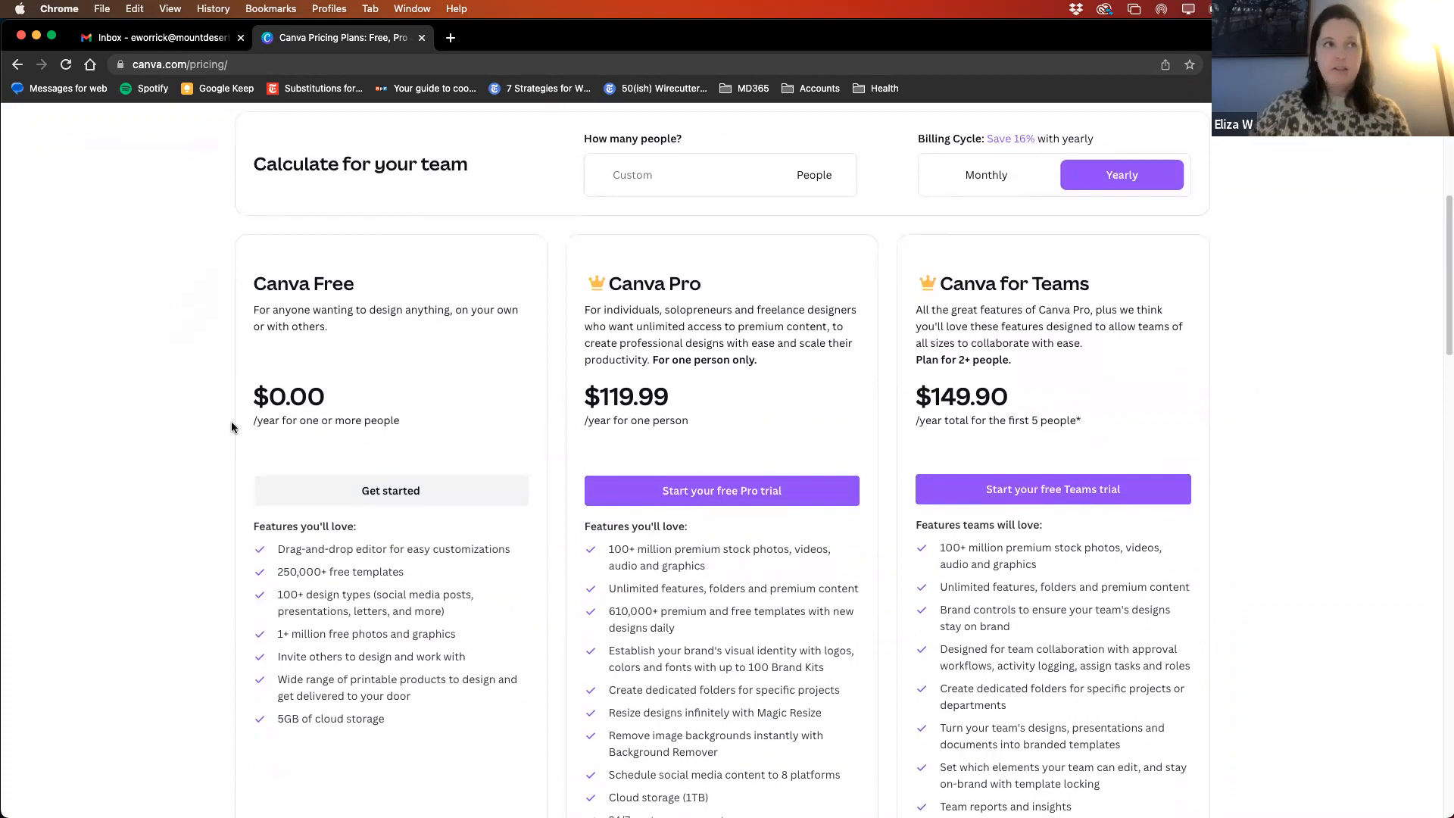
# - Review the prices and feature lists of the Canva Free, Pro and Teams plans on the pricing page
pyautogui.scroll(-3, 193, 478)
pyautogui.scroll(3, 191, 486)
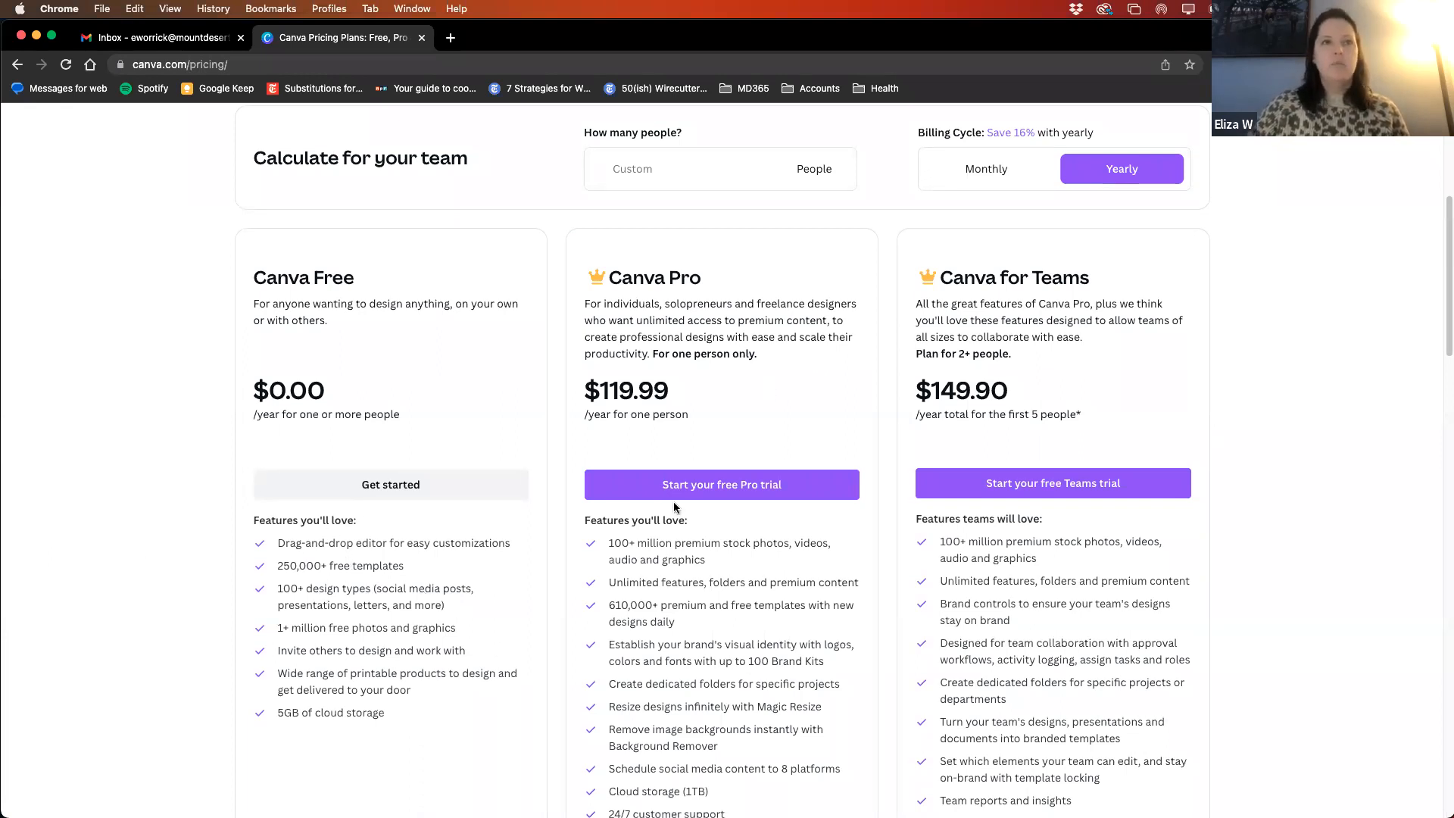
pyautogui.scroll(-1, 1055, 280)
pyautogui.scroll(-1, 810, 564)
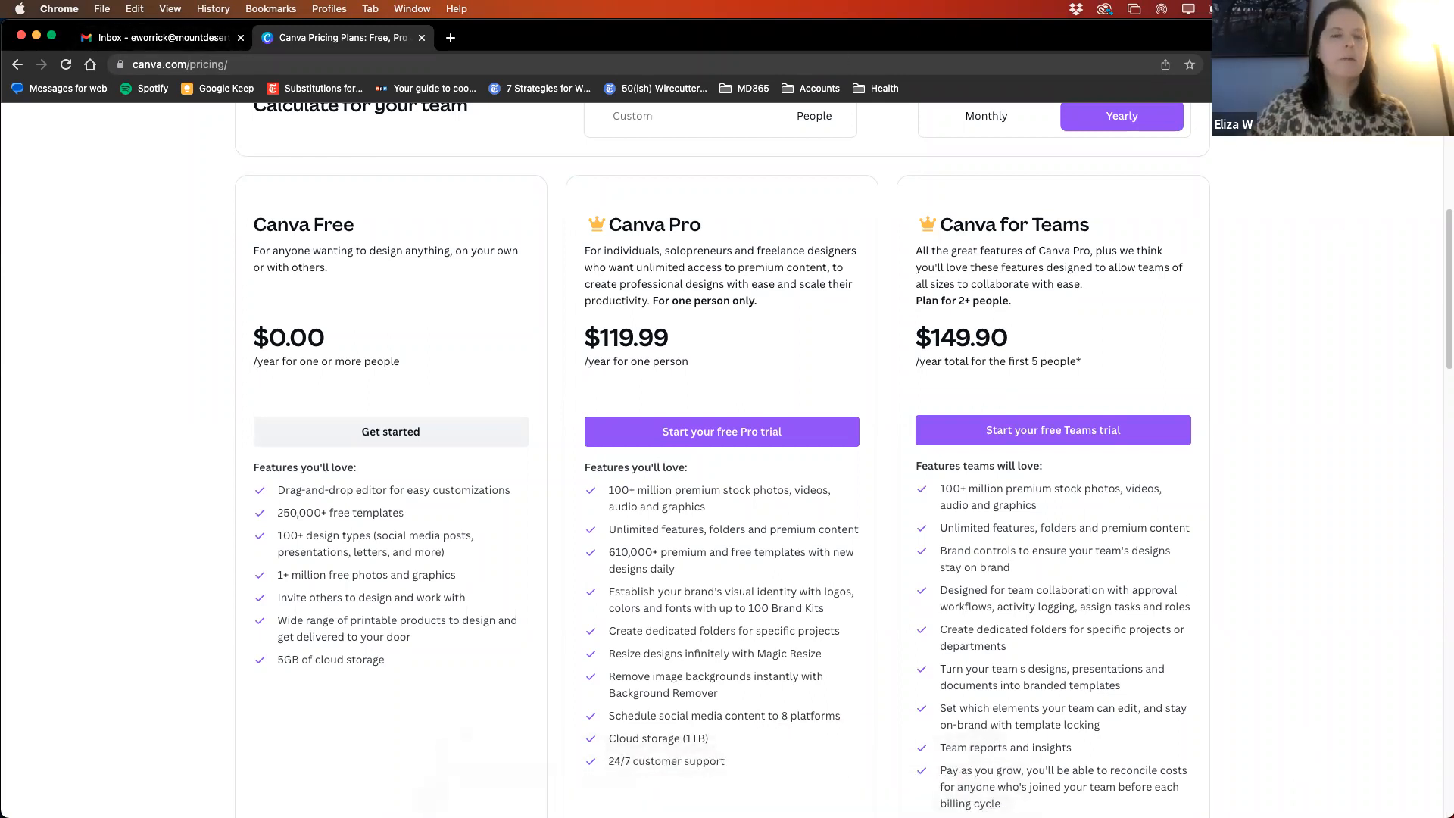
# - Switch to the February Canva Webinar audience window and advance the slides to Tools and Templates
pyautogui.rightClick(557, 777)
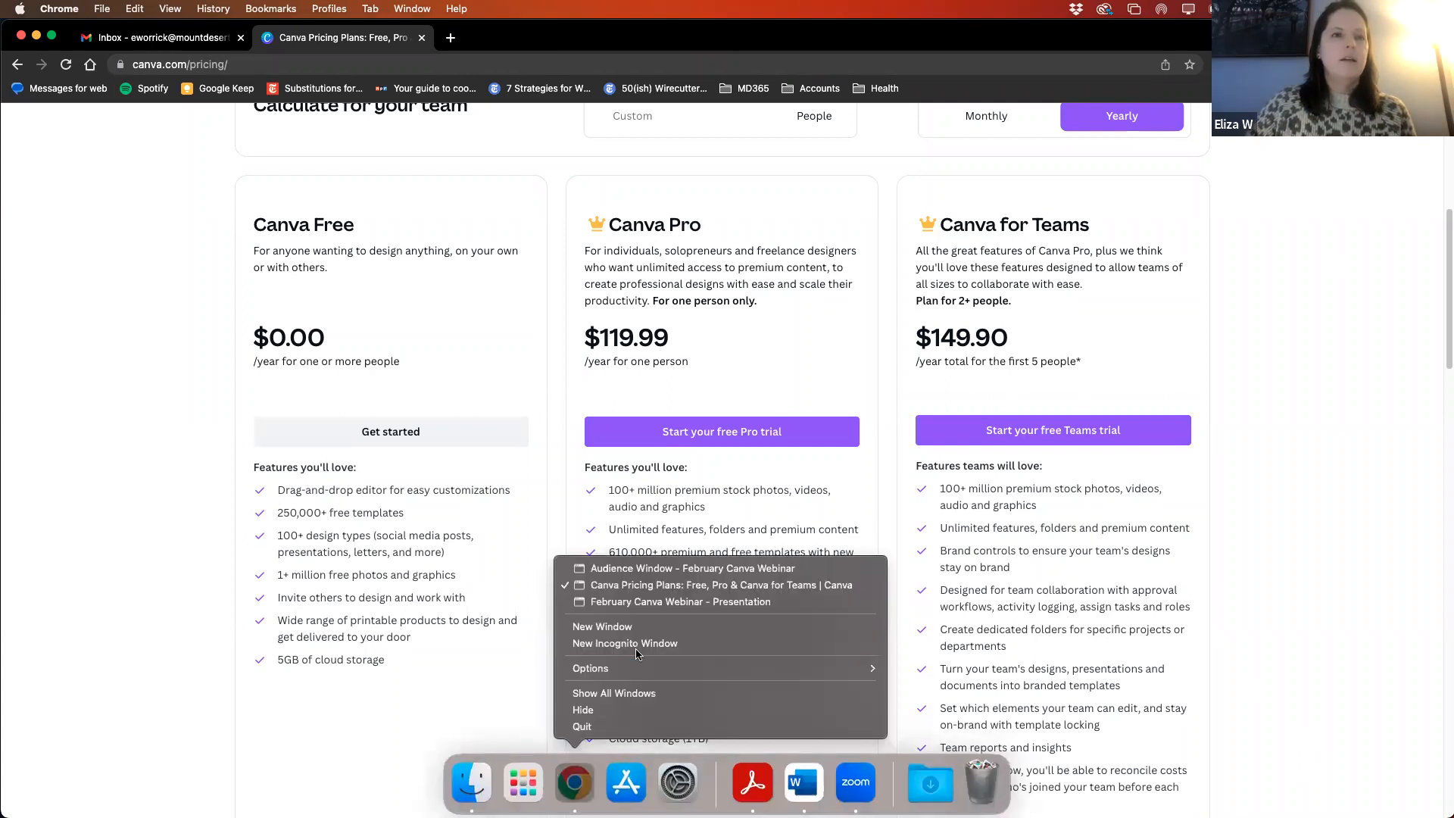
pyautogui.click(646, 575)
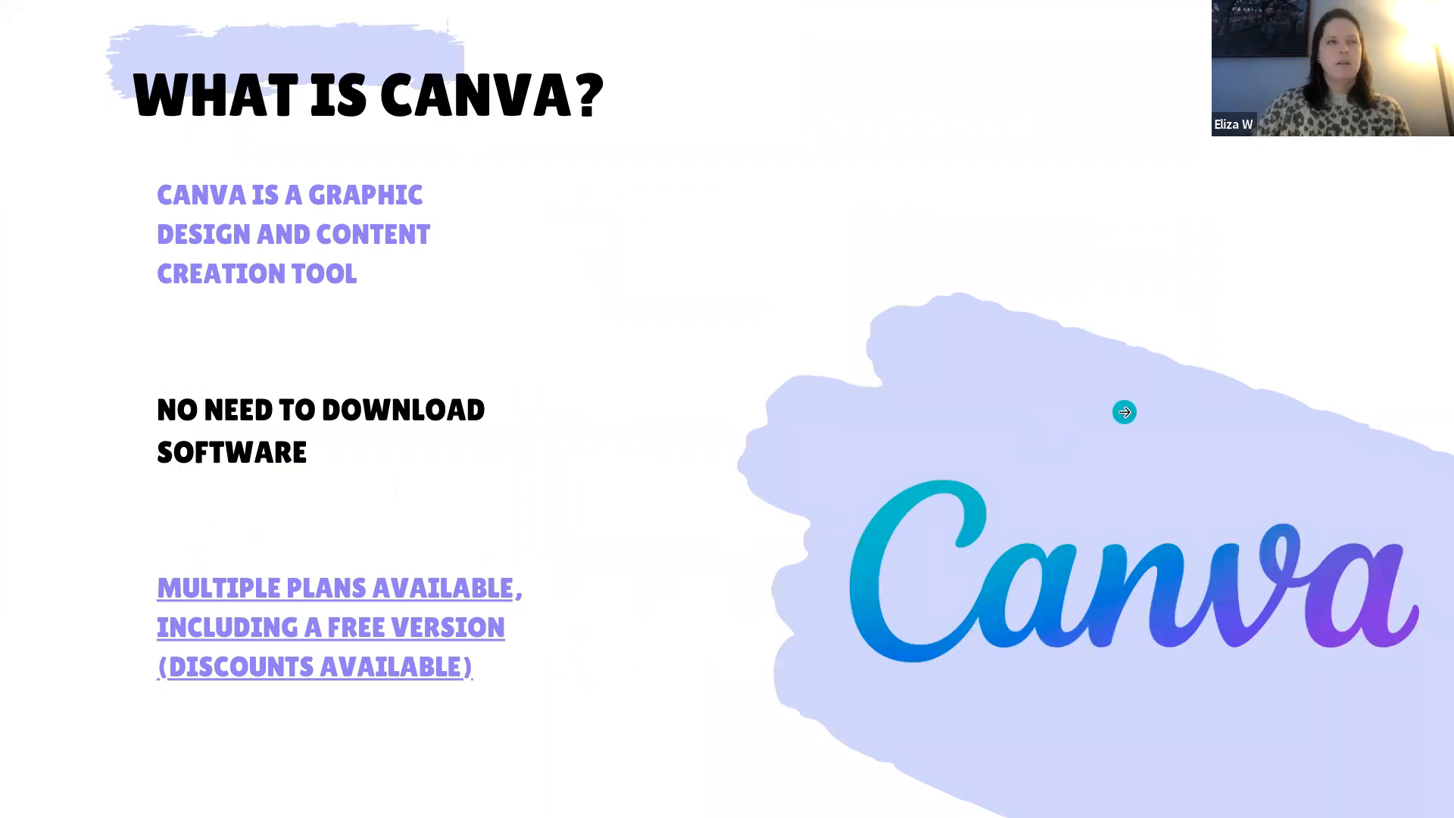
pyautogui.click(1124, 412)
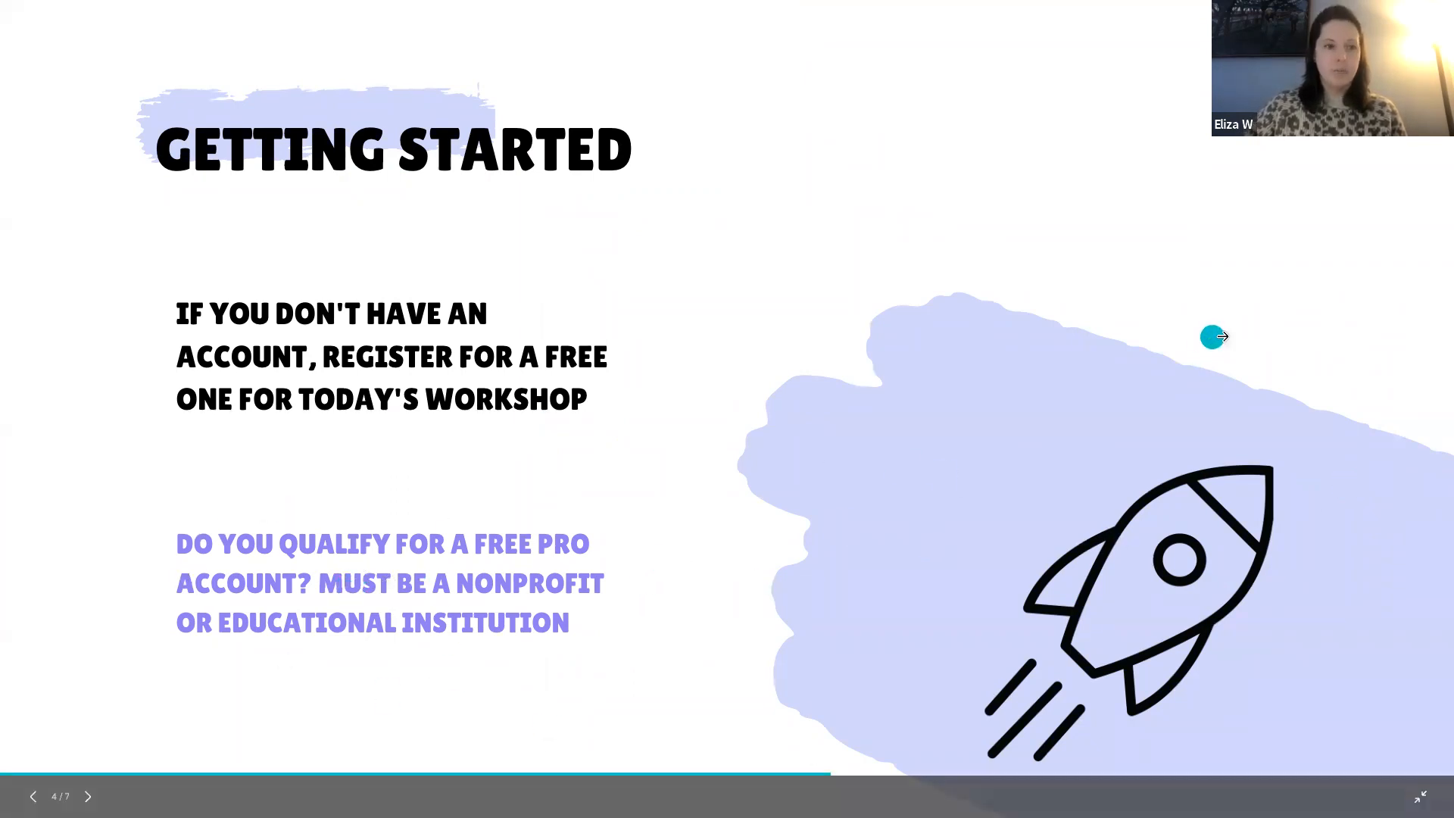
pyautogui.click(1250, 341)
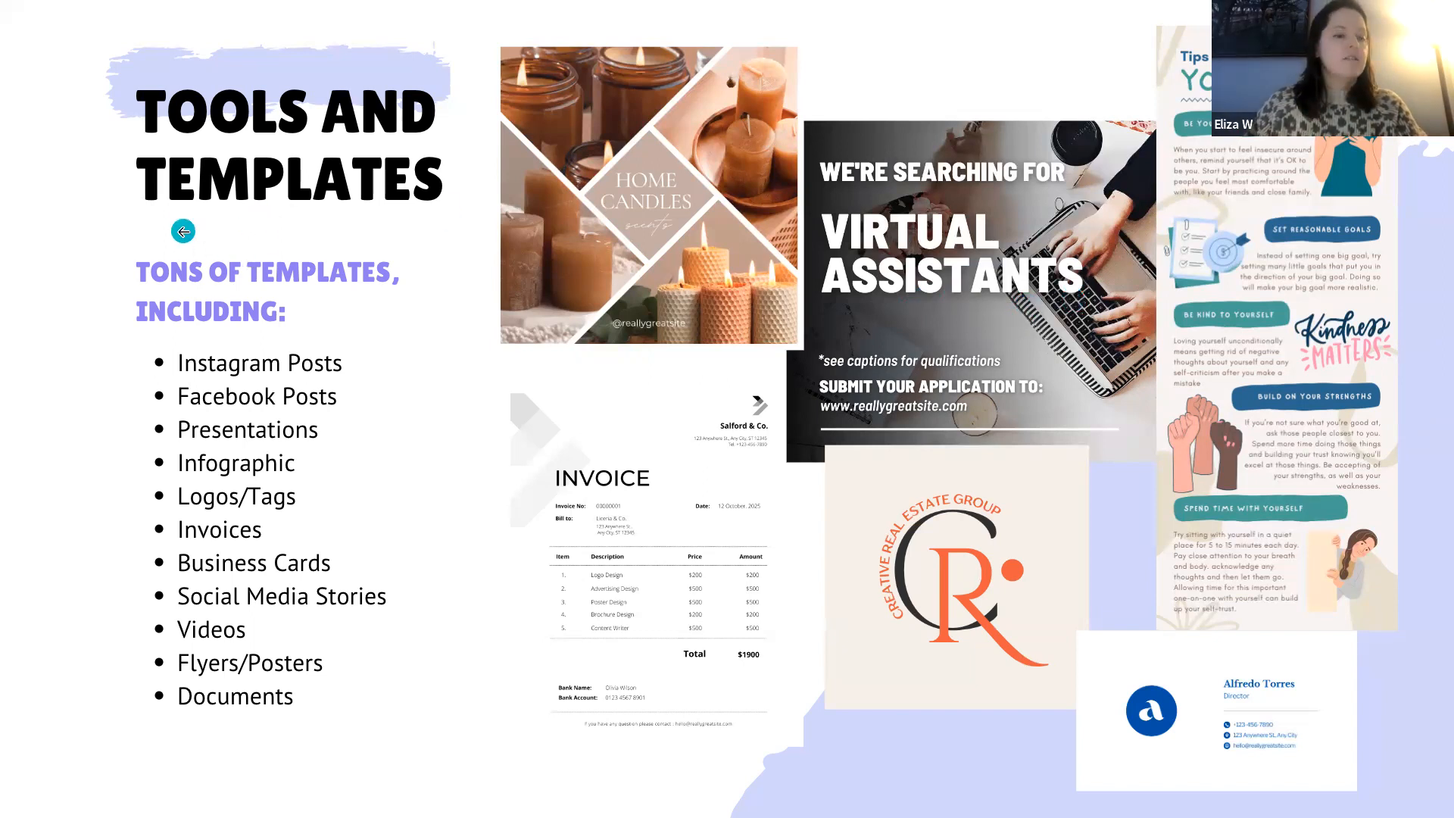
# - Return from the full-screen slides to the Canva home page in the browser and close the inbox page
pyautogui.press('Escape')
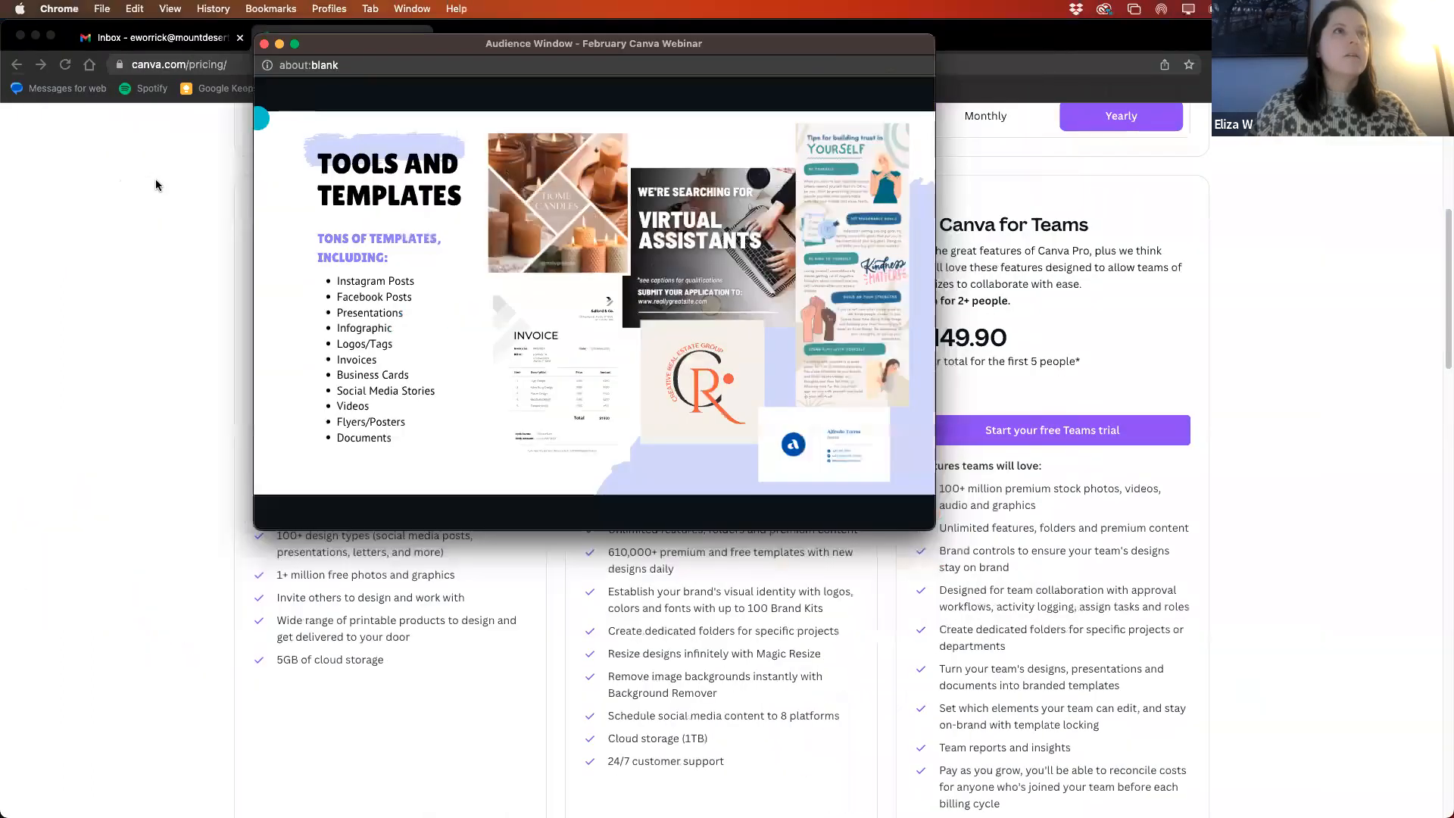
pyautogui.click(156, 179)
pyautogui.scroll(6, 68, 136)
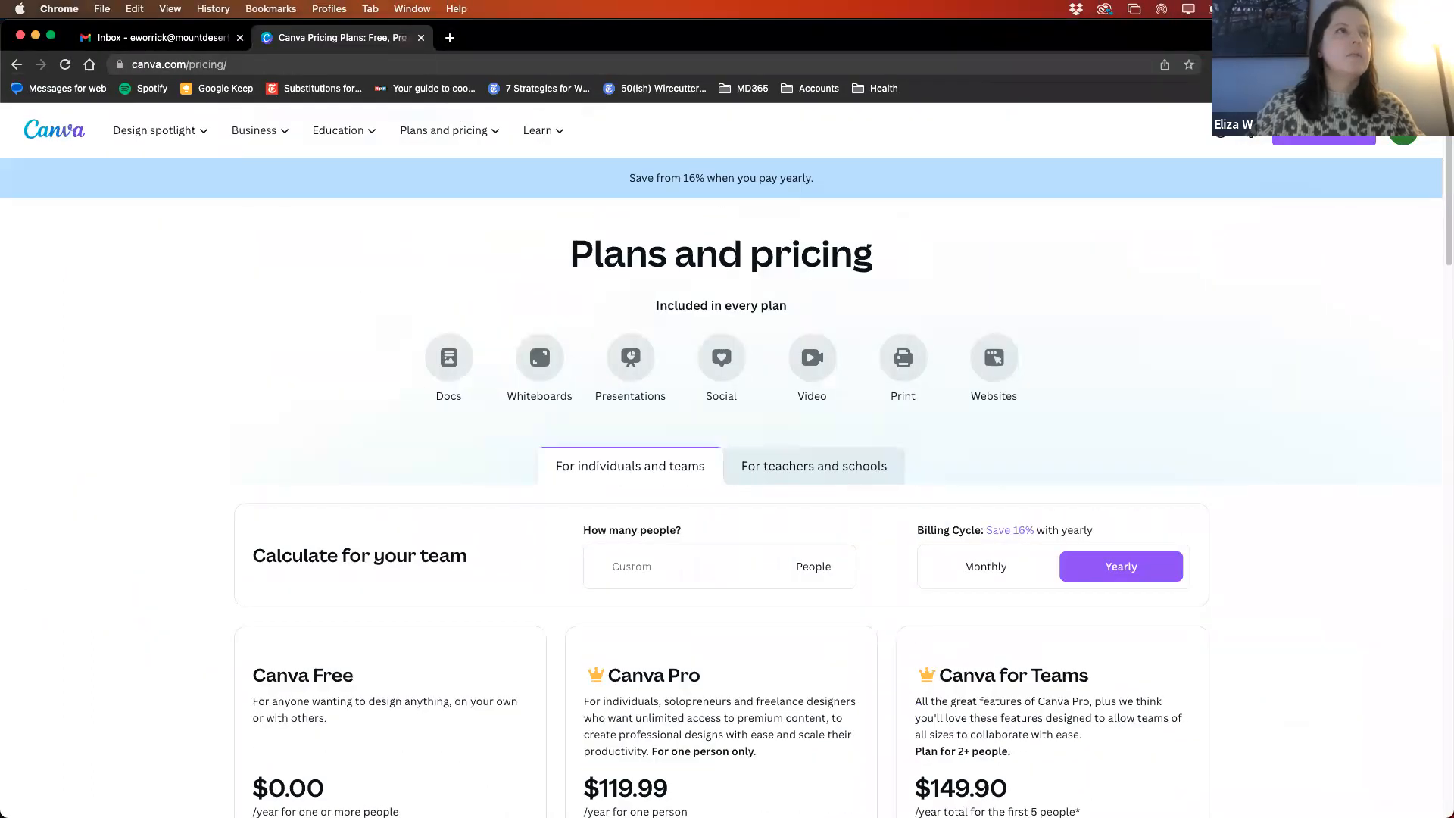
pyautogui.click(68, 136)
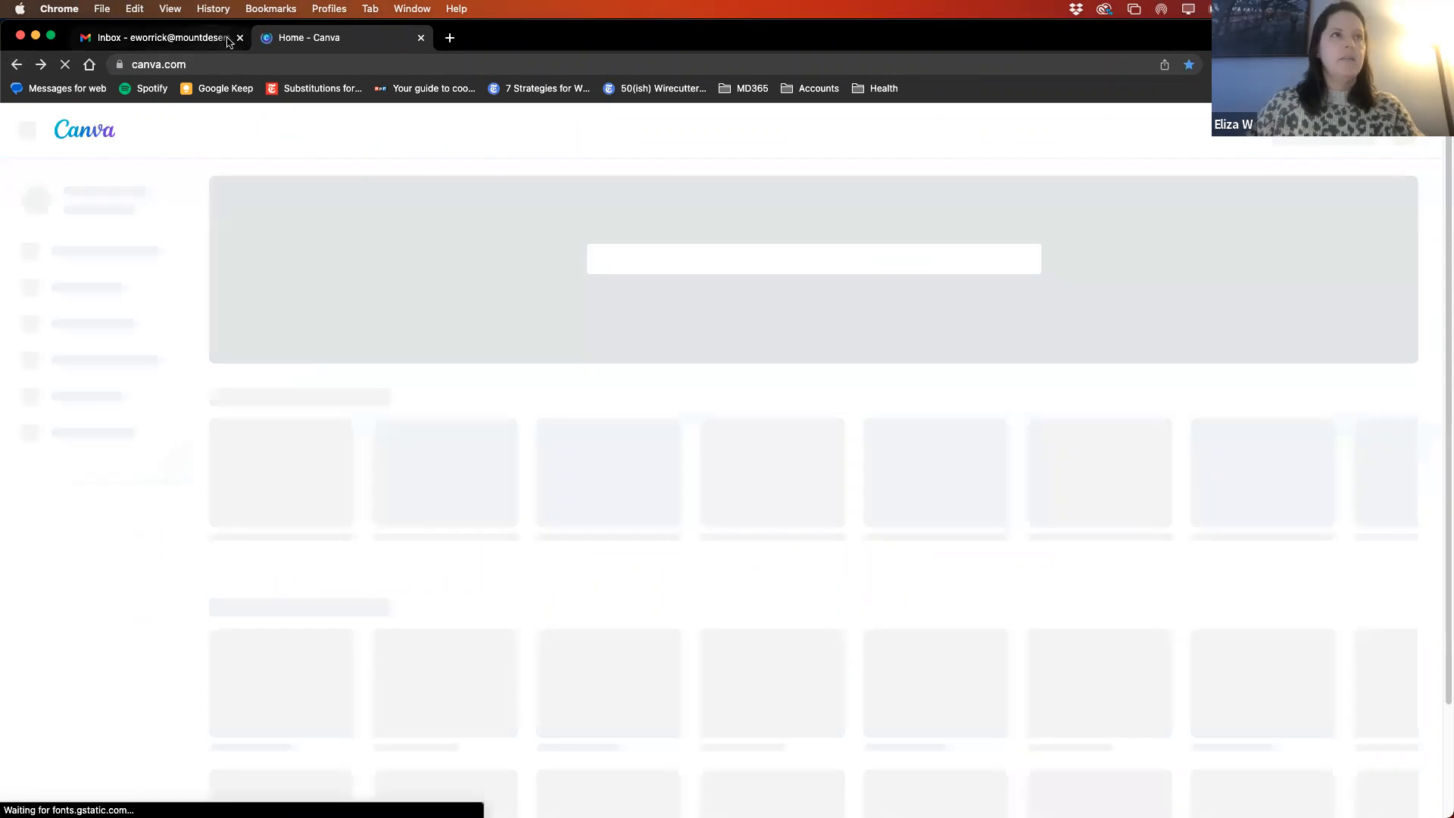
pyautogui.click(240, 37)
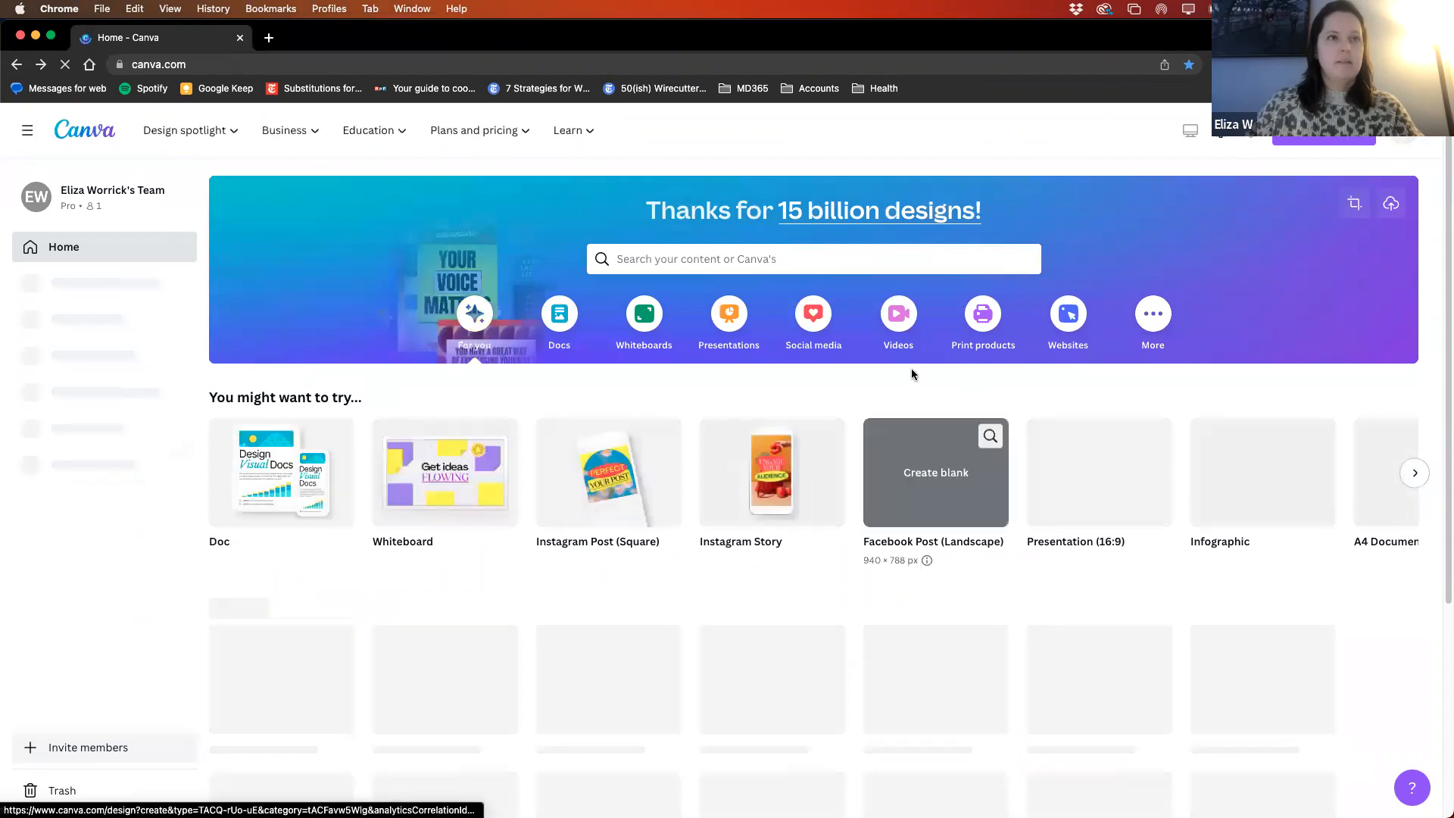
# - Create a blank Instagram Post (Square) design from the suggestions on the home page
pyautogui.scroll(-3, 660, 412)
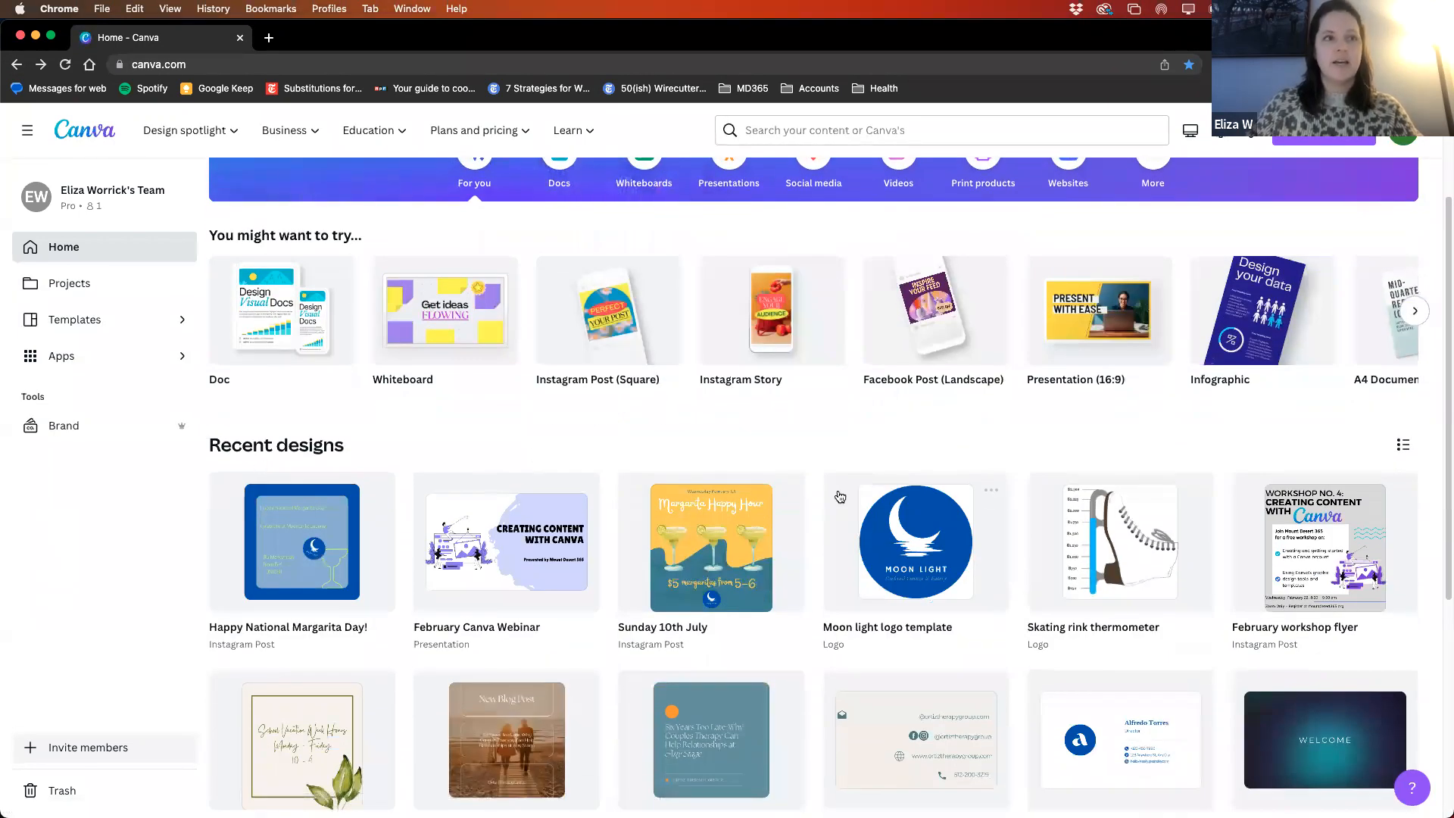
pyautogui.scroll(-1, 809, 496)
pyautogui.scroll(5, 811, 500)
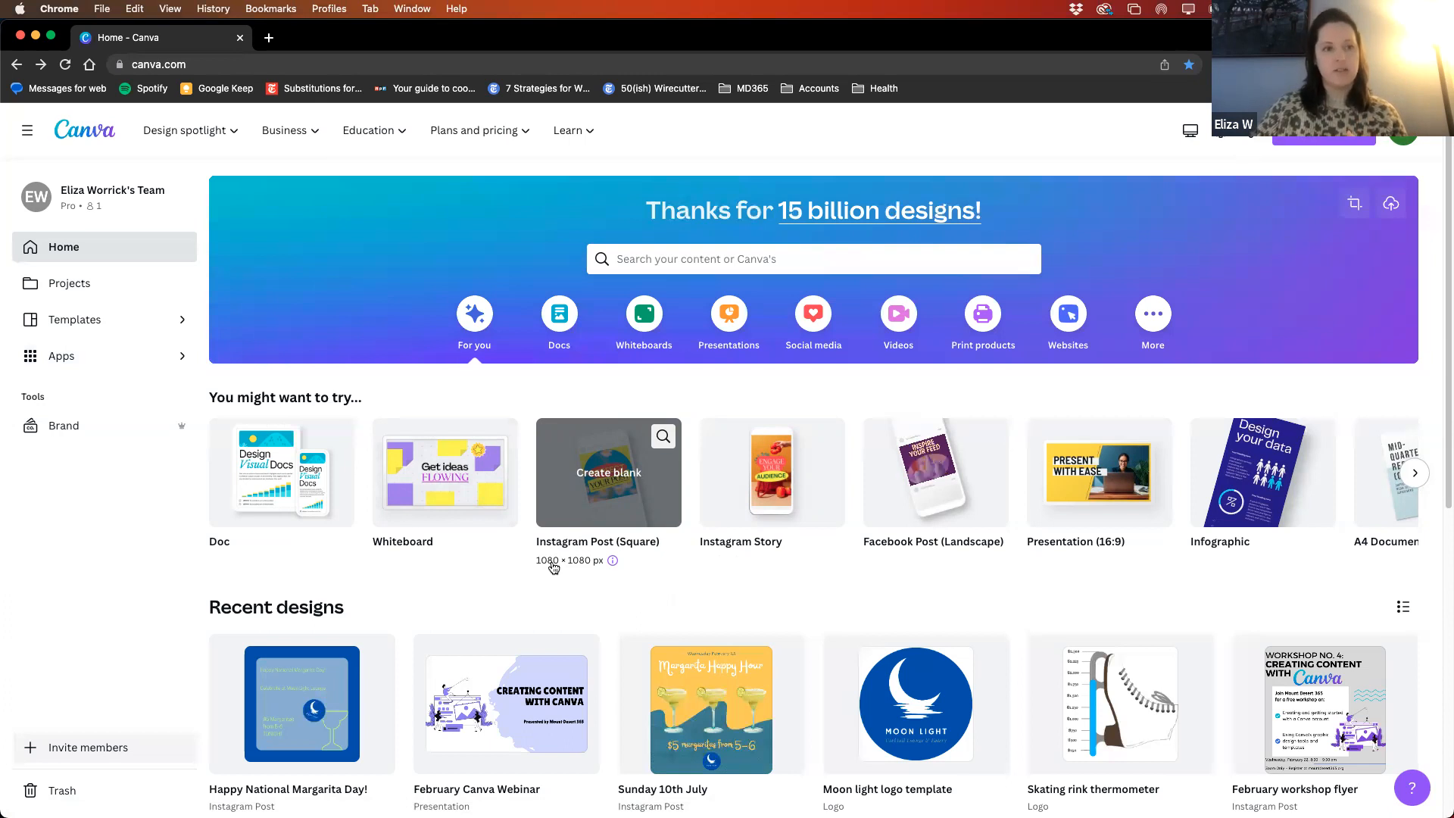
pyautogui.click(606, 465)
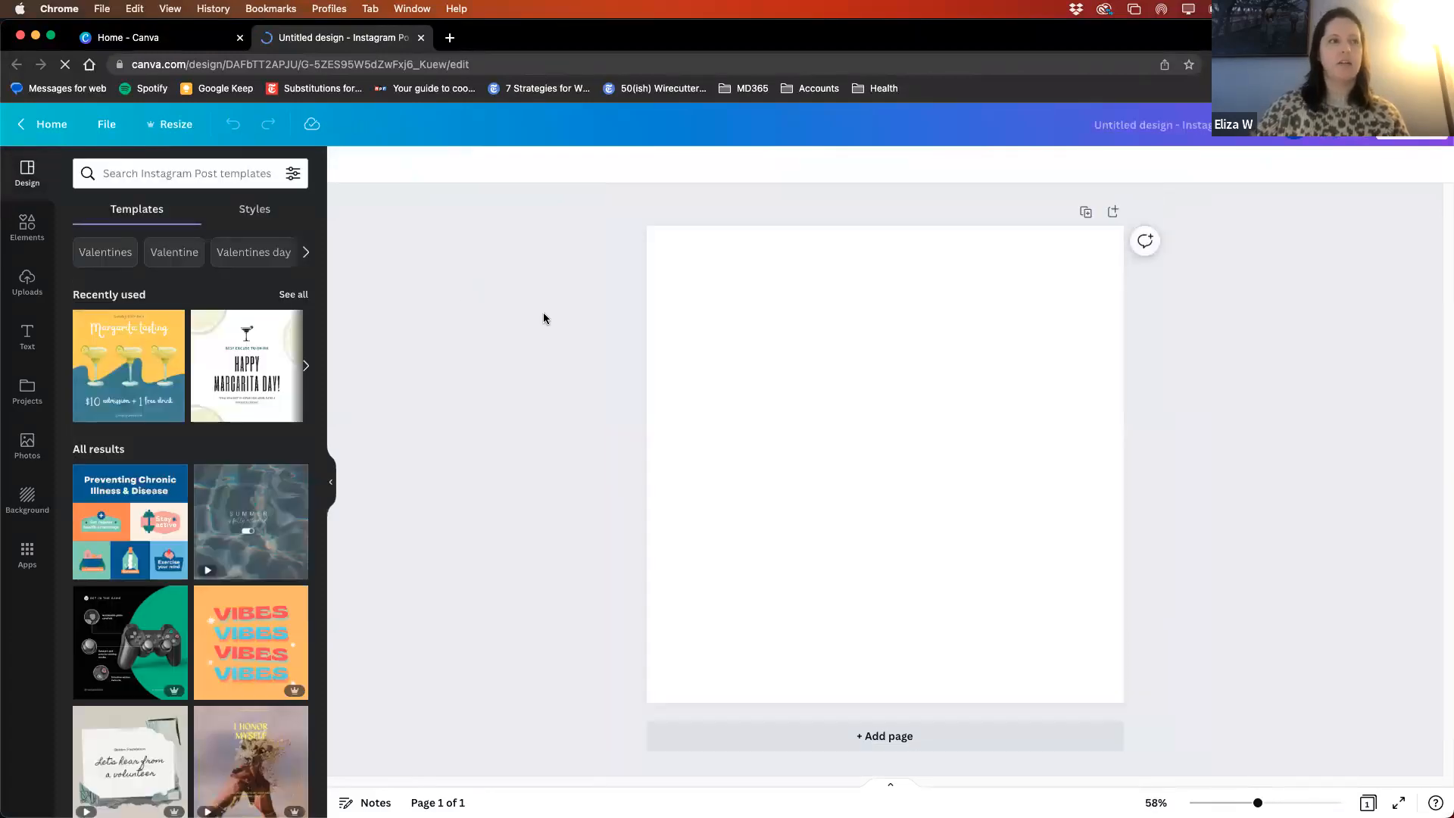
# - Browse the general Instagram Post templates offered for the blank design
pyautogui.scroll(-5, 319, 426)
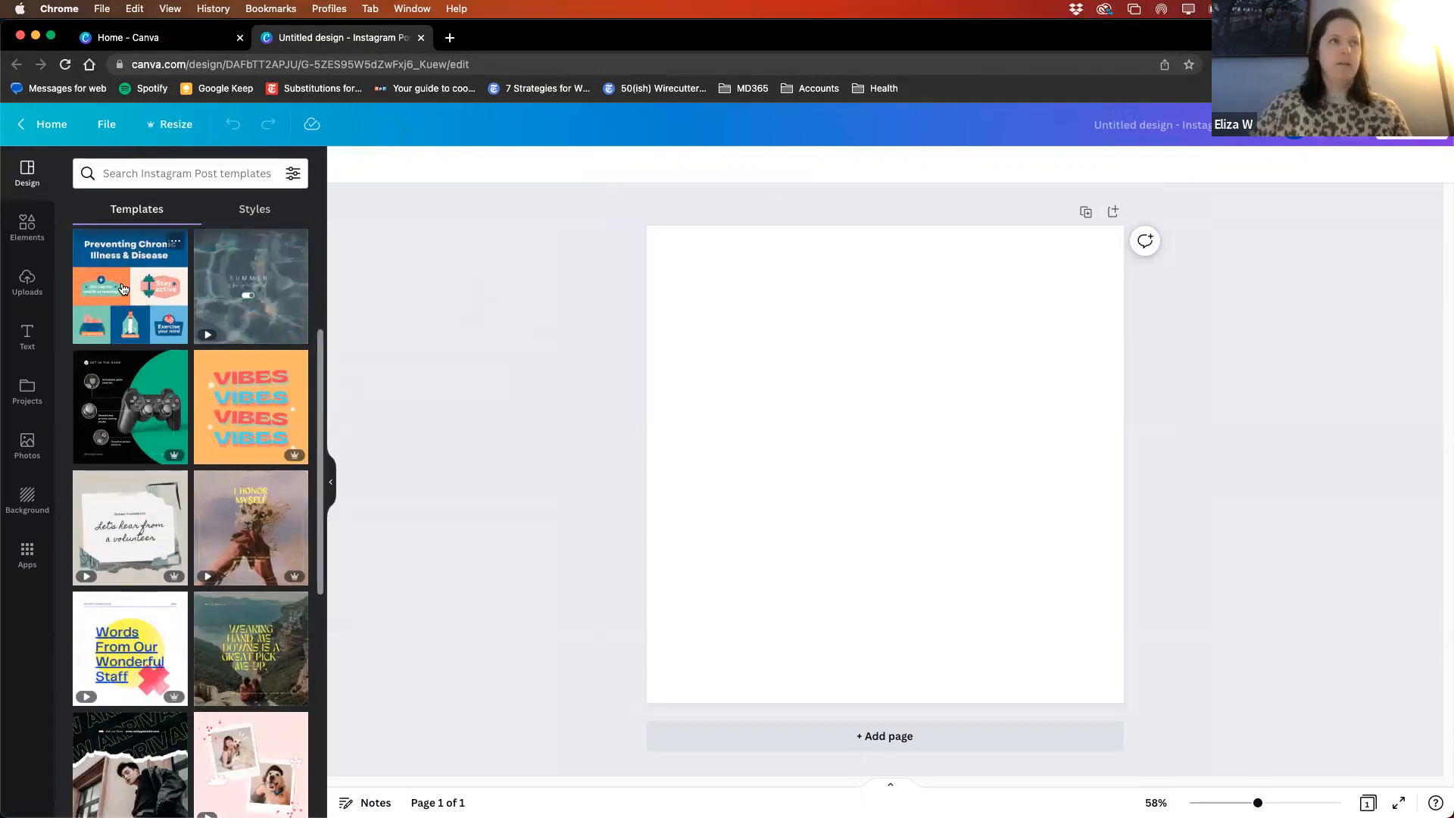
pyautogui.scroll(-6, 240, 558)
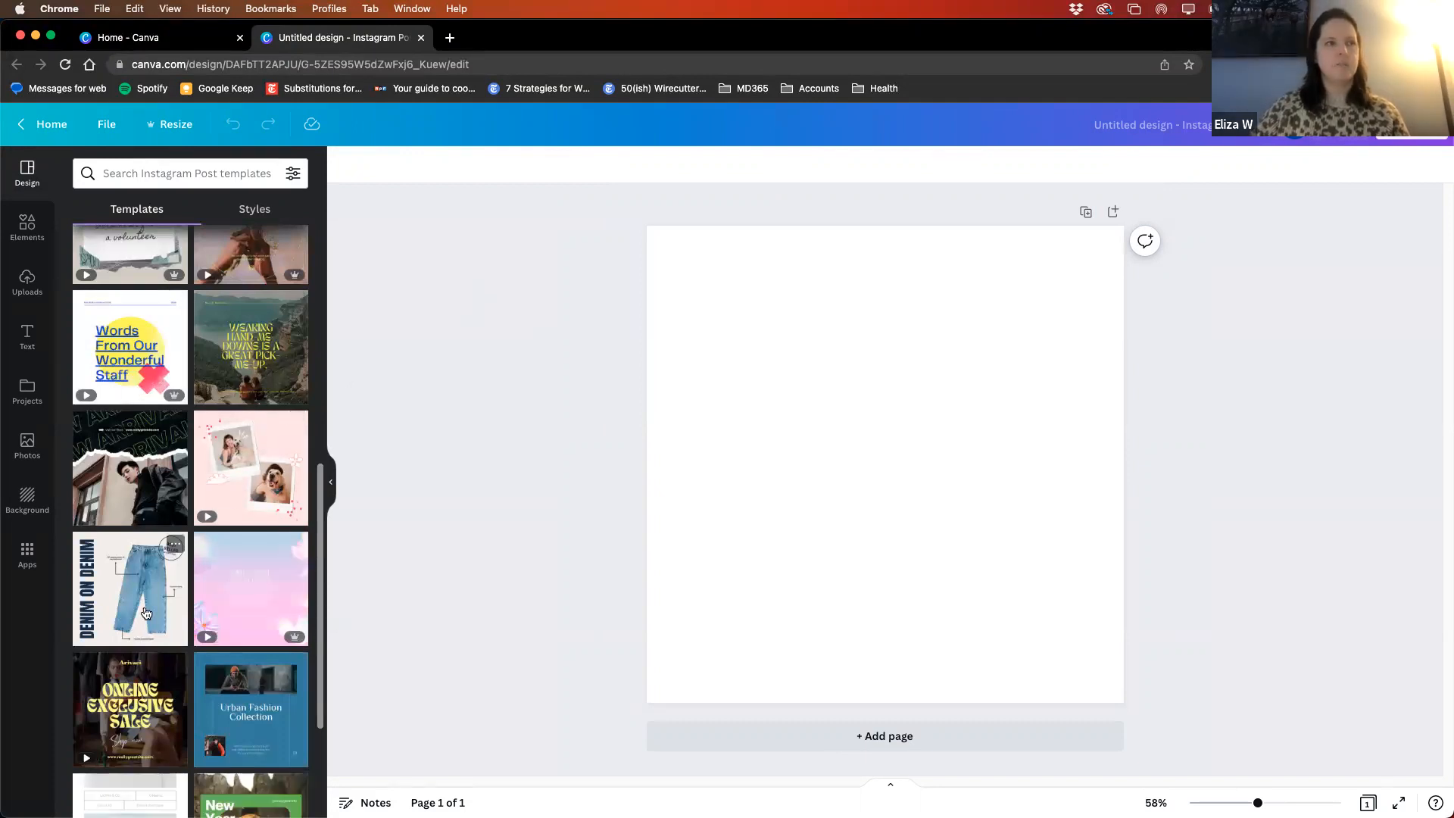
pyautogui.scroll(-2, 149, 610)
pyautogui.scroll(3, 226, 644)
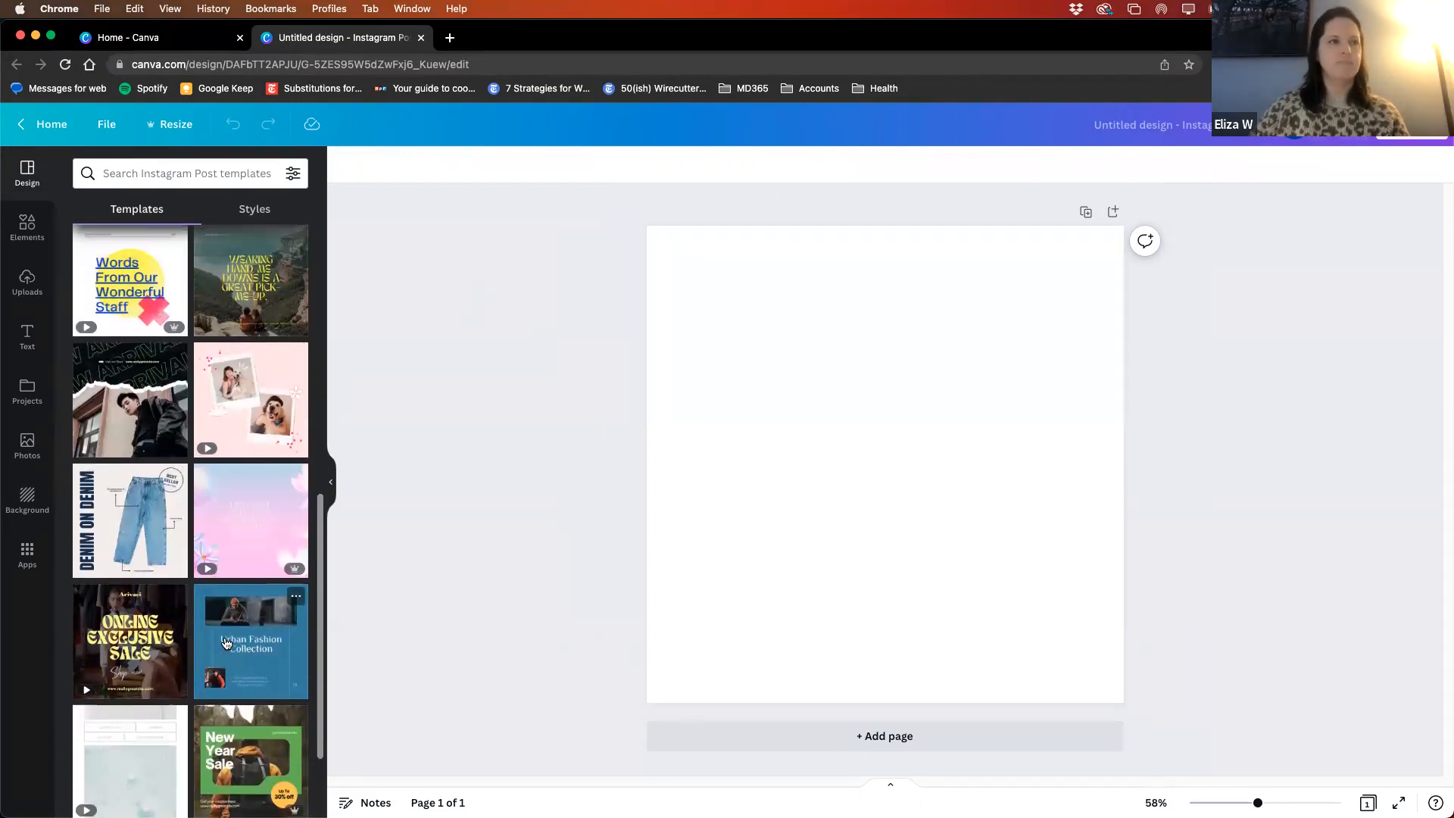
pyautogui.scroll(1, 227, 644)
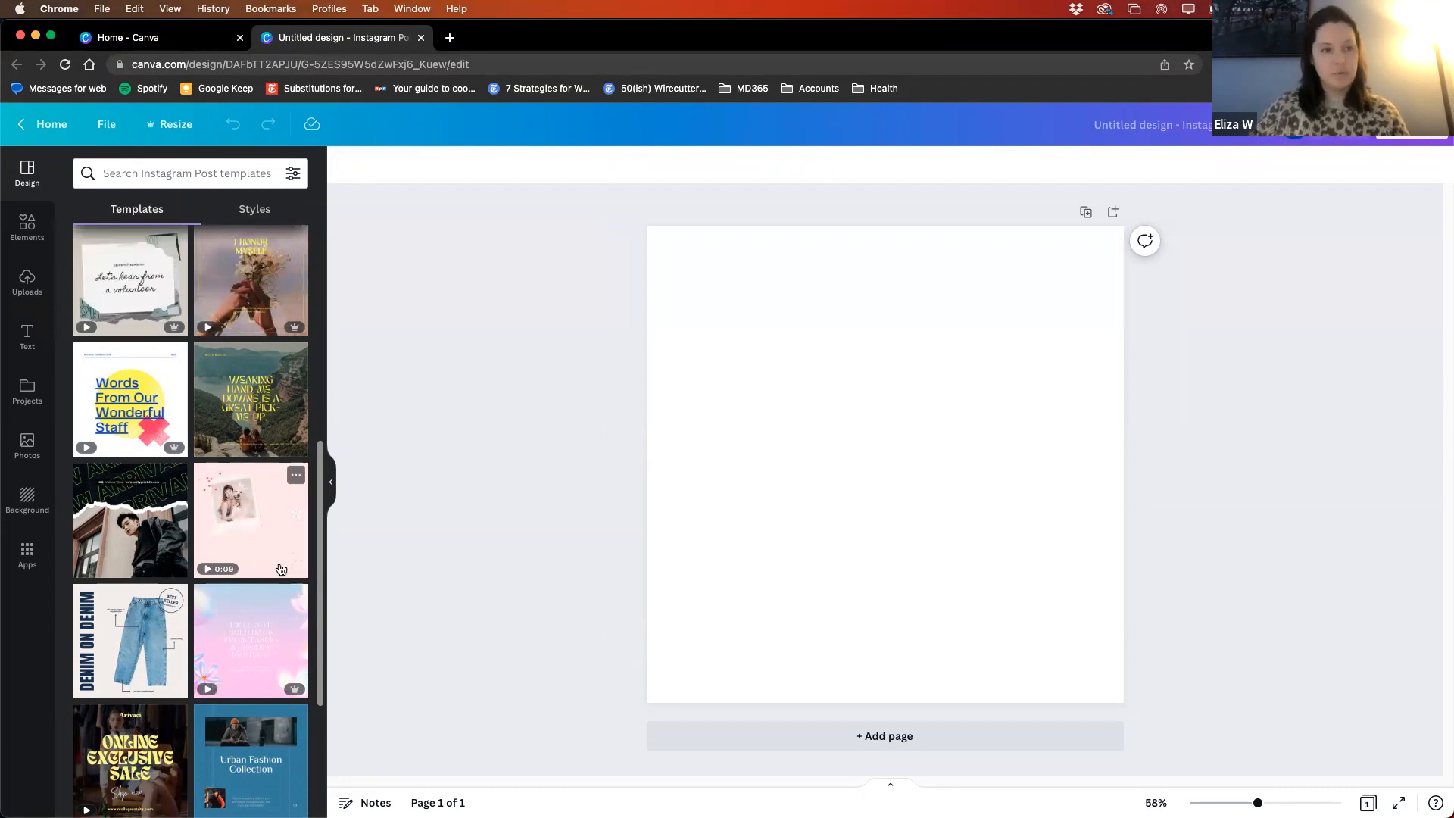
pyautogui.scroll(-1, 107, 606)
pyautogui.scroll(-4, 107, 606)
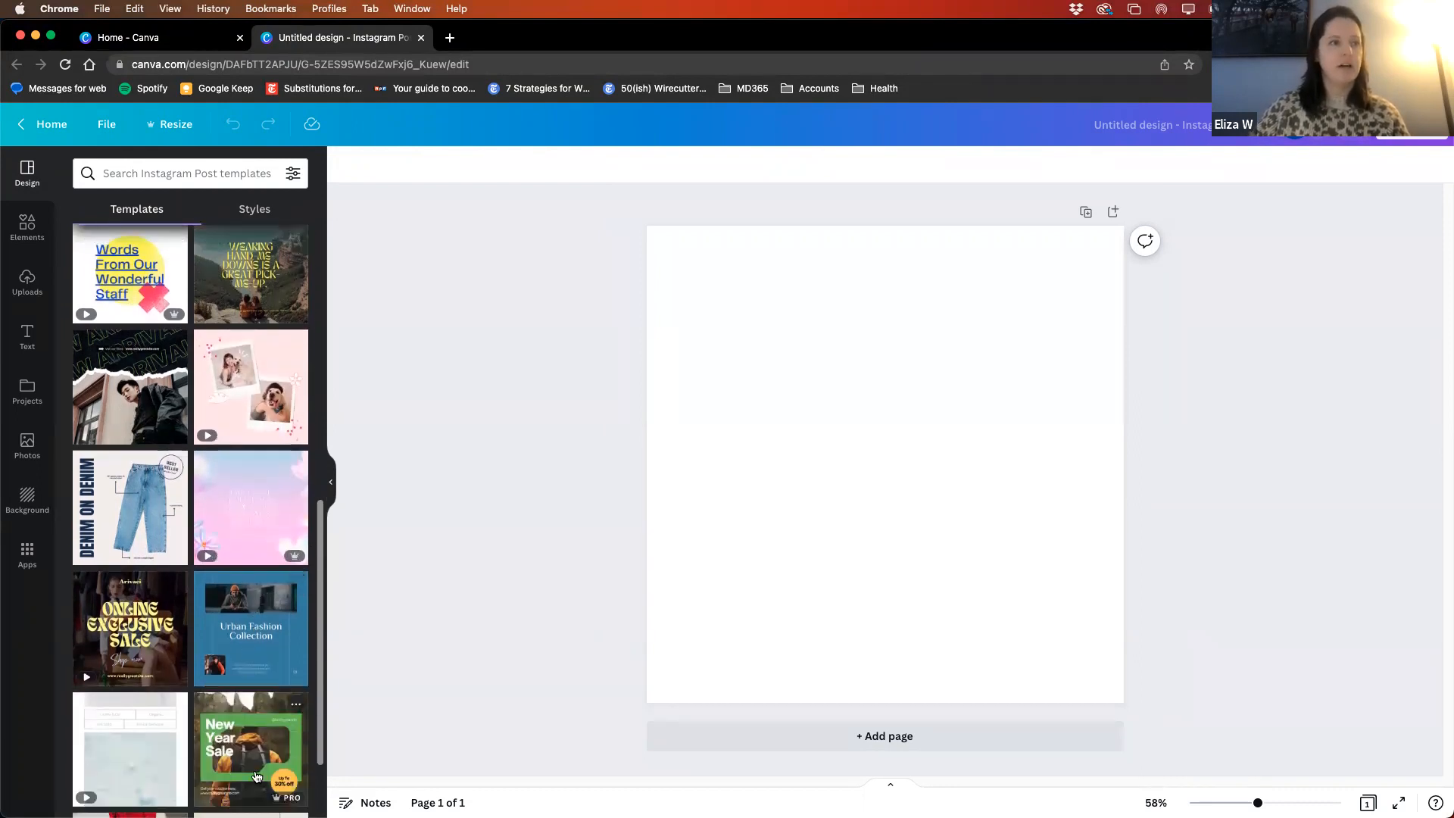
pyautogui.scroll(10, 206, 496)
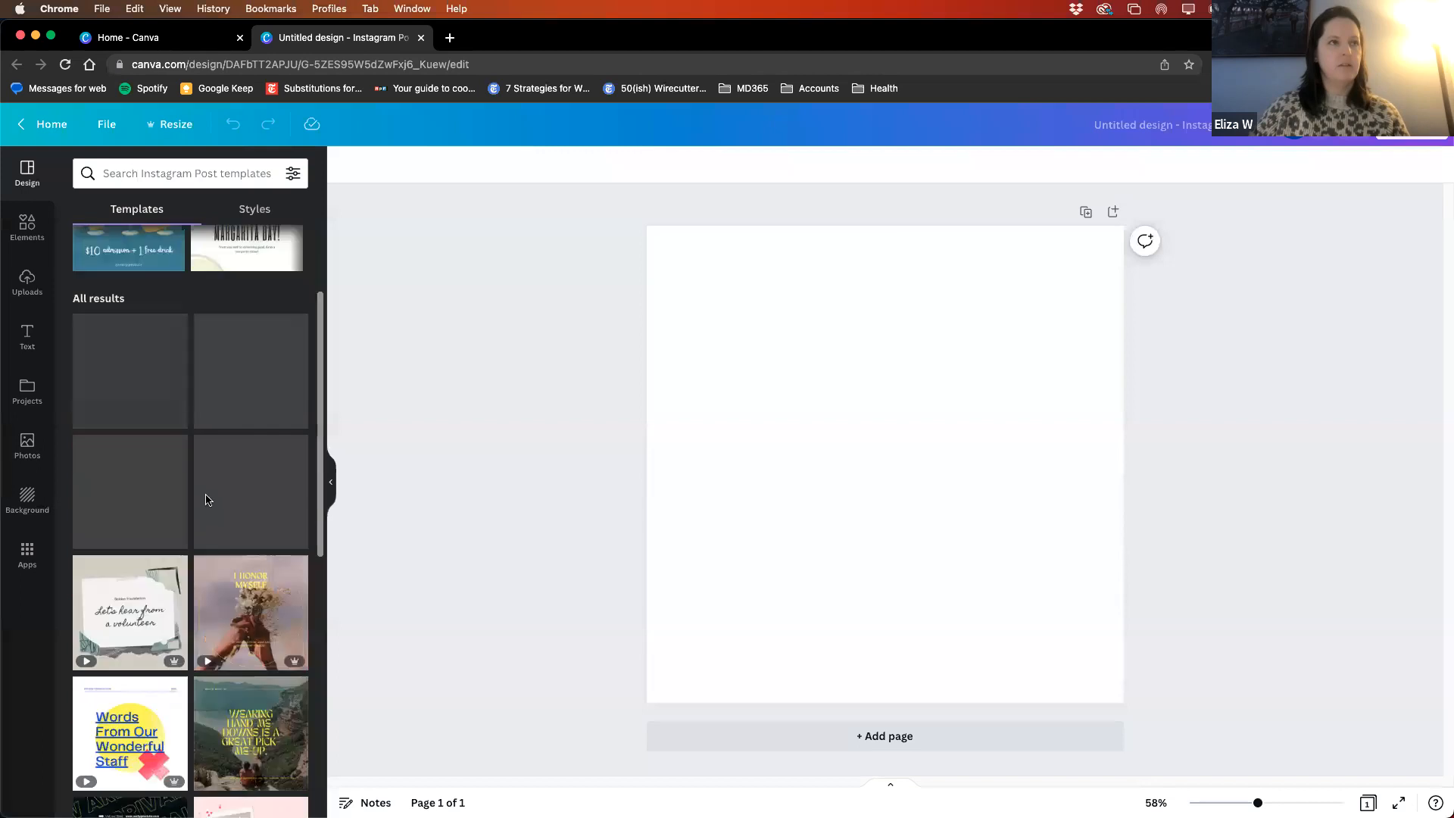
# - Search the templates for "margaritas" and apply the yellow and blue Margarita tasting template to the blank page
pyautogui.click(163, 174)
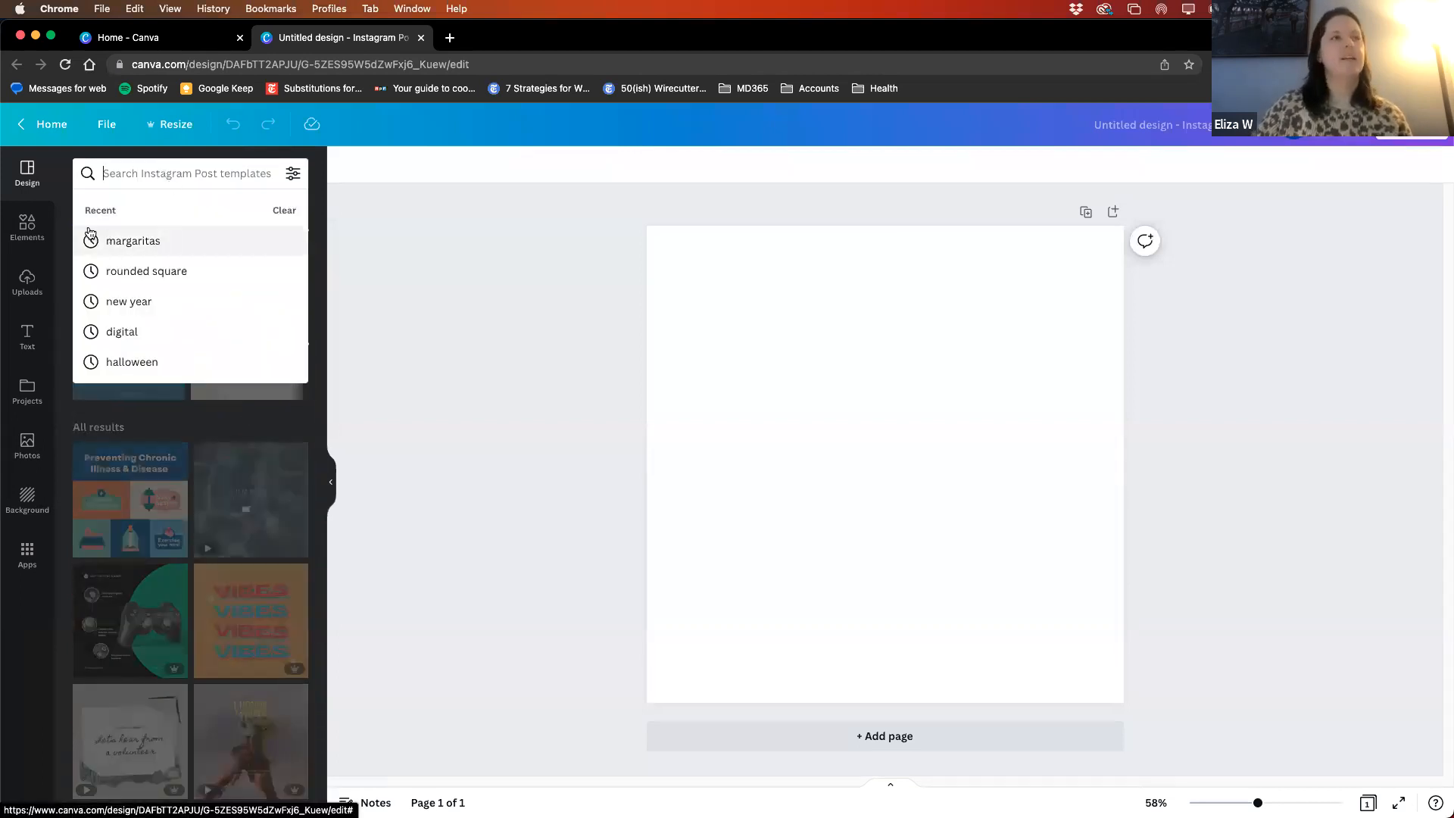
pyautogui.click(131, 242)
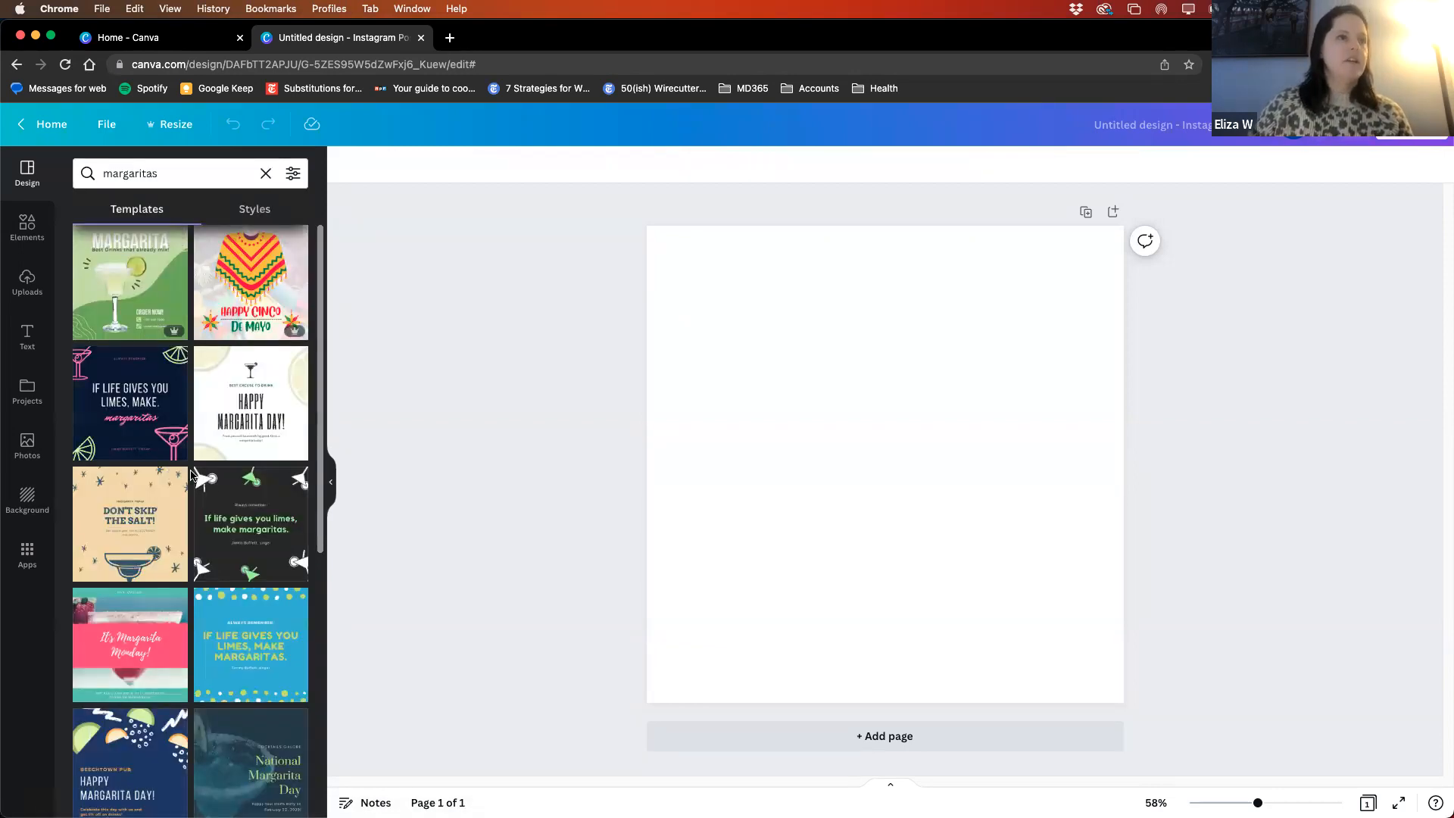
pyautogui.scroll(-5, 205, 485)
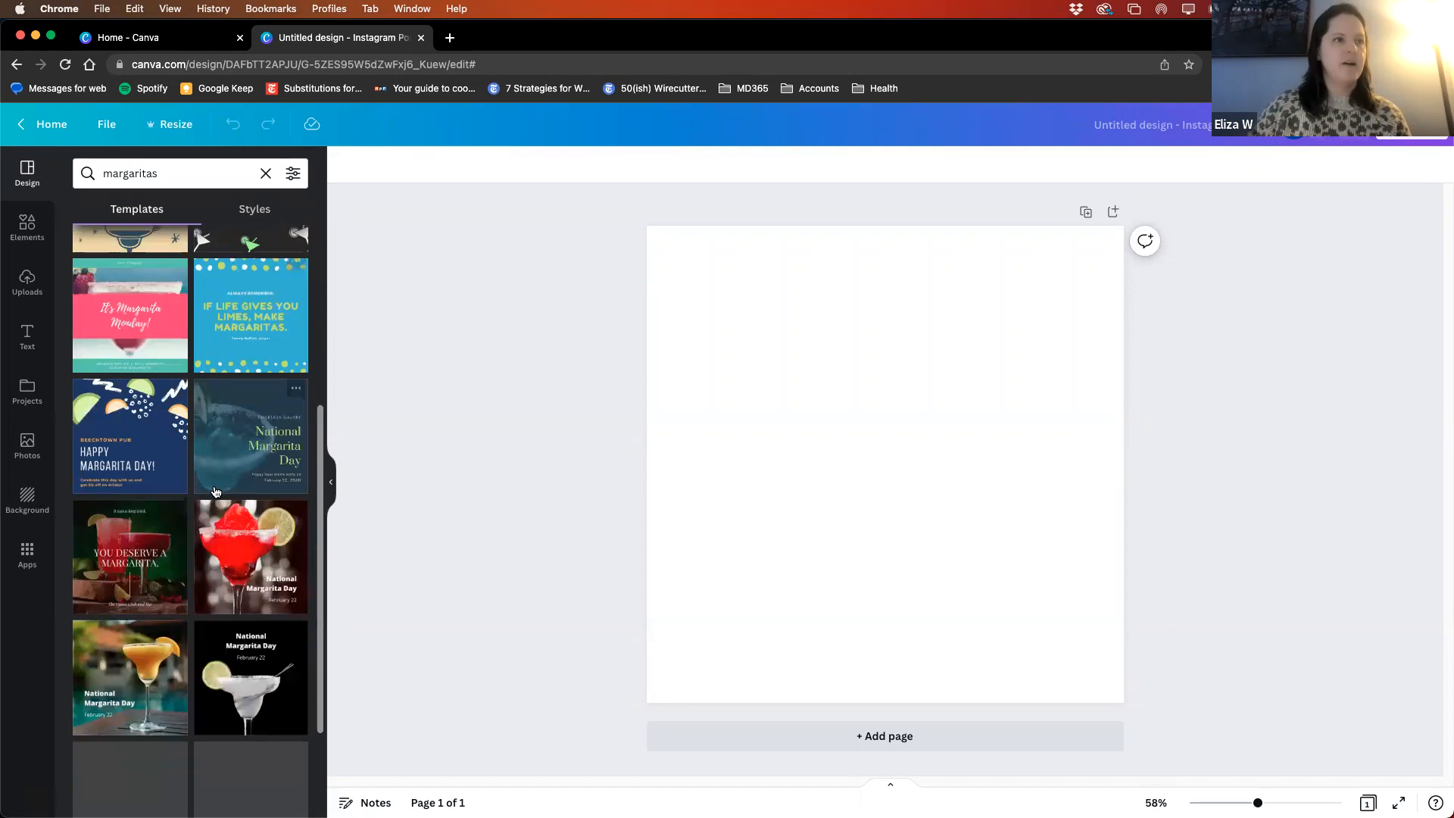
pyautogui.scroll(-2, 209, 530)
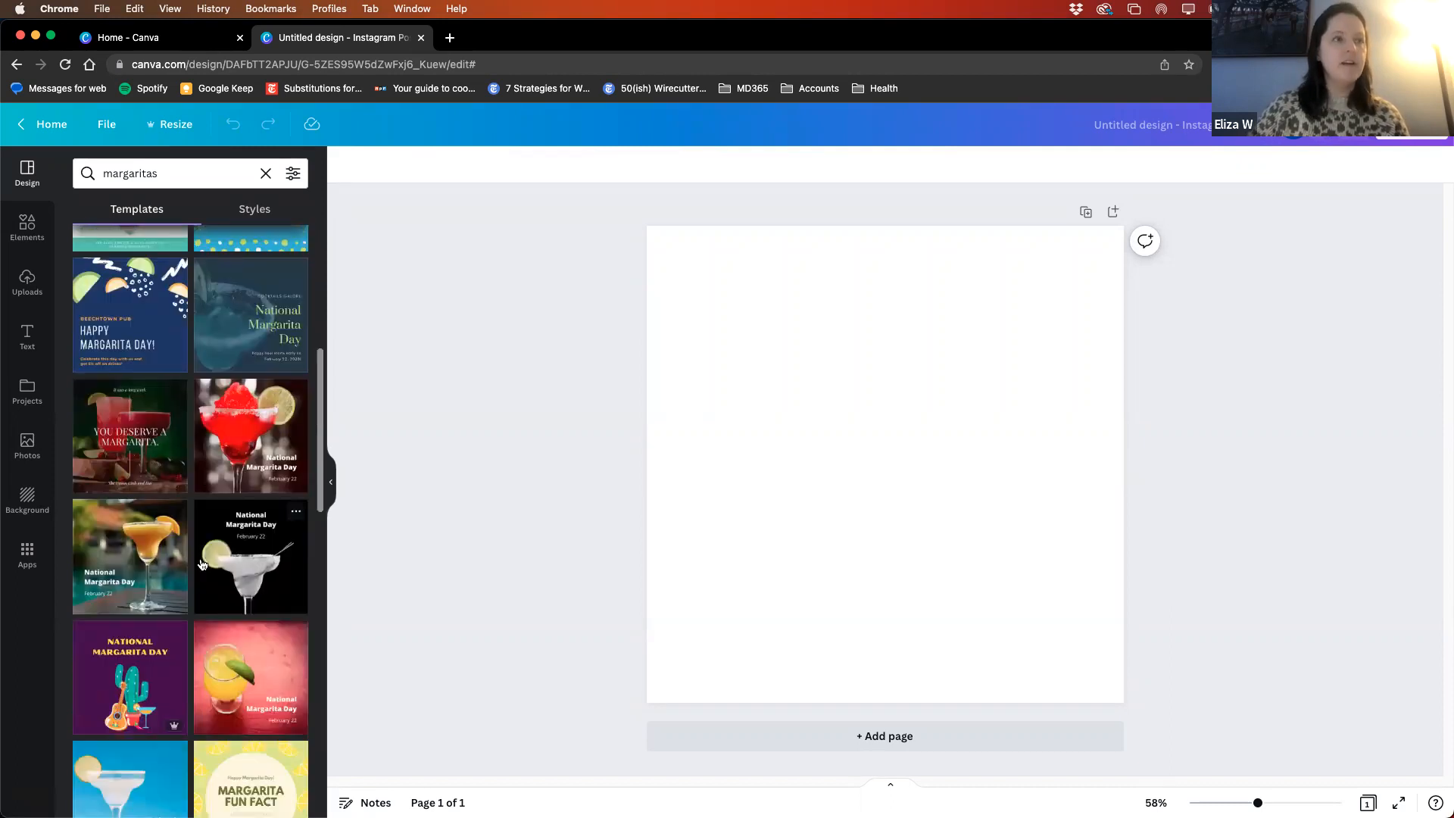
pyautogui.scroll(-7, 205, 553)
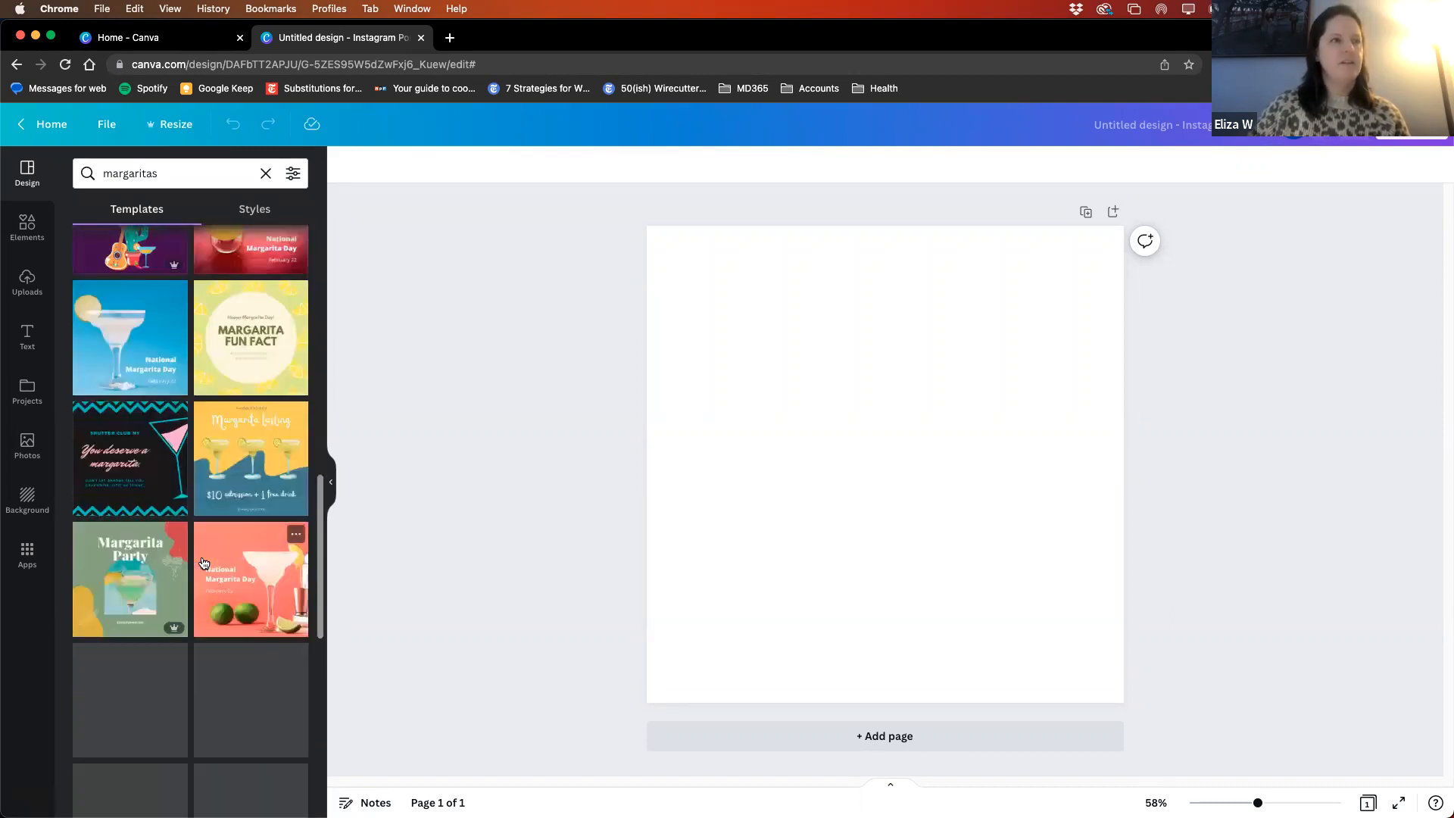
pyautogui.scroll(-3, 218, 492)
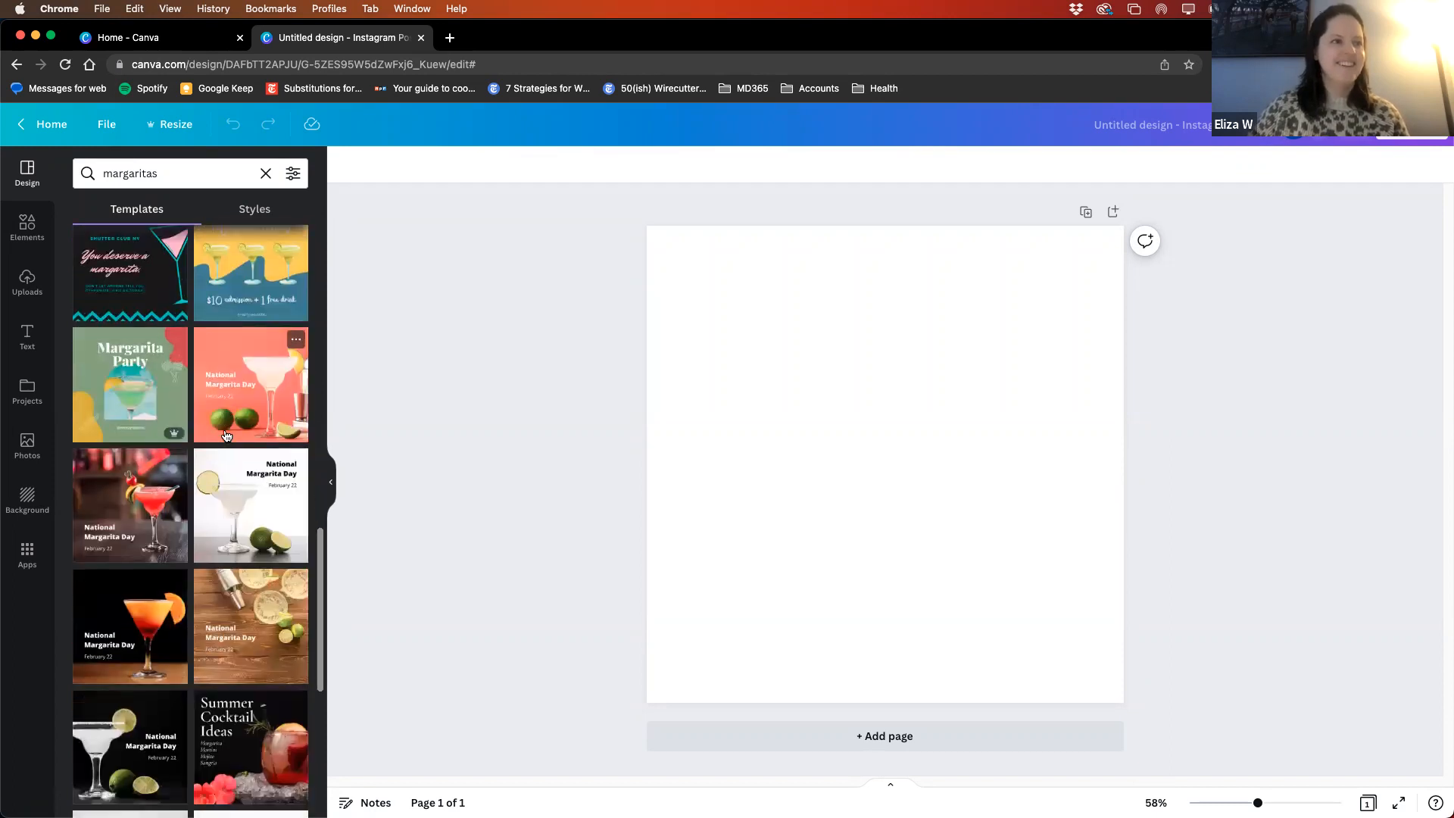
pyautogui.scroll(-2, 224, 437)
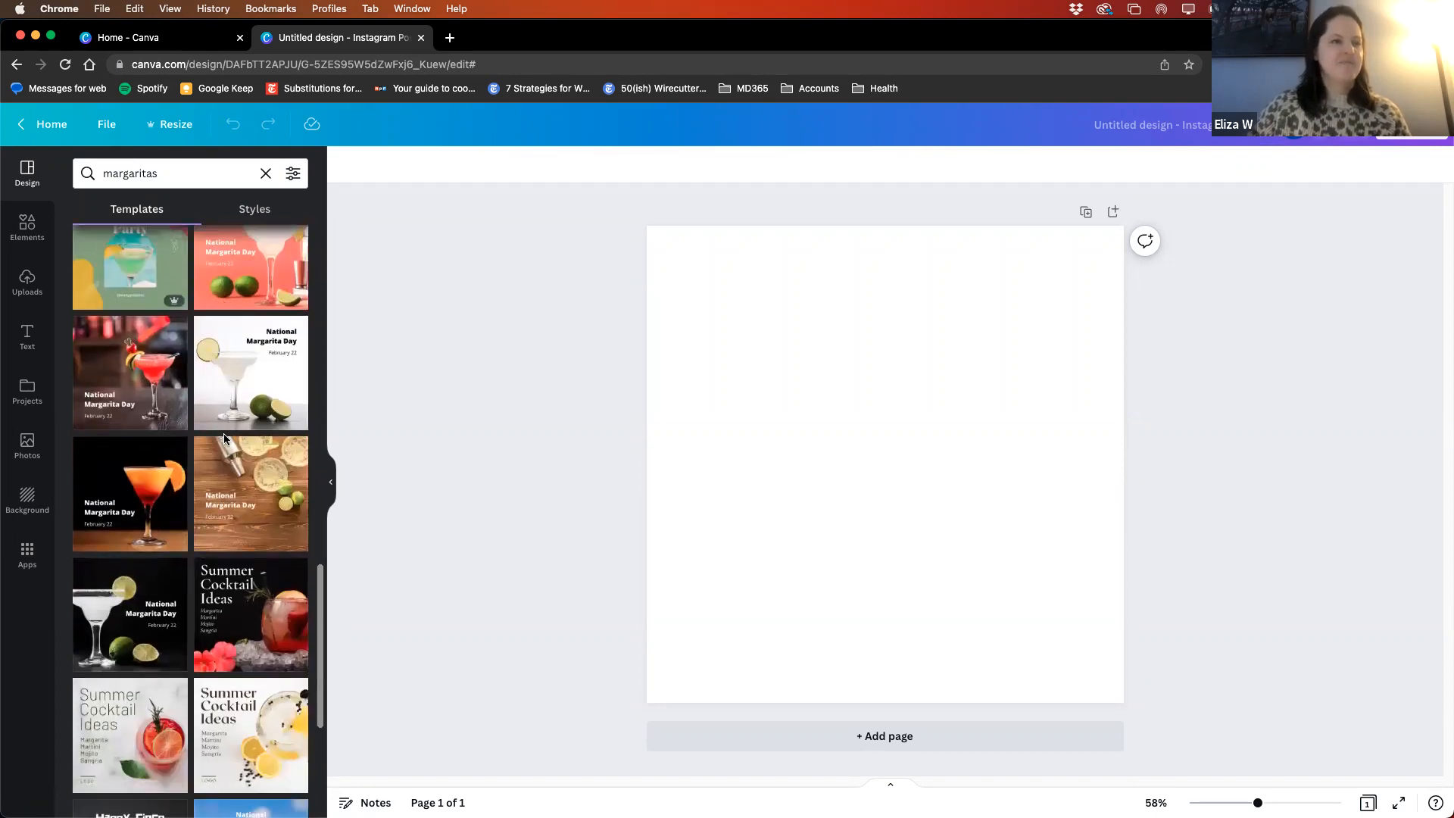
pyautogui.scroll(12, 224, 437)
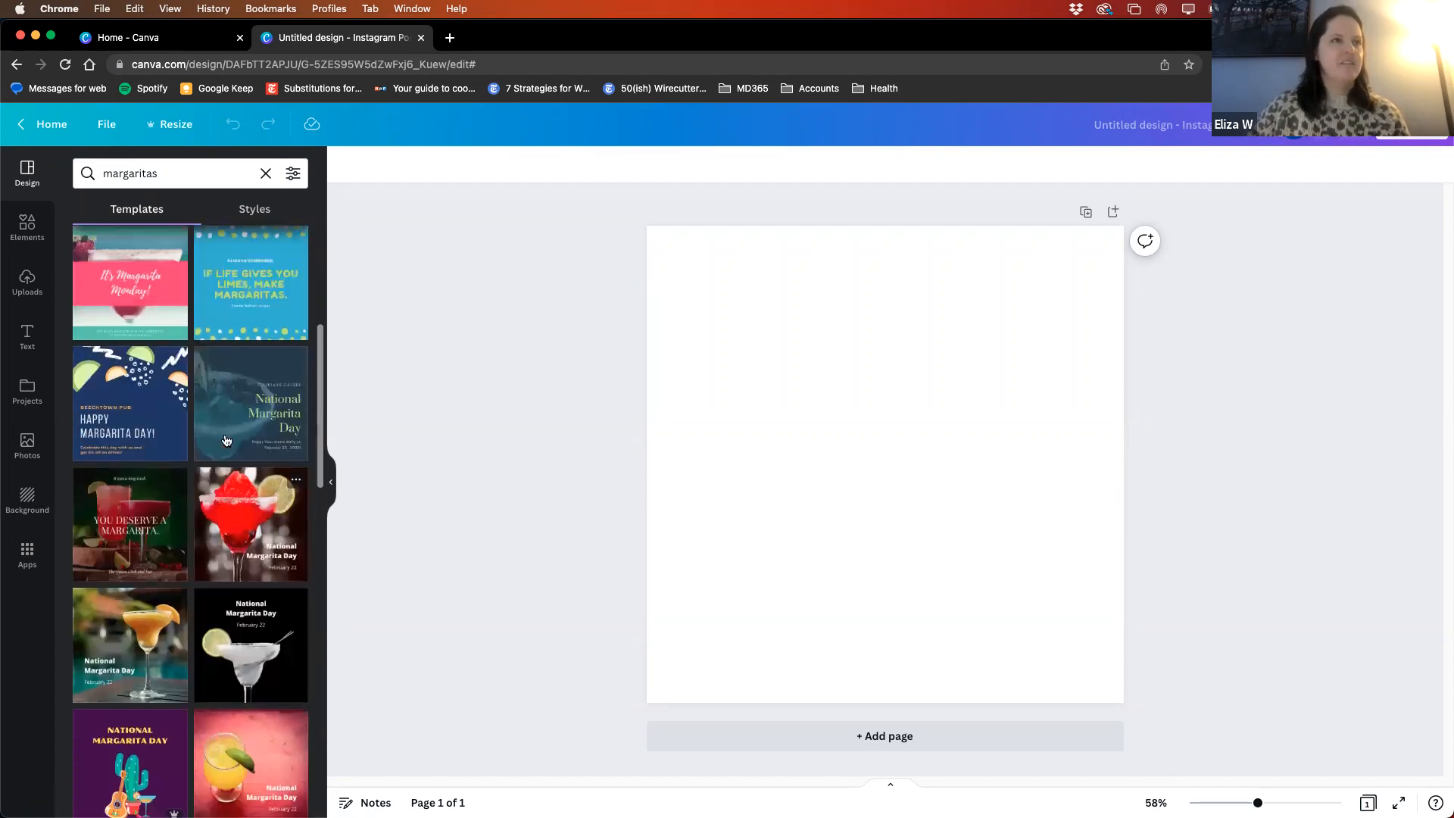
pyautogui.scroll(5, 226, 441)
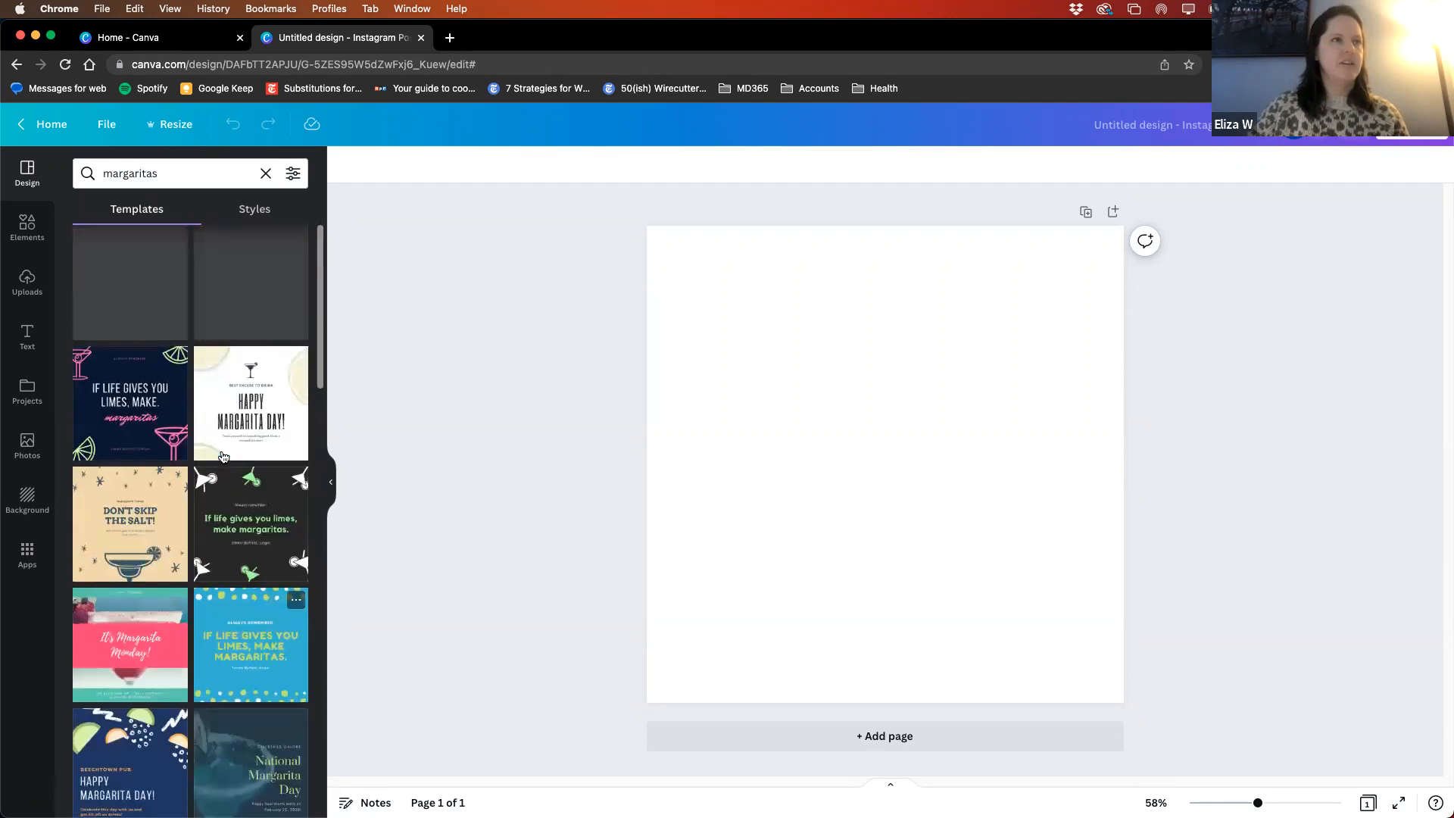
pyautogui.scroll(-10, 227, 462)
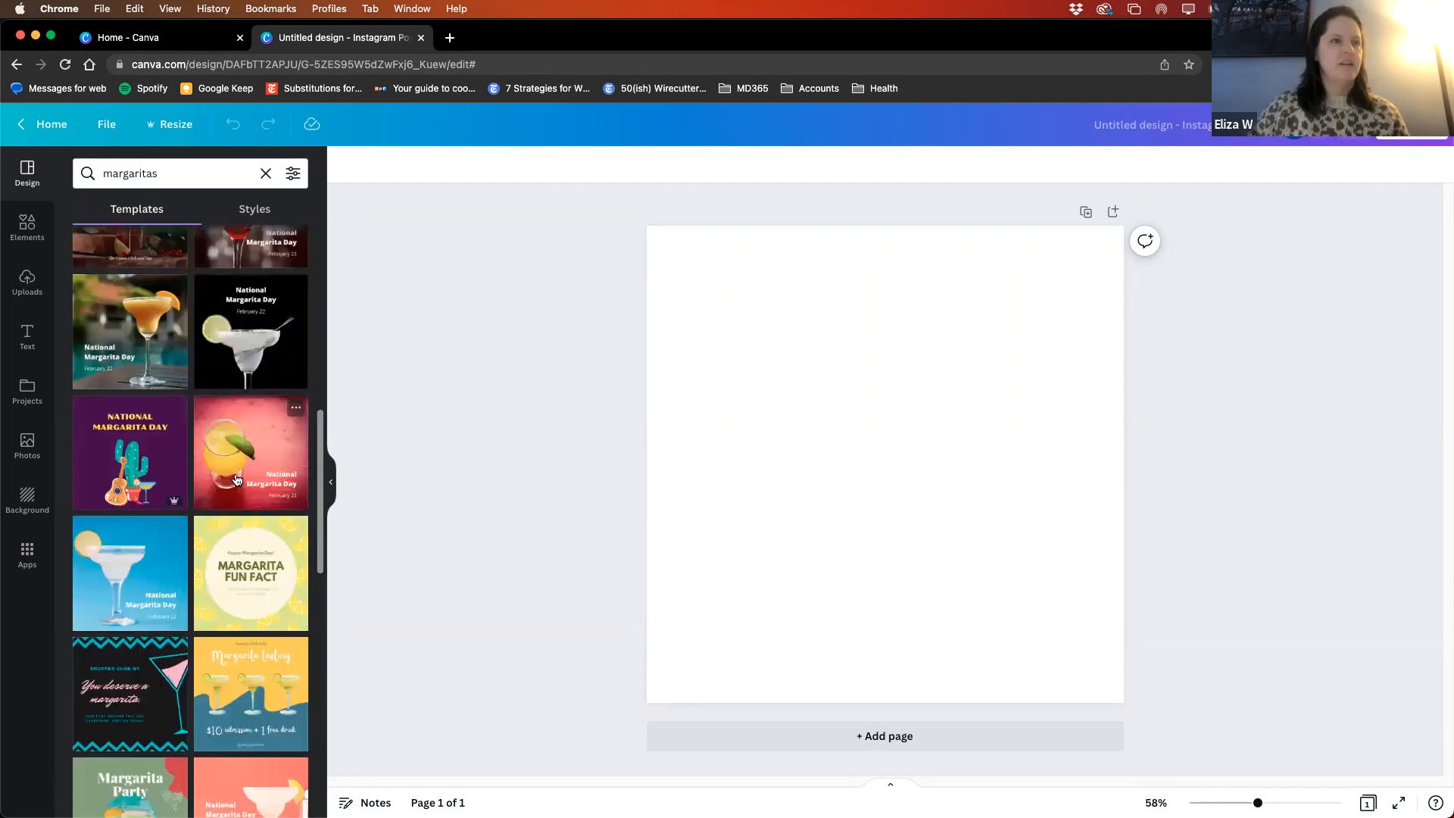
pyautogui.scroll(-3, 238, 492)
pyautogui.click(242, 521)
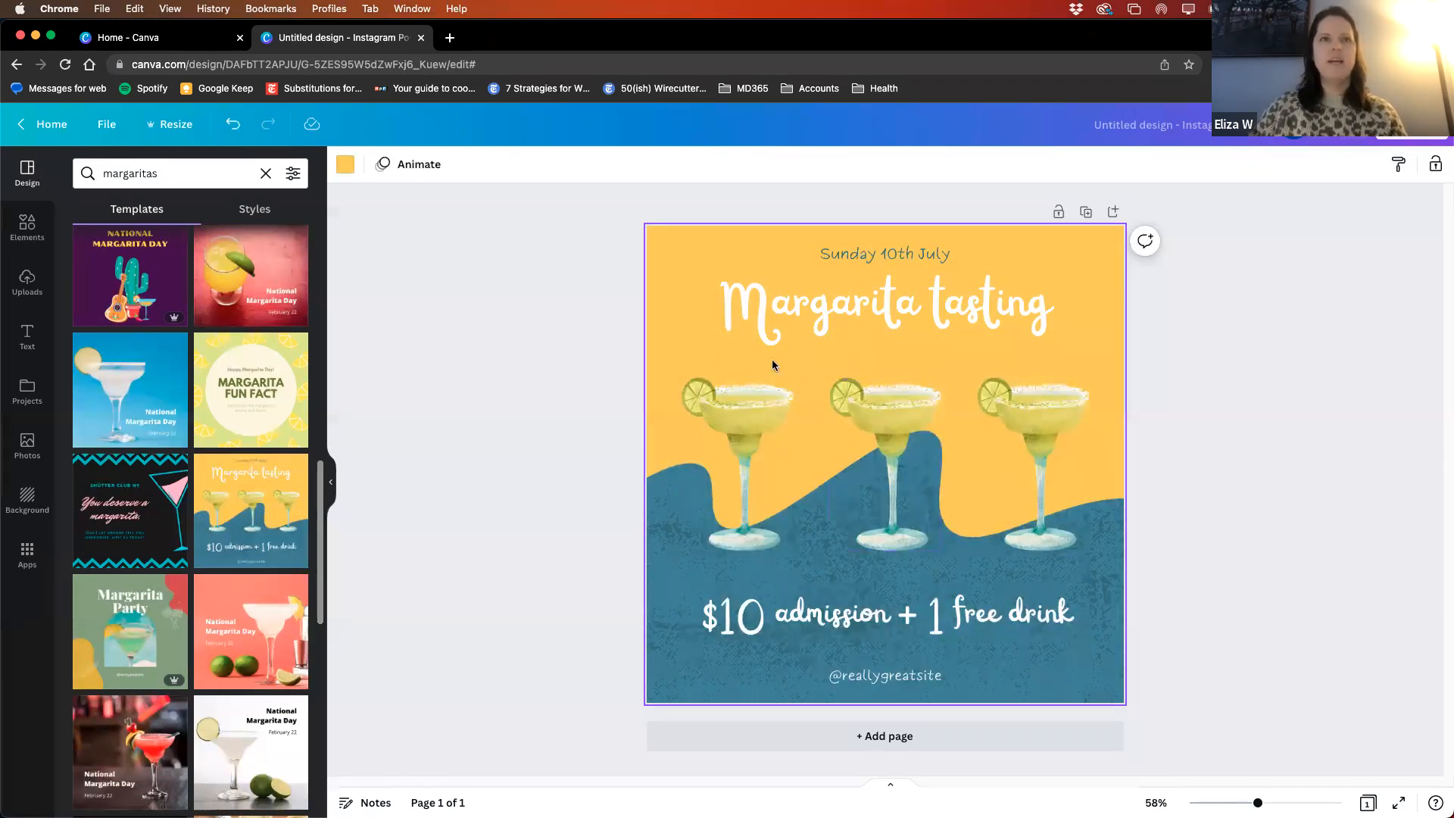
# - Replace the "Margarita tasting" heading text with "Happy National Margarita Day"
pyautogui.click(880, 297)
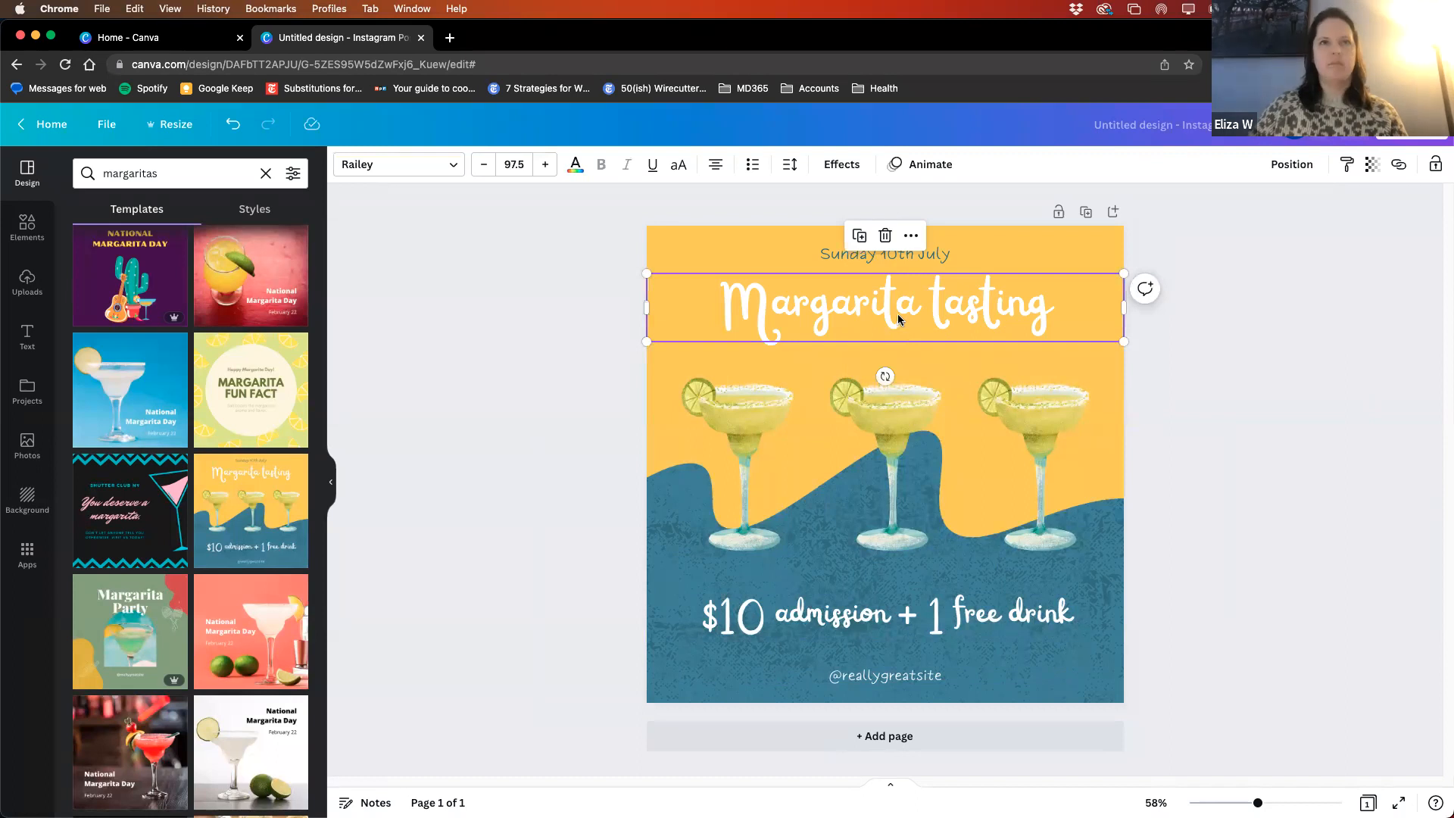
pyautogui.doubleClick(832, 317)
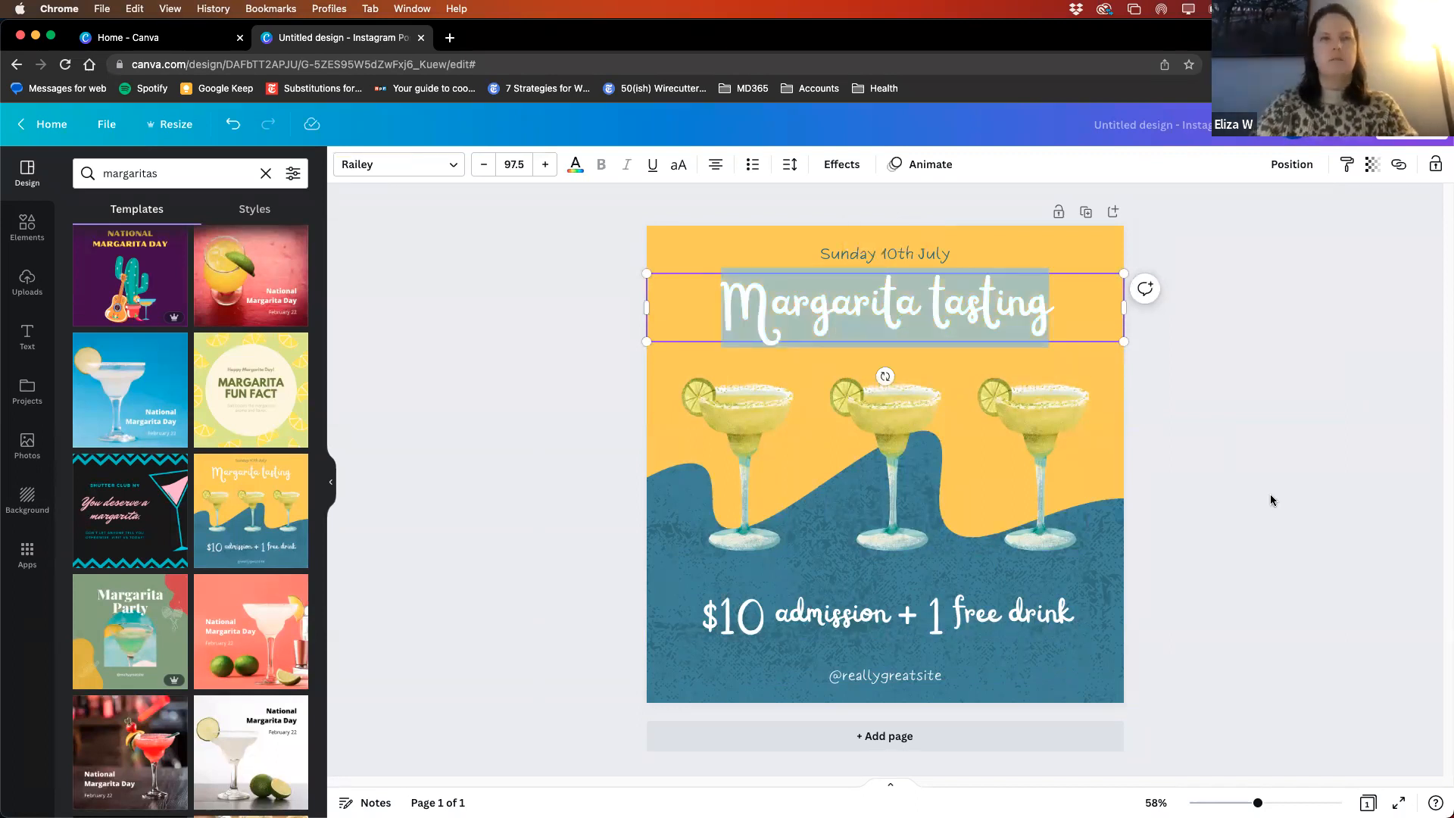
pyautogui.write('Happy National Ma')
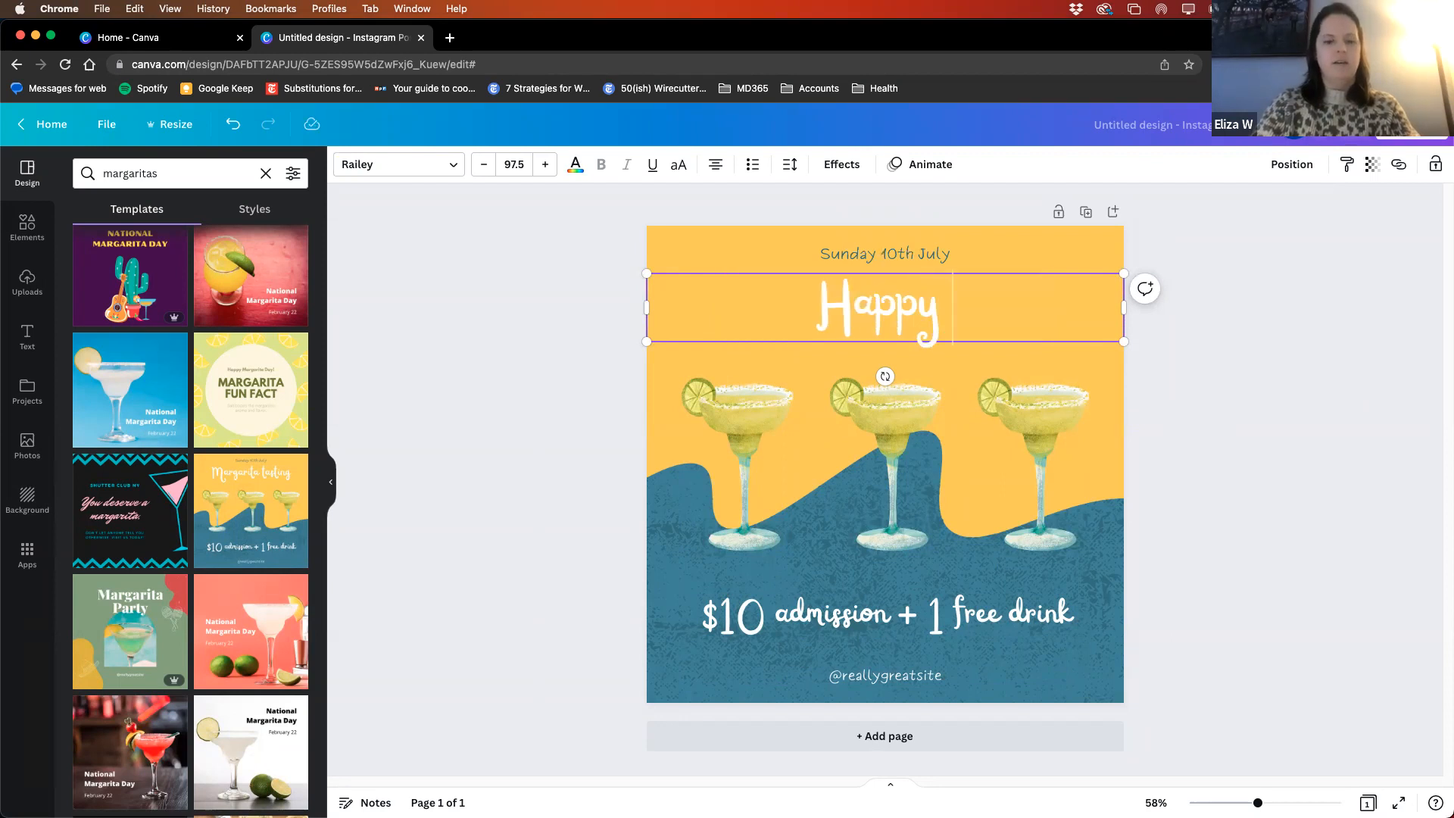
pyautogui.write('r')
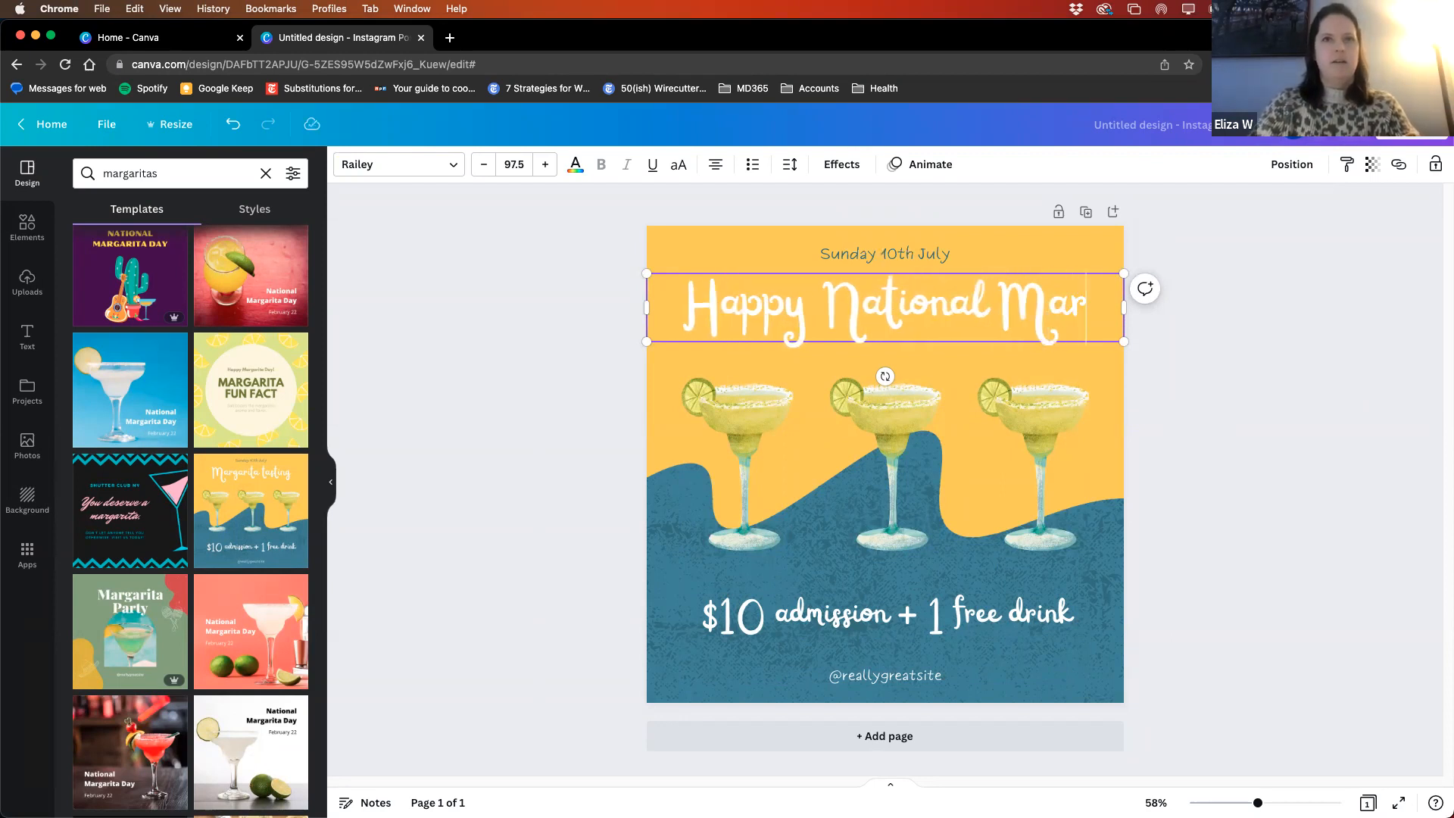
pyautogui.write('garita Day')
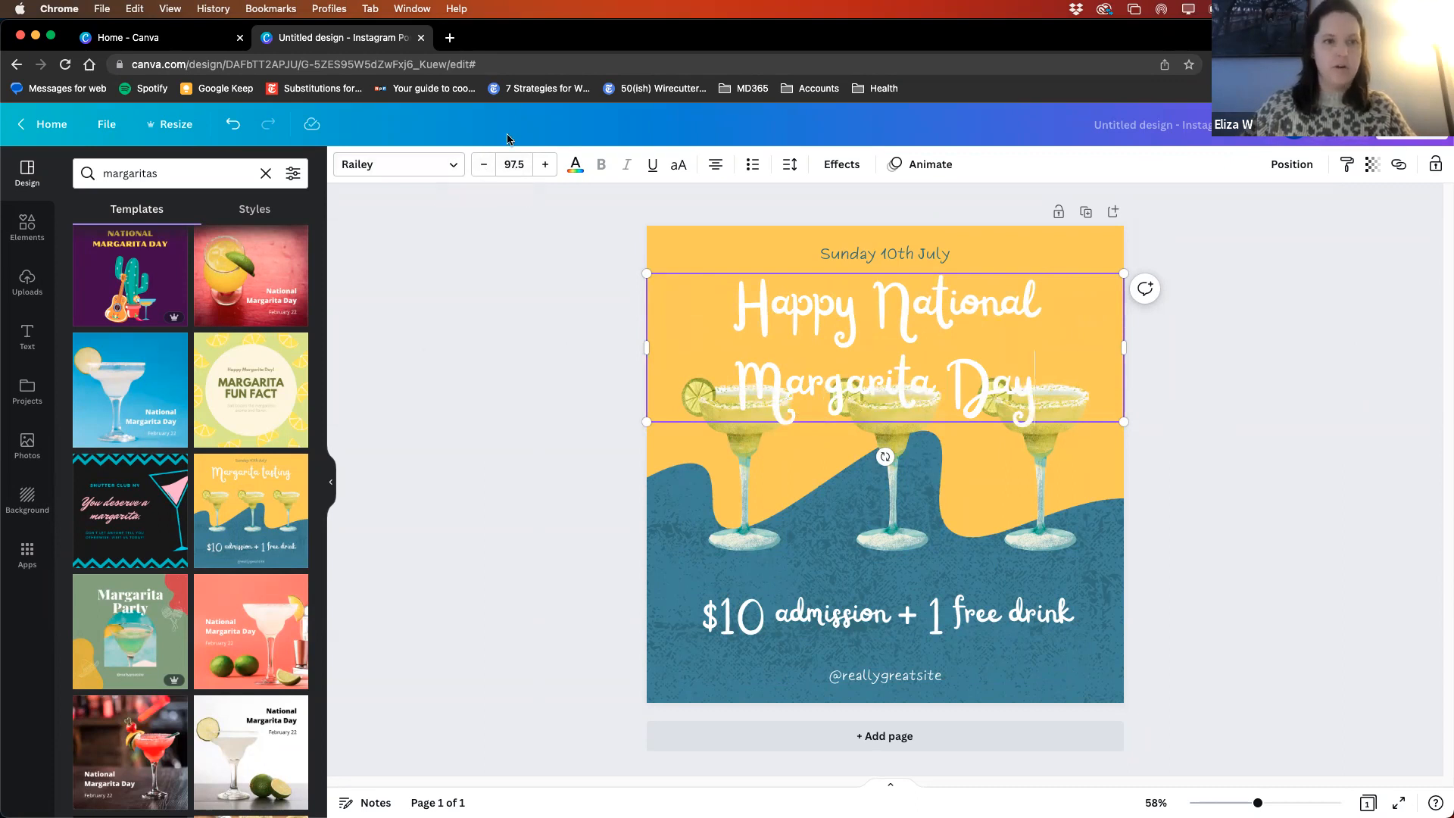
# - Reduce the heading's font size to 68.5 so "Happy National Margarita Day" fits on one line within the page margins
pyautogui.click(480, 172)
pyautogui.click(481, 171)
pyautogui.click(481, 171)
pyautogui.click(480, 171)
pyautogui.click(480, 171)
pyautogui.click(480, 171)
pyautogui.click(480, 171)
pyautogui.doubleClick(481, 172)
pyautogui.click(481, 171)
pyautogui.doubleClick(481, 172)
pyautogui.doubleClick(480, 173)
pyautogui.click(481, 172)
pyautogui.doubleClick(482, 173)
pyautogui.doubleClick(481, 173)
pyautogui.click(482, 174)
pyautogui.doubleClick(482, 173)
pyautogui.click(482, 173)
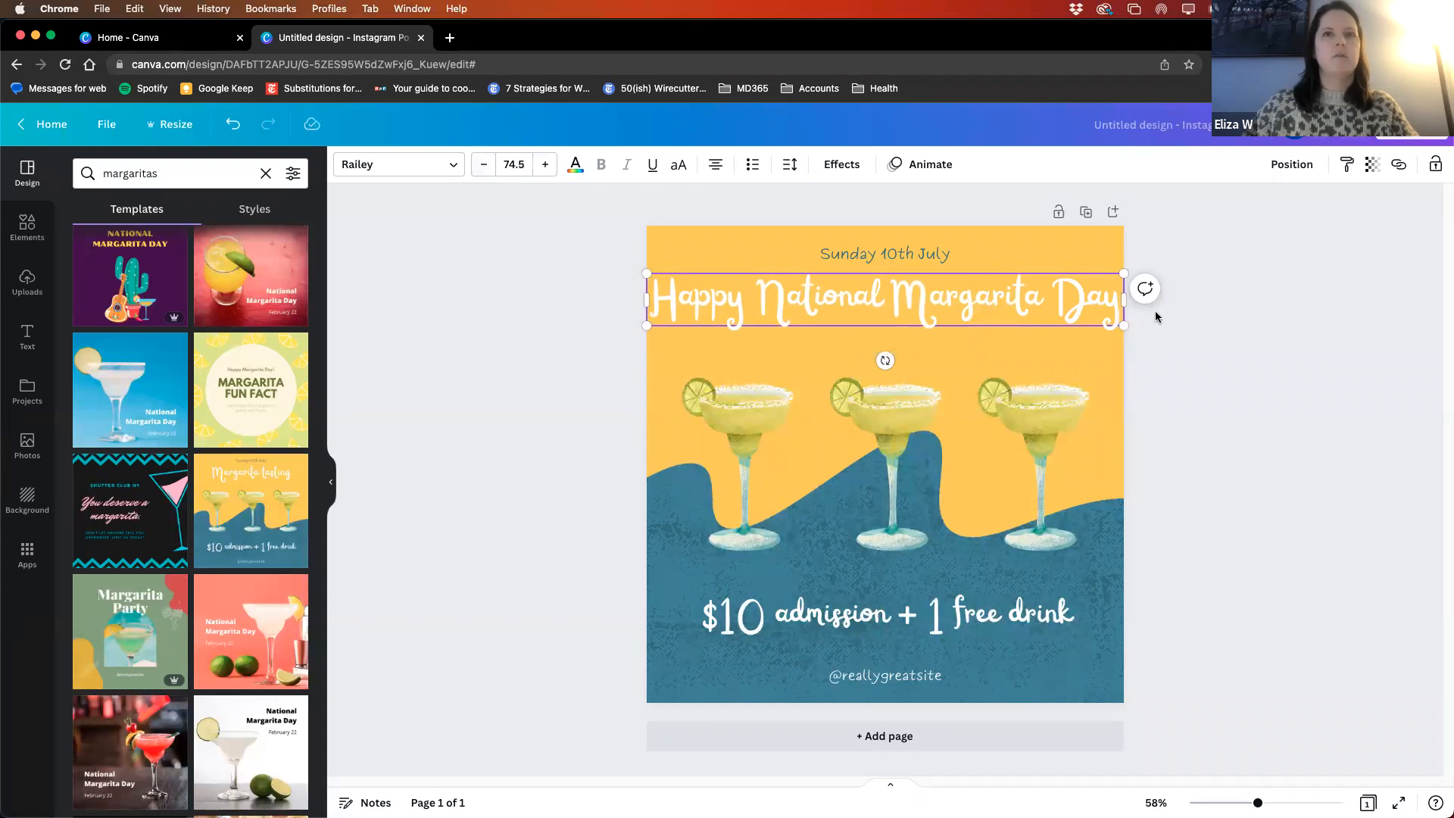
pyautogui.moveTo(1127, 299)
pyautogui.mouseDown()
pyautogui.moveTo(1054, 333)
pyautogui.moveTo(1015, 316)
pyautogui.moveTo(1124, 318)
pyautogui.mouseUp()
pyautogui.click(491, 164)
pyautogui.click(491, 165)
pyautogui.click(491, 164)
pyautogui.click(493, 165)
pyautogui.click(494, 165)
pyautogui.click(494, 166)
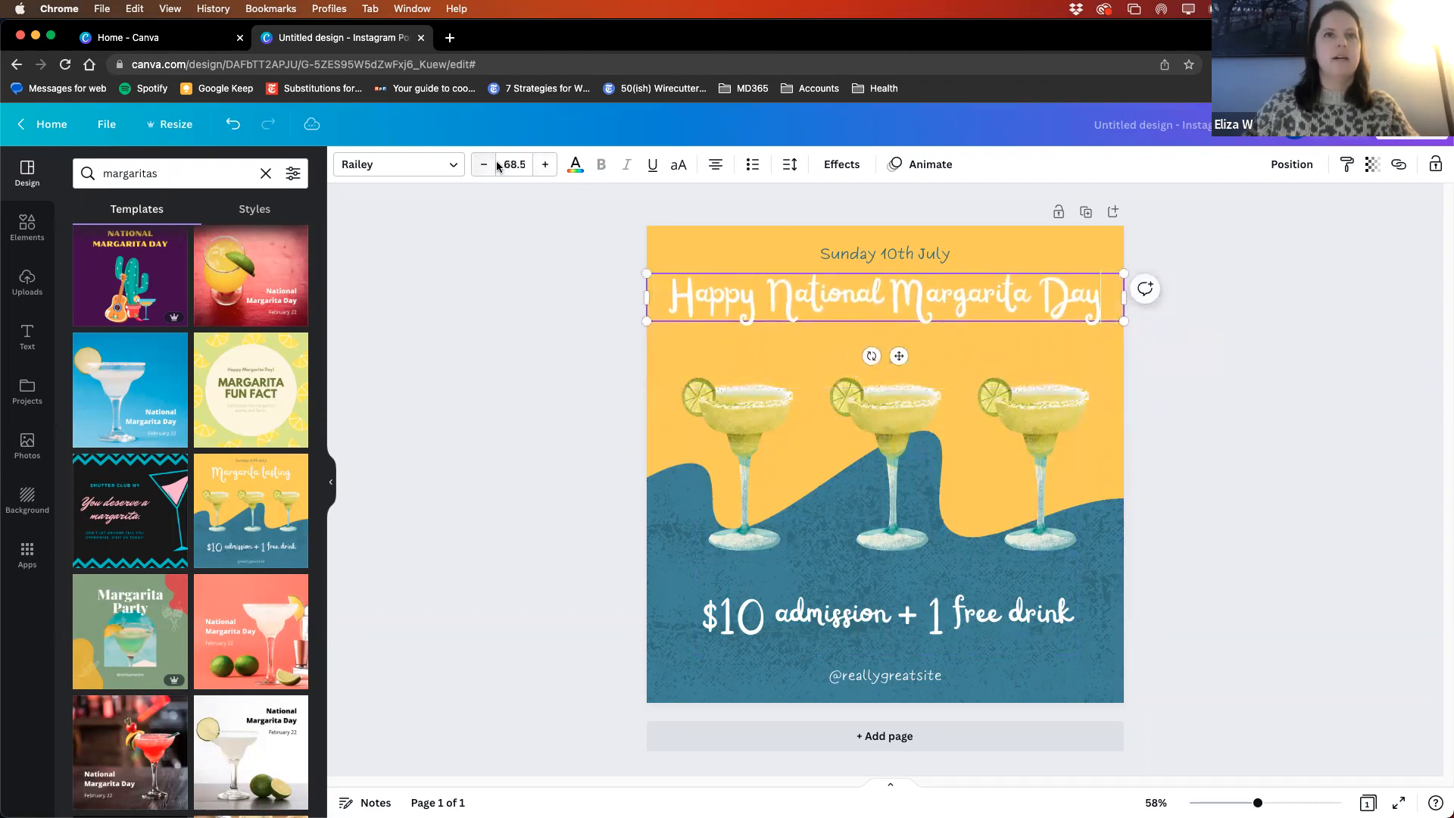
# - Try breaking the heading onto two lines with a manual line break, and remove the break
pyautogui.click(890, 297)
pyautogui.press('Return')
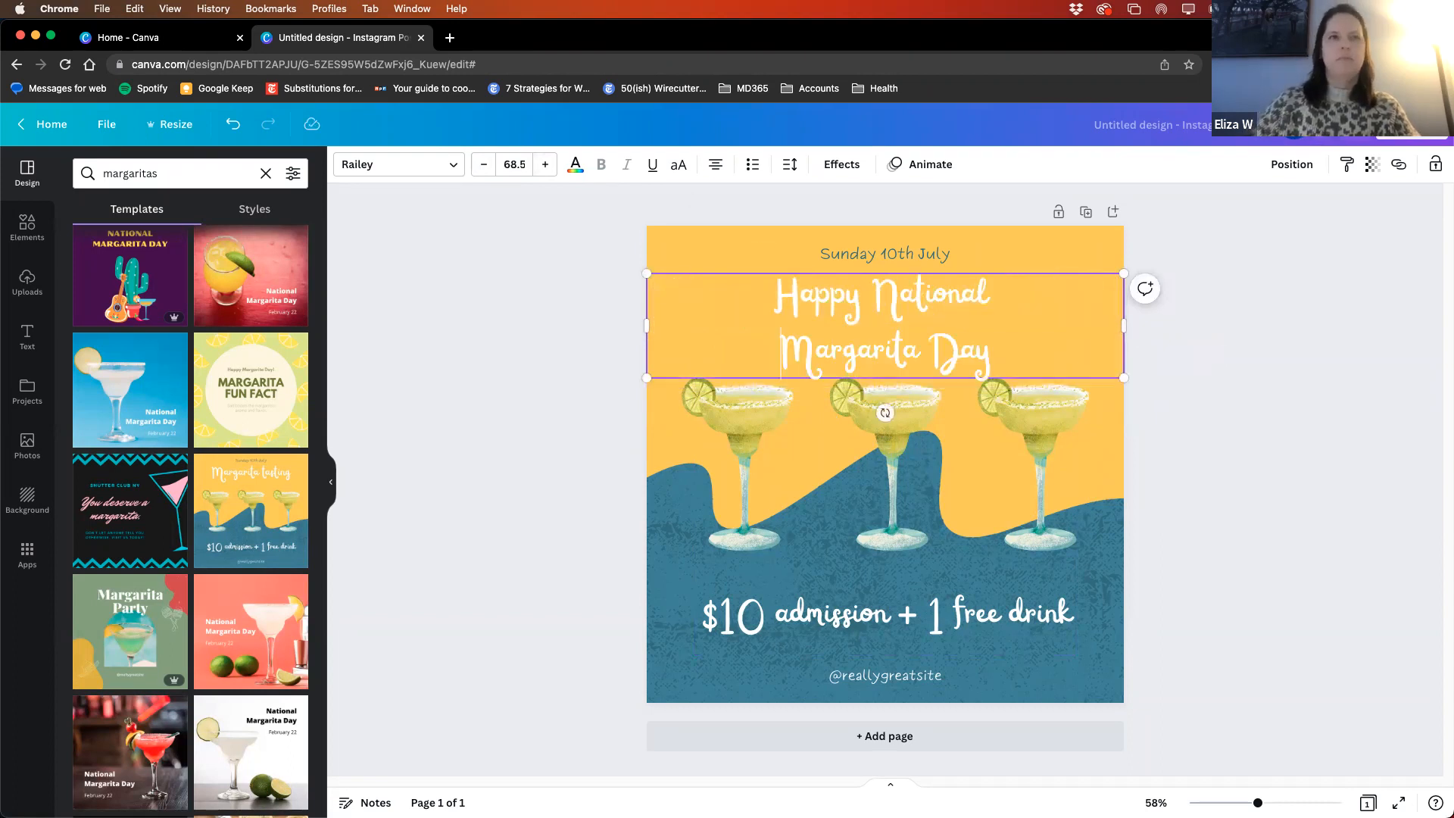
pyautogui.press('BackSpace')
# - Move the heading slightly lower, between the date line and the margarita glasses
pyautogui.click(1262, 324)
pyautogui.moveTo(847, 294); pyautogui.dragTo(842, 316)
# - Replace the date text above the heading with "Wednesday February 22"
pyautogui.click(833, 251)
pyautogui.click(833, 252)
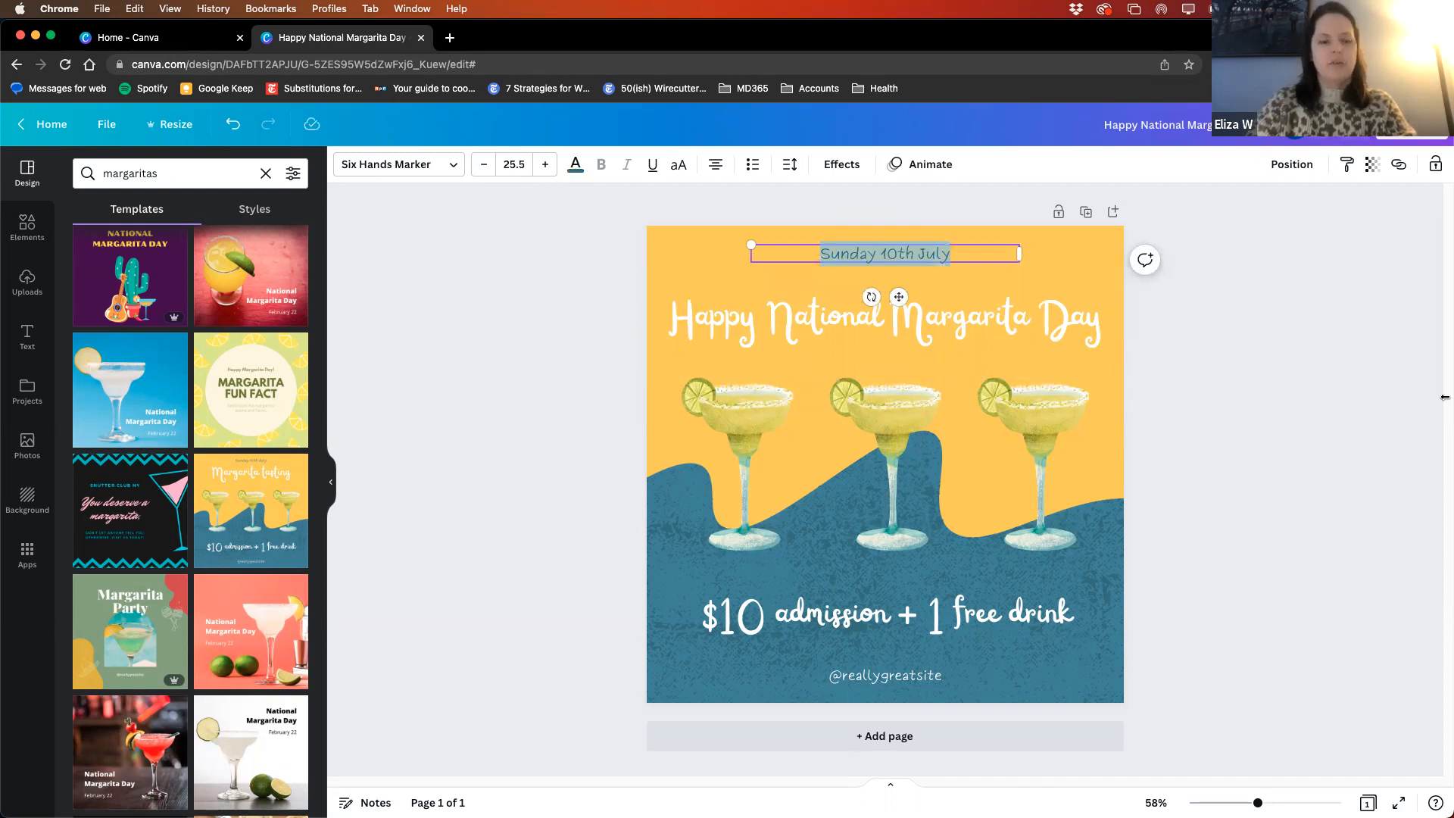
pyautogui.write('Wednesday')
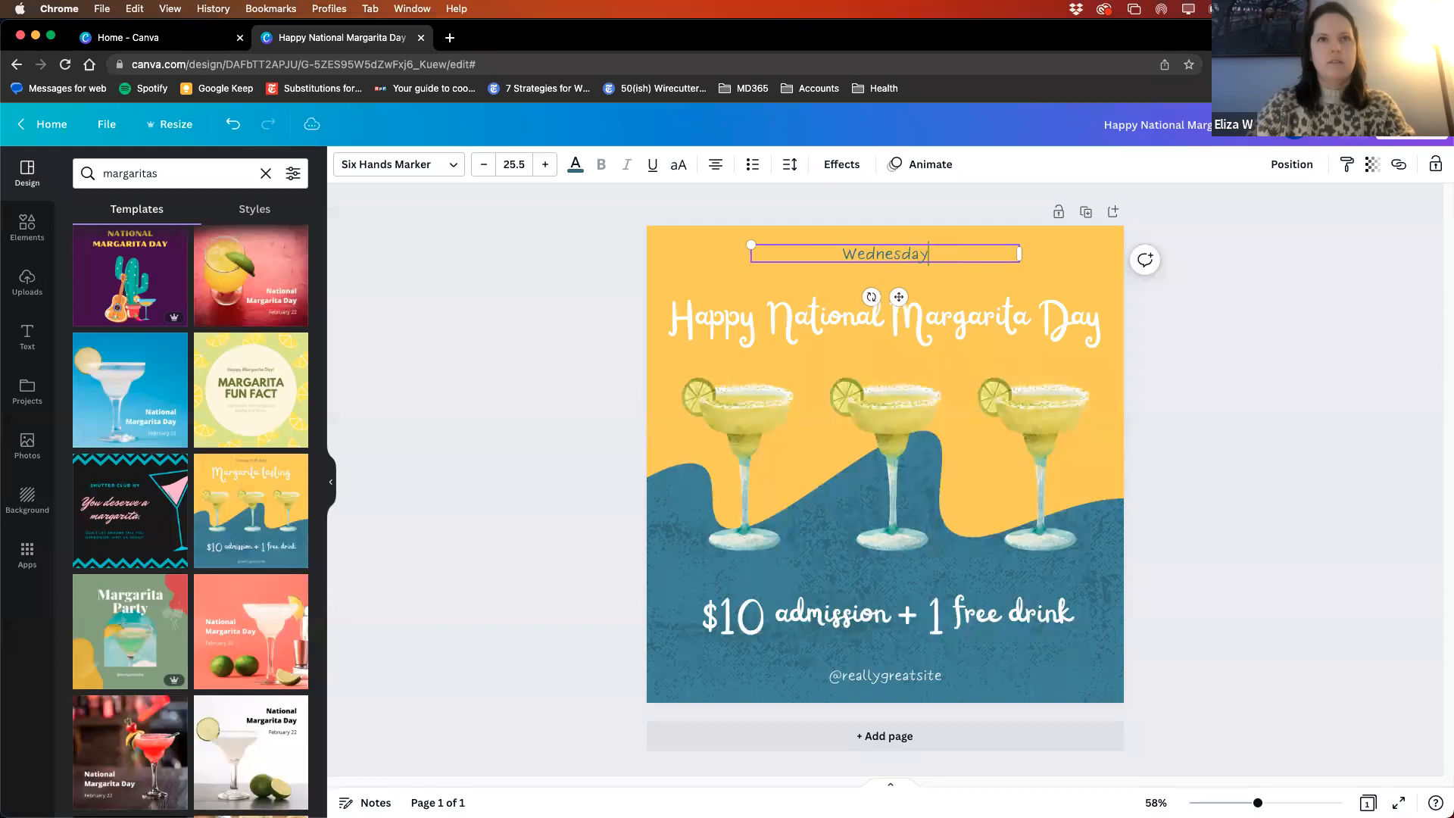
pyautogui.write(' February ')
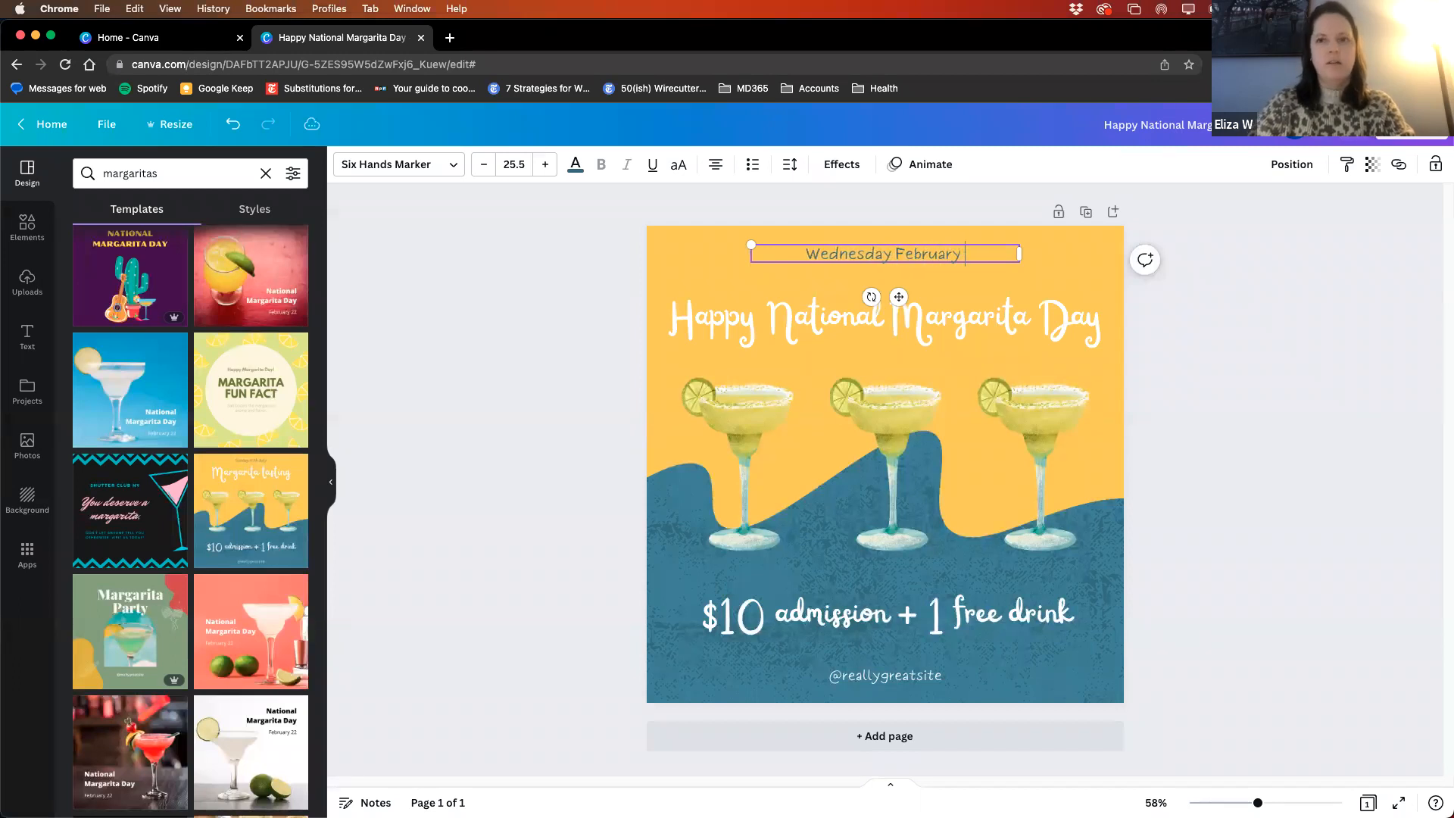
pyautogui.write('22')
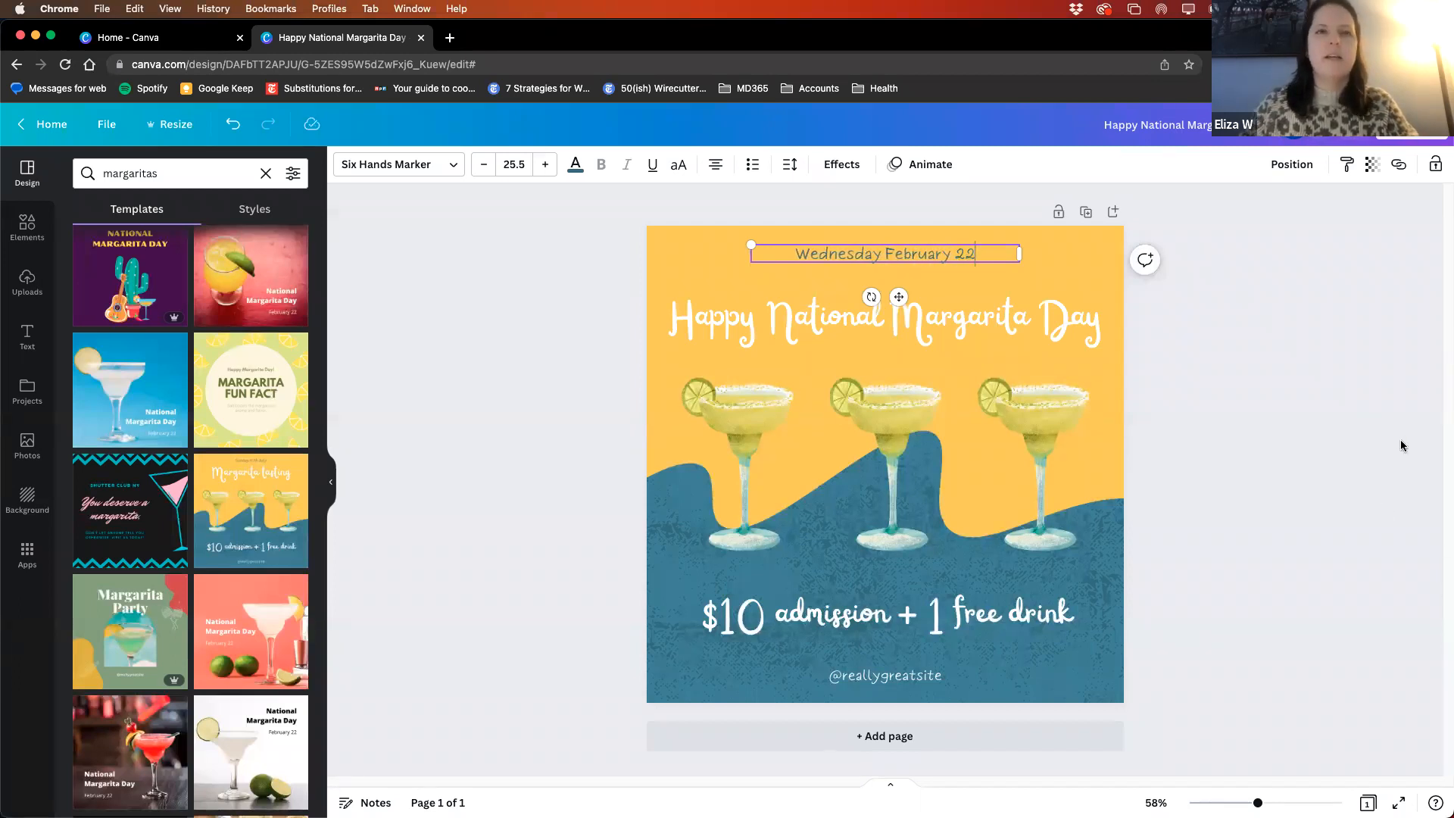
pyautogui.click(1150, 567)
# - Replace the admission text below the glasses with "$5 drinks from 5-6"
pyautogui.click(784, 612)
pyautogui.doubleClick(784, 612)
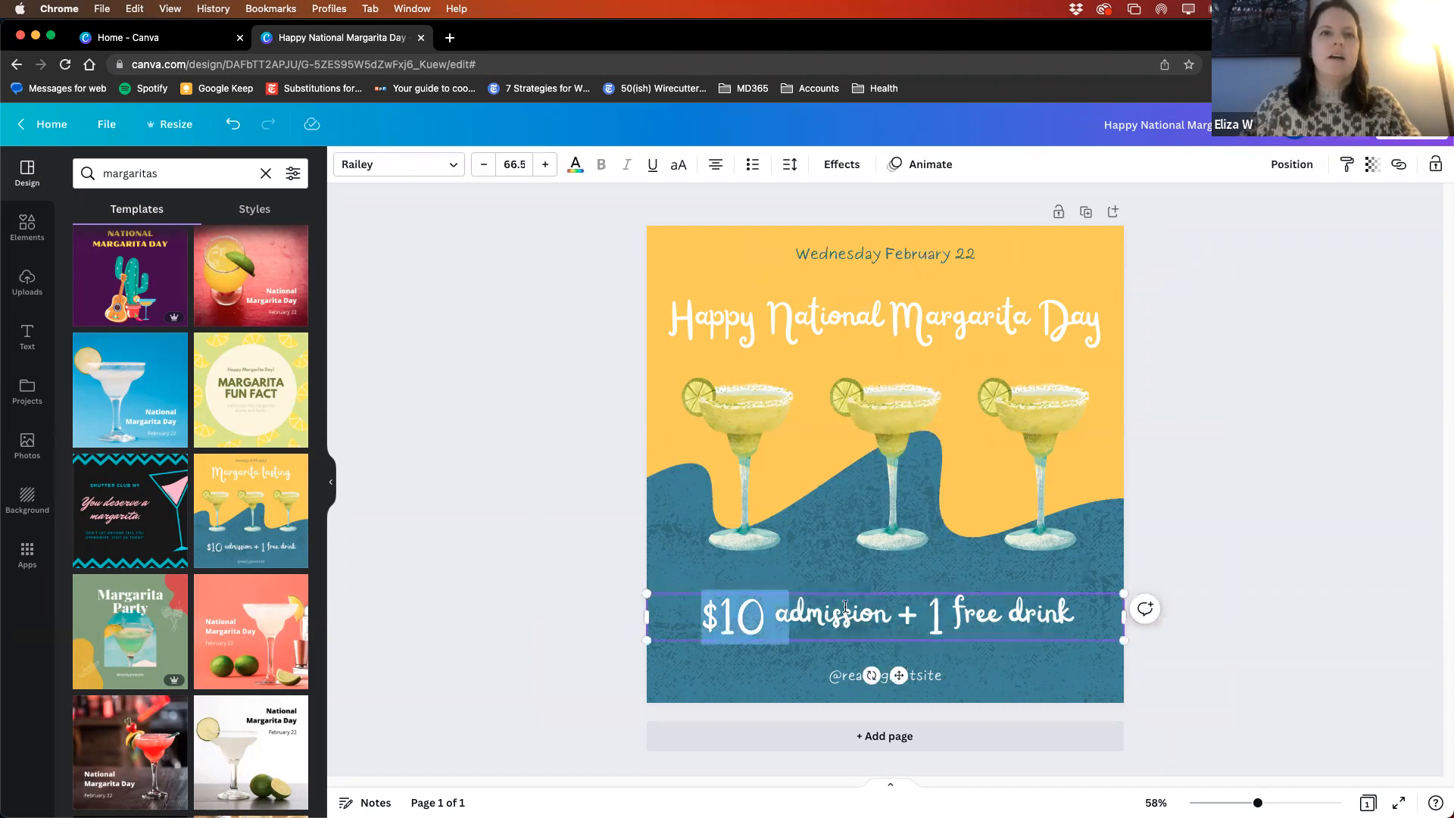
pyautogui.tripleClick(847, 606)
pyautogui.write('$5')
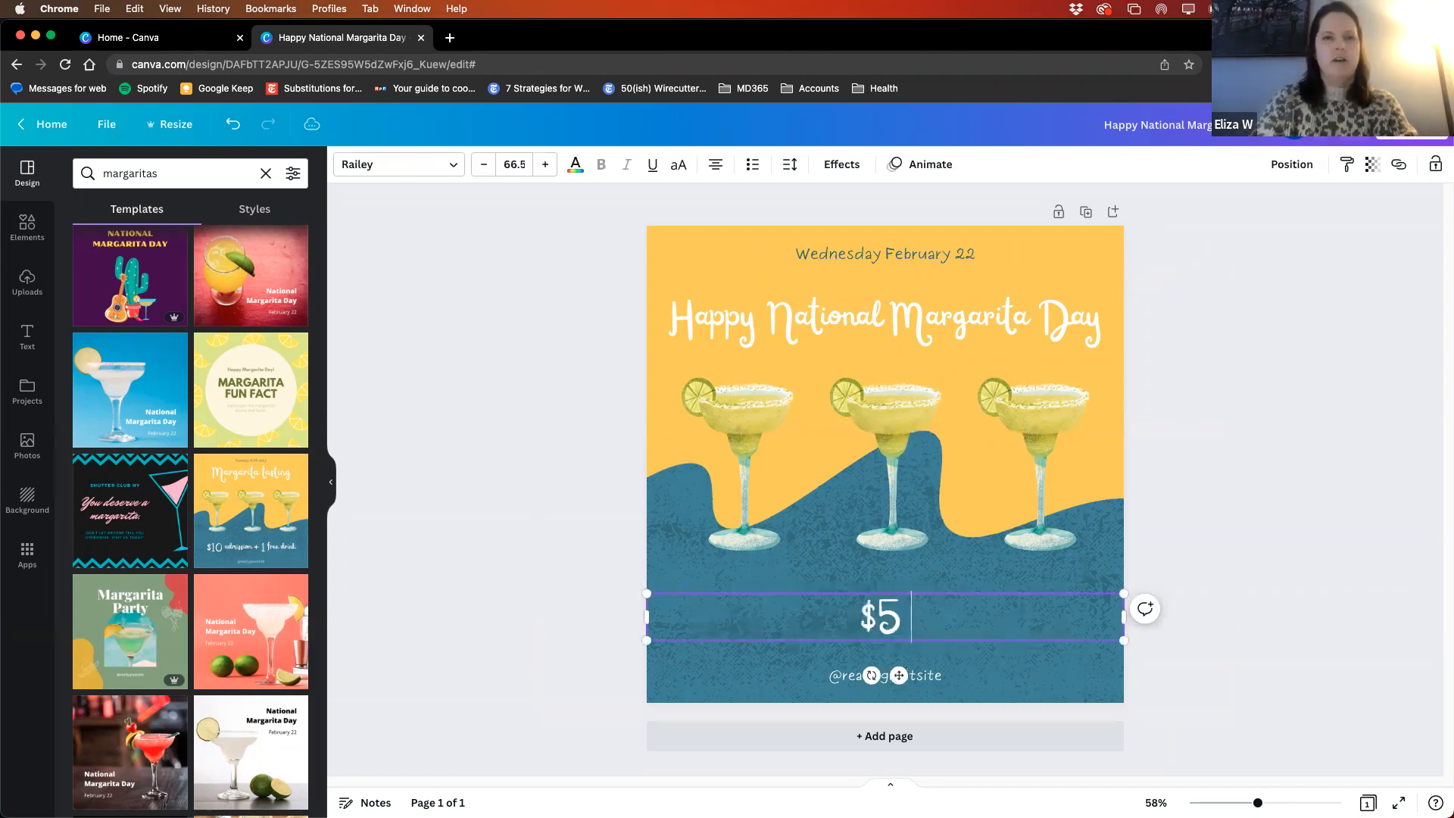
pyautogui.write(' drinks')
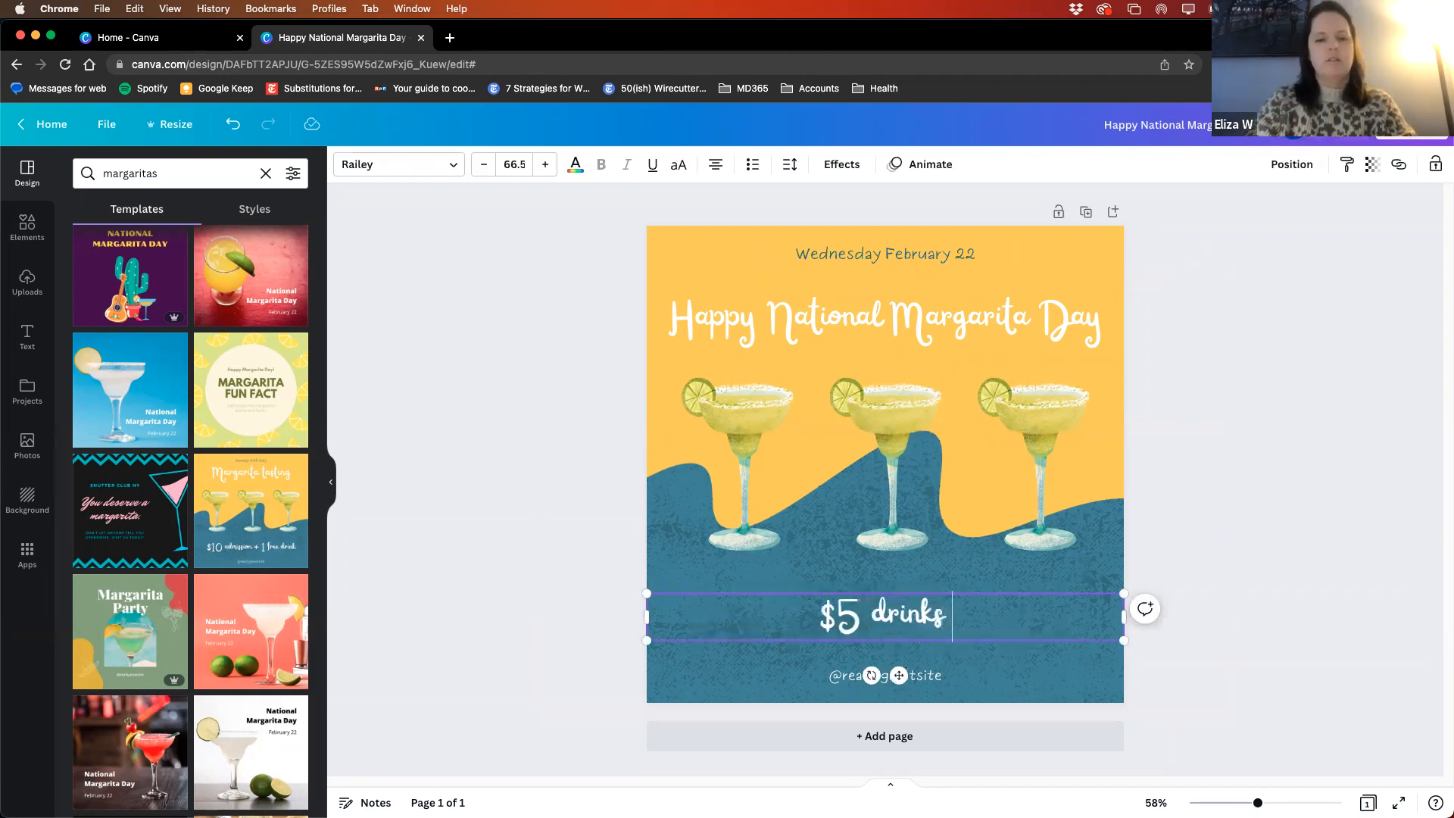
pyautogui.write(' from 5-6')
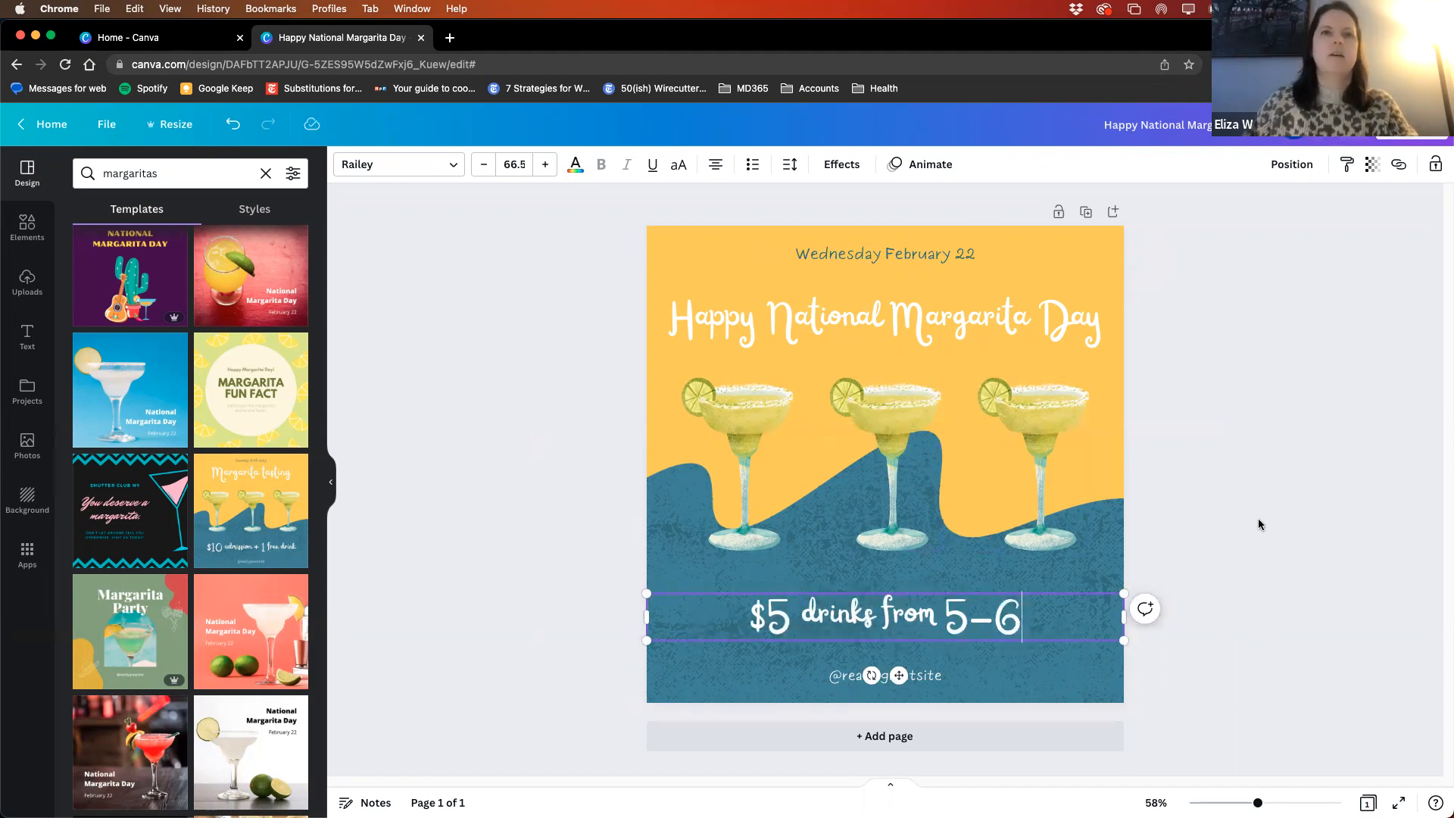
pyautogui.click(1374, 618)
pyautogui.click(896, 682)
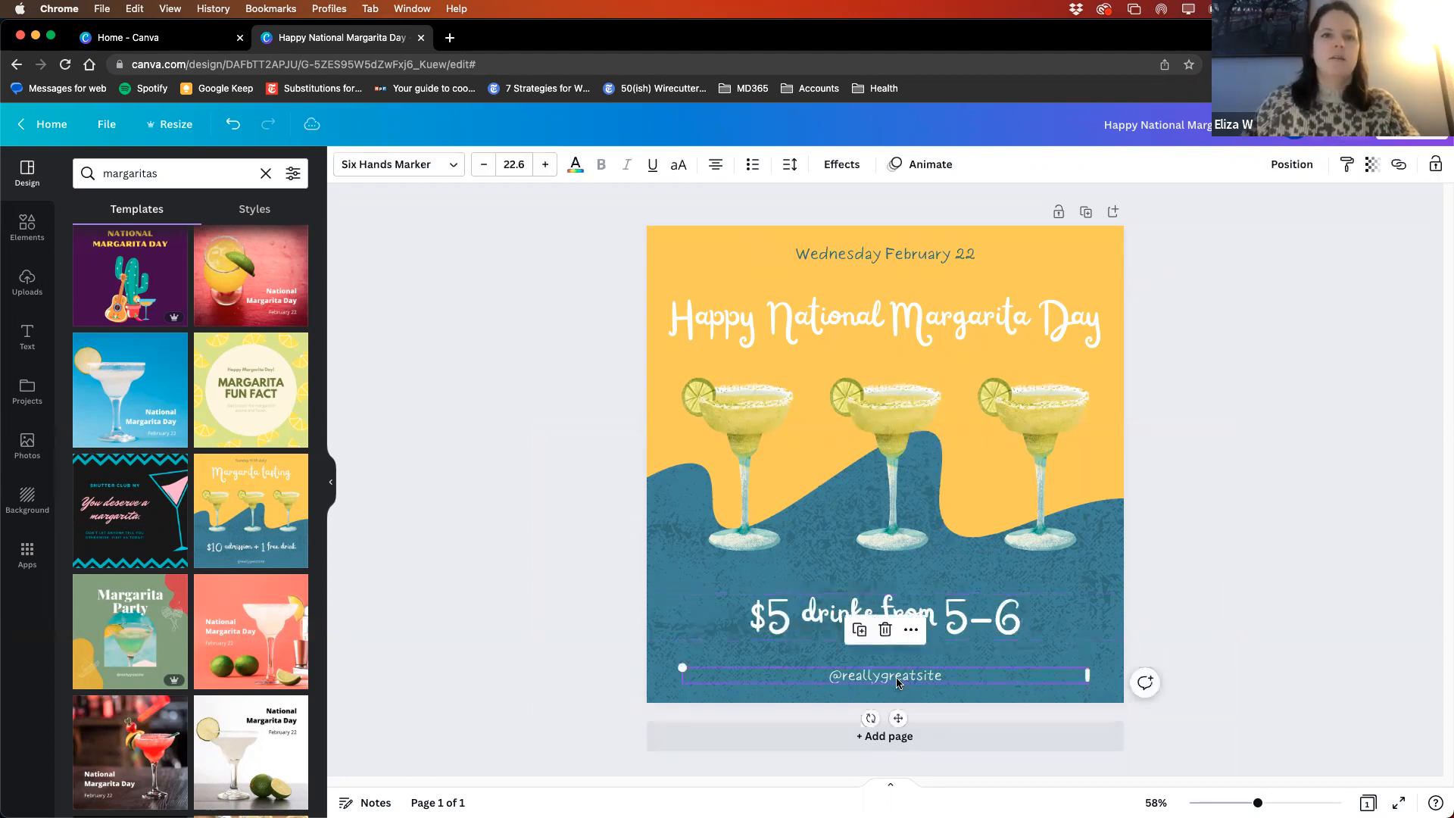
pyautogui.click(897, 682)
pyautogui.write('Moon Light L')
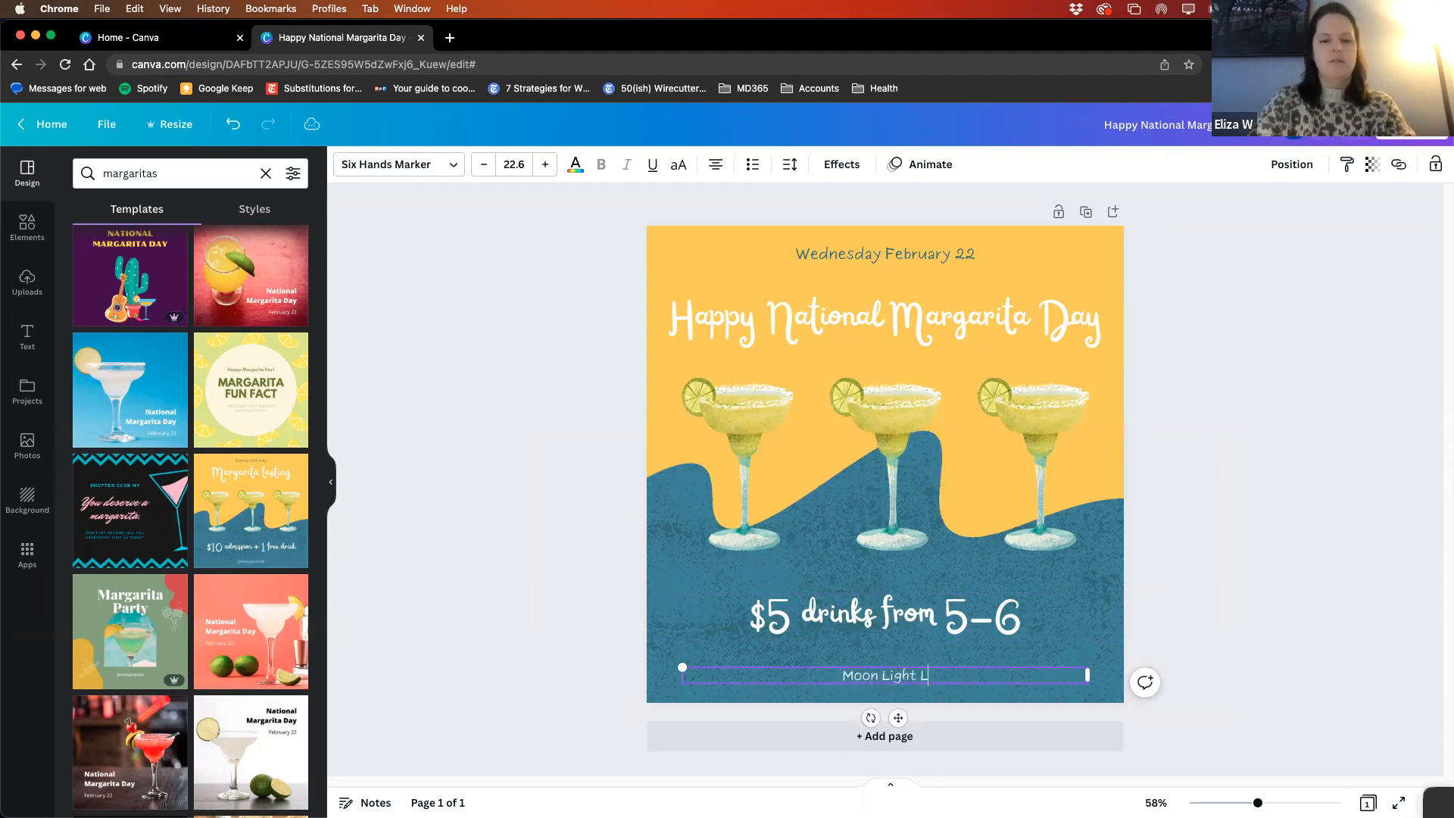
pyautogui.write('ounge, Northesat H')
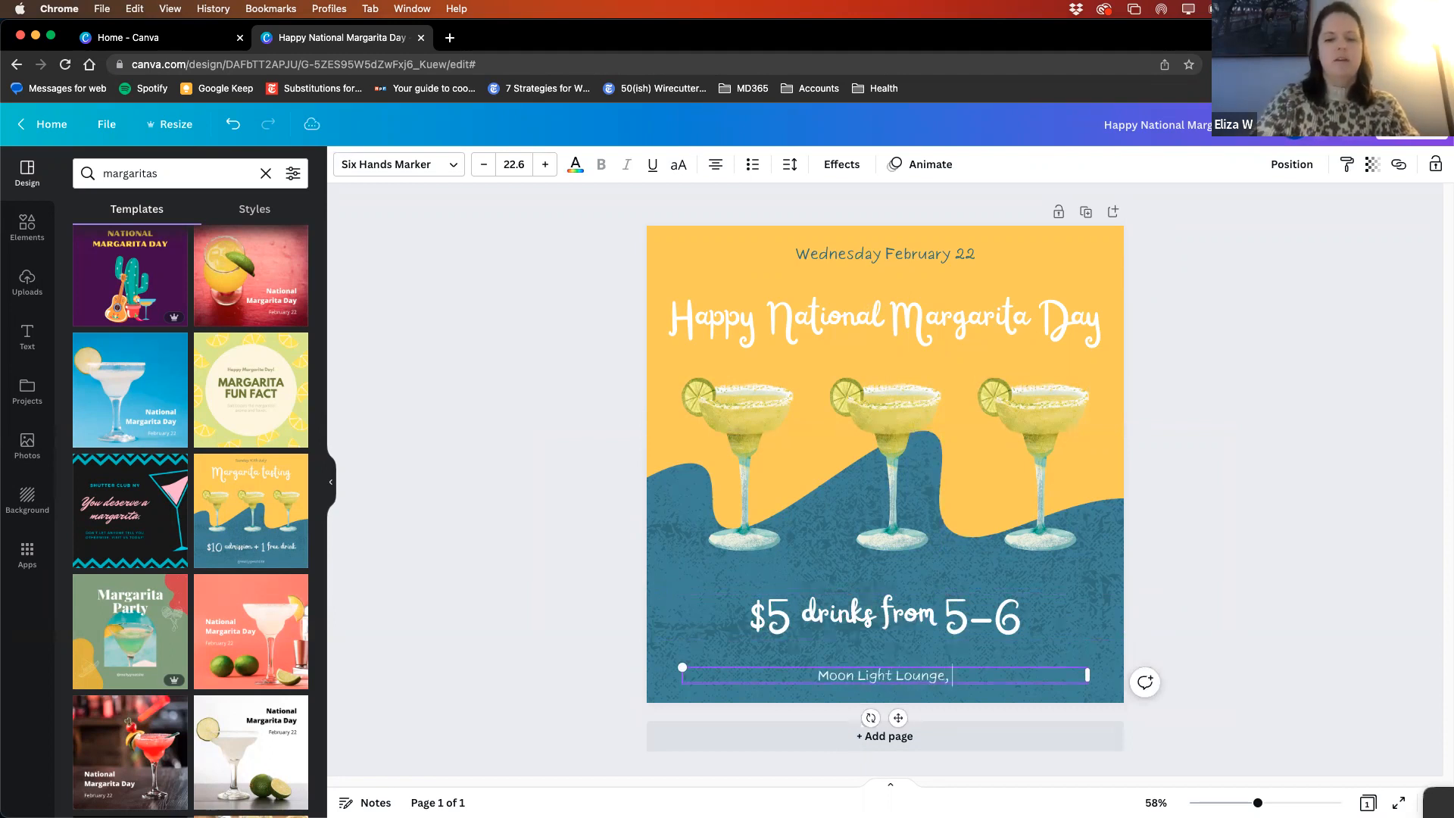
pyautogui.press('BackSpace')
pyautogui.press('BackSpace')
pyautogui.press('BackSpace')
pyautogui.press('BackSpace')
pyautogui.press('BackSpace')
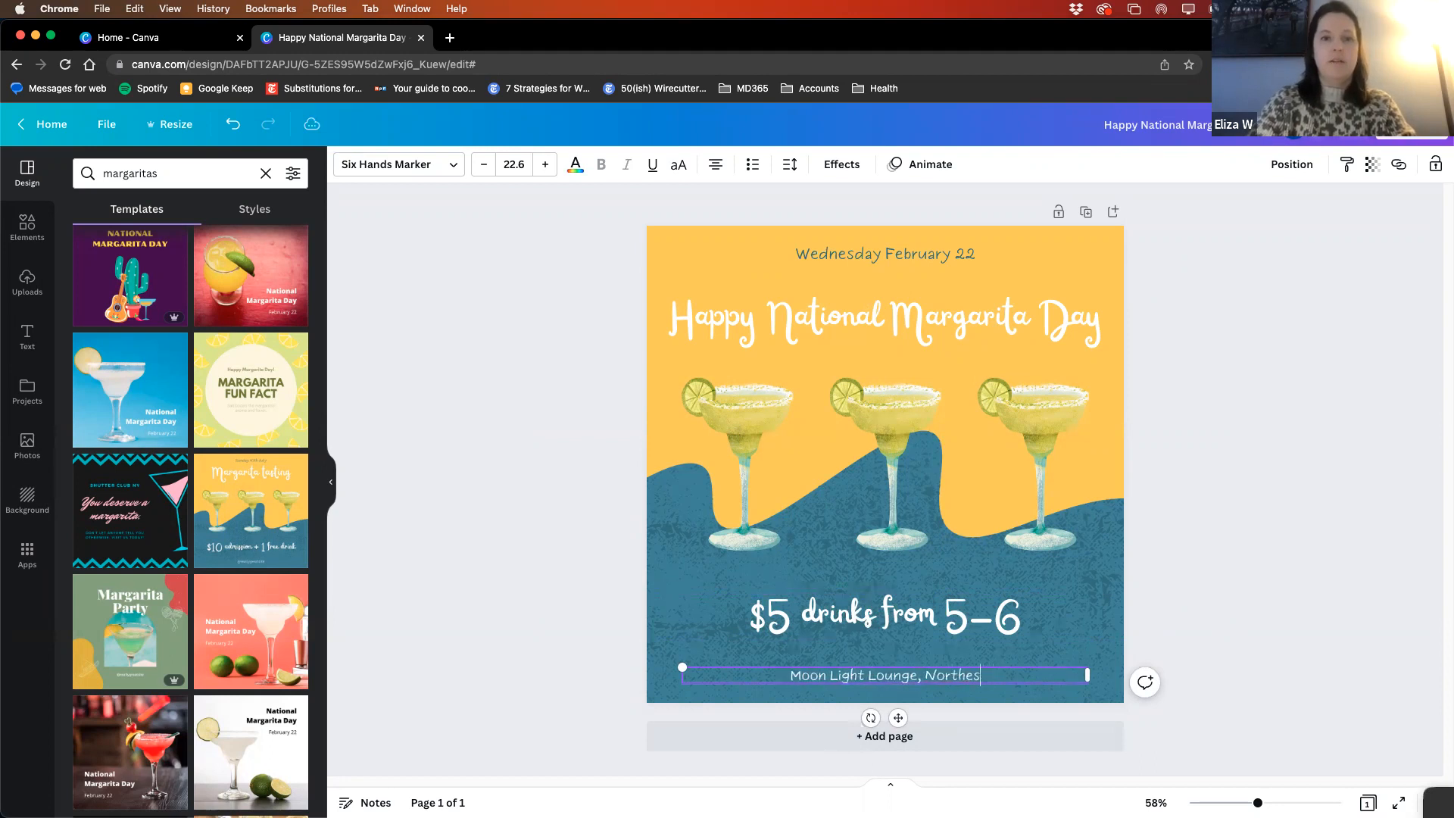
pyautogui.write('ast Harbor')
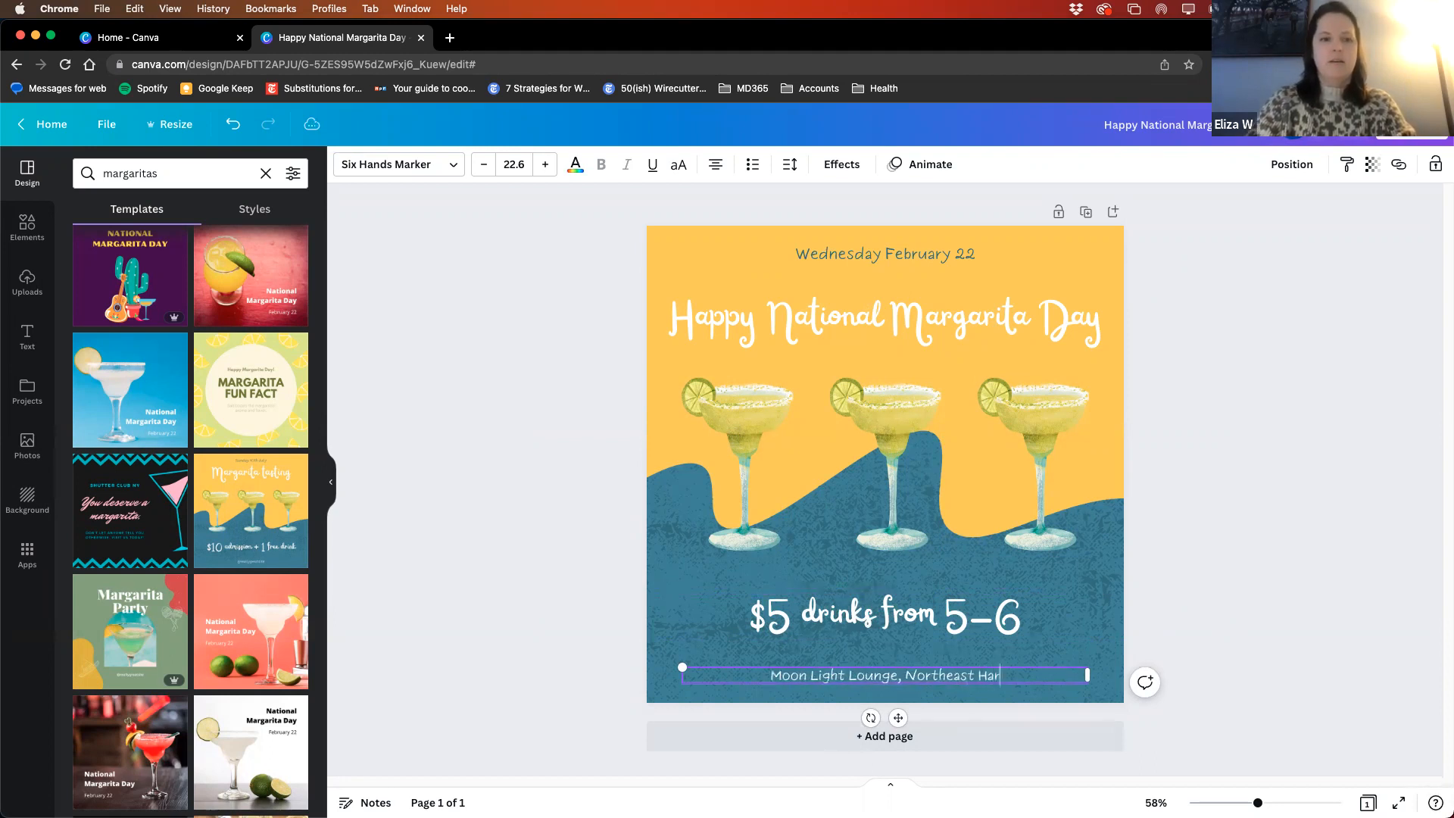
pyautogui.click(1303, 440)
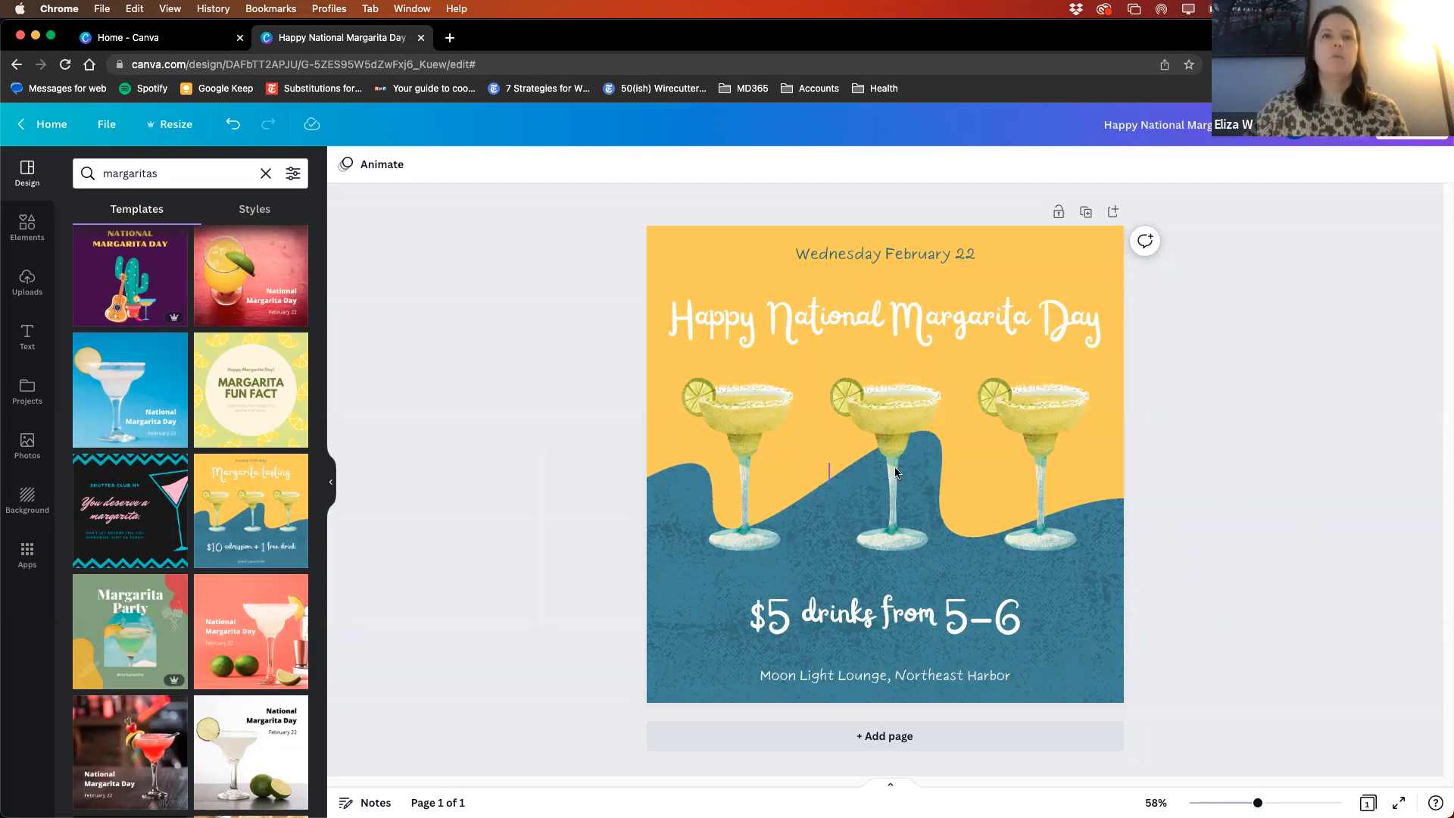
# - Delete the two outer margarita glasses, keeping only the middle one
pyautogui.click(883, 440)
pyautogui.click(1058, 416)
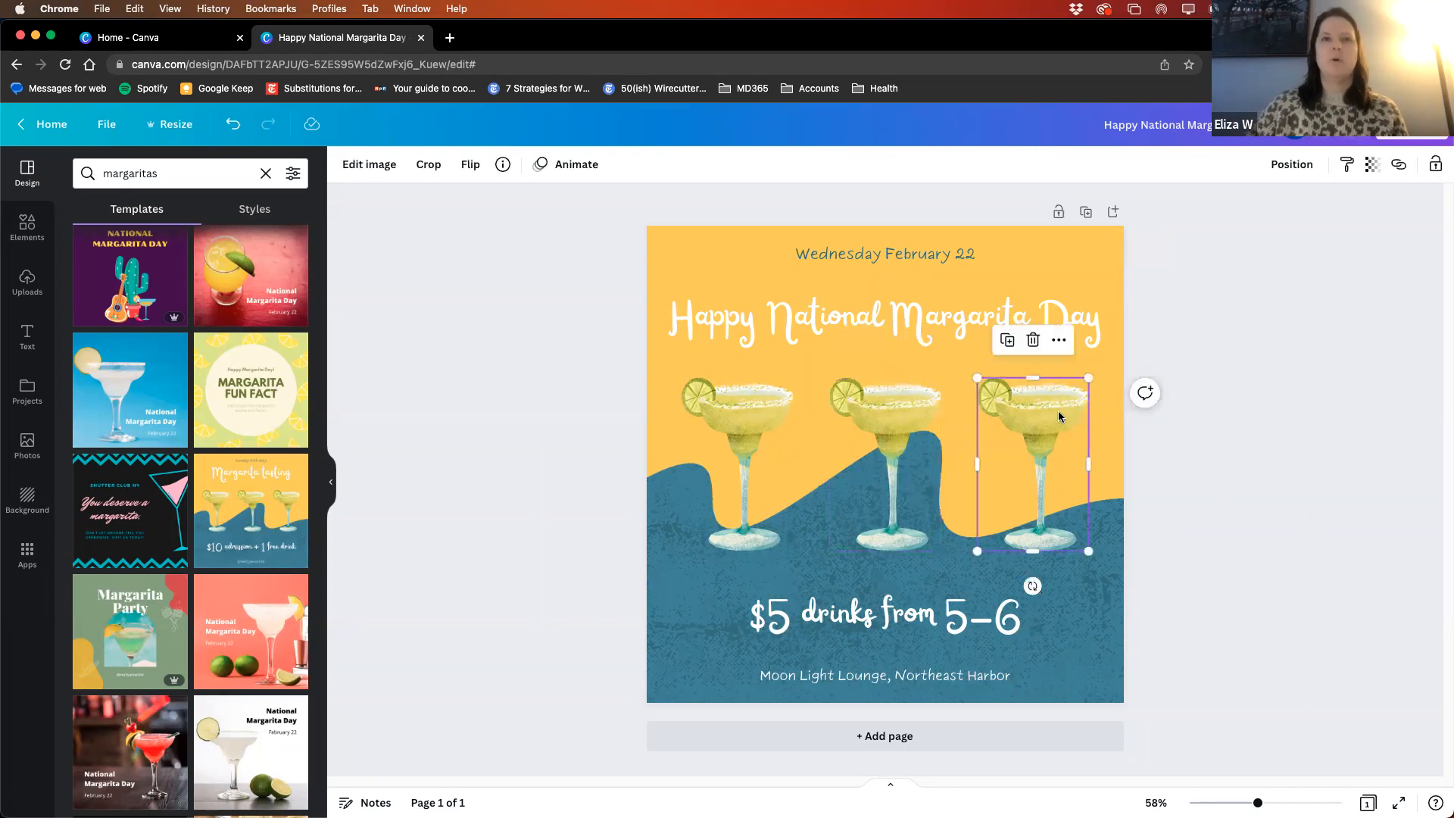
pyautogui.click(1030, 342)
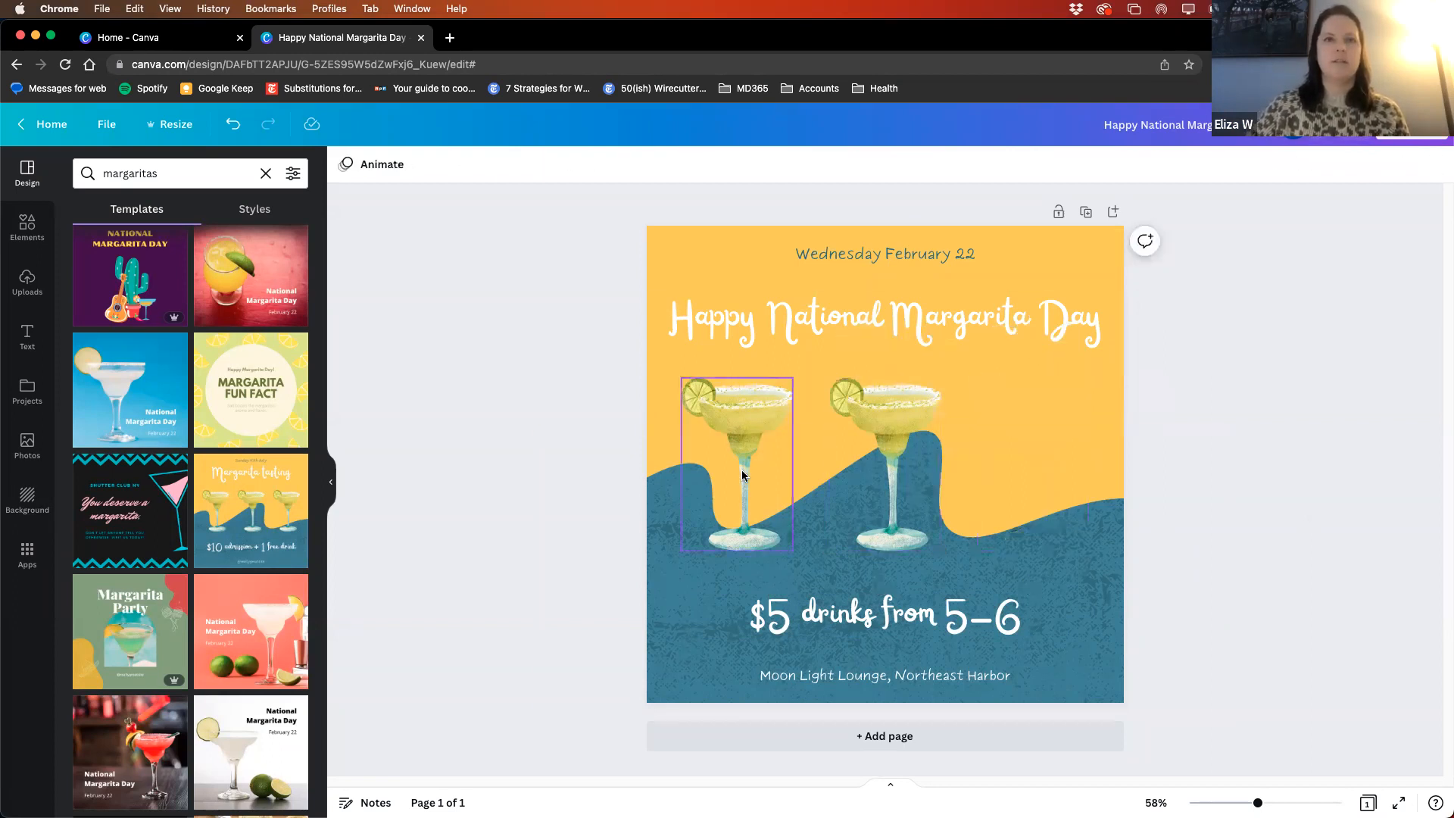
pyautogui.click(738, 465)
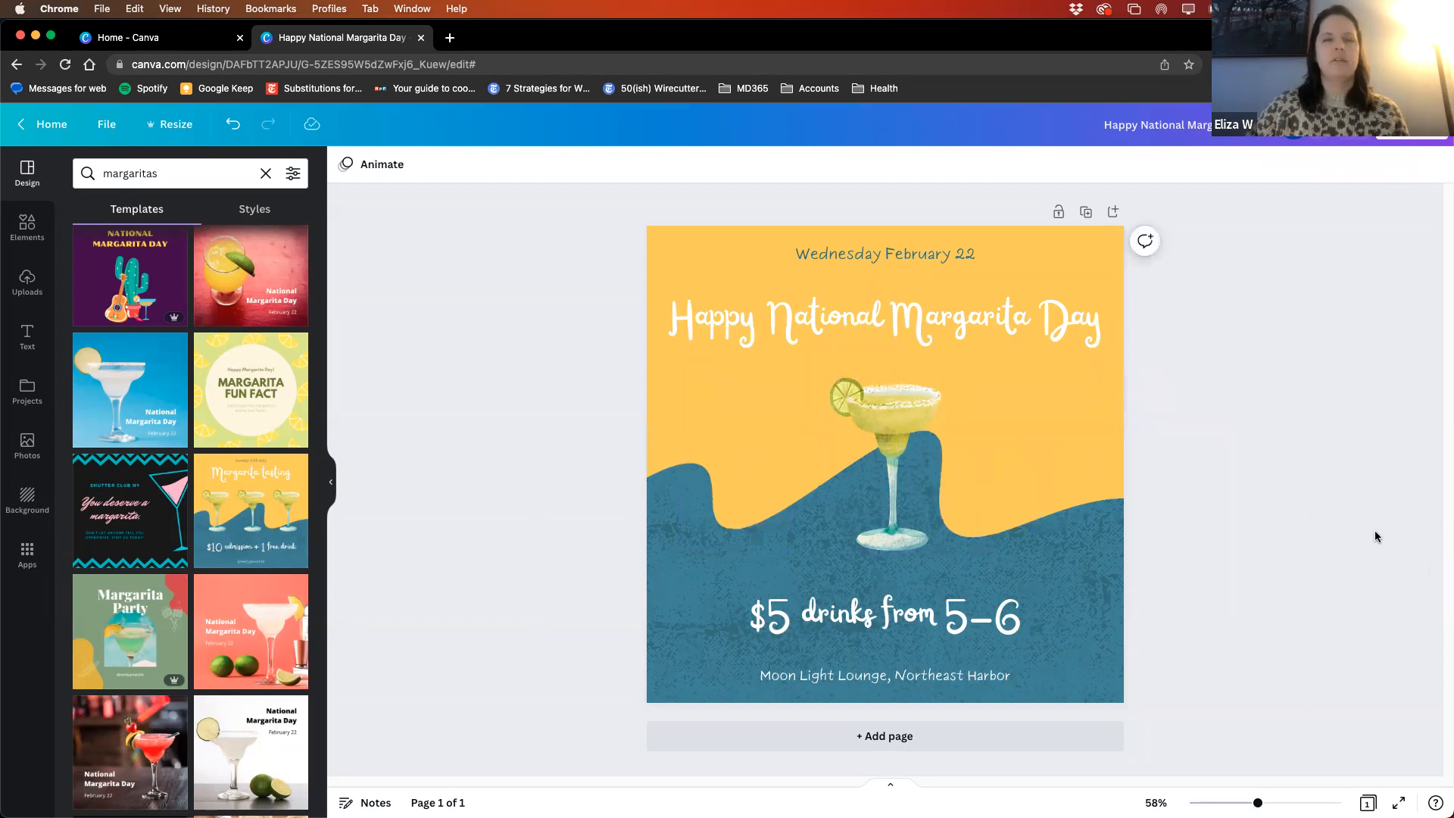
# - Send the remaining margarita glass to the back of the layers and bring it to the front again
pyautogui.click(902, 413)
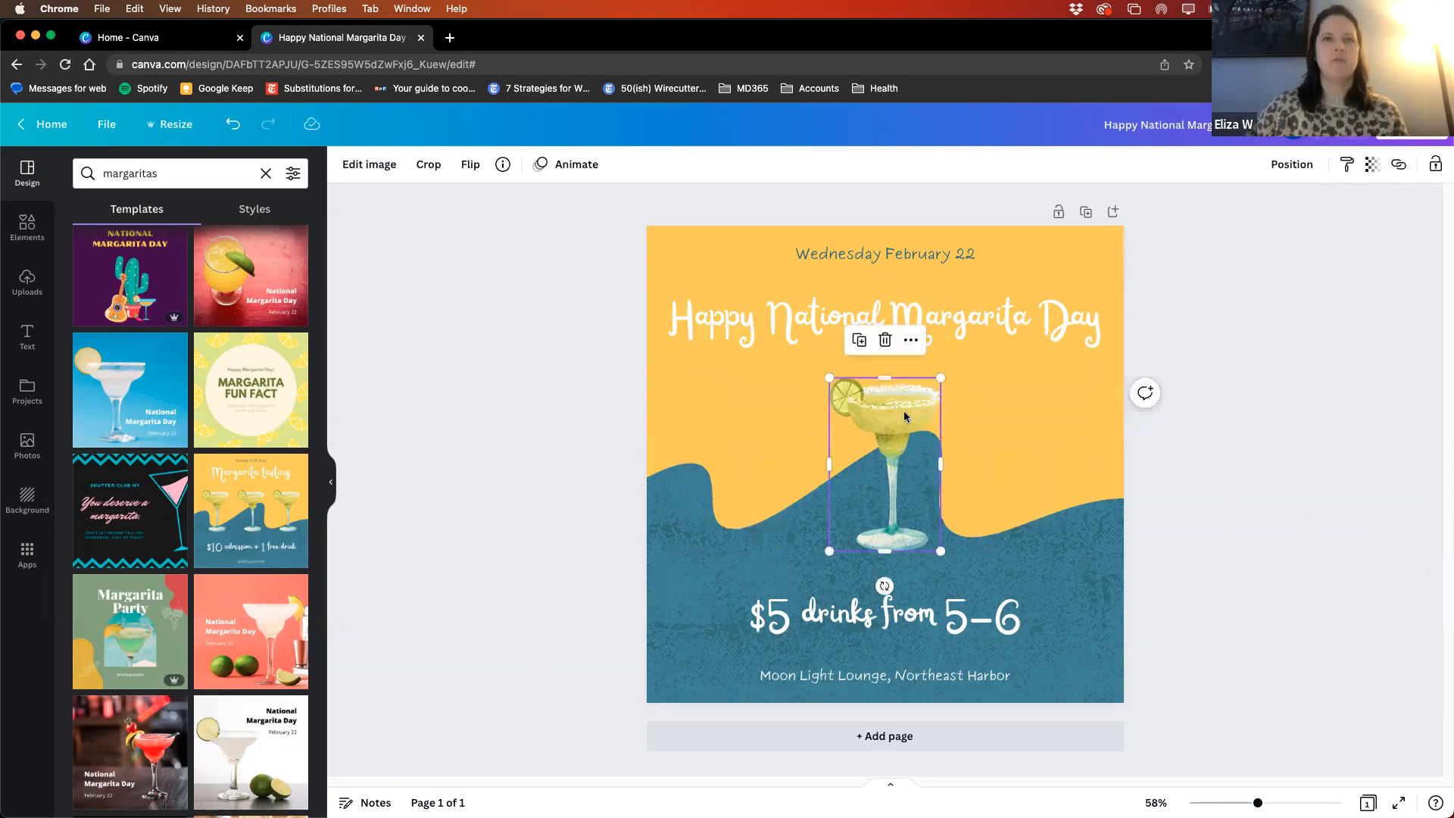
pyautogui.click(909, 341)
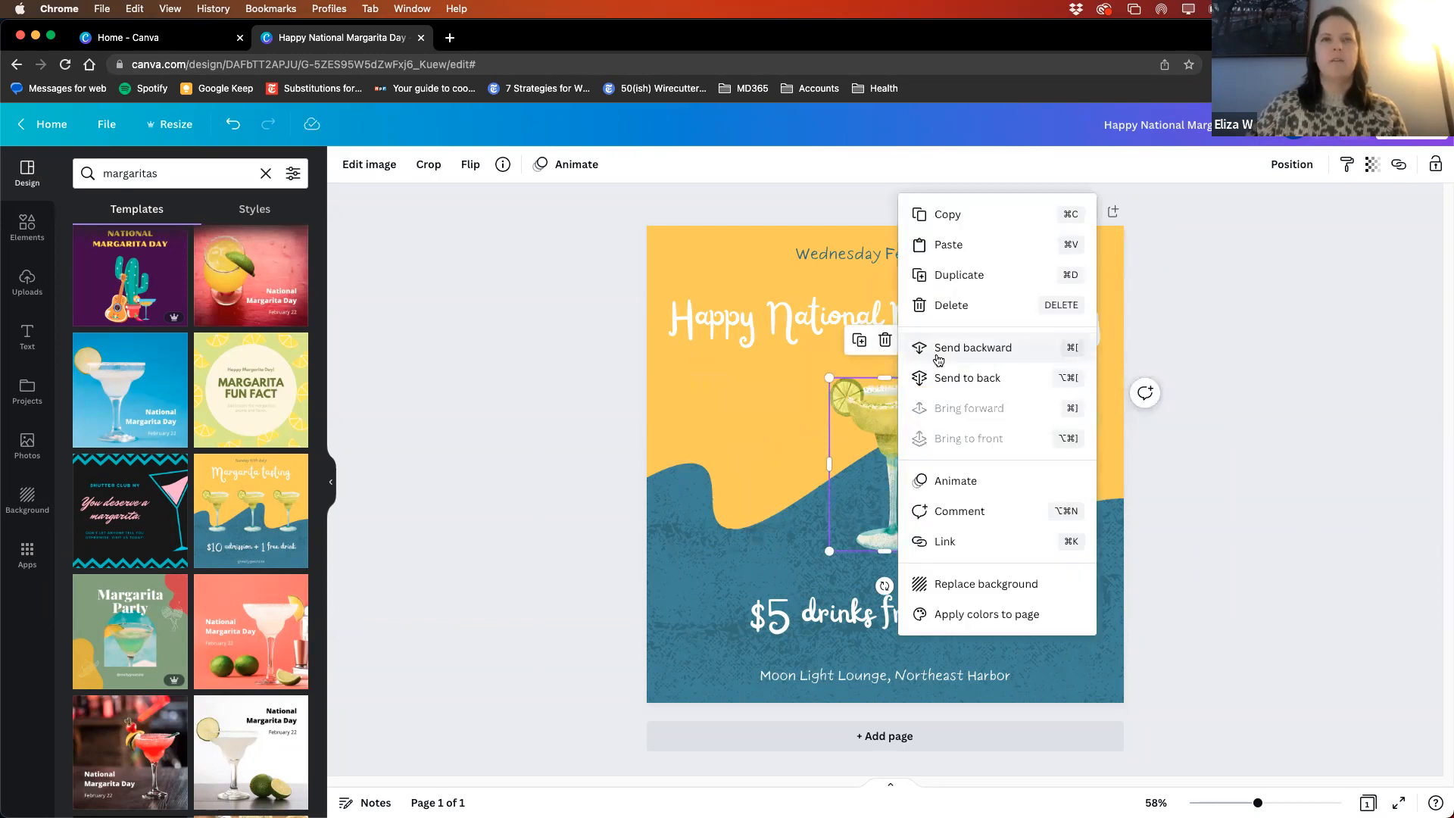
pyautogui.click(970, 378)
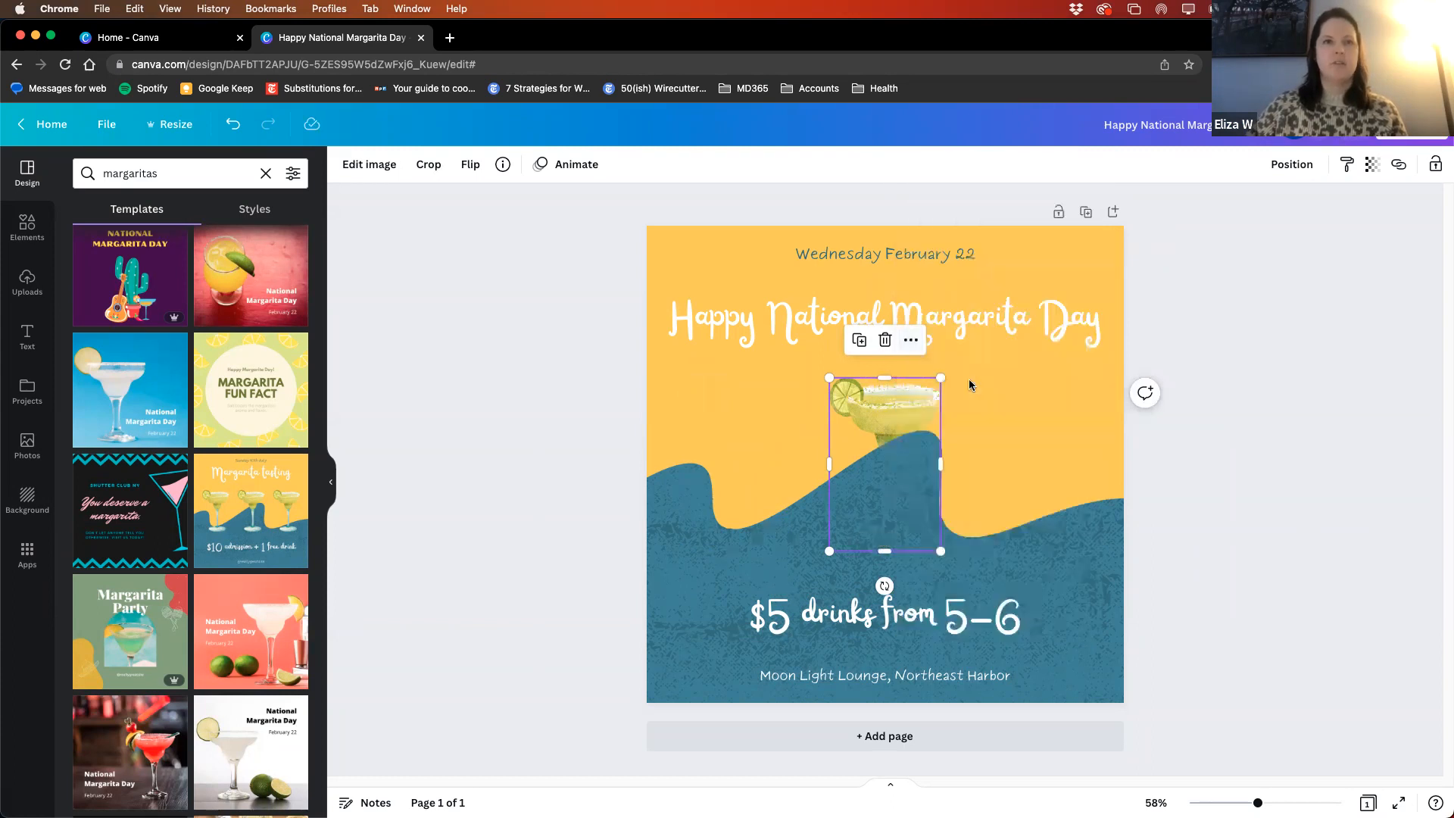
pyautogui.click(916, 340)
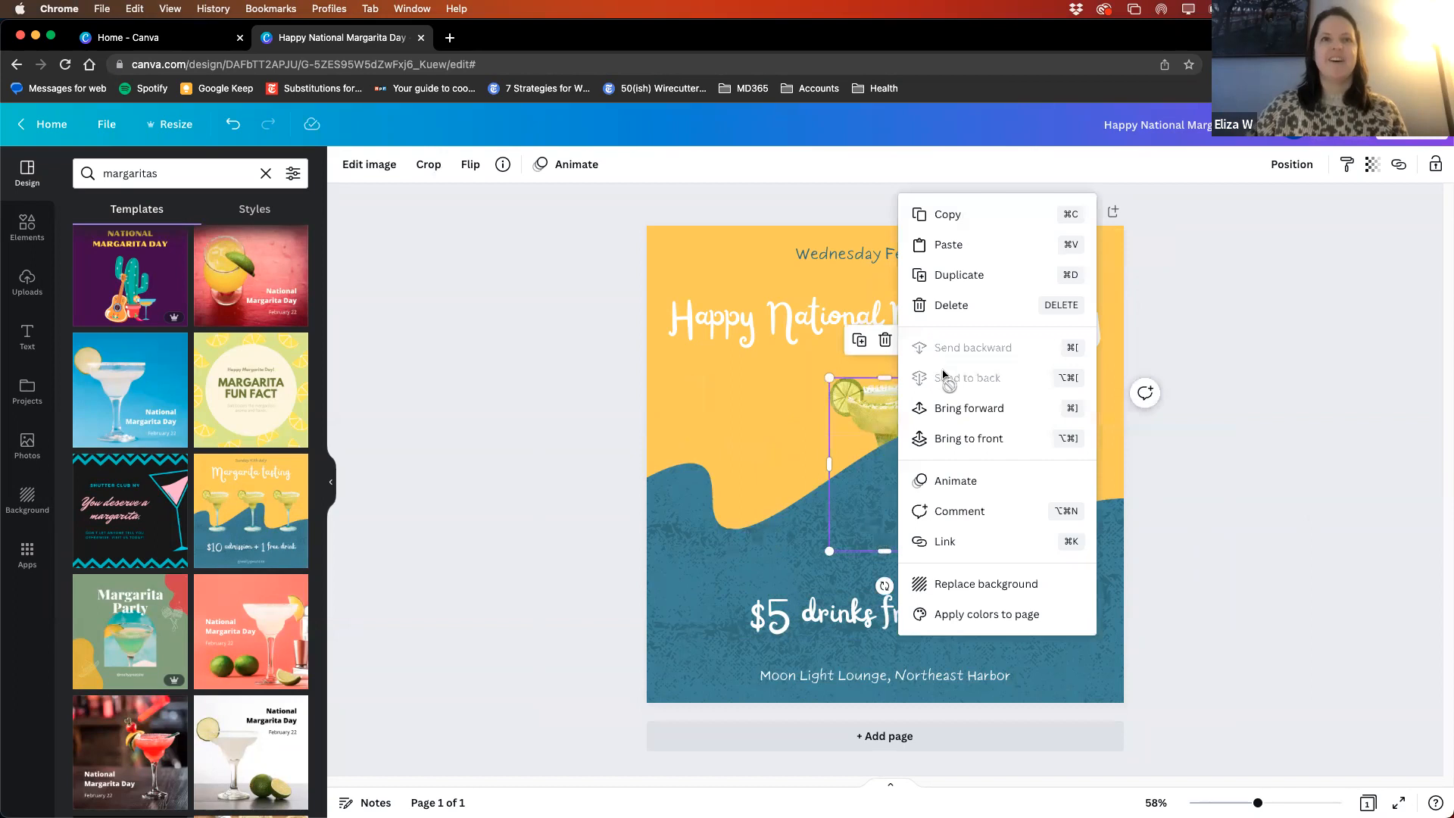
pyautogui.click(977, 445)
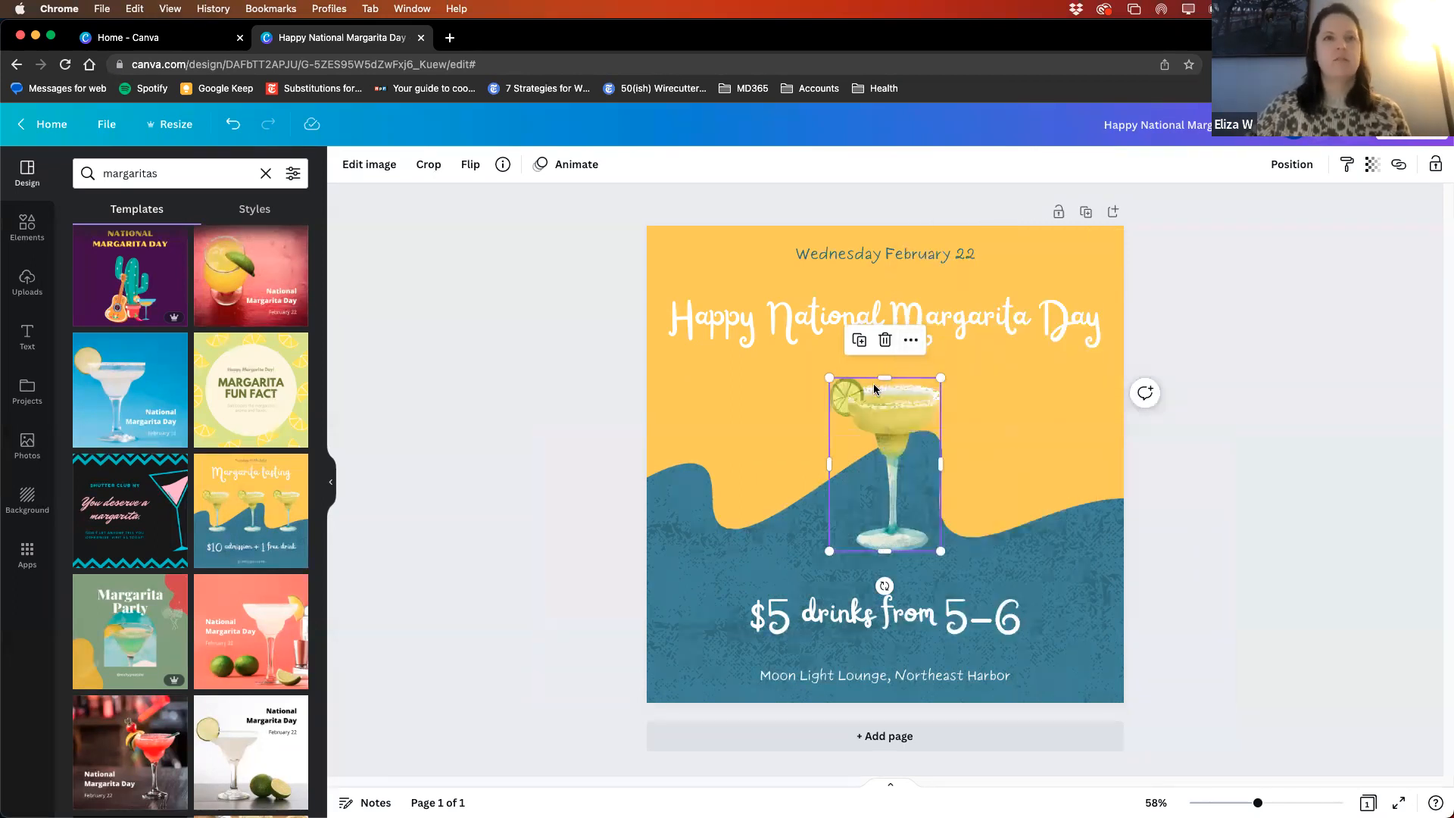
pyautogui.click(913, 343)
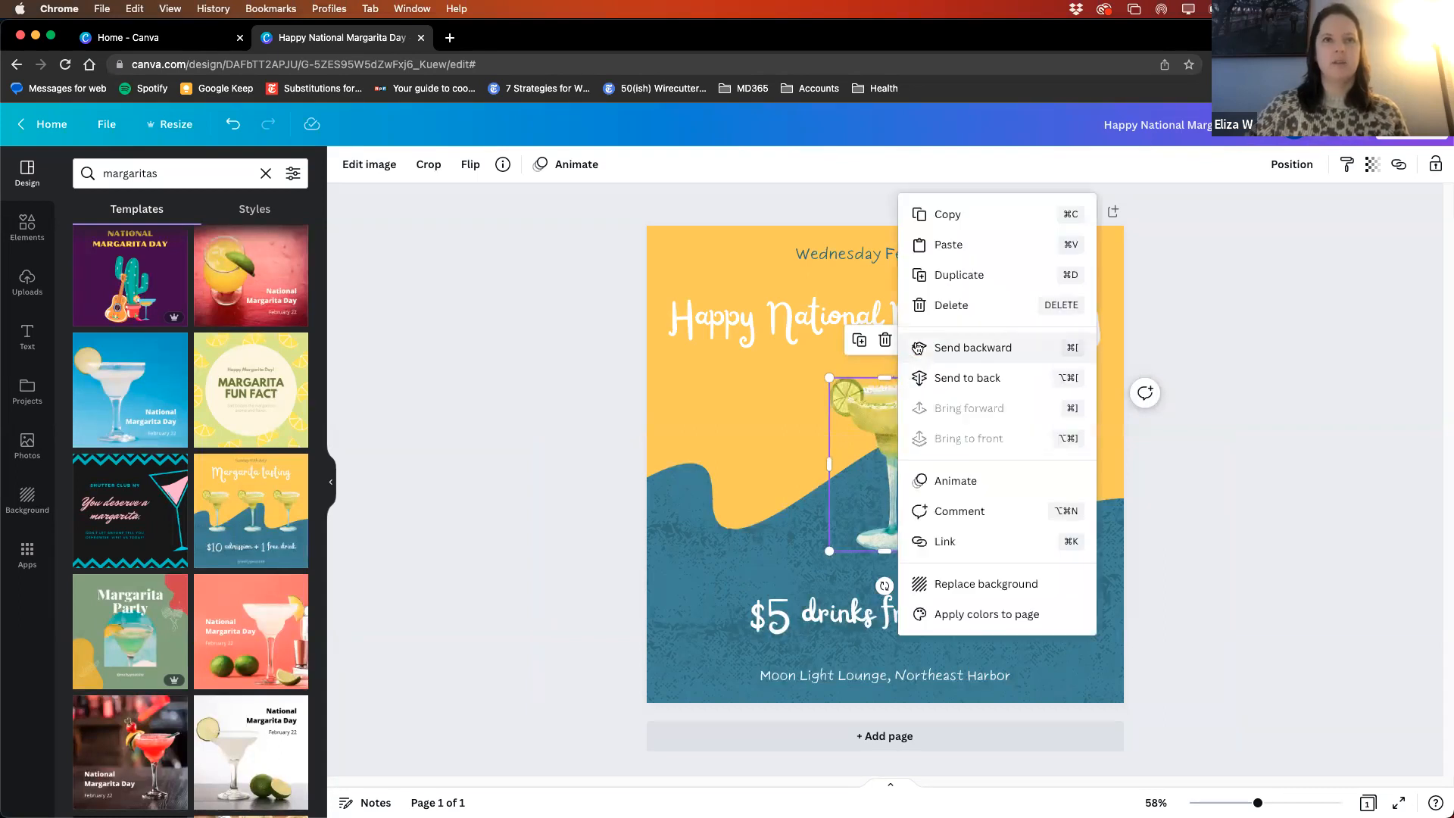
pyautogui.click(875, 485)
pyautogui.click(1301, 375)
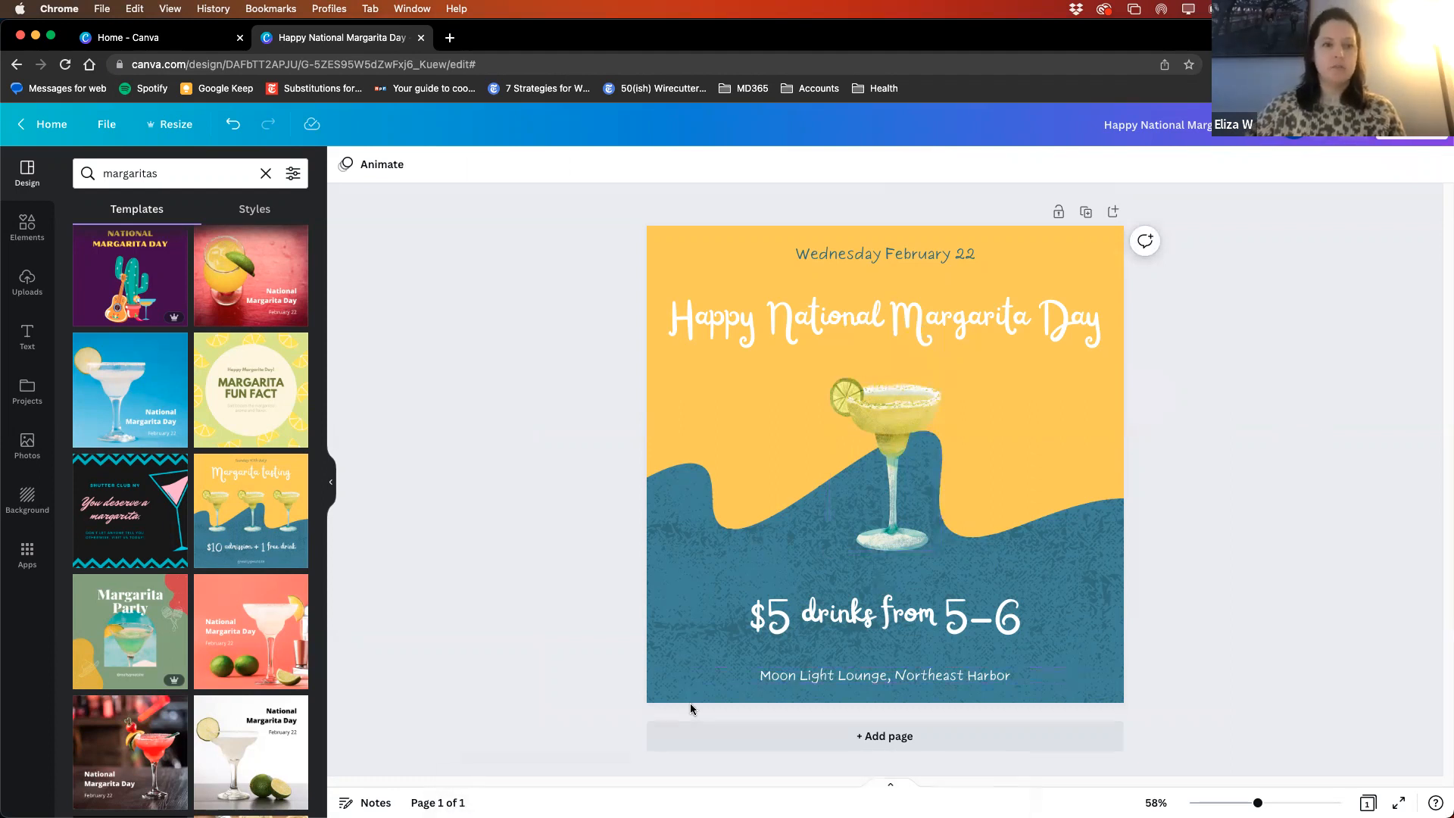
# - Add a second page to the design and compare it with the first page
pyautogui.click(884, 738)
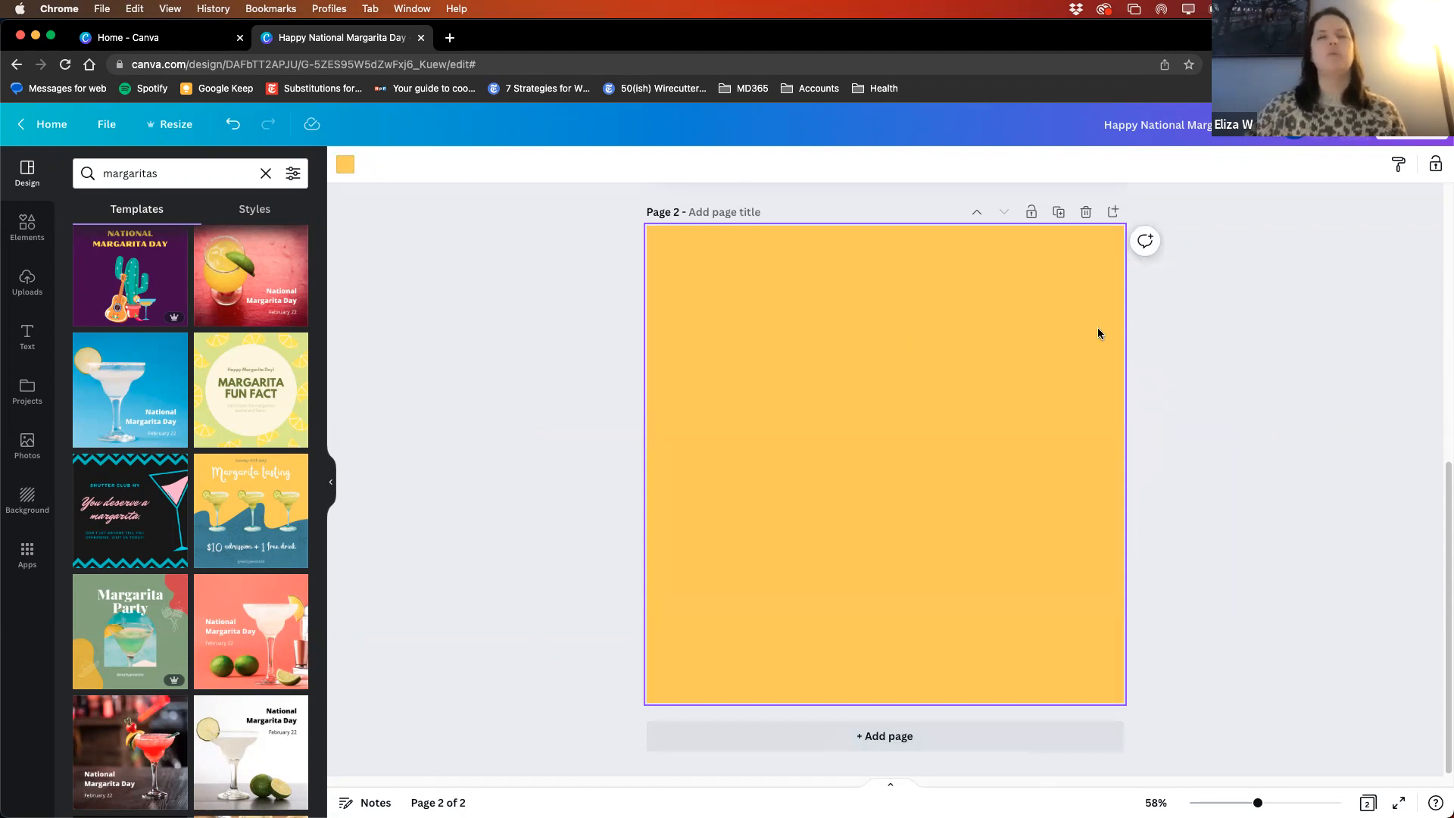
pyautogui.scroll(5, 1170, 424)
pyautogui.scroll(-5, 1161, 423)
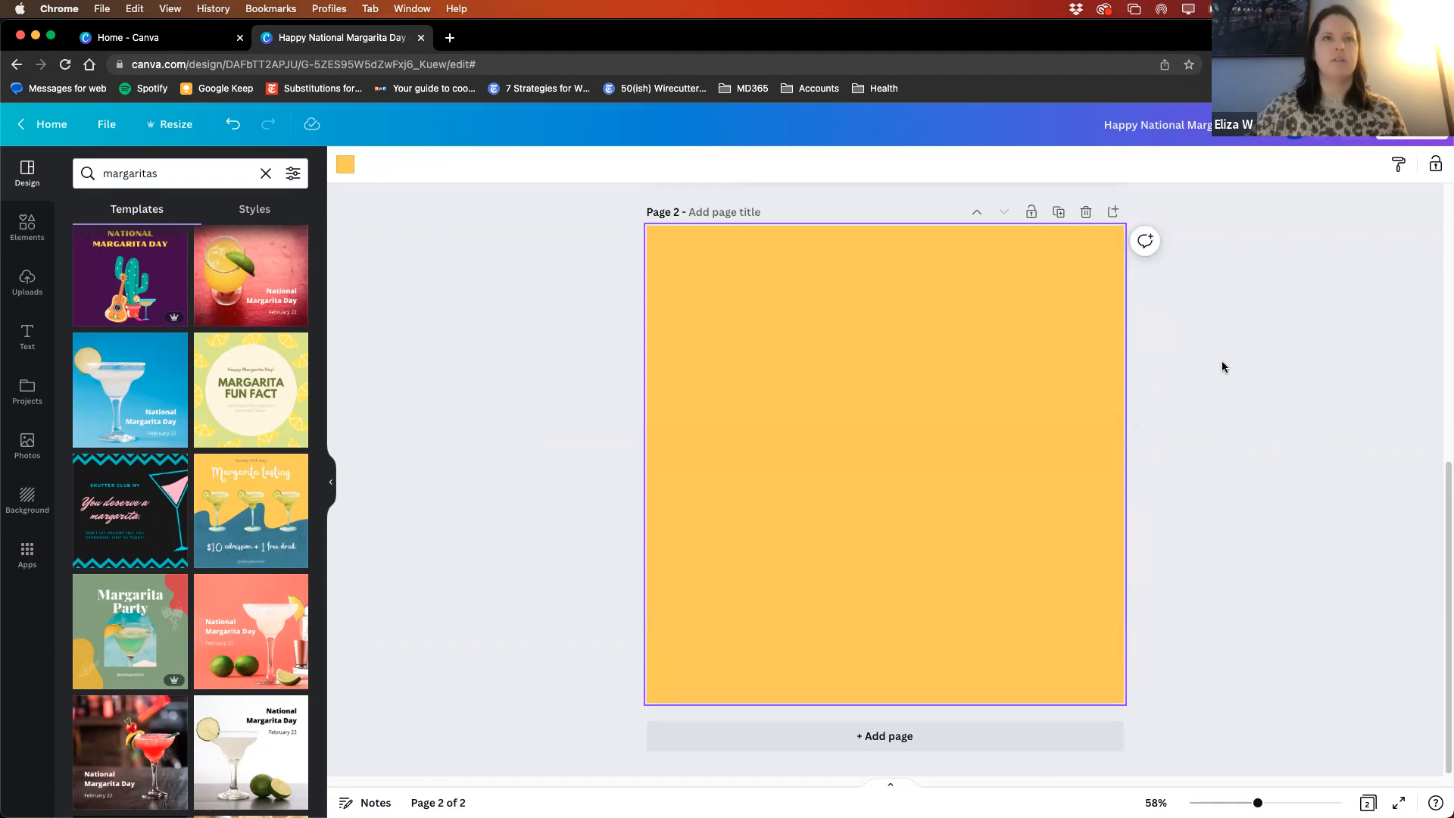
pyautogui.scroll(3, 977, 504)
pyautogui.scroll(-3, 814, 552)
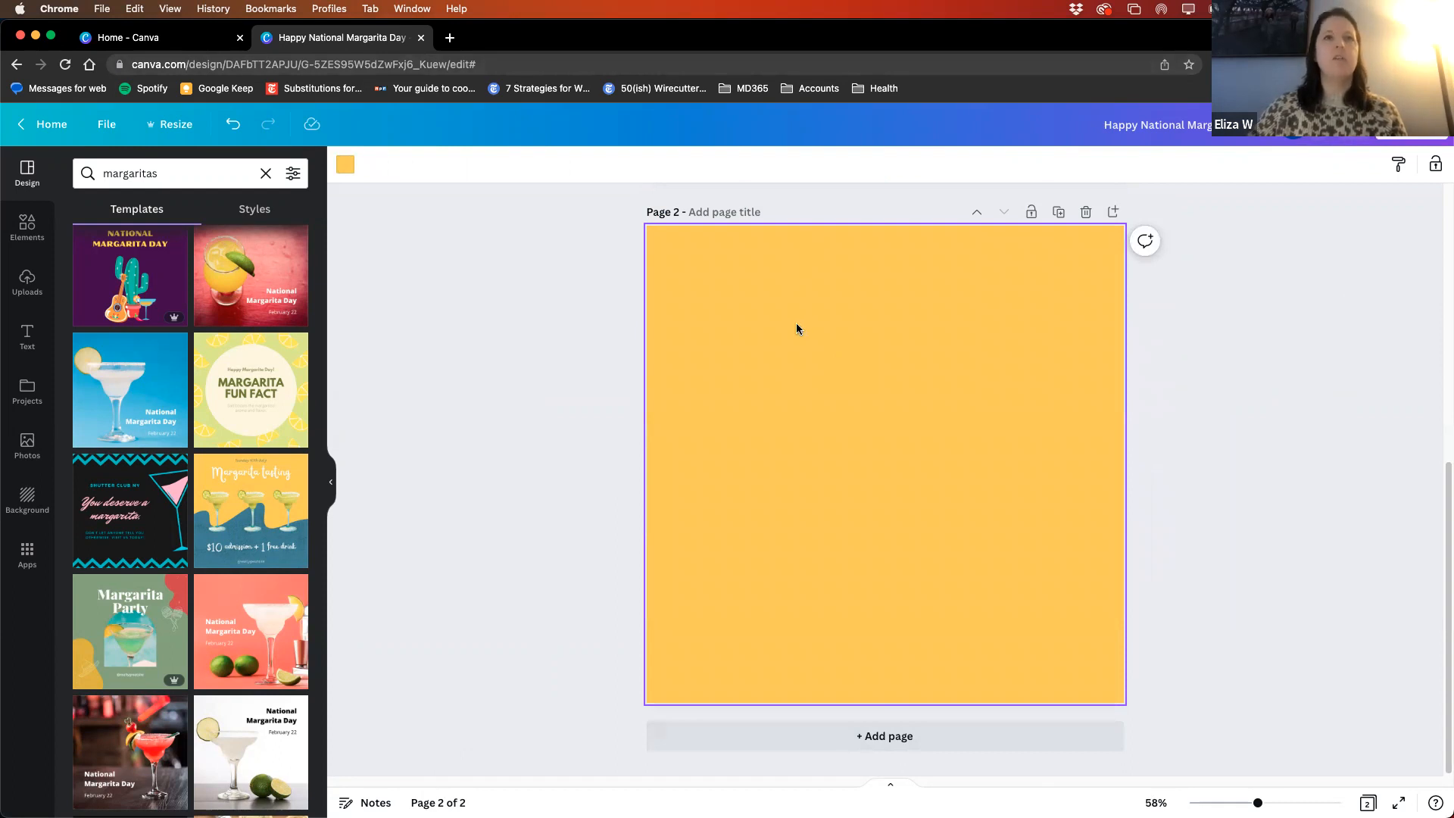
pyautogui.scroll(4, 803, 315)
pyautogui.scroll(-4, 715, 304)
# - Try green and the brand kit's orange as page 2's background color, and settle on the brand palette's dark green
pyautogui.click(345, 165)
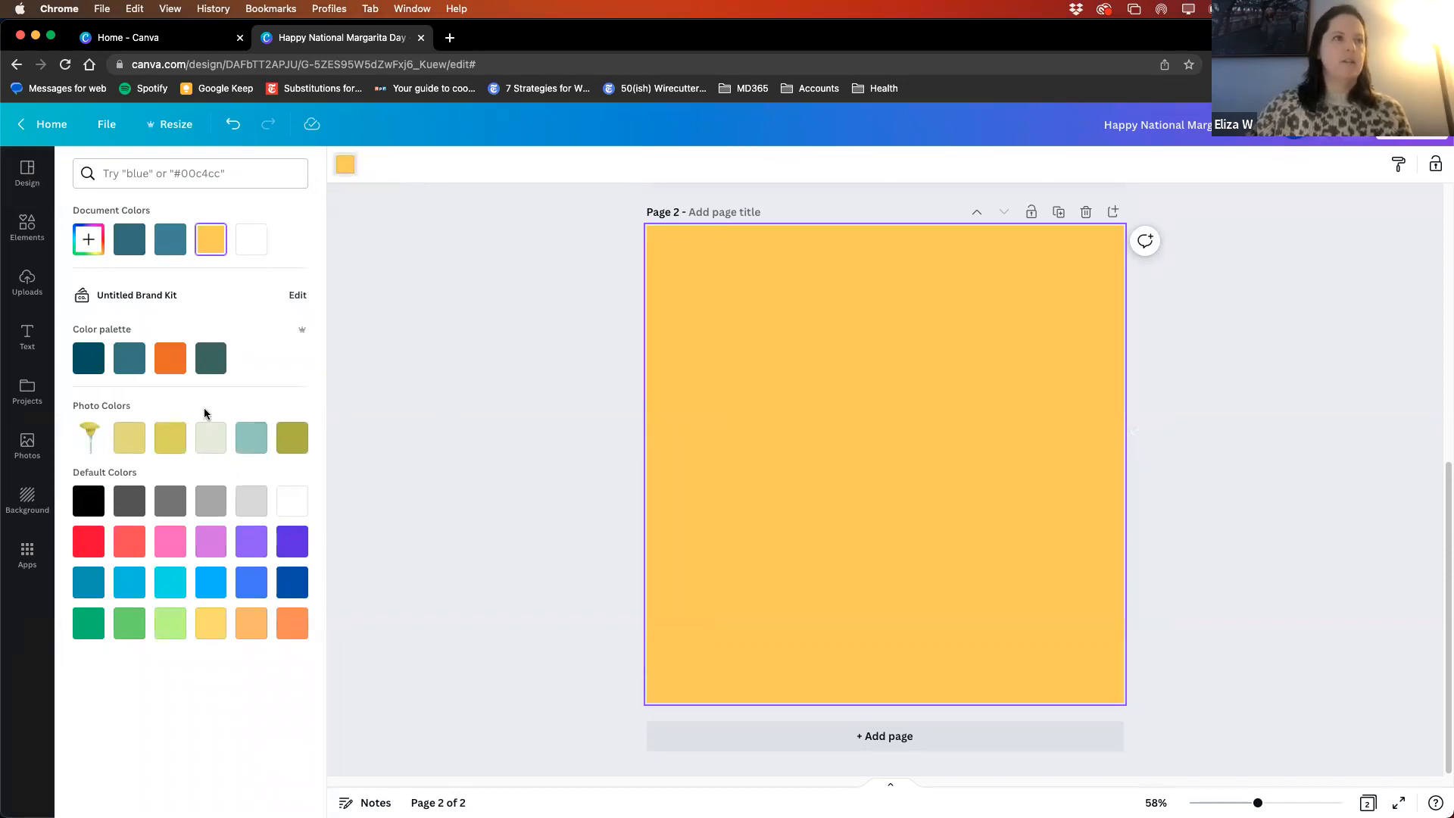
pyautogui.click(129, 627)
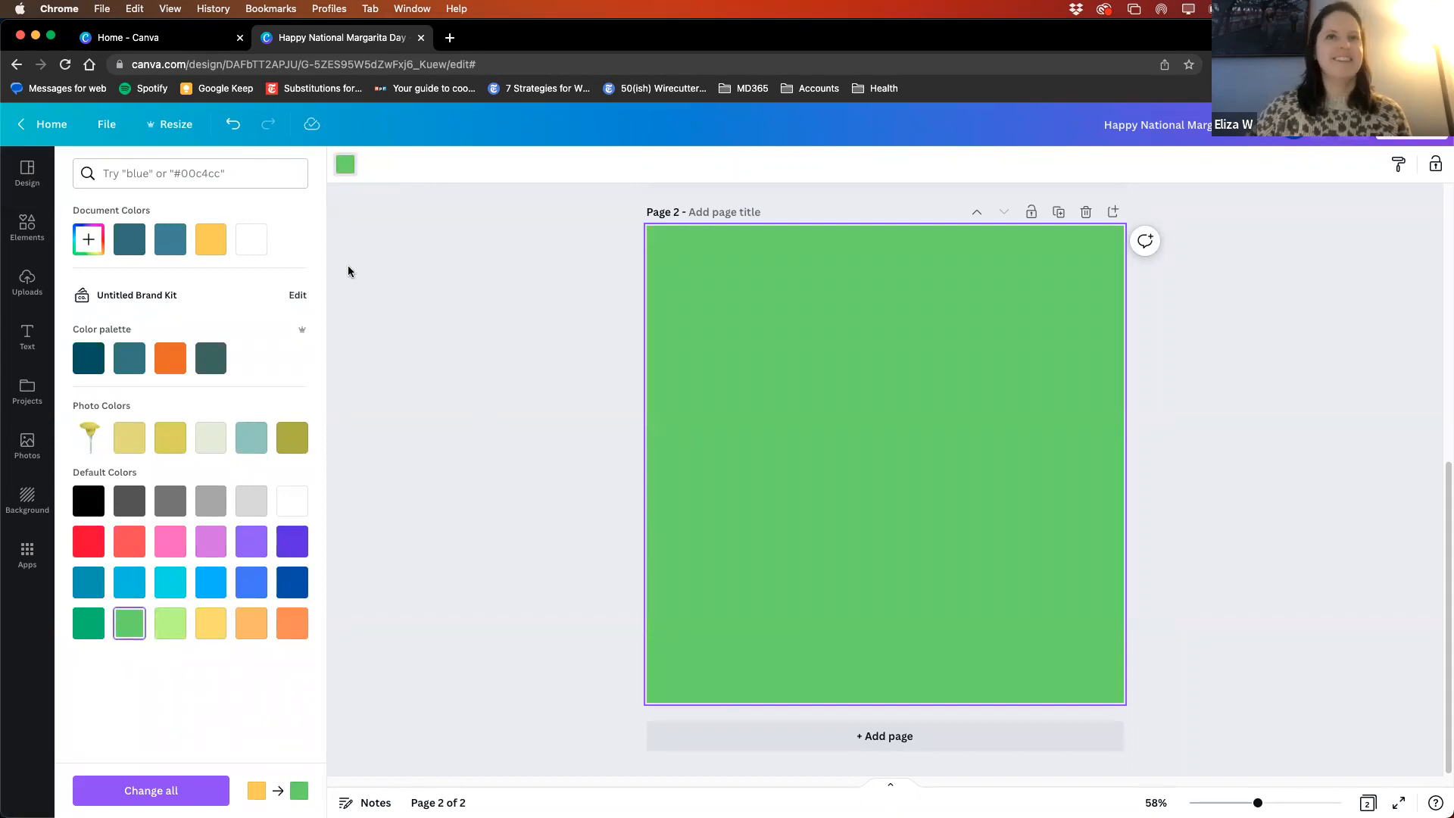
pyautogui.click(350, 174)
pyautogui.click(347, 169)
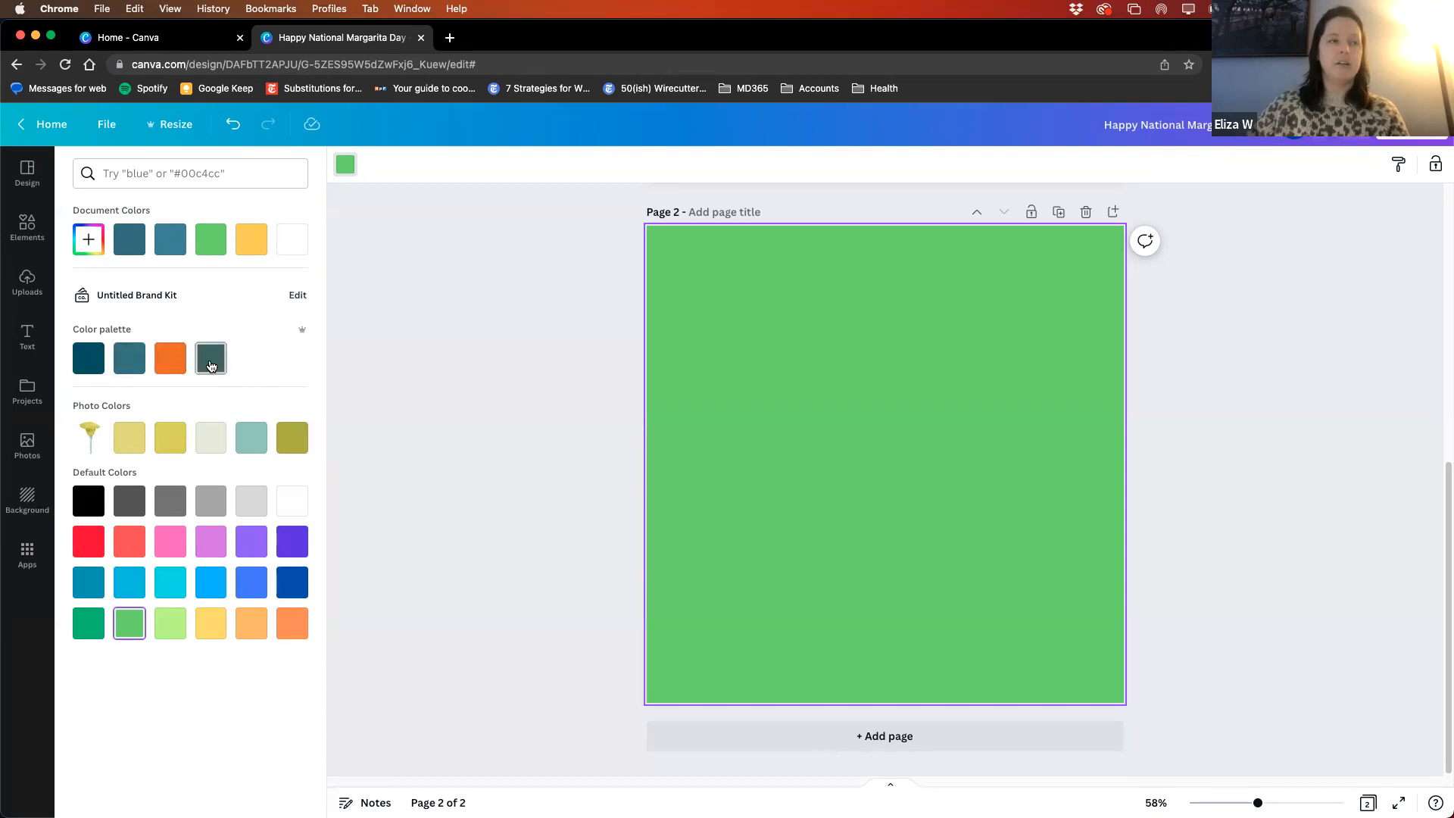
pyautogui.click(171, 362)
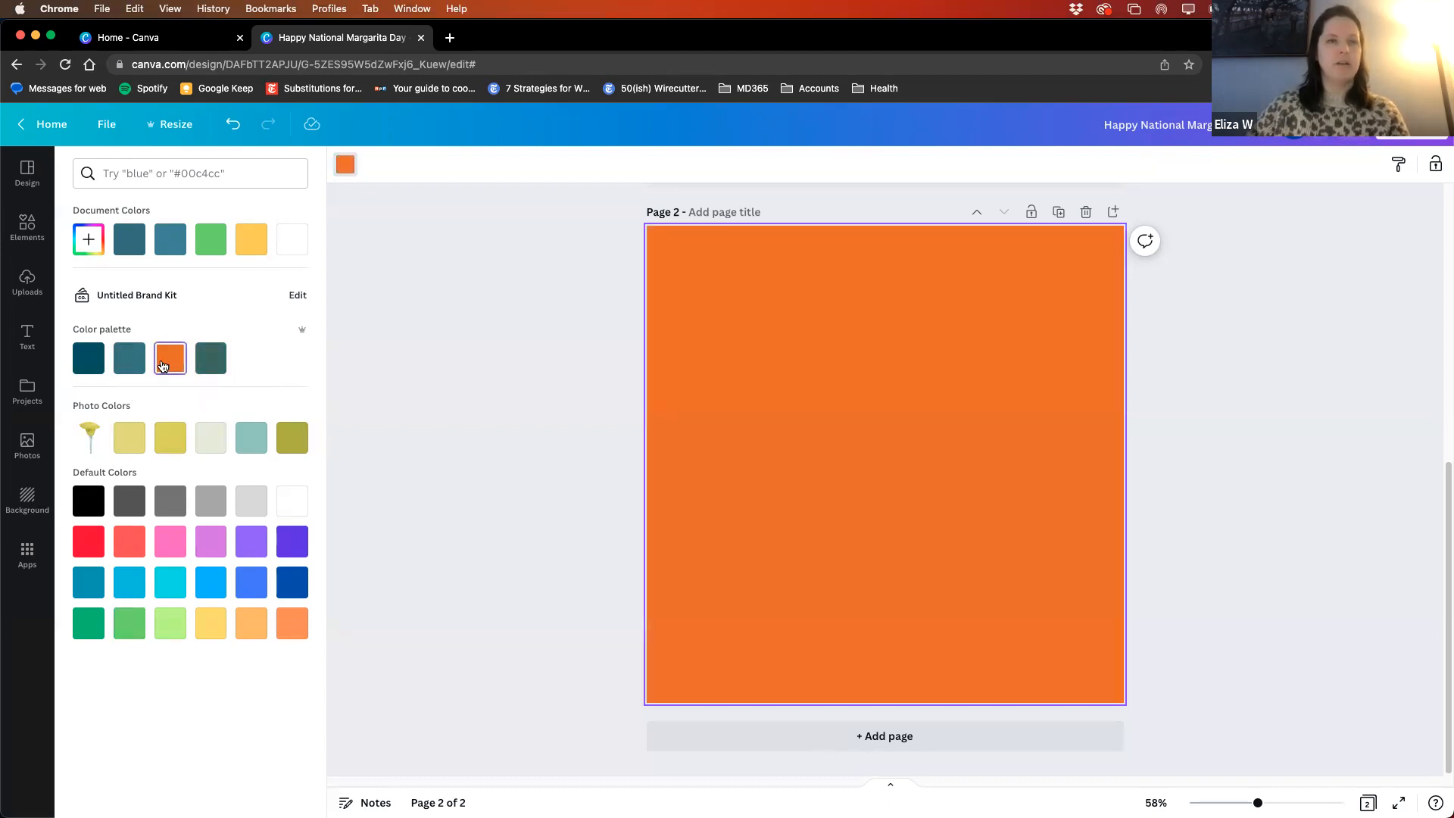
pyautogui.click(210, 359)
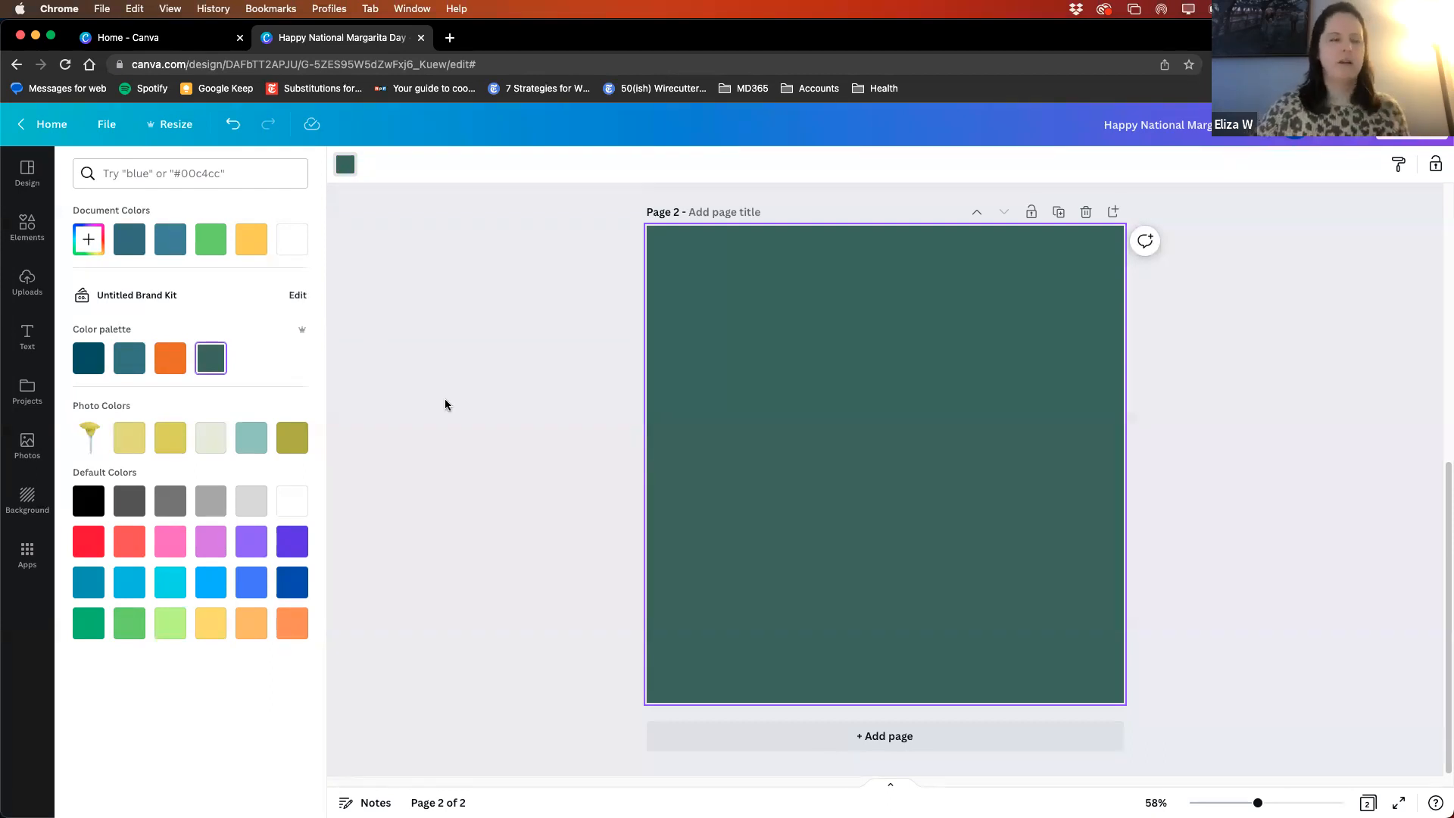
# - Set page 2's background to the custom light green #95D47A, starting from the document's green, and compare it with page 1
pyautogui.click(212, 245)
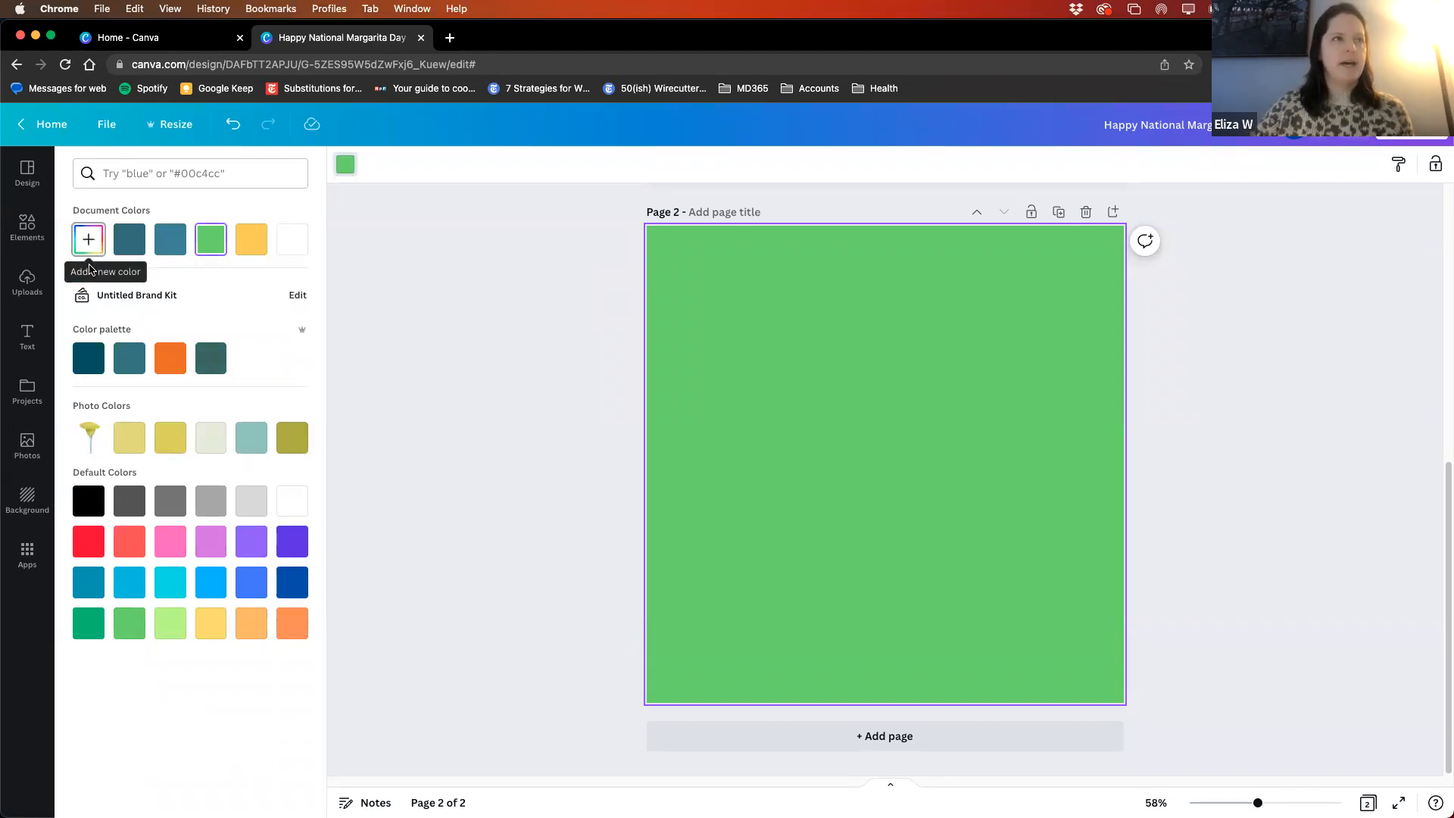
pyautogui.click(86, 240)
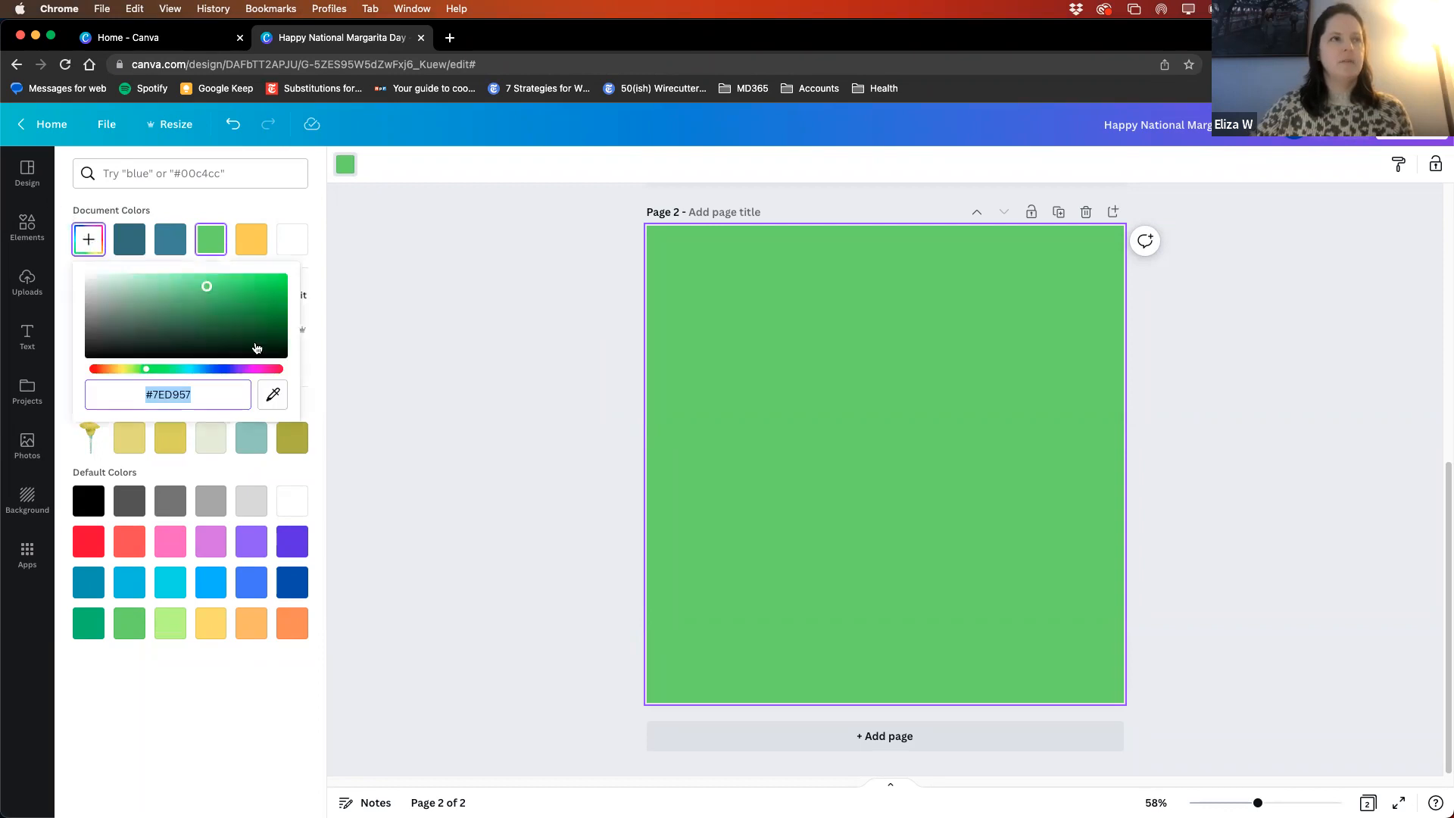
pyautogui.moveTo(204, 288); pyautogui.dragTo(172, 288)
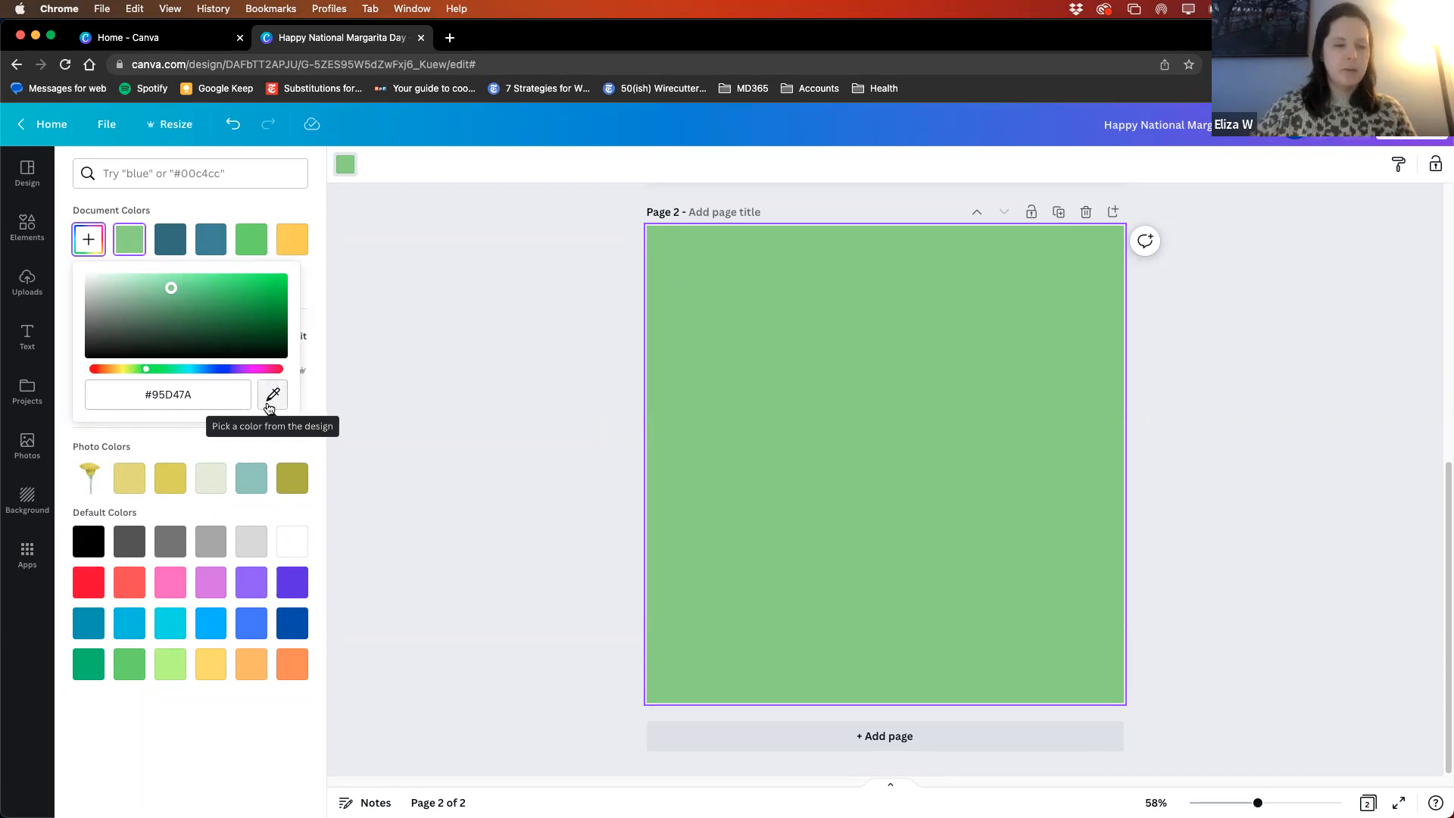
pyautogui.scroll(5, 527, 434)
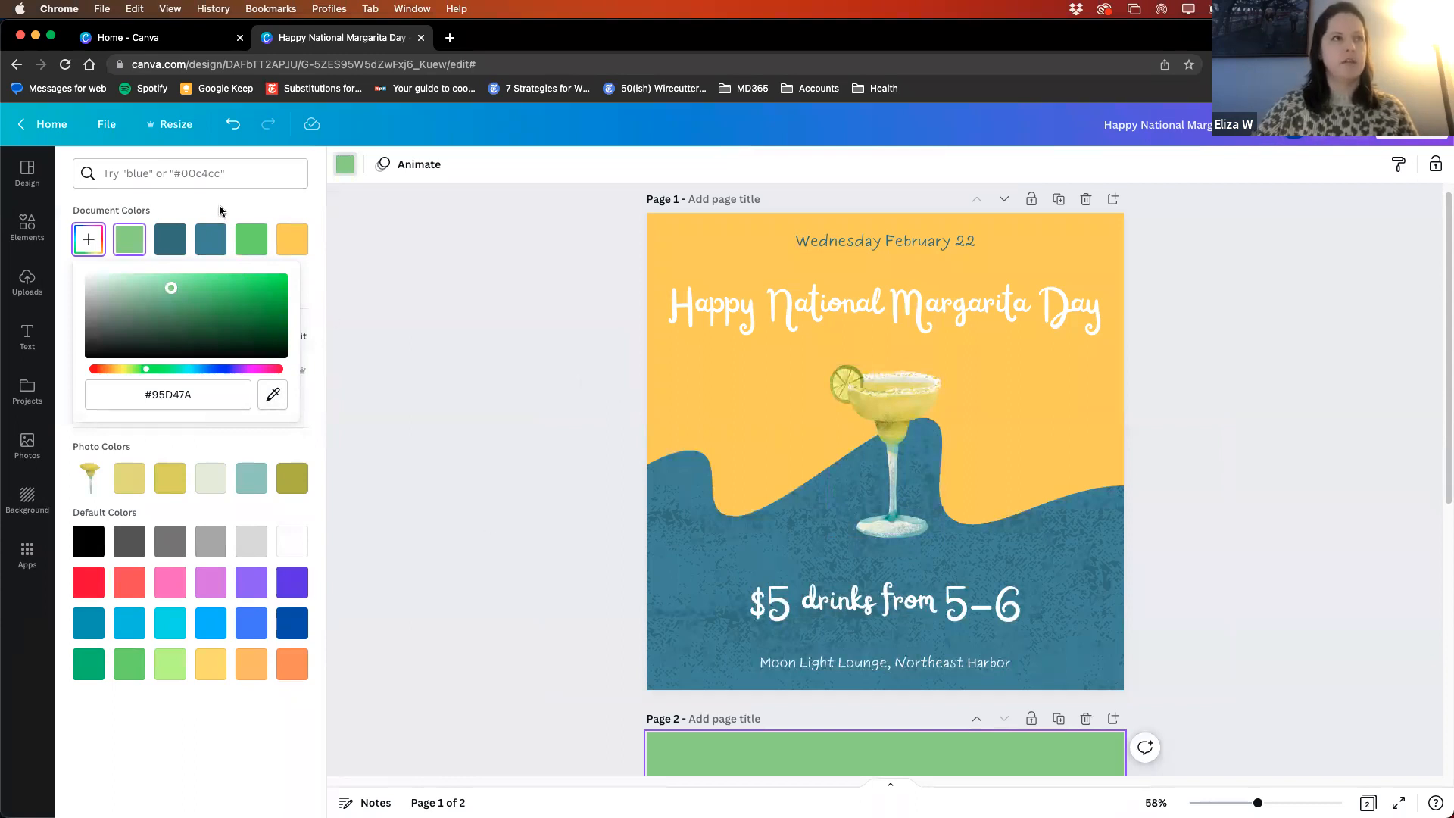
pyautogui.scroll(-6, 415, 303)
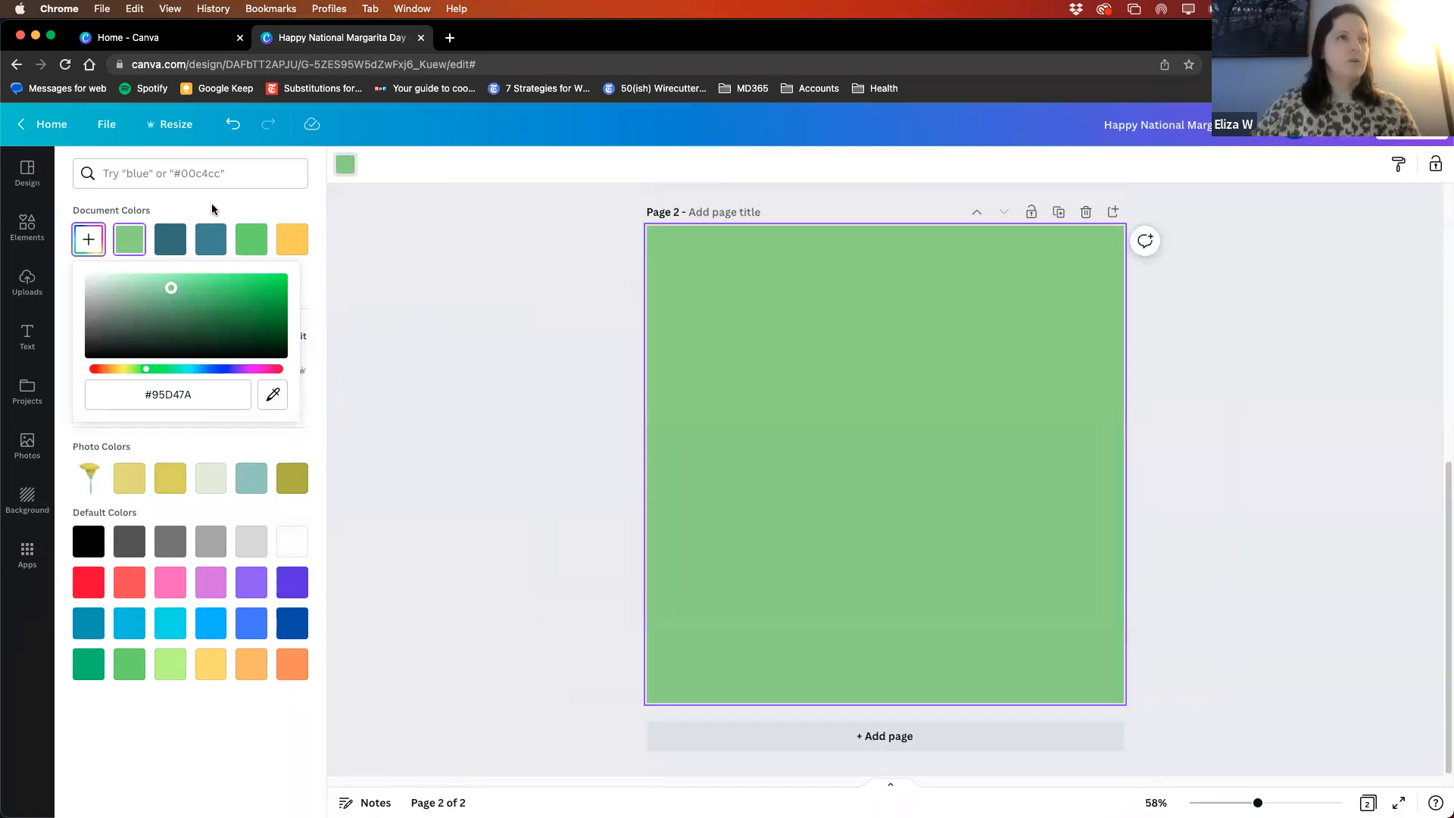
pyautogui.click(212, 202)
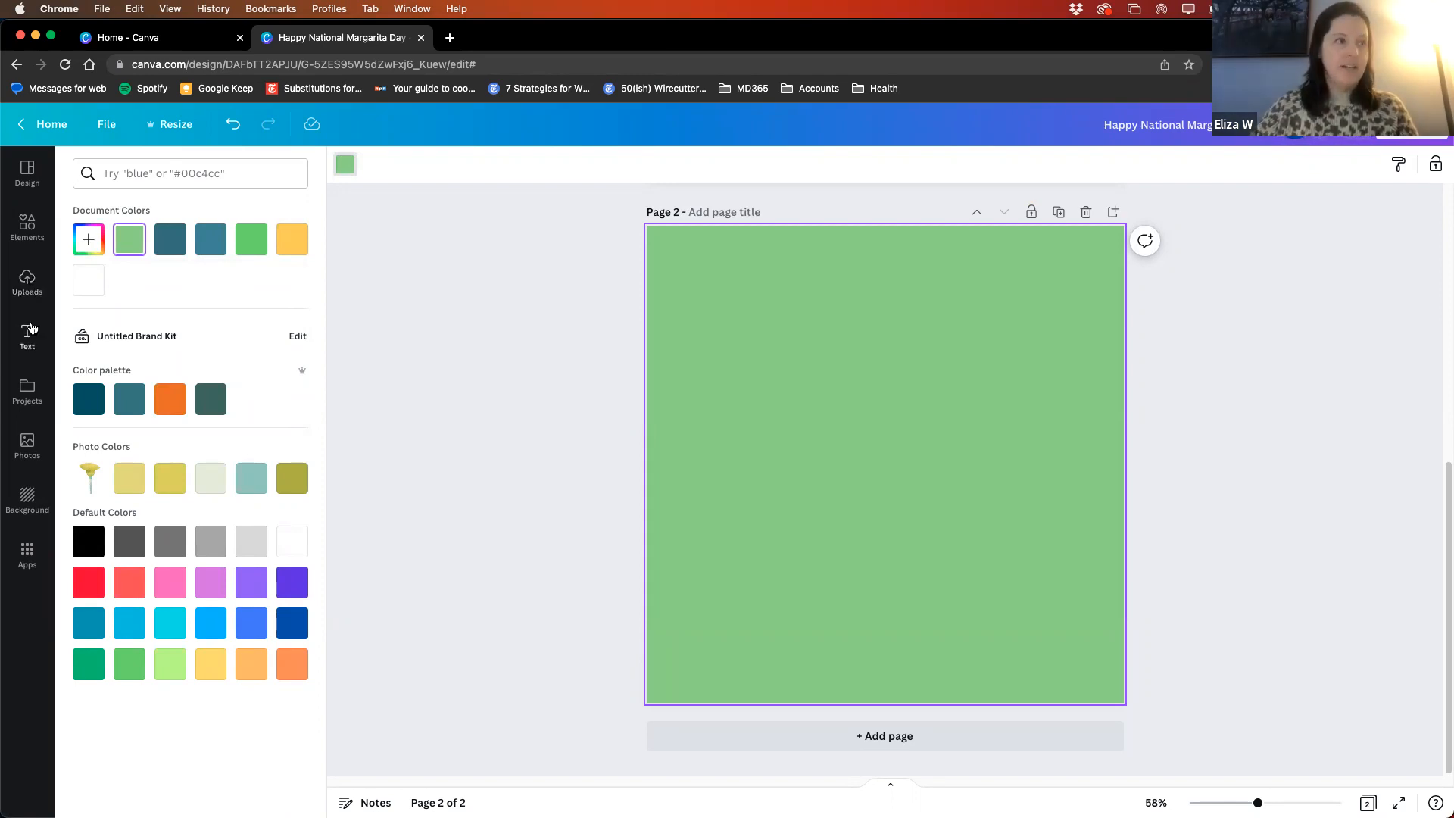
# - Upload the logo file moon light lounge.png from the Desktop to the design's uploads
pyautogui.click(27, 287)
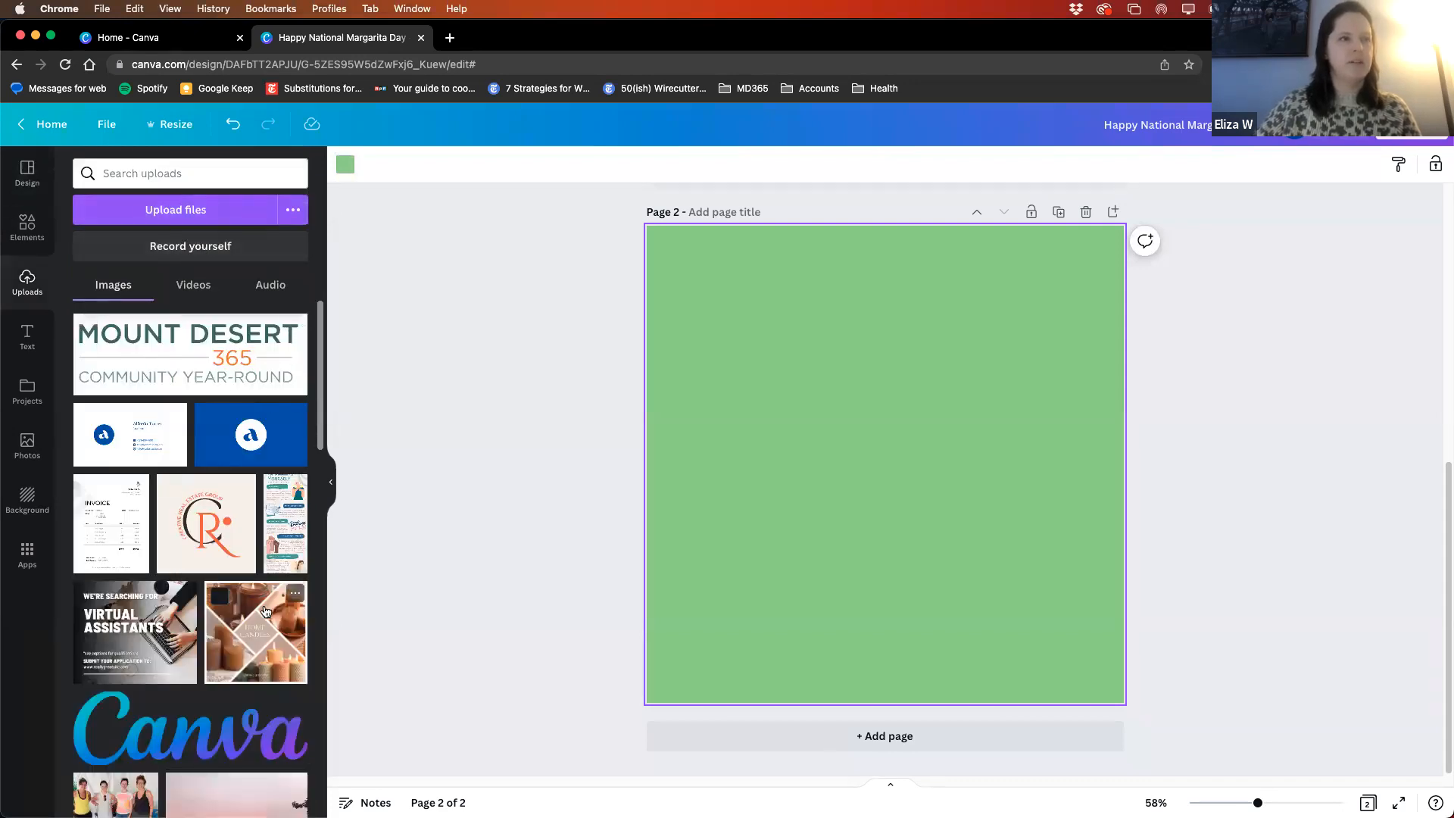
pyautogui.scroll(-6, 265, 612)
pyautogui.scroll(-7, 203, 716)
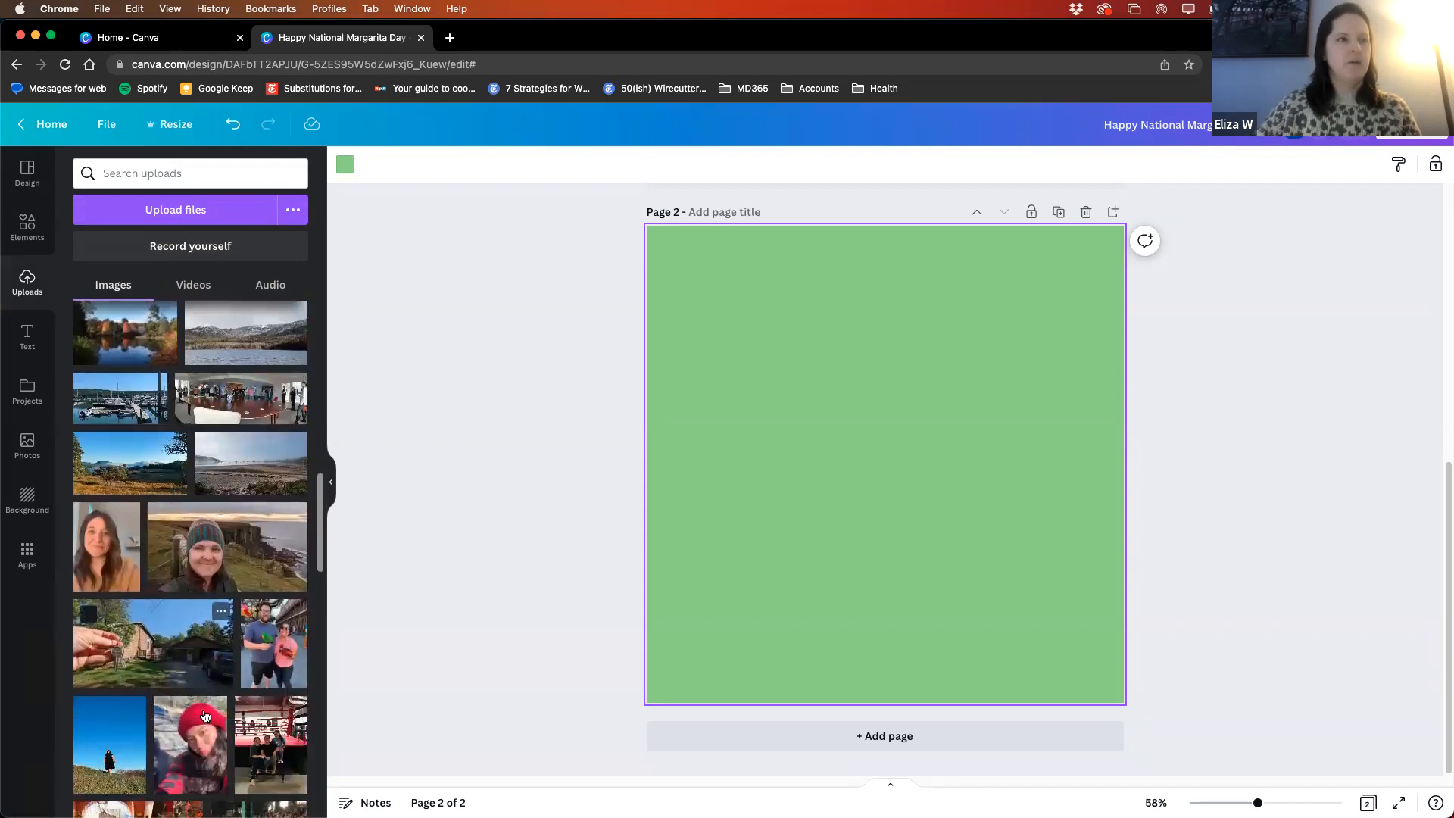
pyautogui.scroll(12, 205, 716)
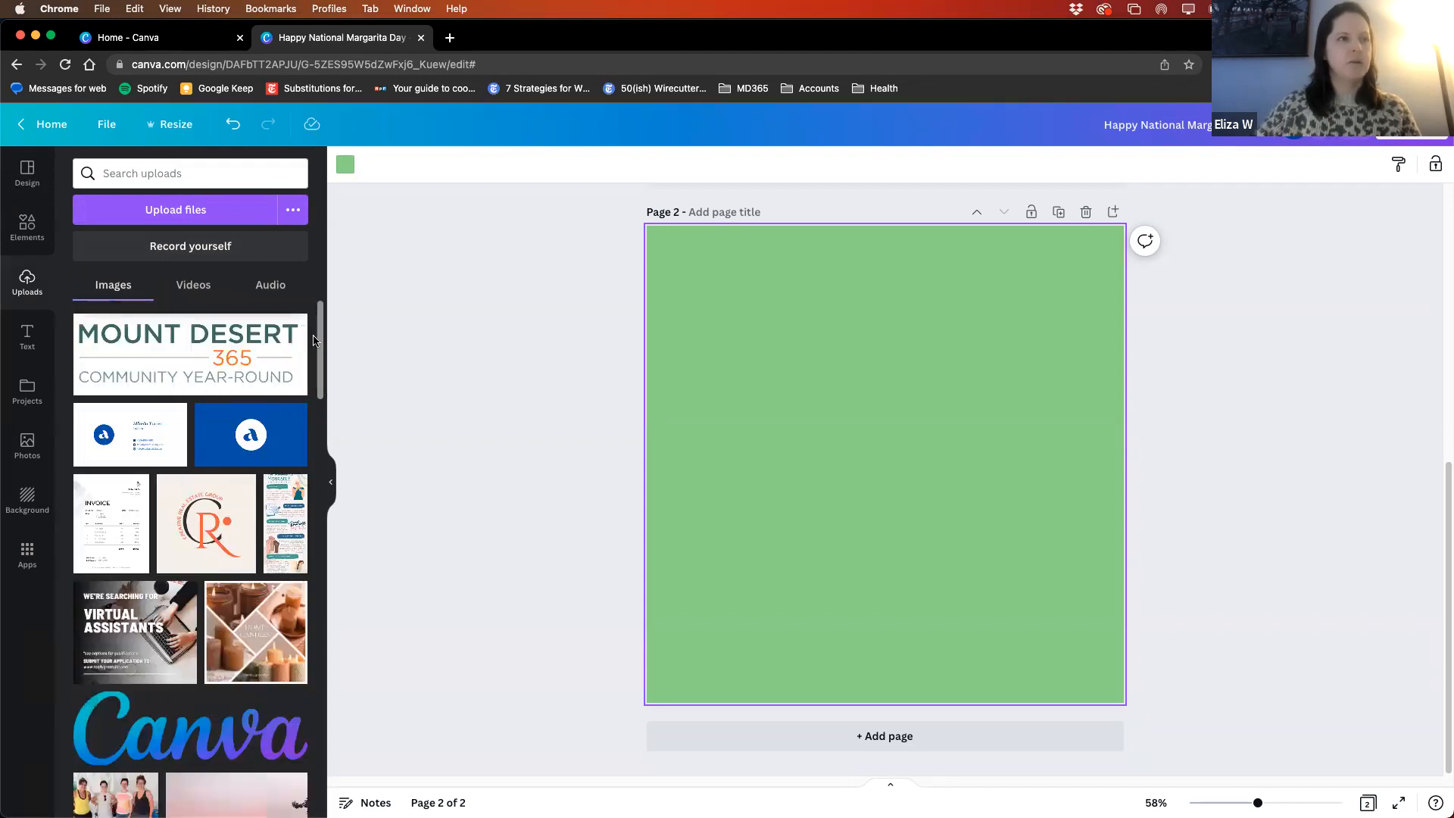
pyautogui.click(204, 213)
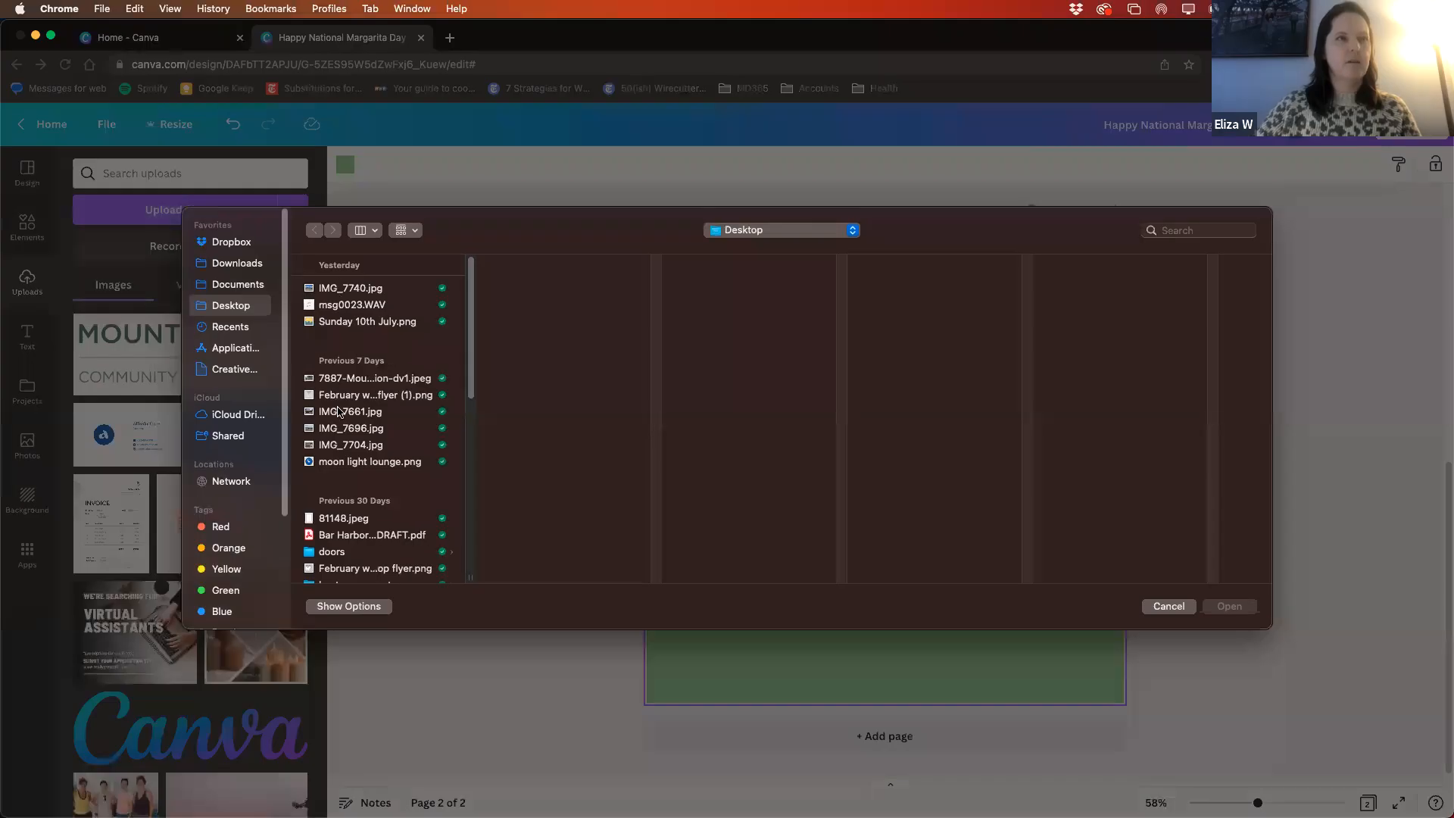
pyautogui.click(369, 461)
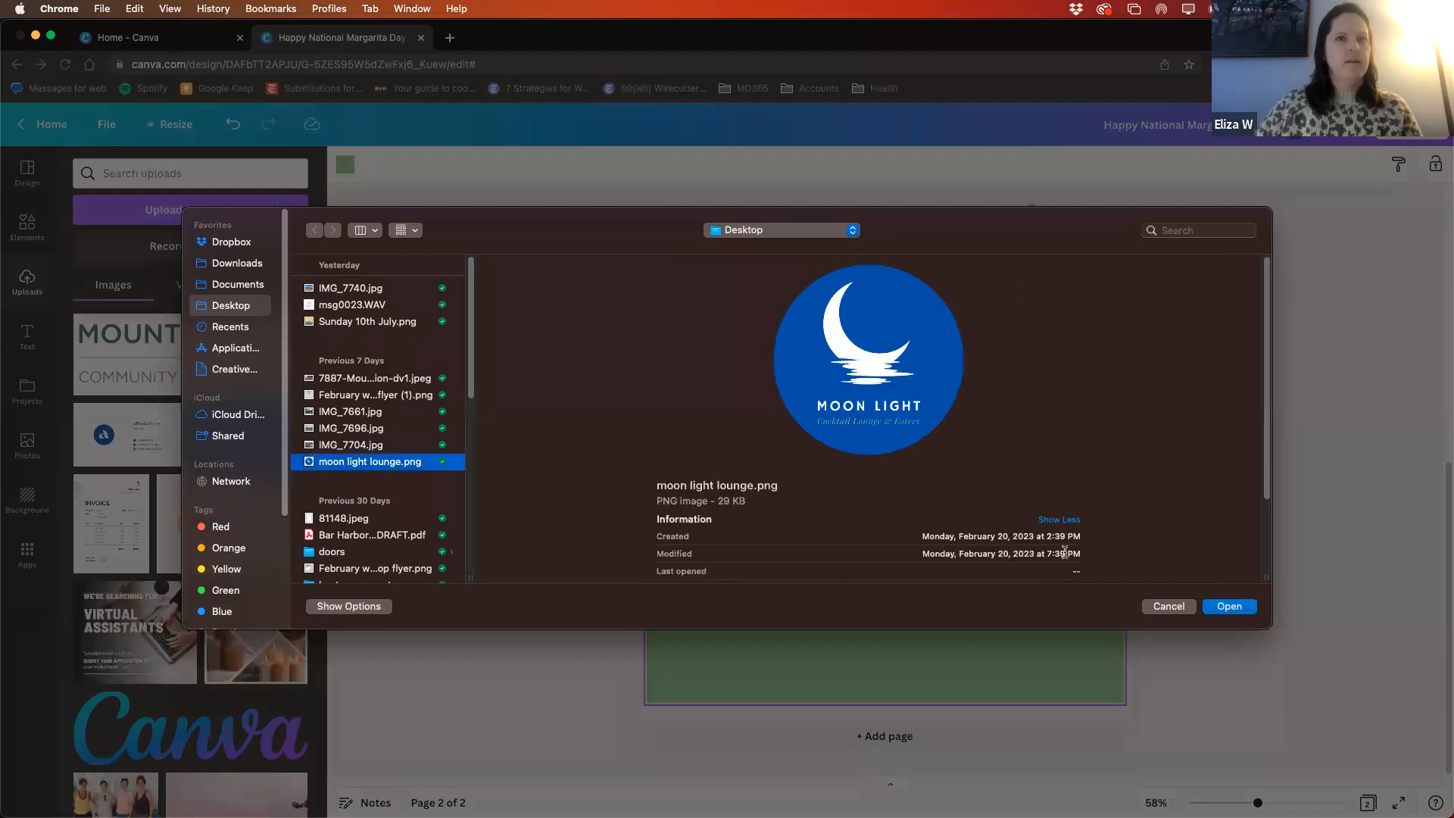
pyautogui.click(1229, 606)
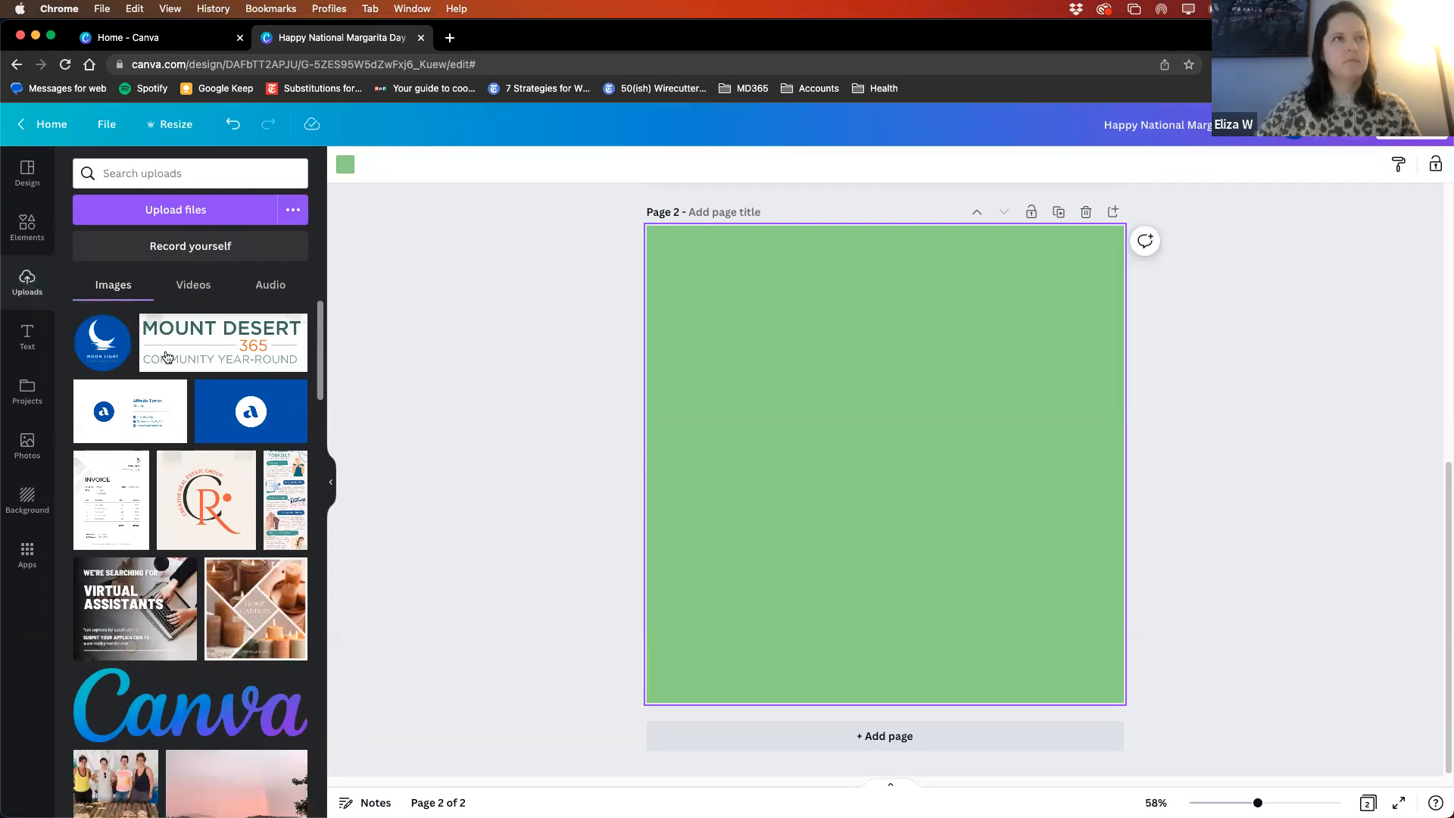
# - Place the uploaded Moon Light logo on page 2, shrink it and move it into the page's lower right area
pyautogui.click(91, 330)
pyautogui.moveTo(750, 594); pyautogui.dragTo(886, 461)
pyautogui.moveTo(953, 397); pyautogui.dragTo(911, 482)
pyautogui.moveTo(890, 477); pyautogui.dragTo(881, 444)
pyautogui.click(1030, 457)
pyautogui.click(889, 441)
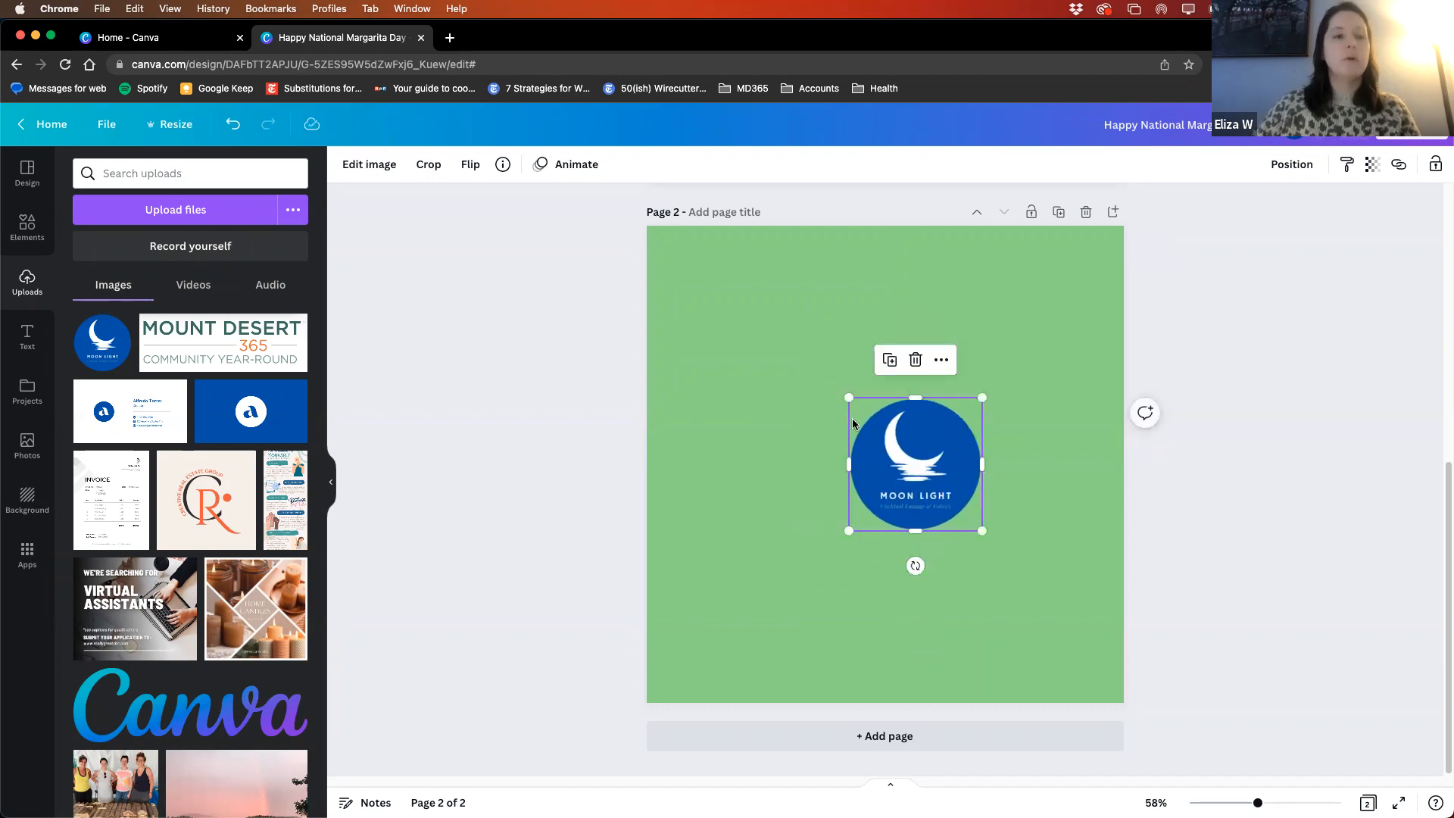
pyautogui.scroll(5, 1052, 409)
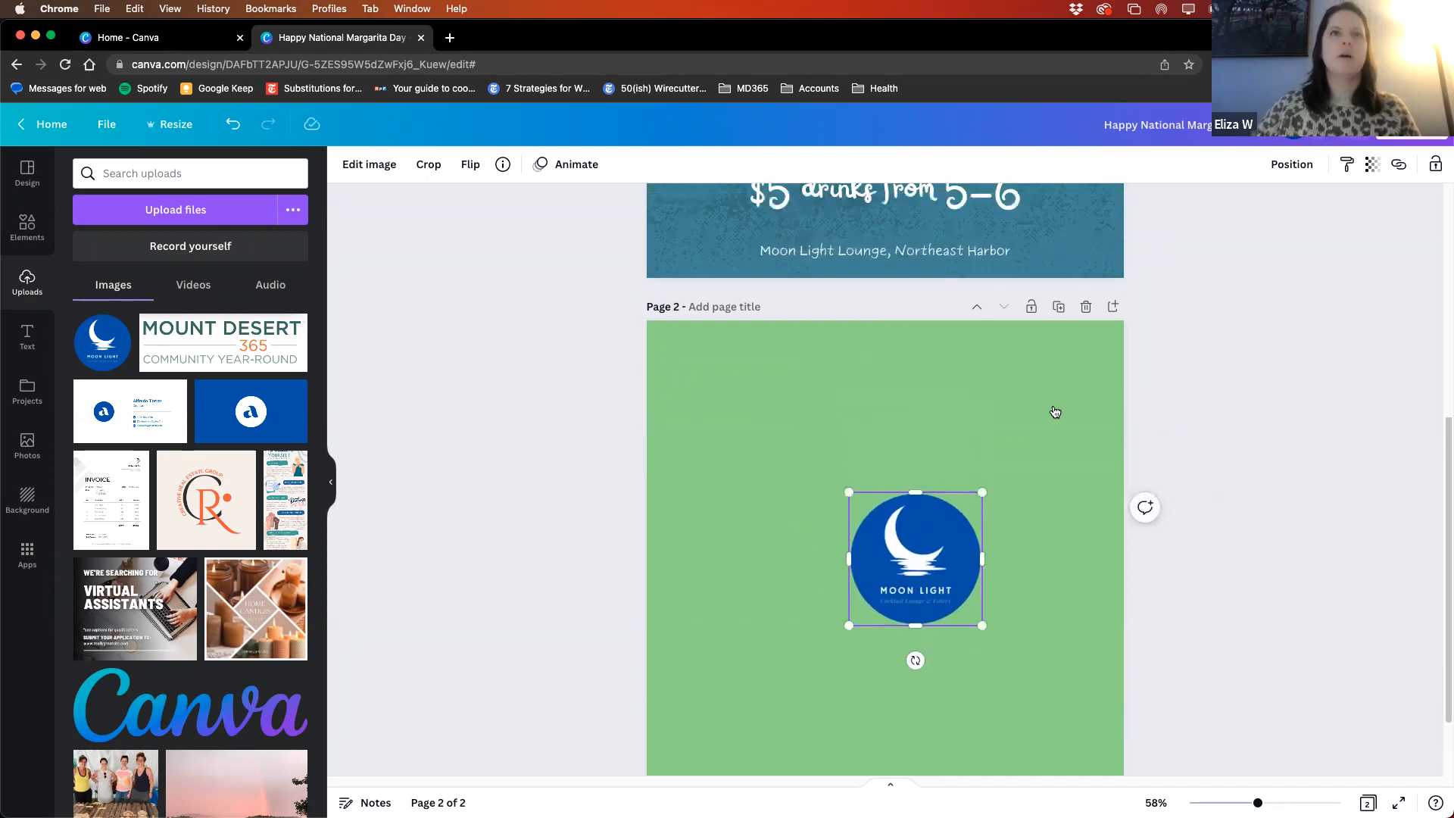
pyautogui.scroll(-5, 1103, 480)
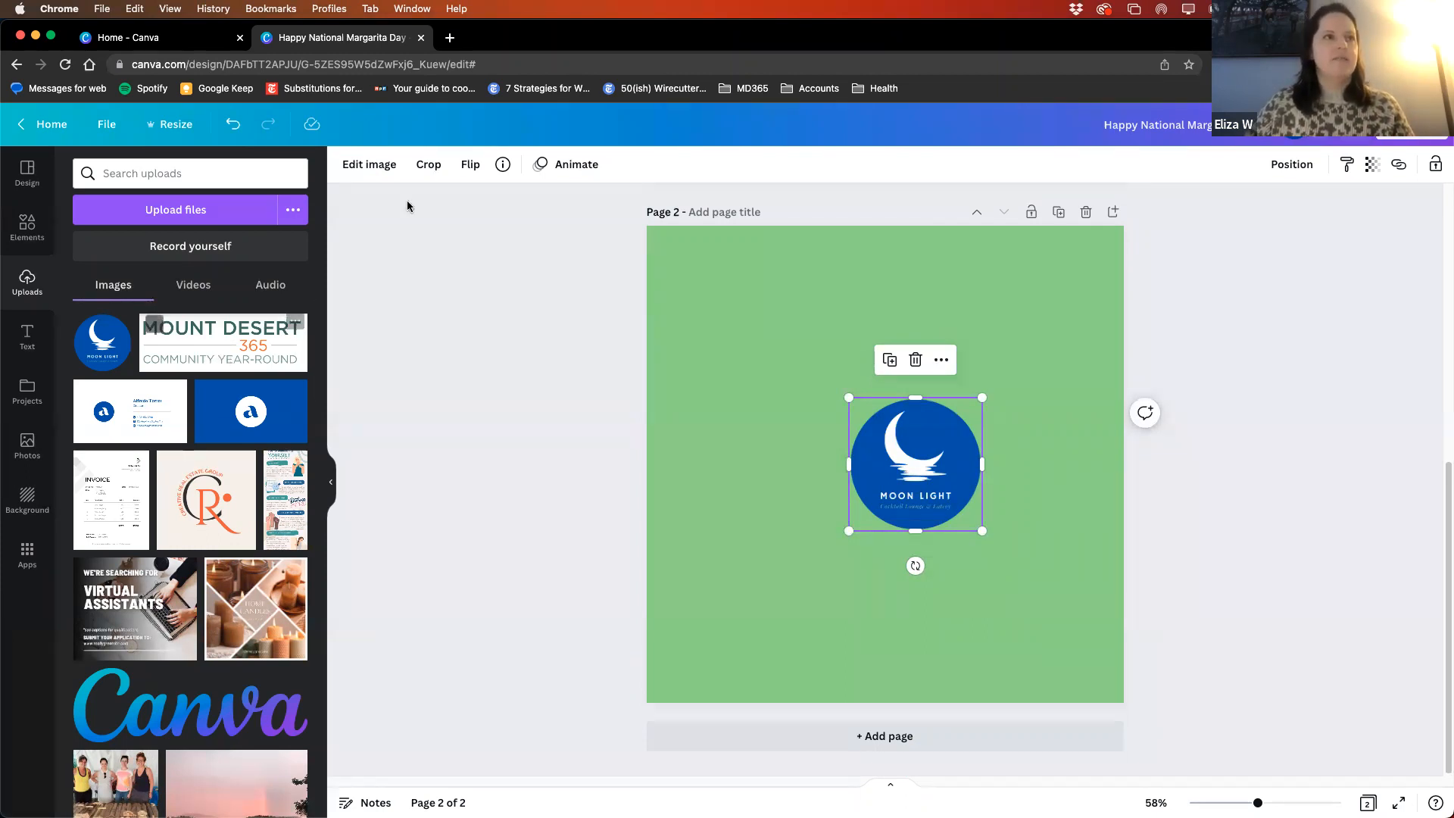
pyautogui.moveTo(931, 466); pyautogui.dragTo(992, 565)
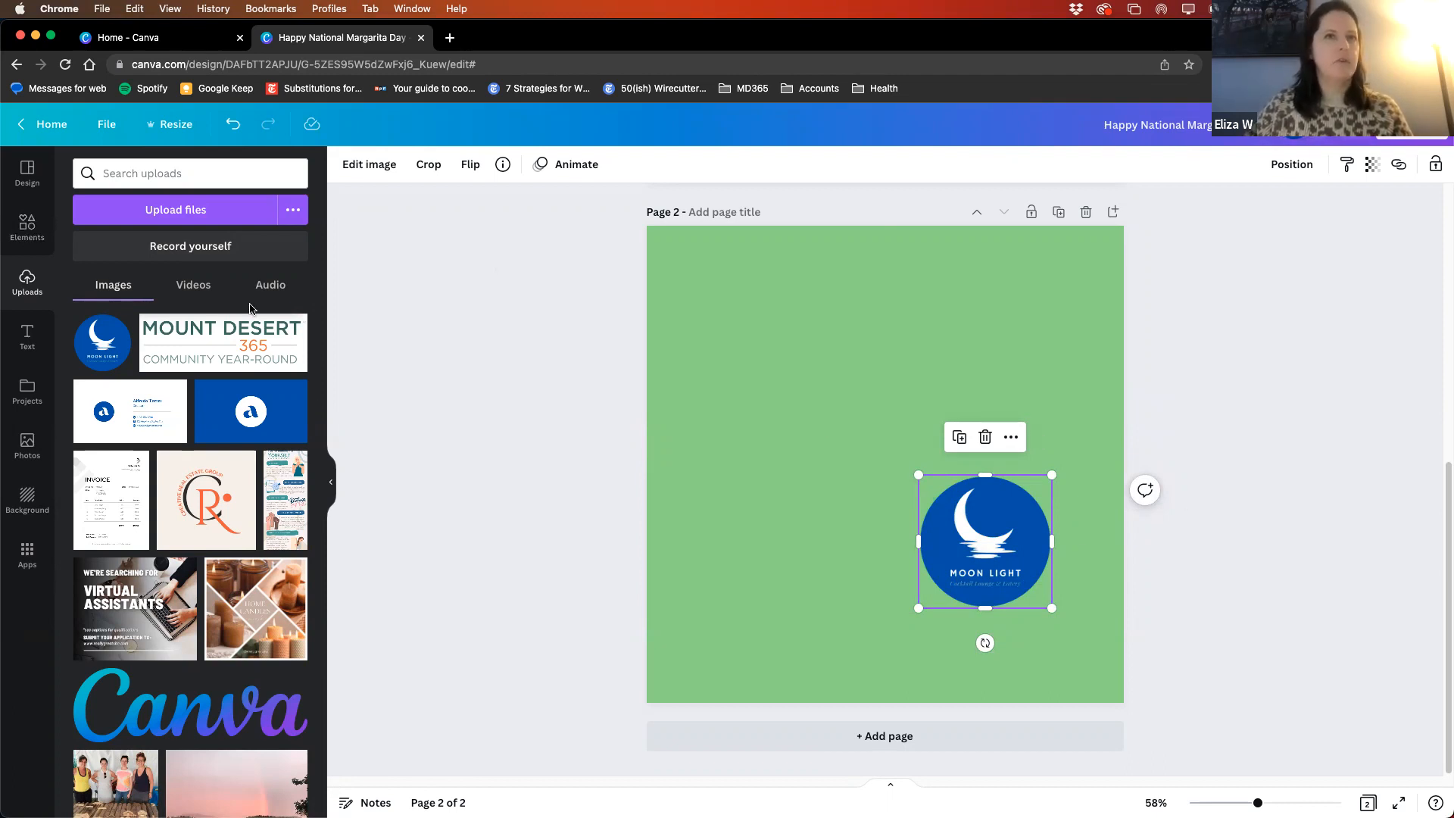
# - Search the elements for "margarita" and show all matching graphics
pyautogui.click(25, 228)
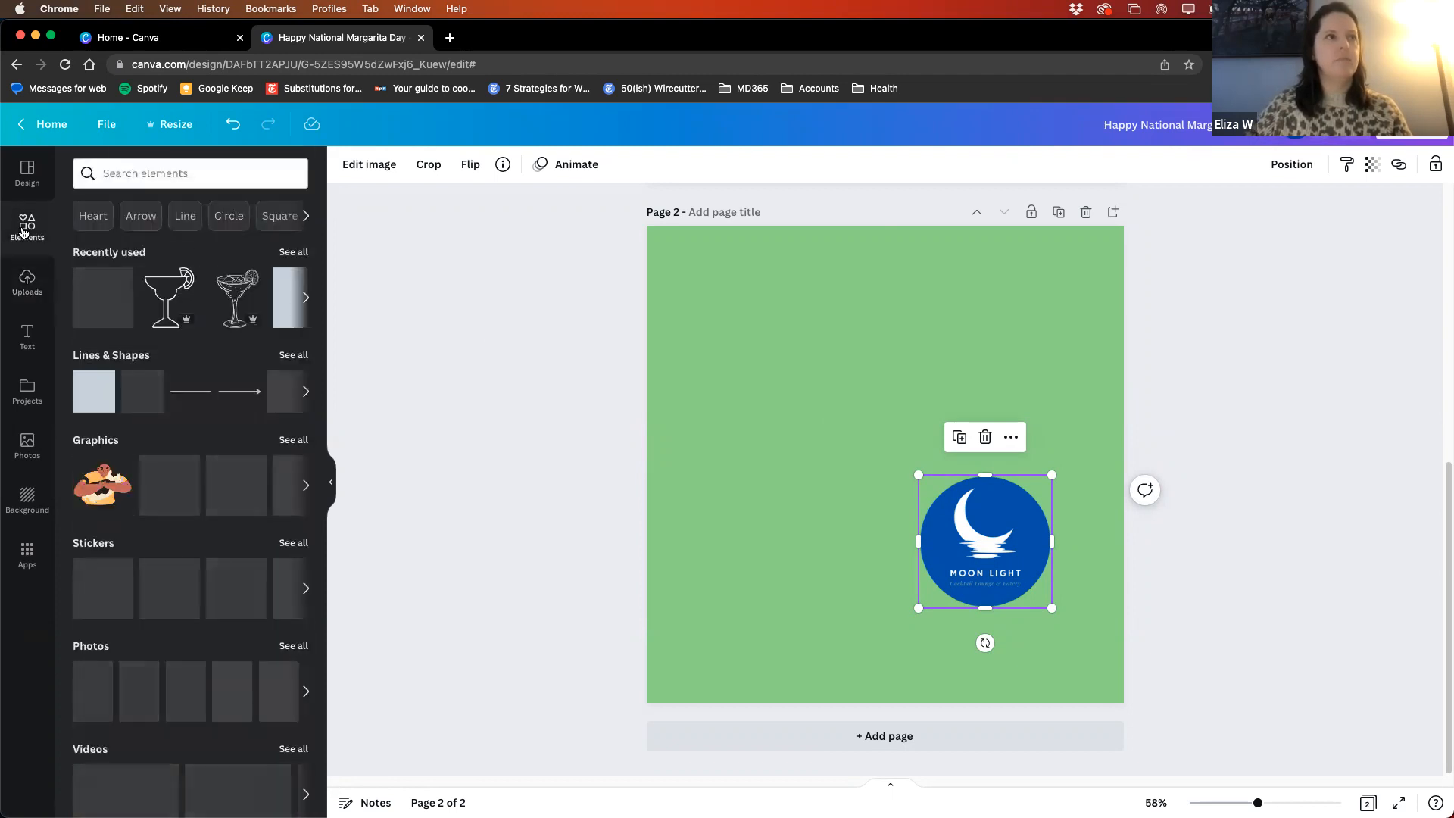
pyautogui.click(155, 173)
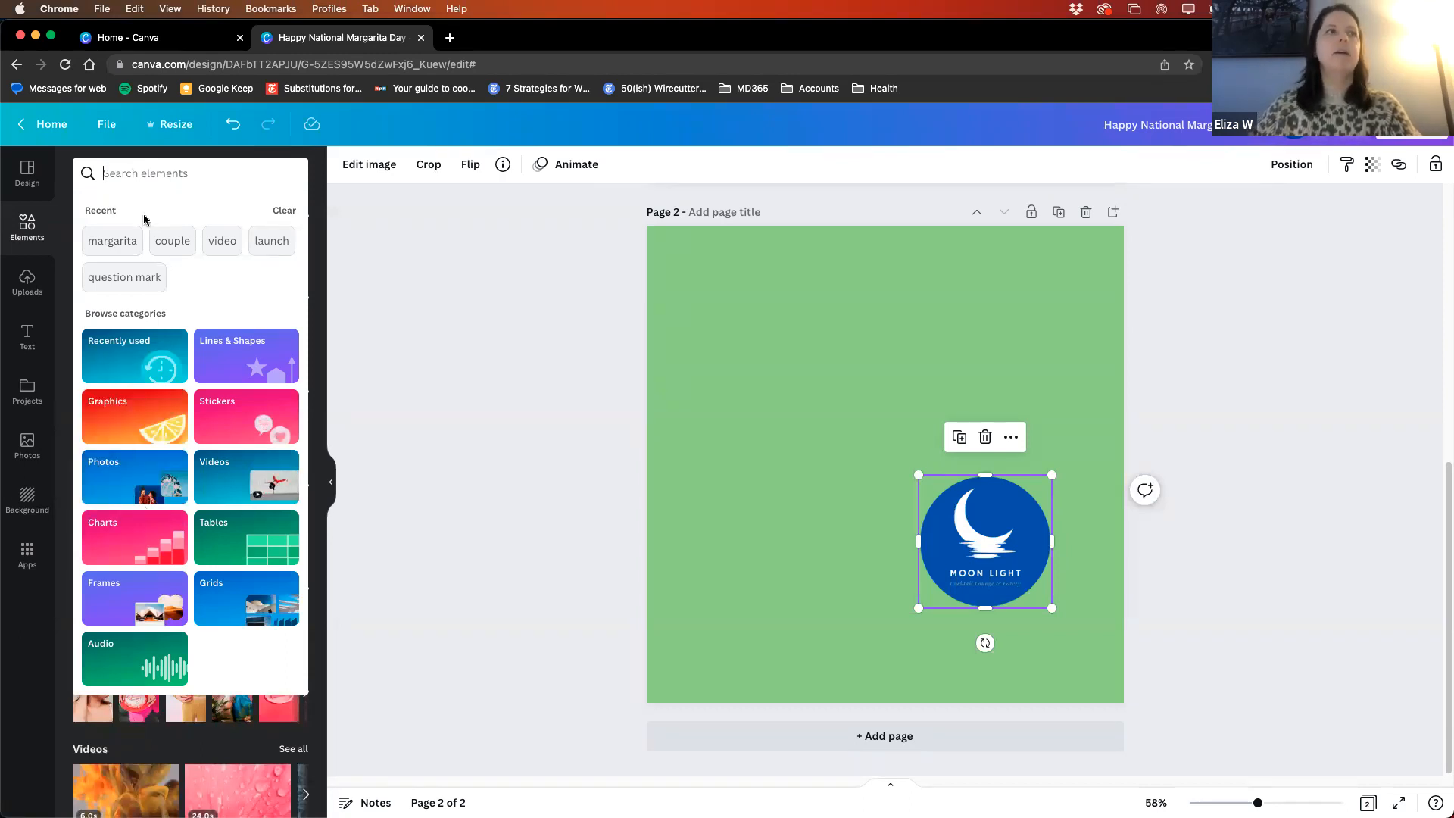
pyautogui.click(132, 173)
pyautogui.write('ma')
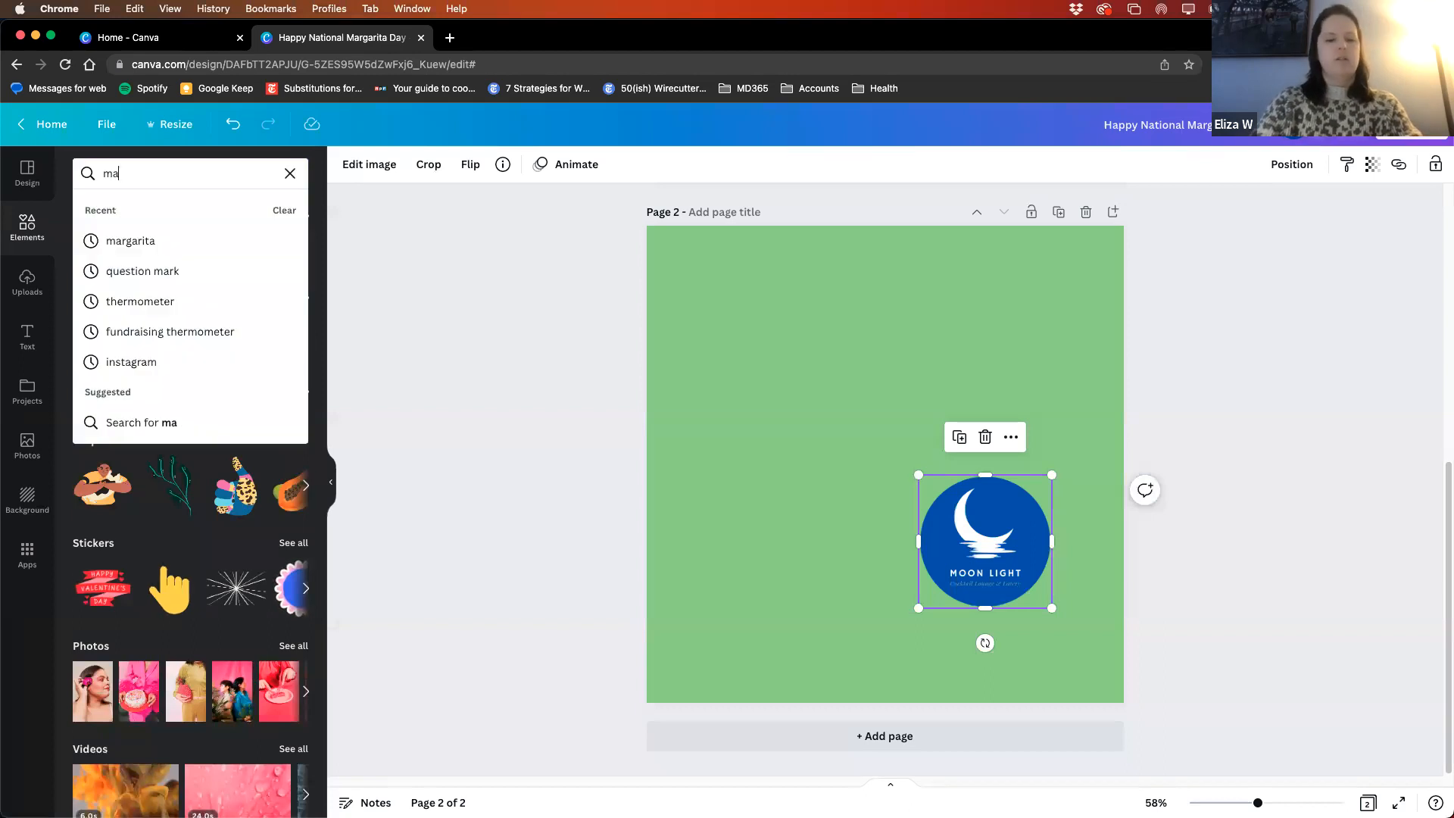
pyautogui.write('rgarita')
pyautogui.press('Return')
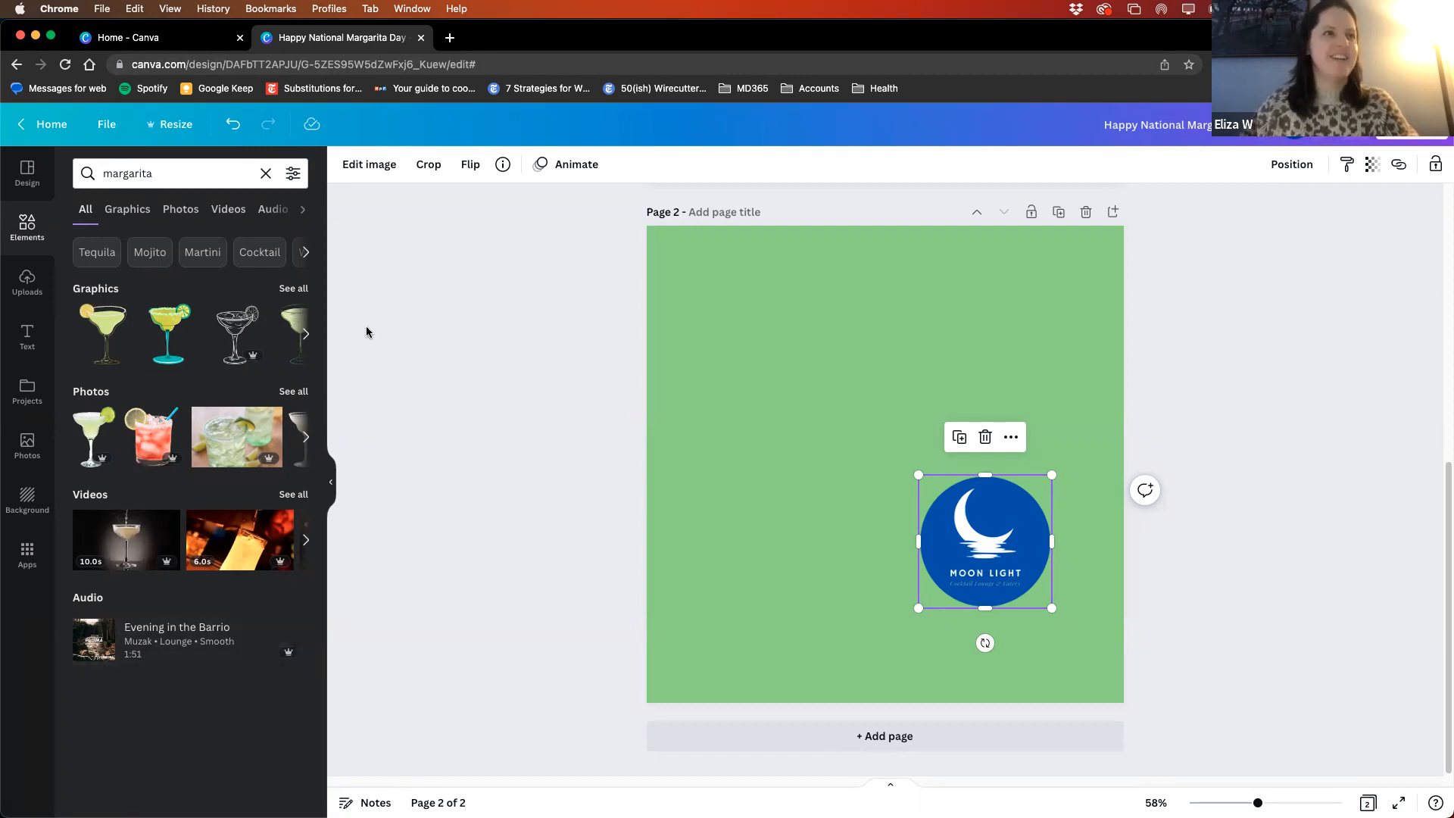
pyautogui.click(292, 290)
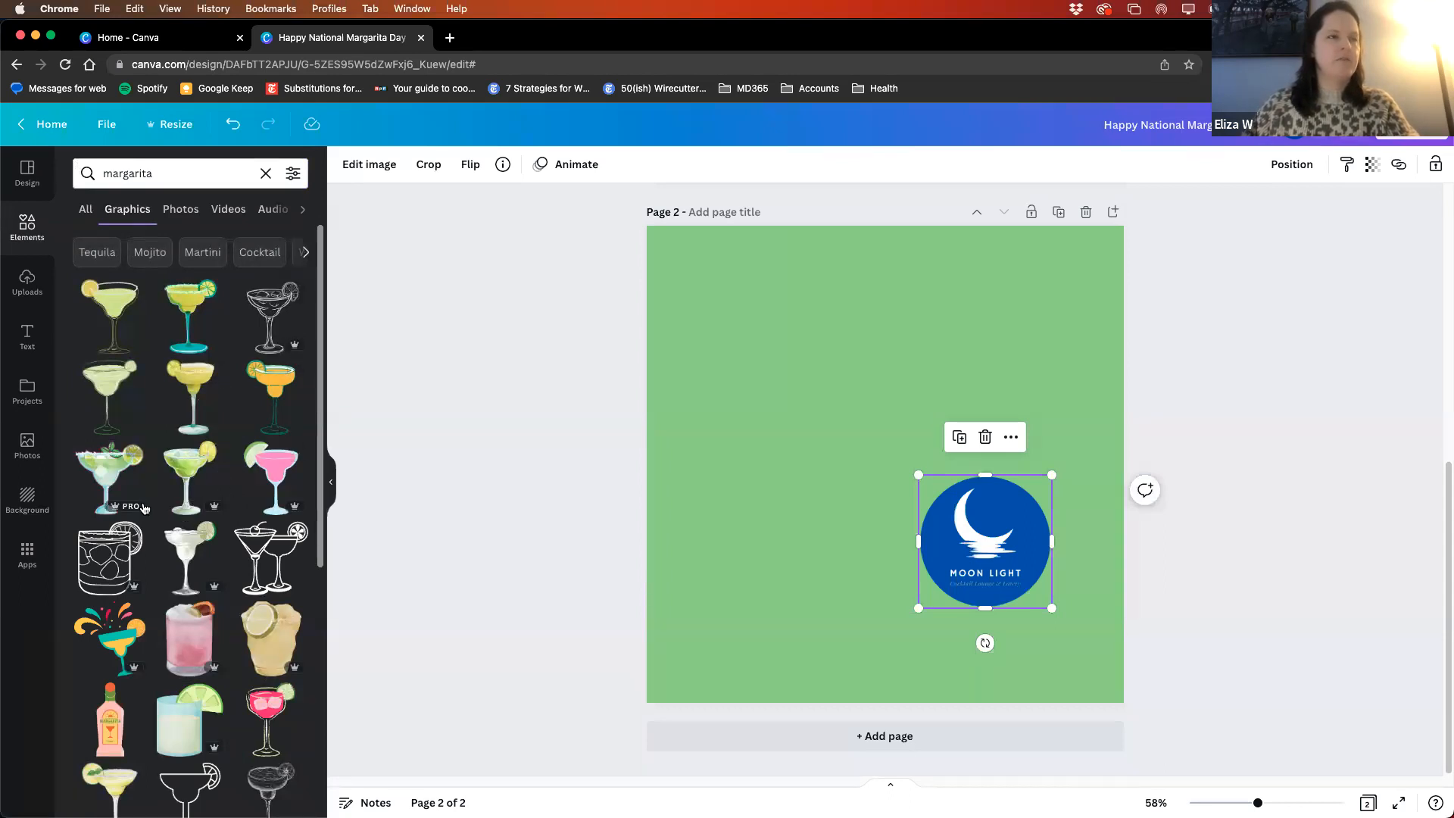
# - Add the outlined margarita glass with a citrus slice on its rim to page 2
pyautogui.scroll(-2, 171, 466)
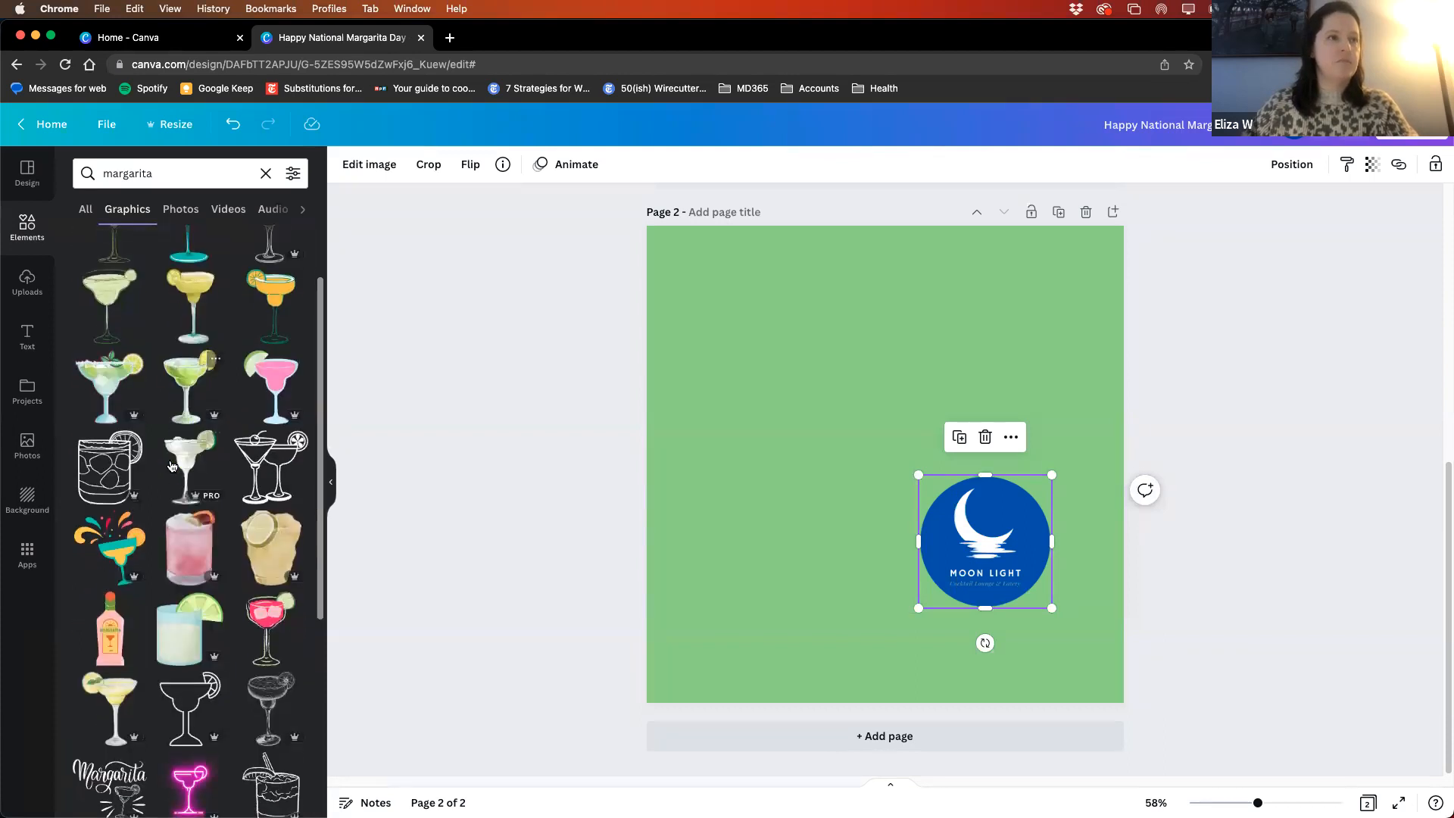
pyautogui.scroll(-1, 172, 466)
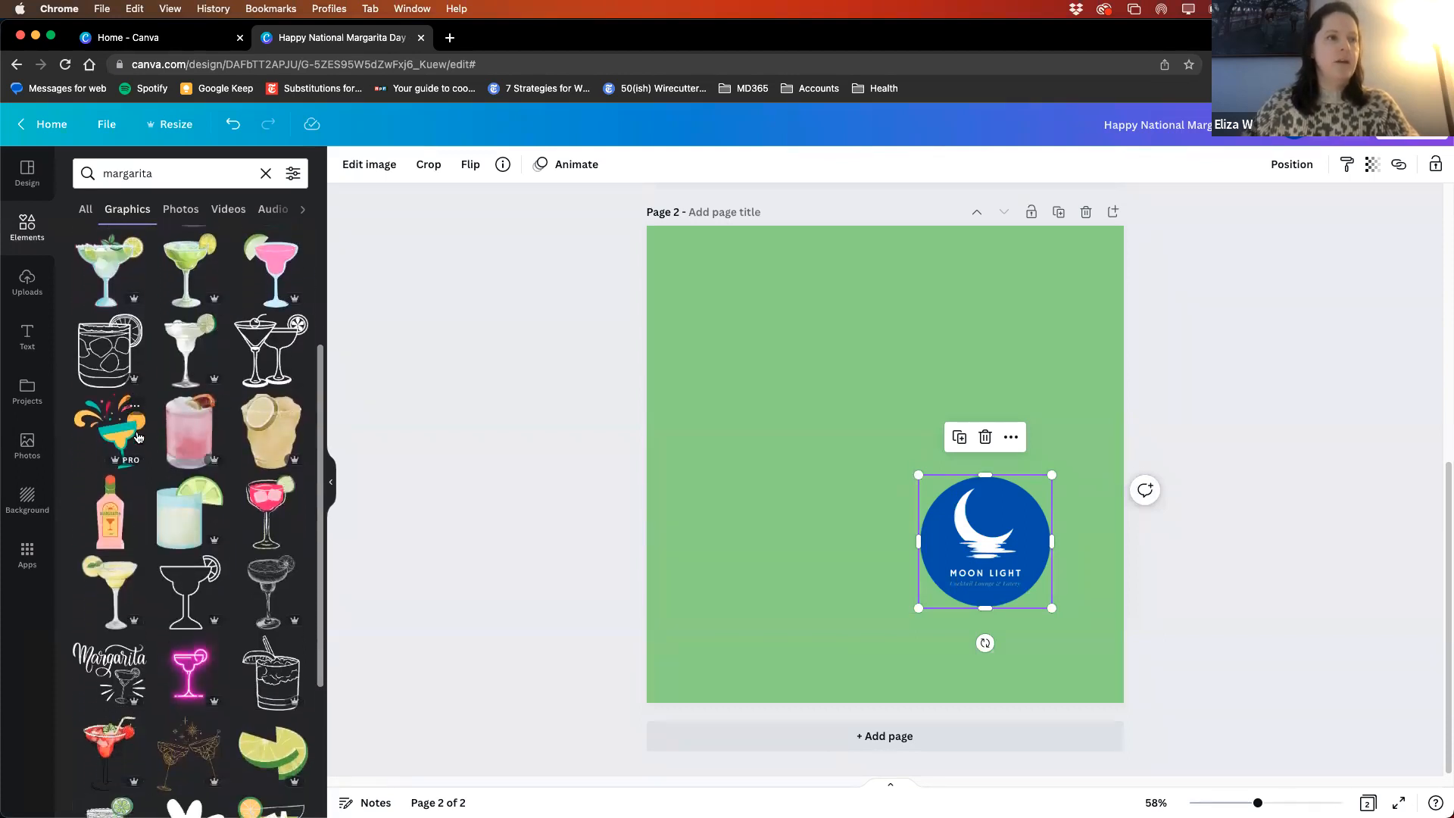
pyautogui.scroll(-1, 139, 437)
pyautogui.scroll(-1, 139, 437)
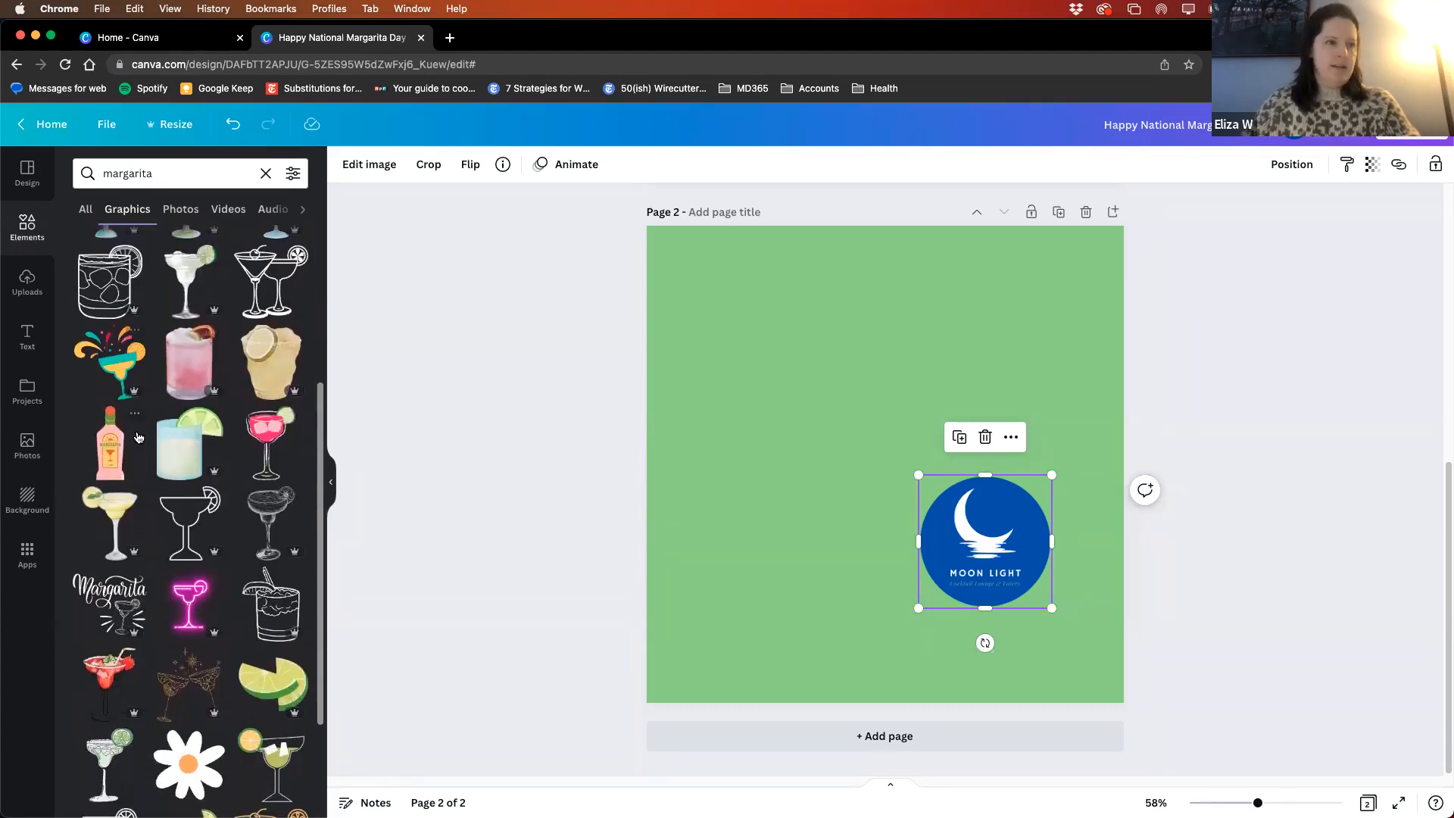
pyautogui.click(189, 515)
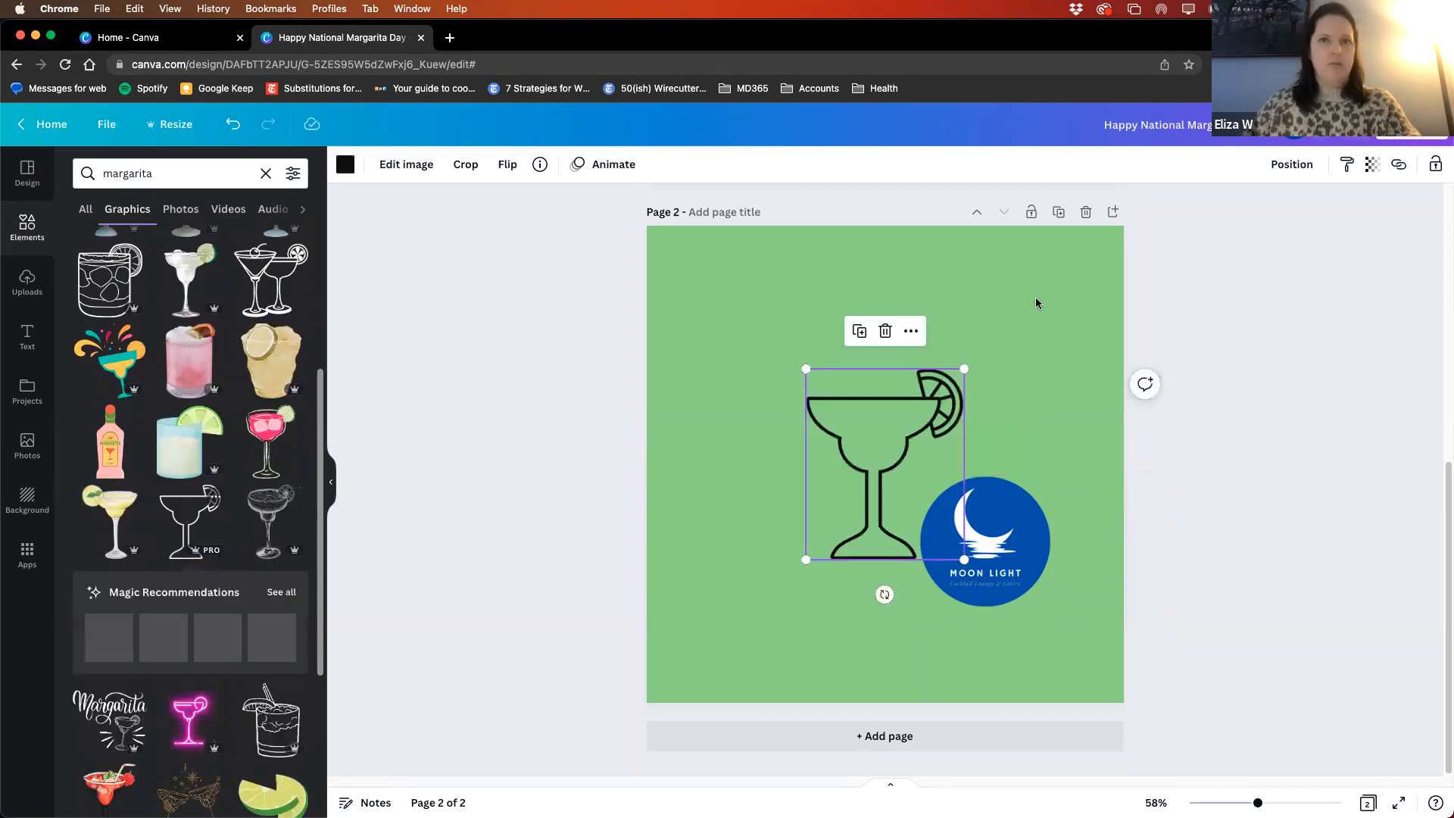
# - Separate the logo from the outlined glass, flip the glass horizontally and place it in the page's lower right
pyautogui.moveTo(1013, 525); pyautogui.dragTo(793, 382)
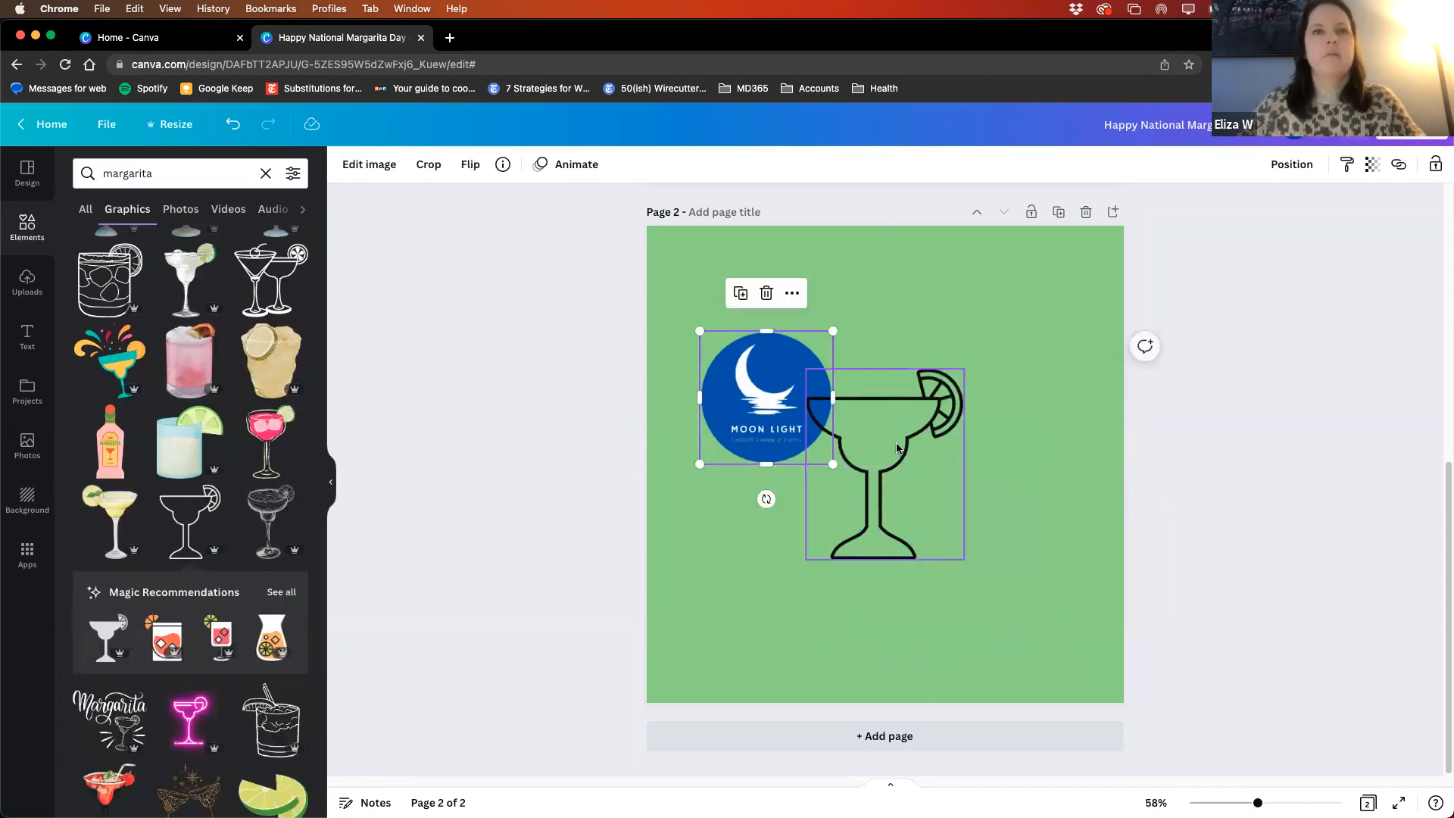
pyautogui.moveTo(874, 503); pyautogui.dragTo(949, 531)
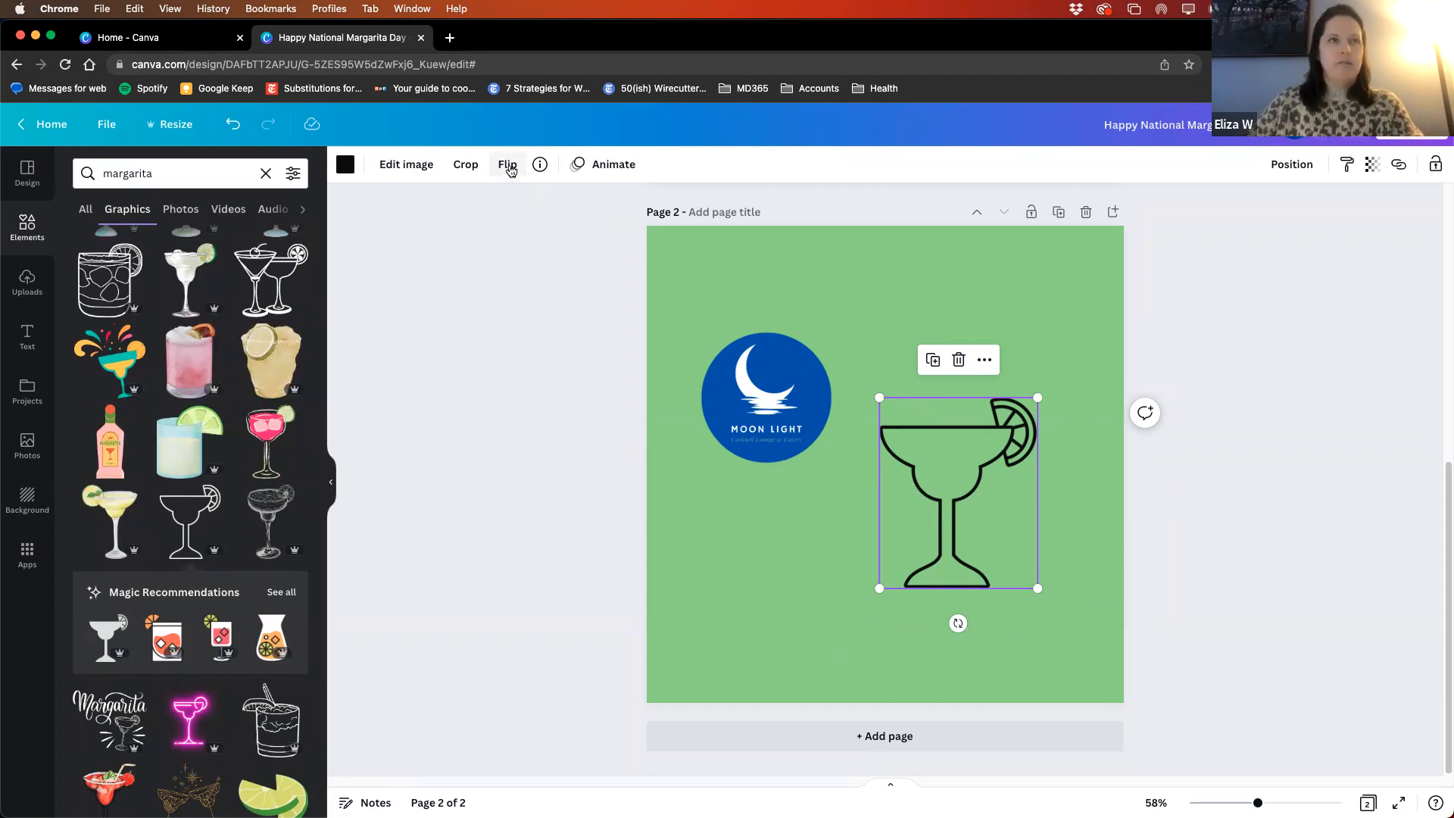
pyautogui.click(509, 167)
pyautogui.click(519, 203)
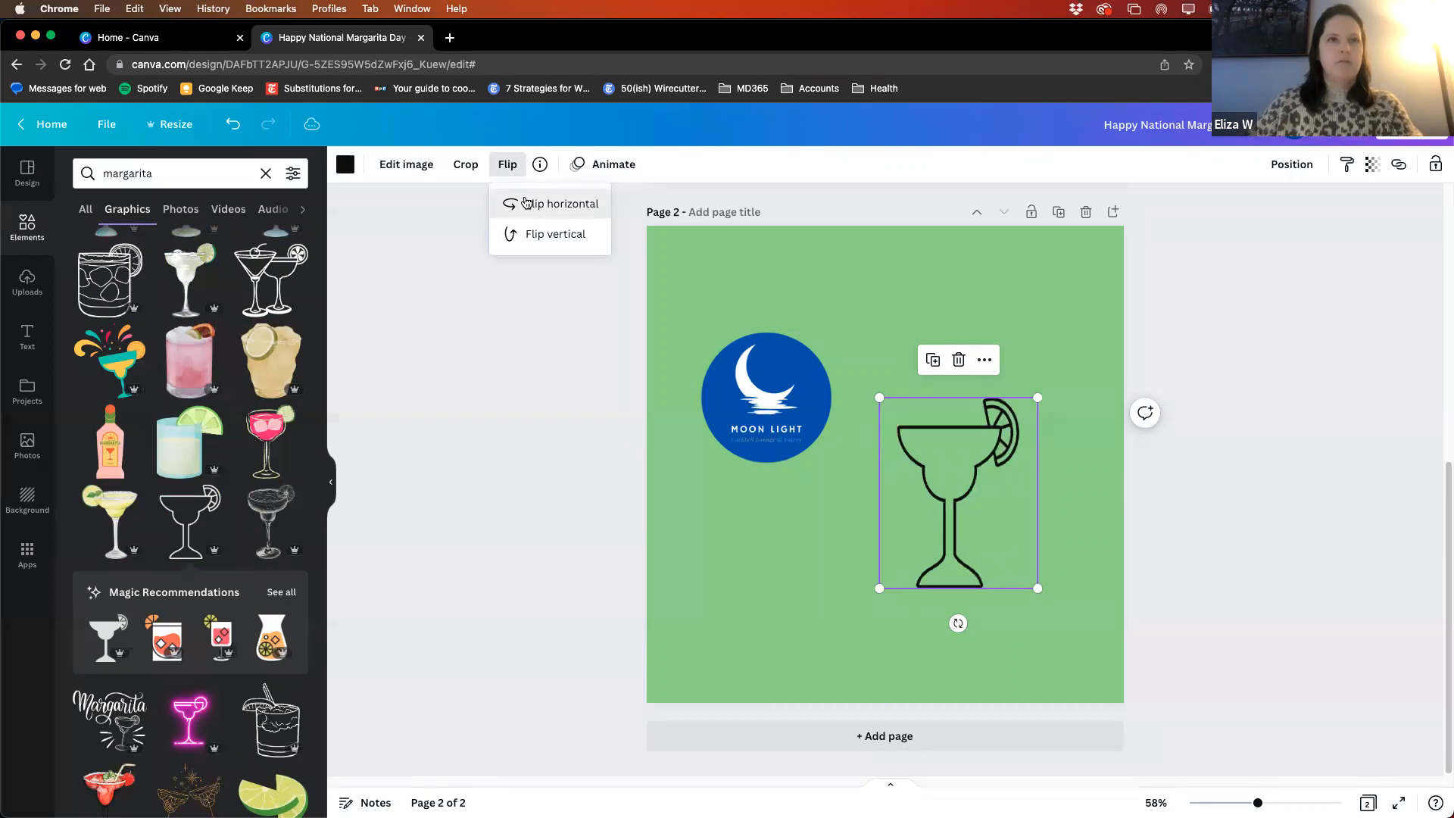
pyautogui.click(1185, 525)
pyautogui.moveTo(954, 481); pyautogui.dragTo(988, 546)
# - Move the Moon Light logo onto the glass's citrus slice, shrink it and tilt it slightly counterclockwise
pyautogui.moveTo(768, 401); pyautogui.dragTo(905, 488)
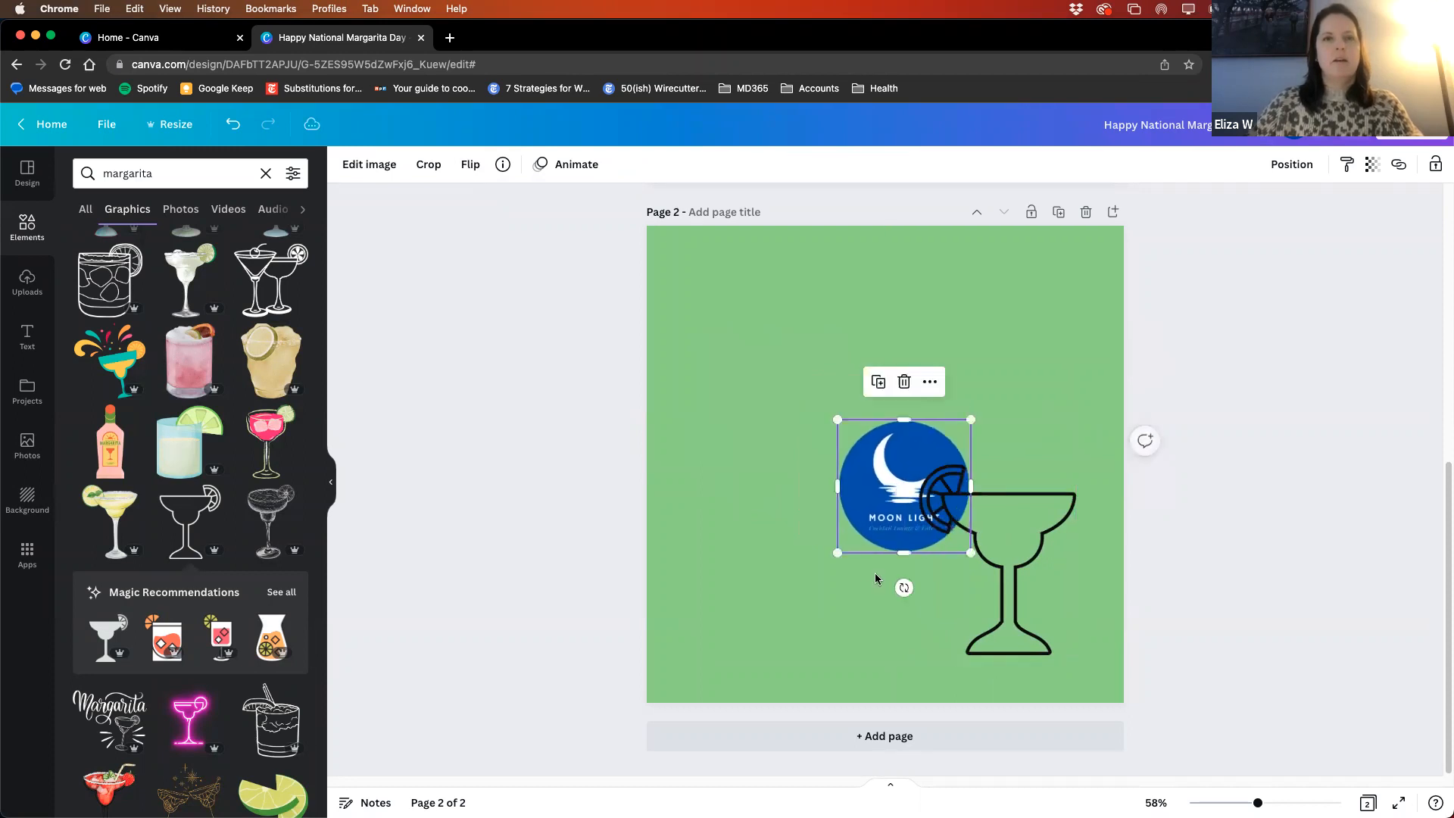
pyautogui.moveTo(838, 553); pyautogui.dragTo(934, 559)
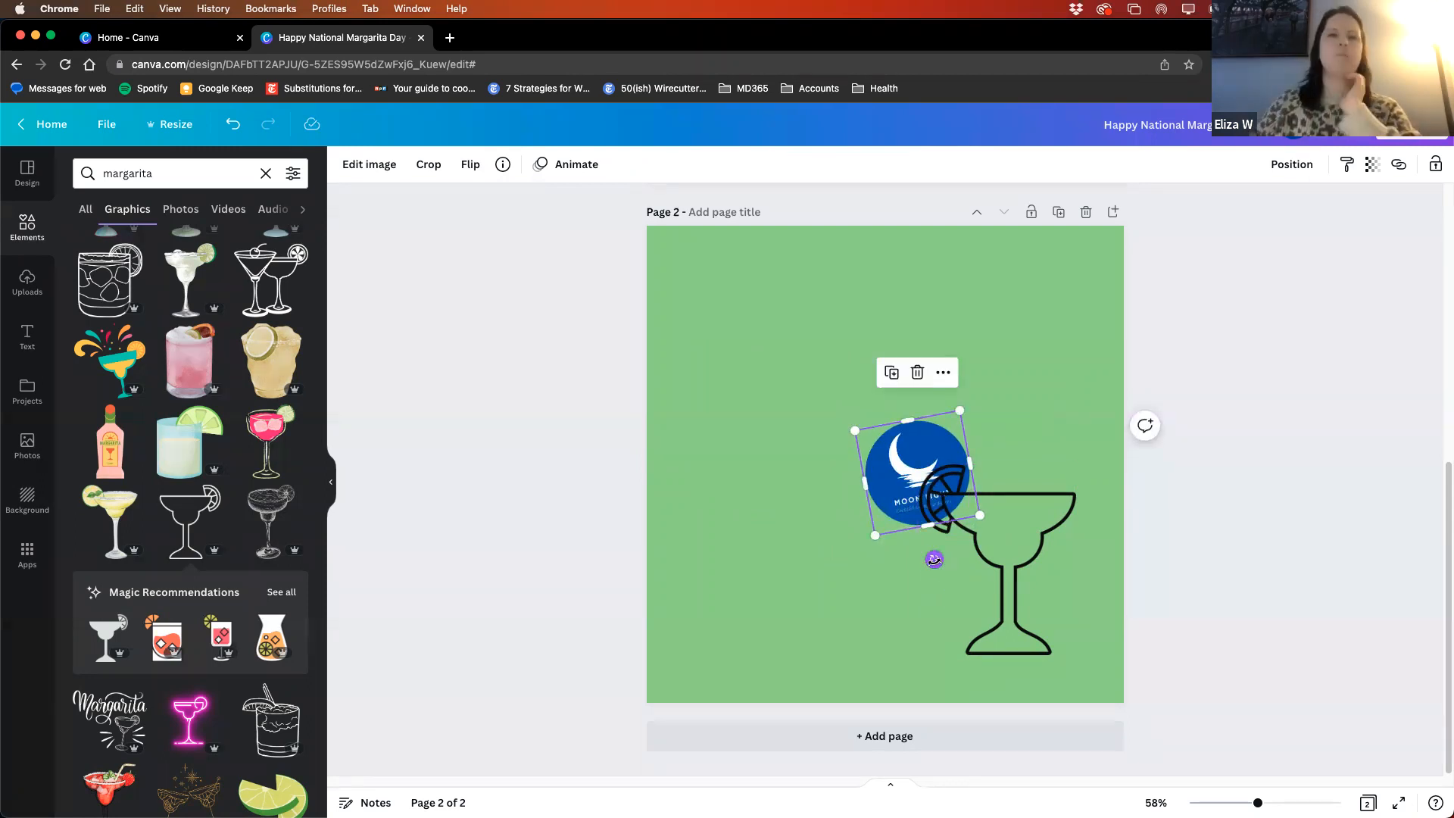
pyautogui.moveTo(934, 560)
pyautogui.mouseDown()
pyautogui.moveTo(916, 570)
pyautogui.moveTo(940, 571)
pyautogui.mouseUp()
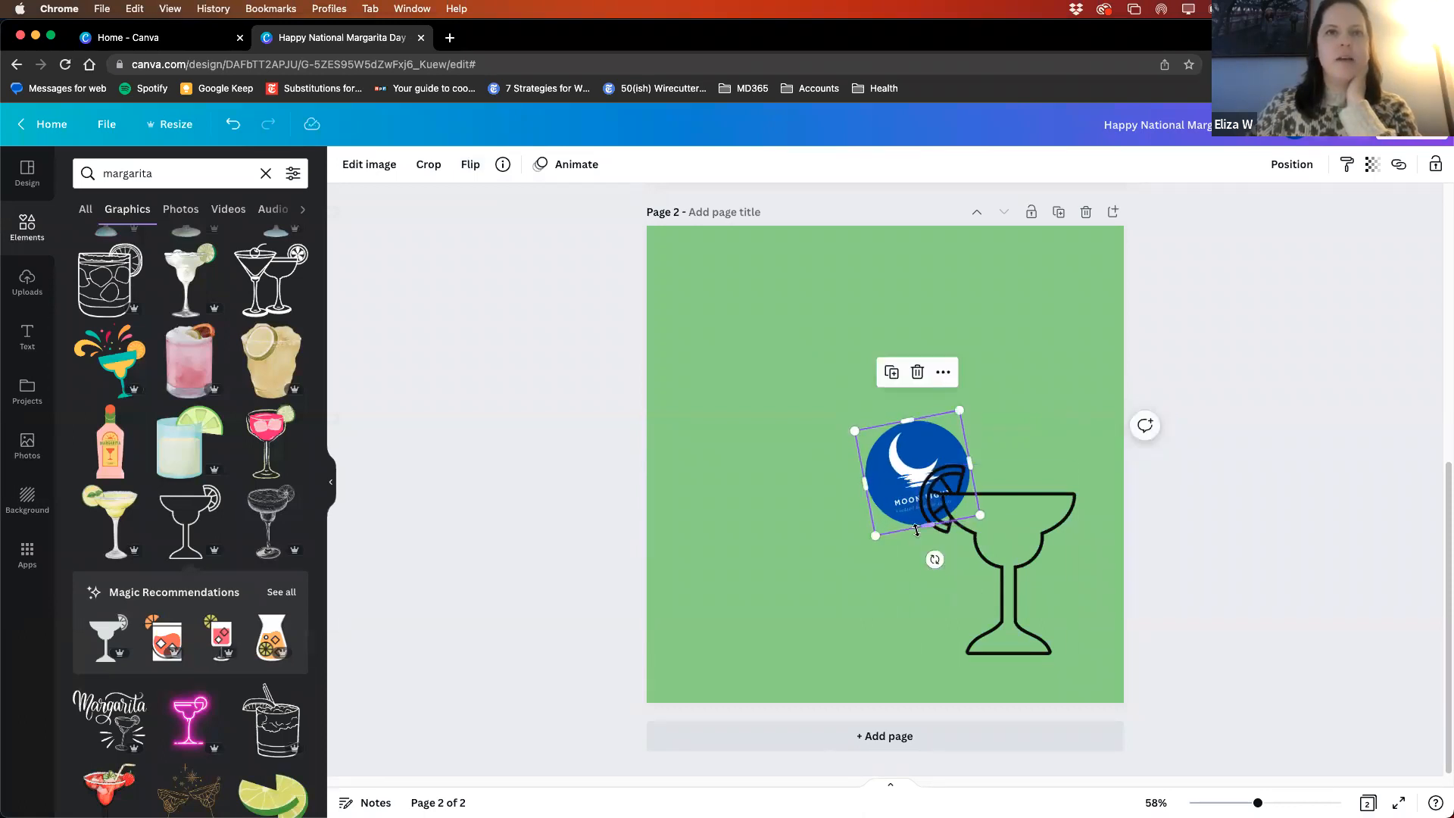
pyautogui.moveTo(903, 474); pyautogui.dragTo(903, 492)
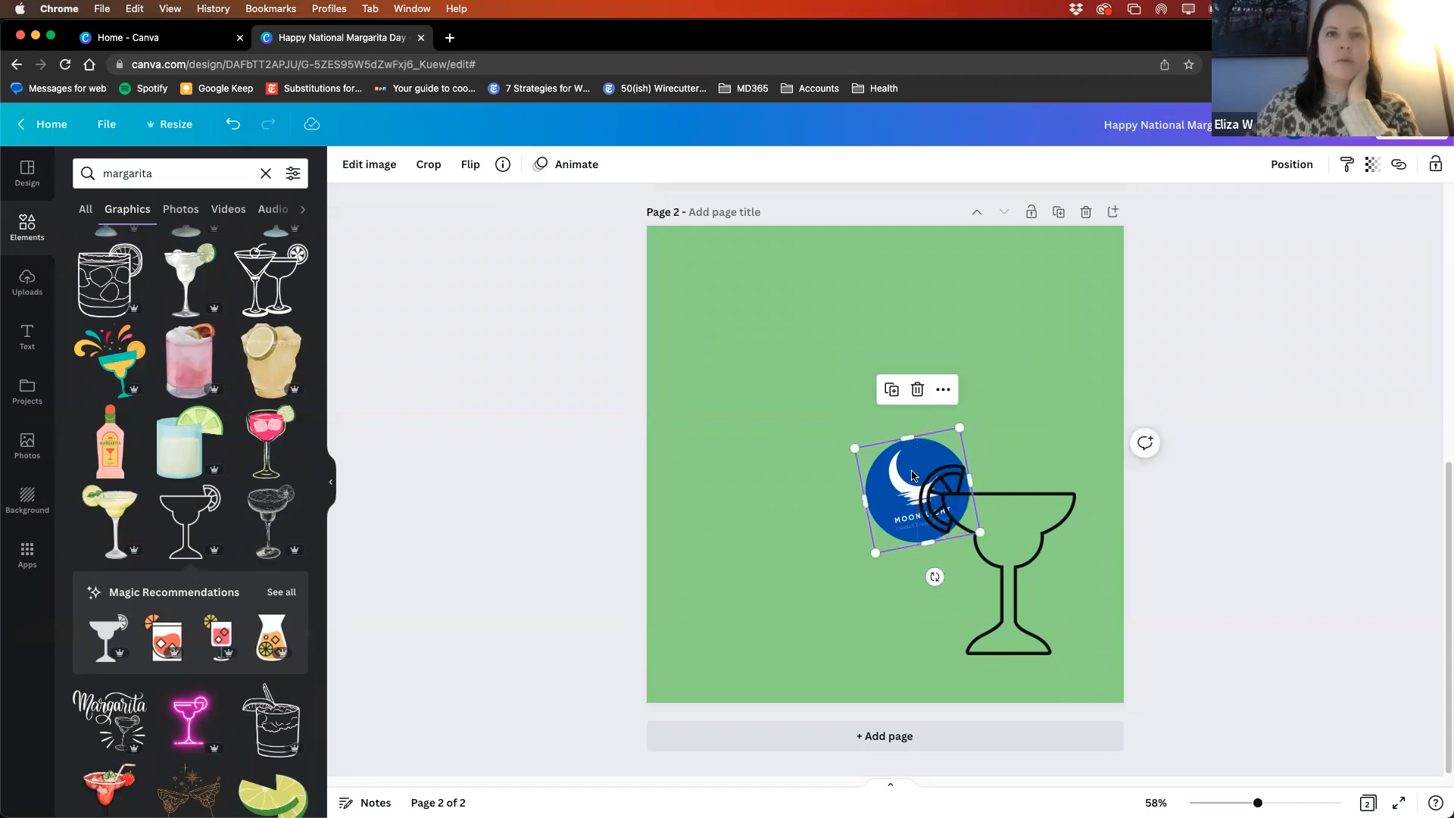
# - Bring the logo forward over the glass outline and nudge it slightly right so it replaces the citrus slice
pyautogui.click(943, 391)
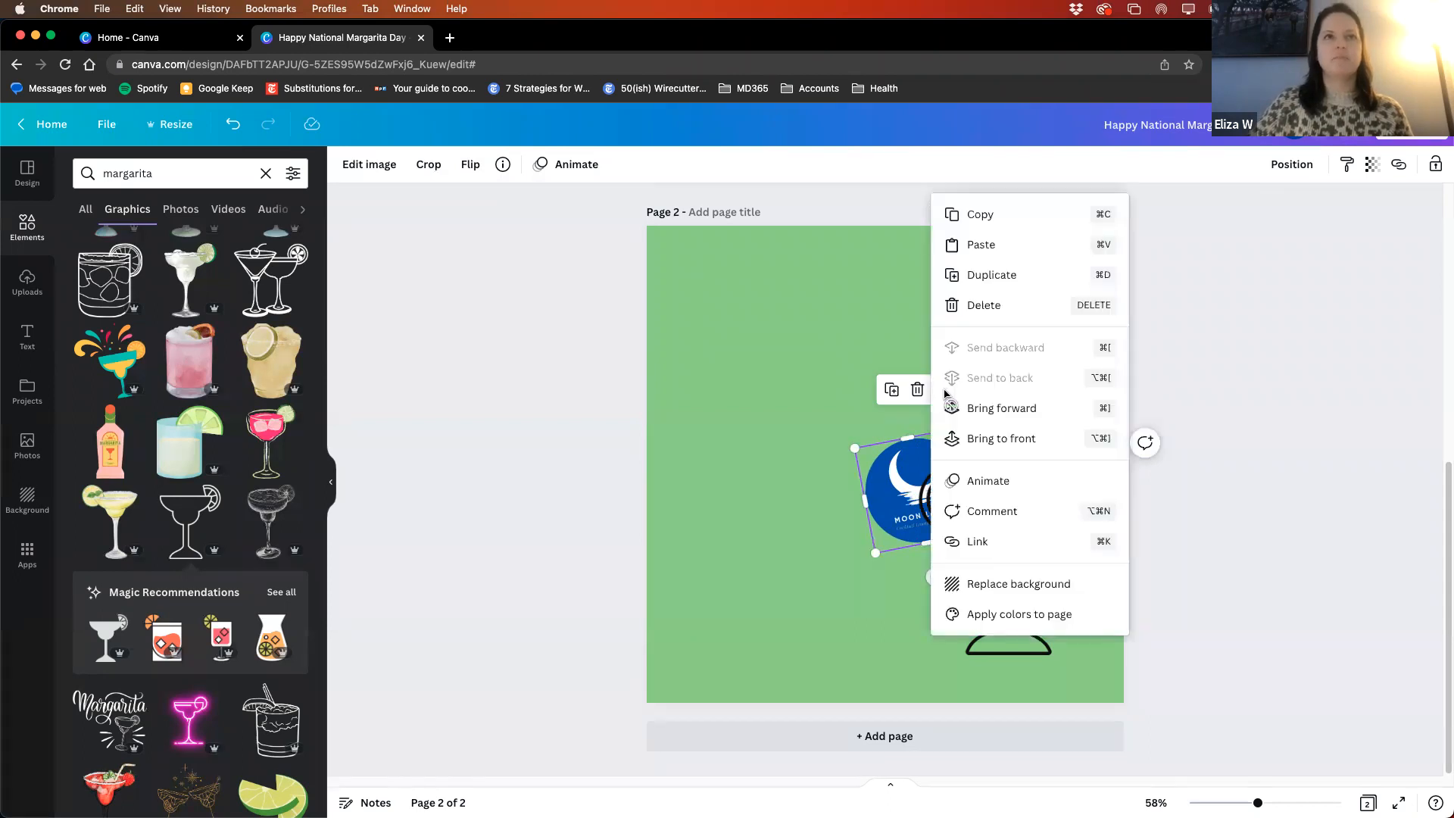
pyautogui.click(994, 410)
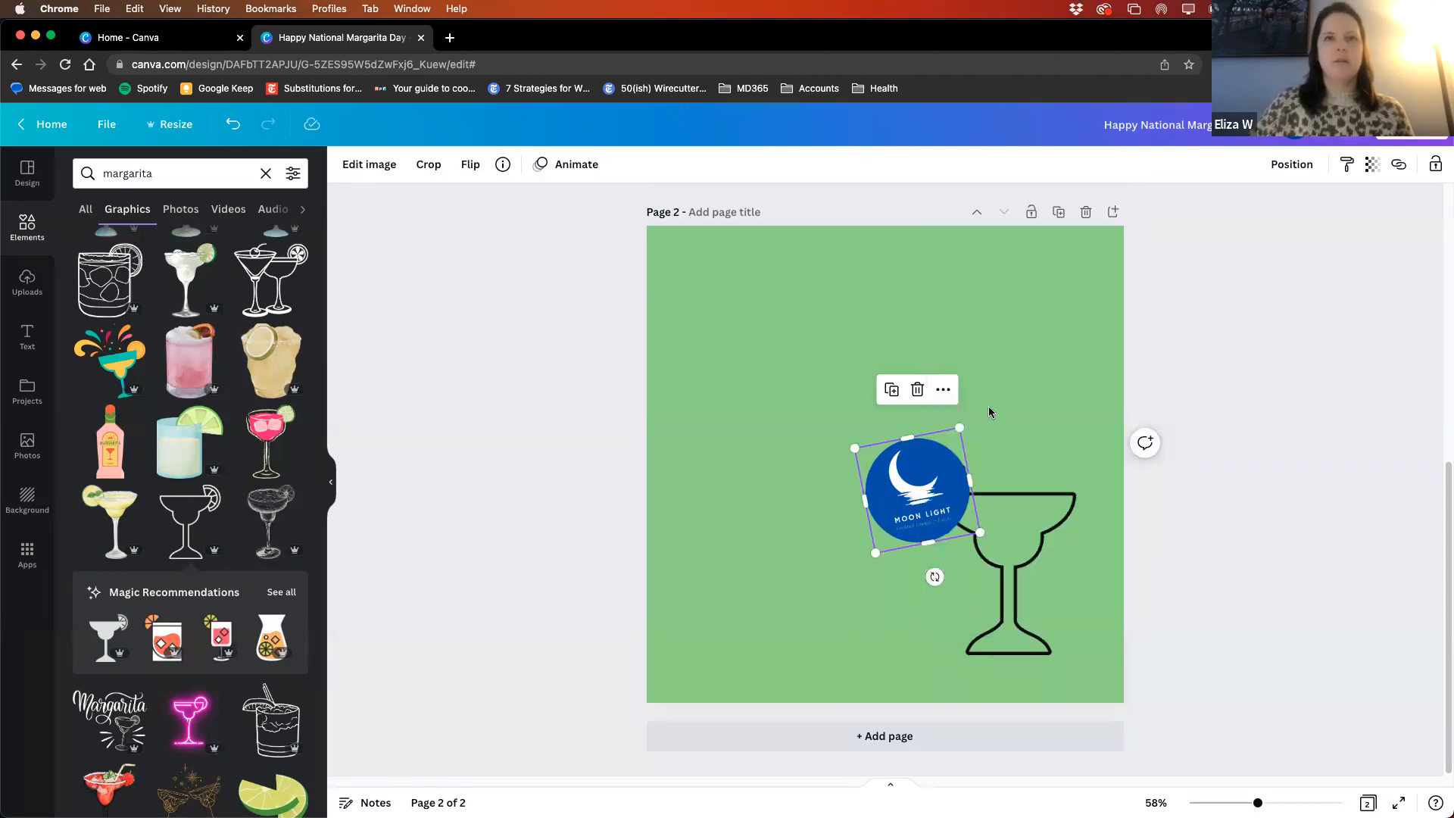
pyautogui.click(1277, 478)
pyautogui.moveTo(892, 497); pyautogui.dragTo(900, 495)
pyautogui.click(1387, 516)
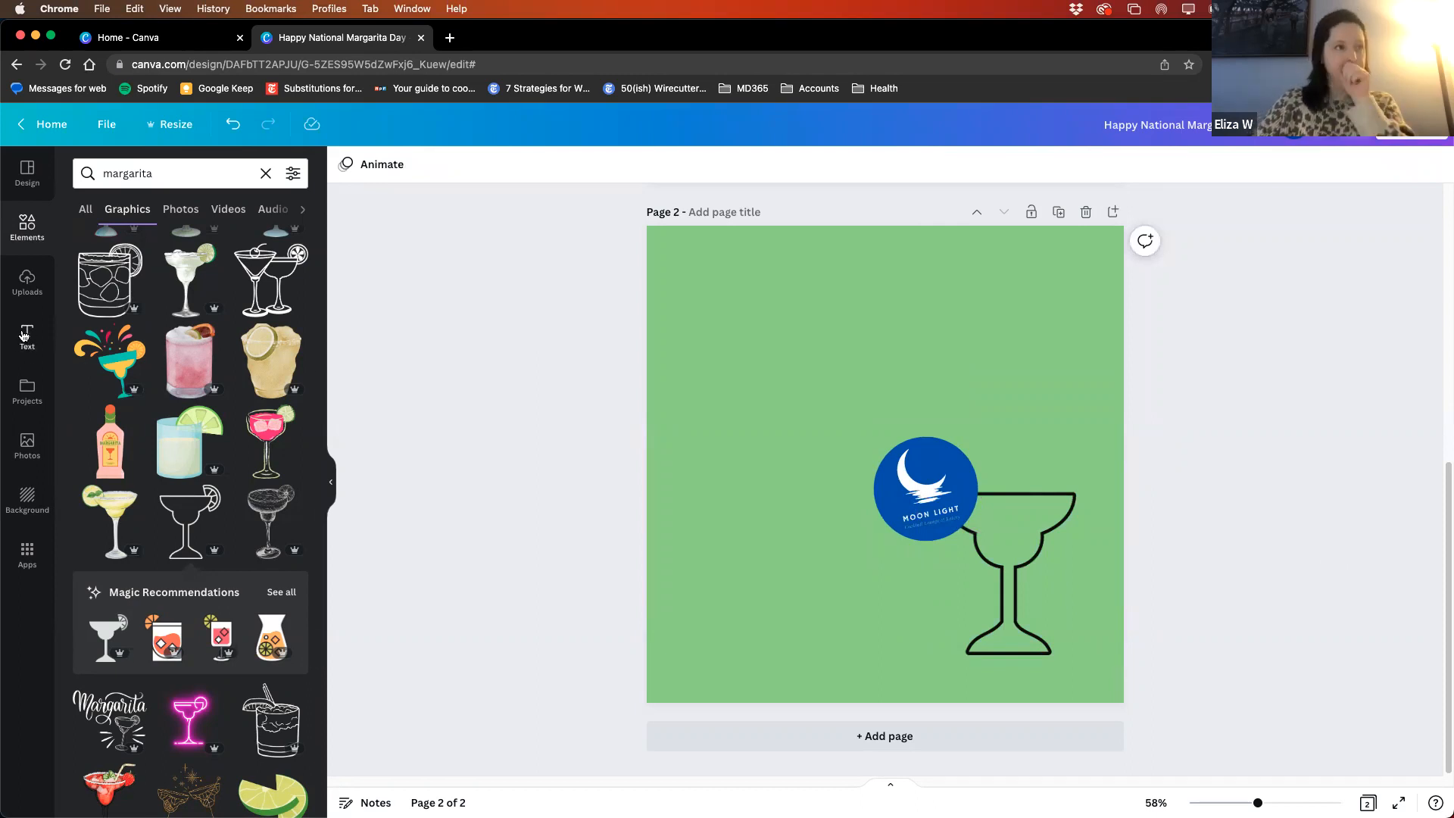
# - Browse the available text styles and font combinations for page 2
pyautogui.click(27, 335)
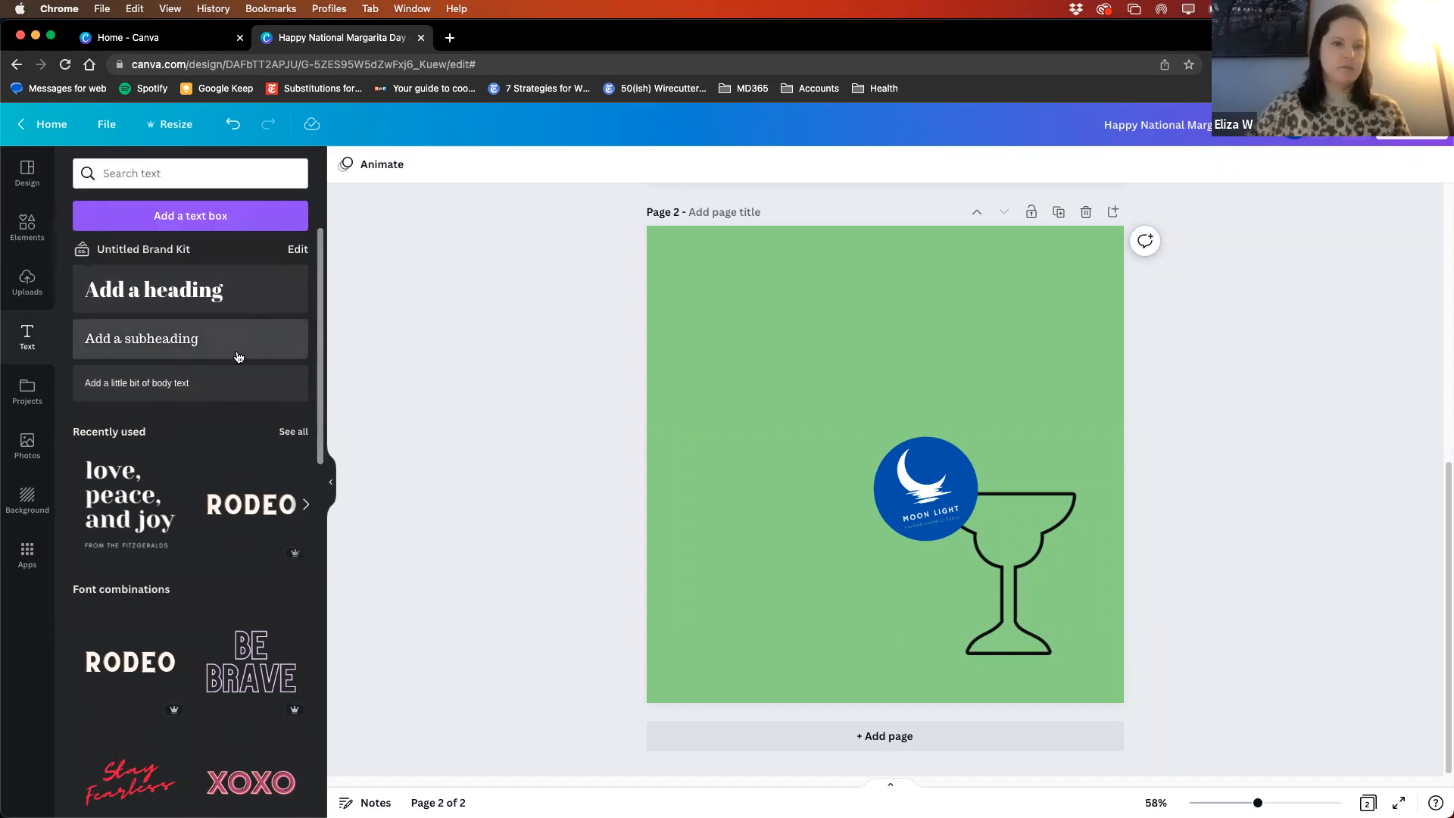
pyautogui.scroll(-2, 174, 458)
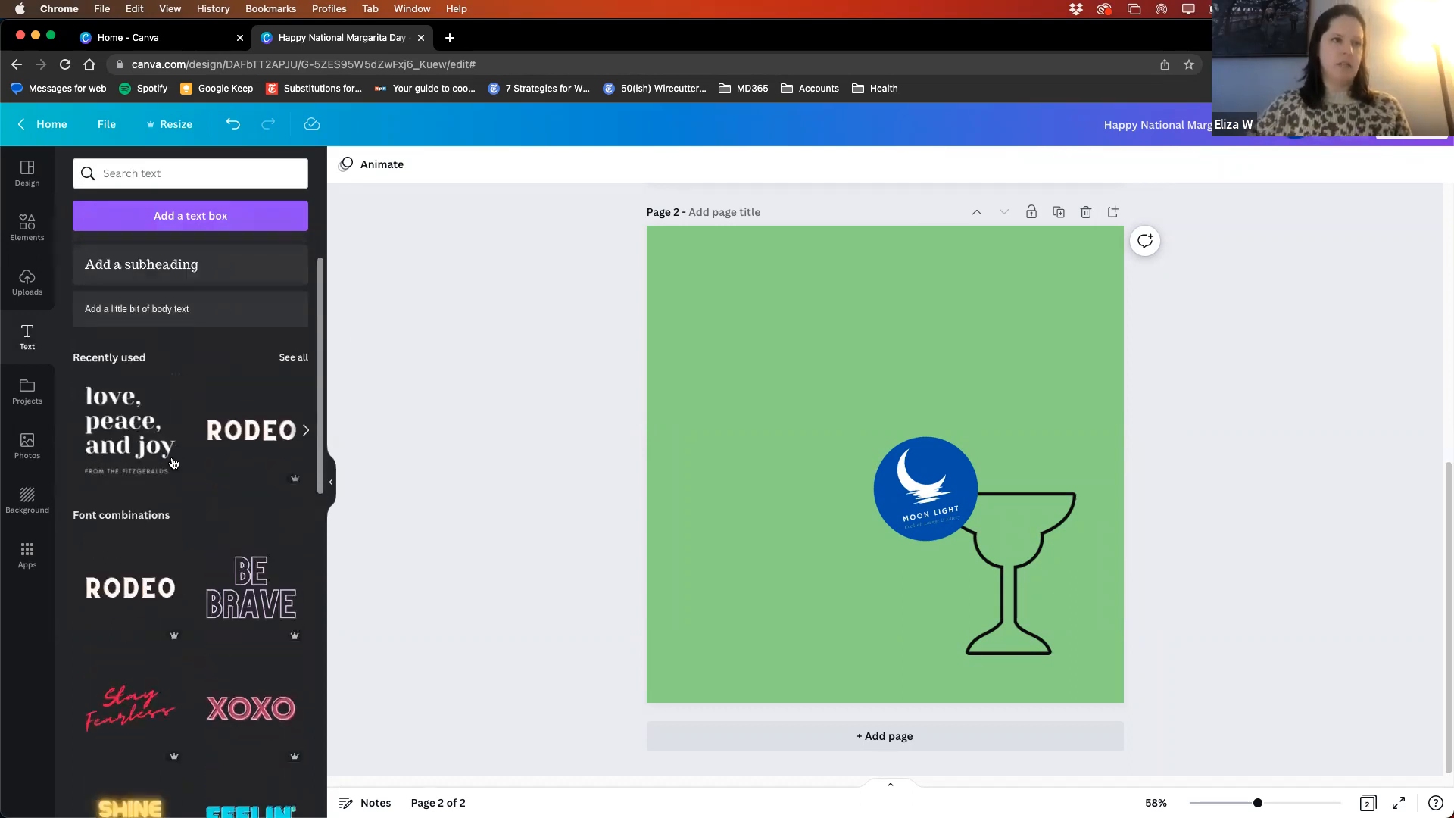
pyautogui.scroll(2, 211, 386)
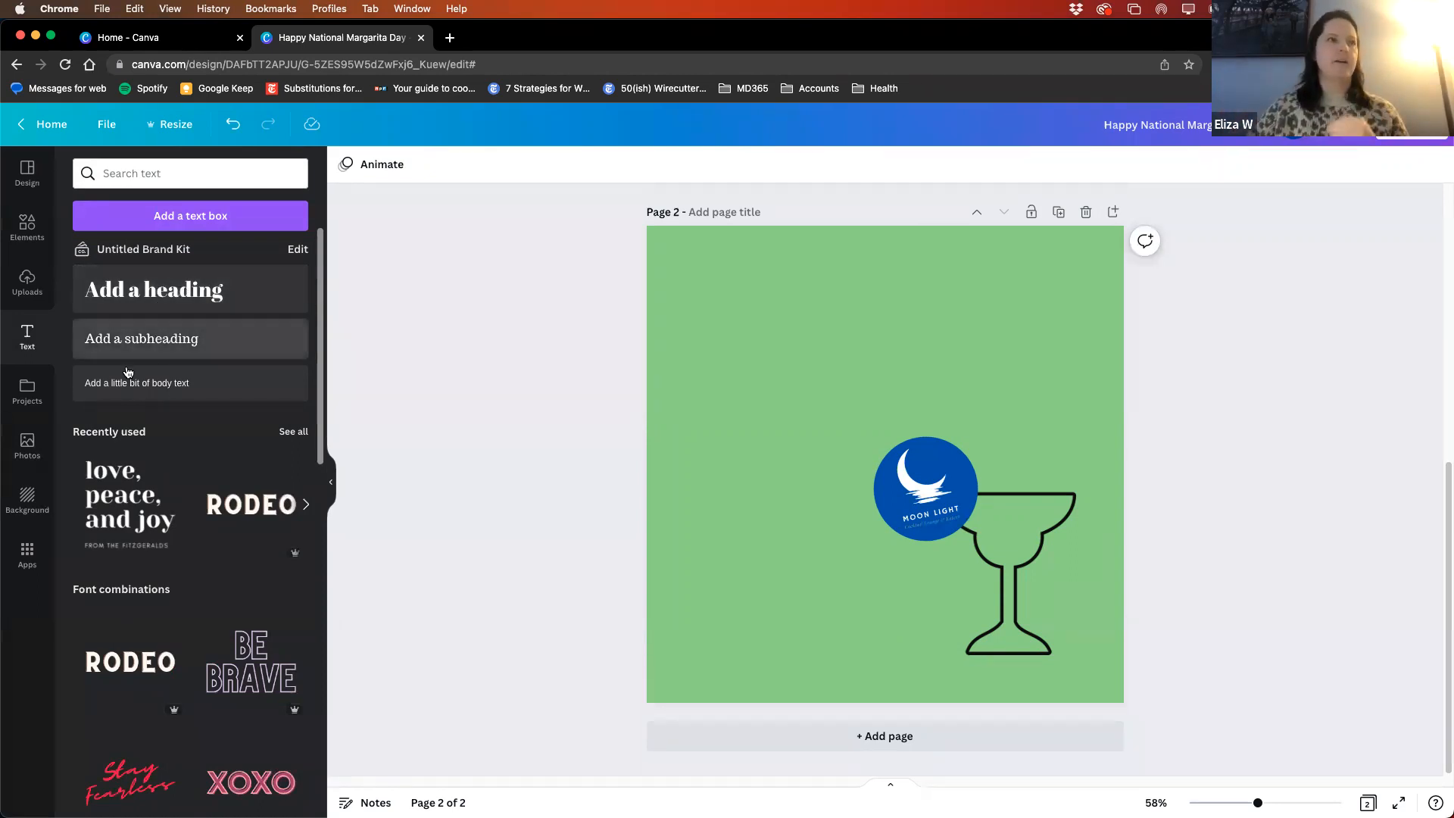
pyautogui.scroll(-2, 160, 599)
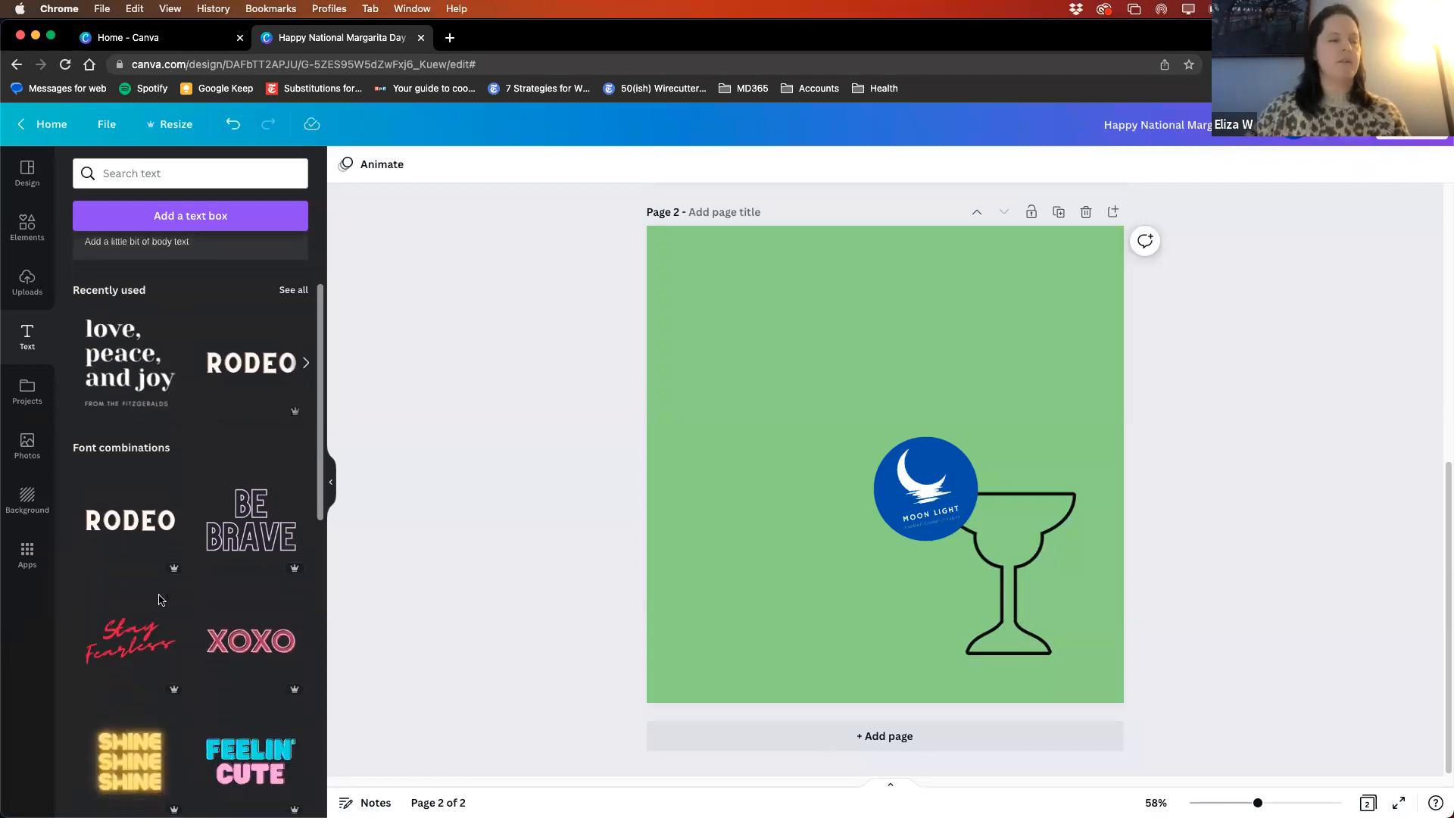
pyautogui.scroll(-3, 191, 565)
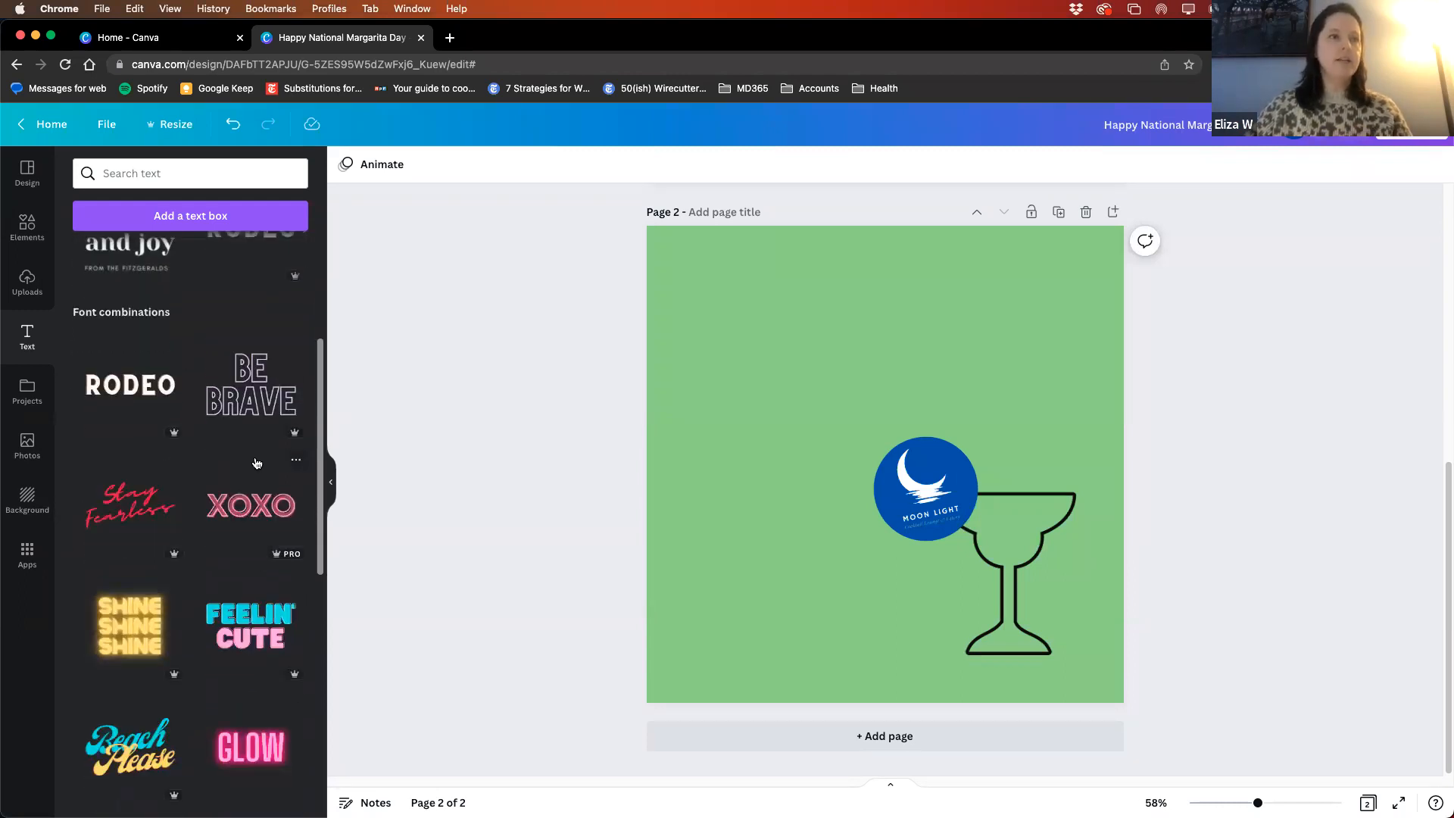
pyautogui.scroll(-5, 219, 527)
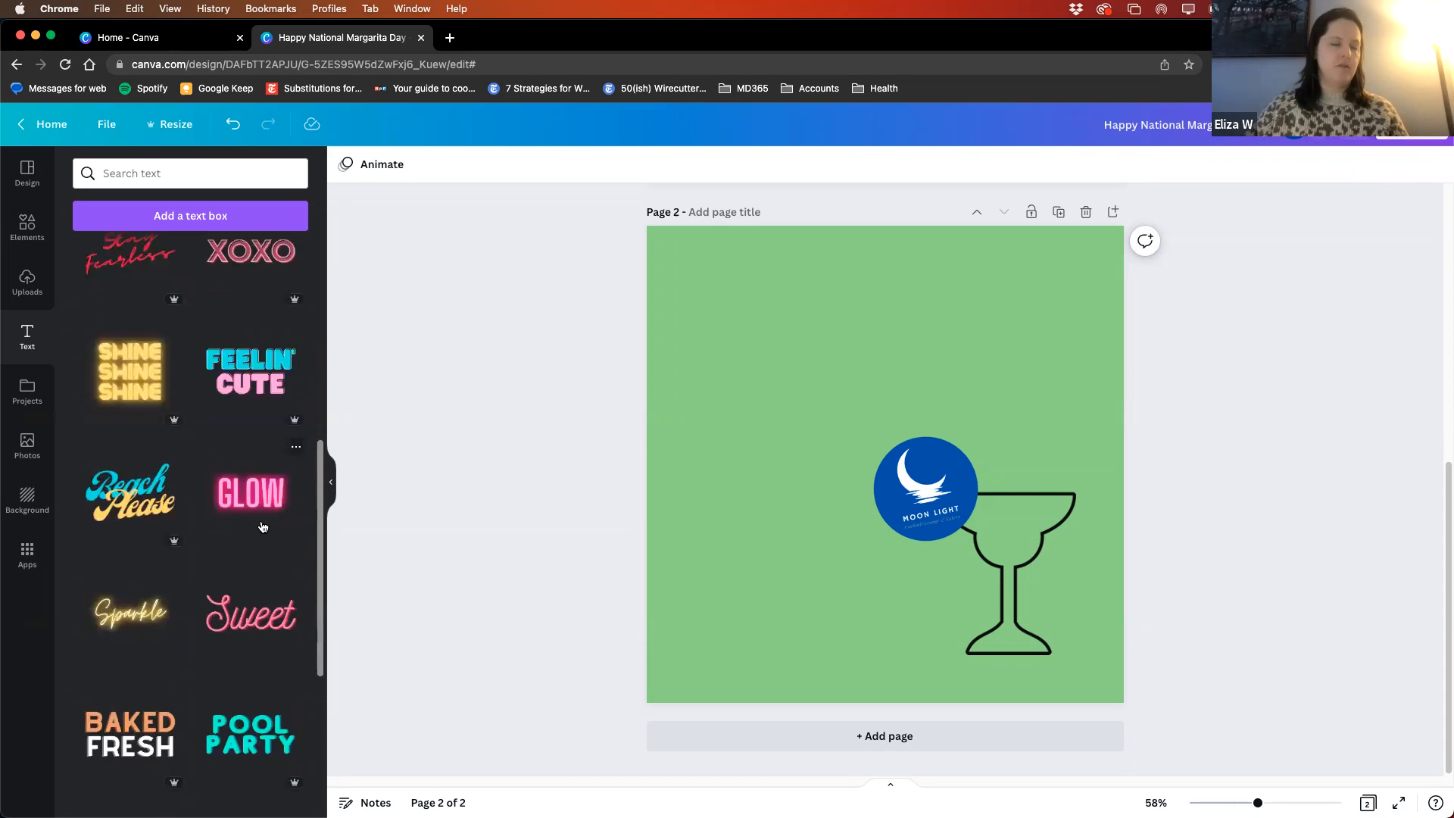
pyautogui.scroll(-3, 263, 526)
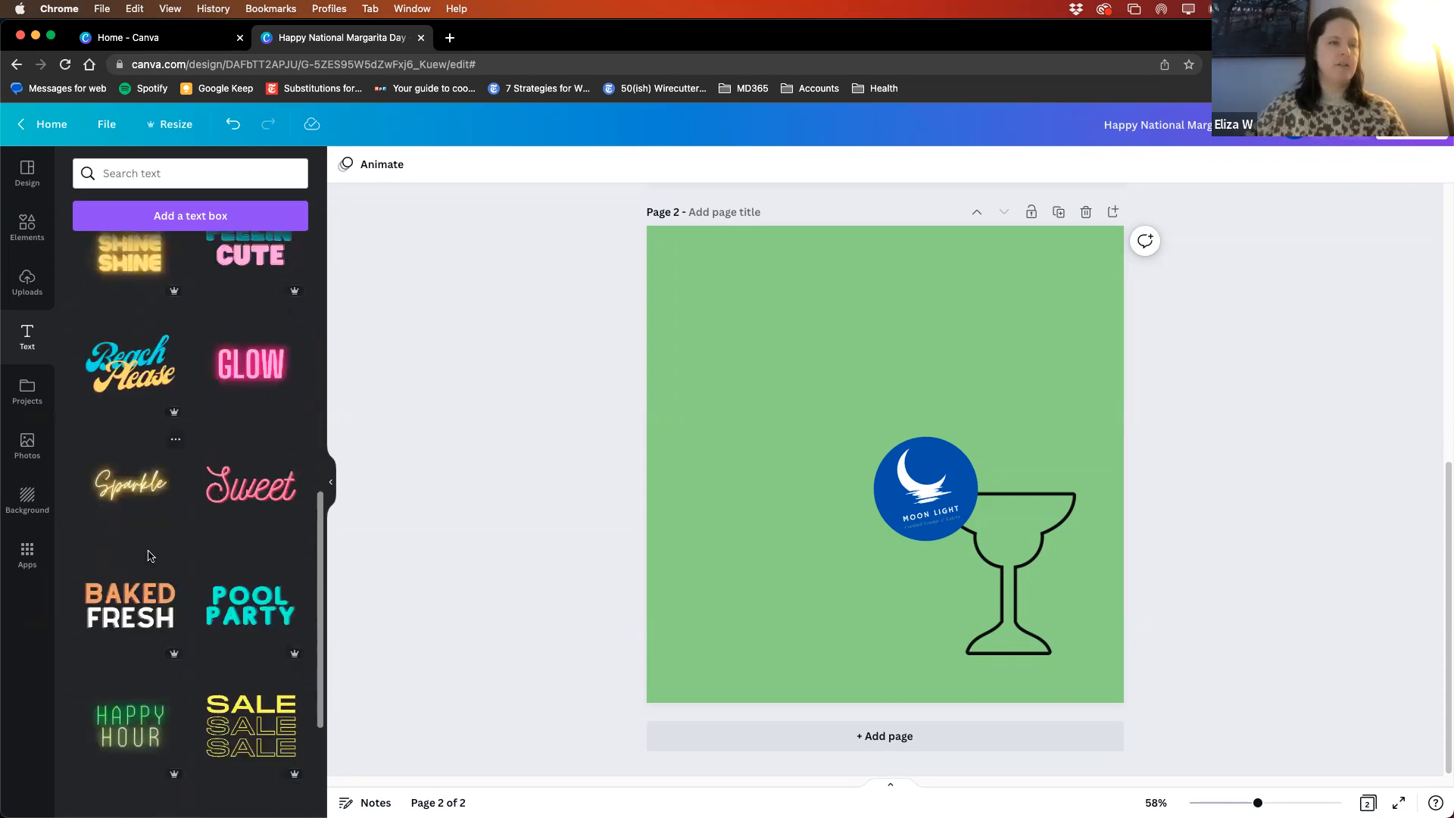
pyautogui.scroll(-5, 159, 640)
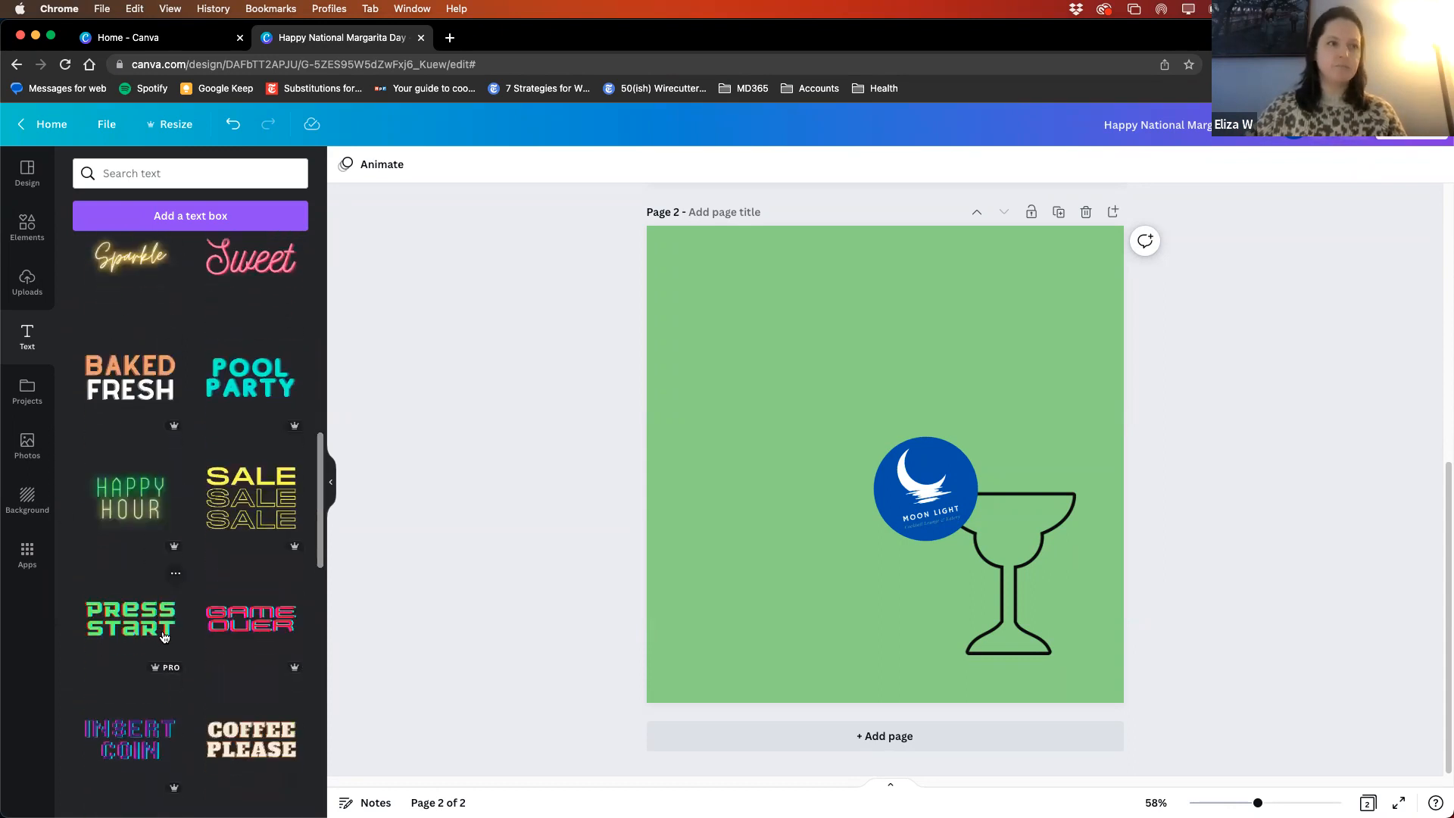
pyautogui.scroll(15, 184, 624)
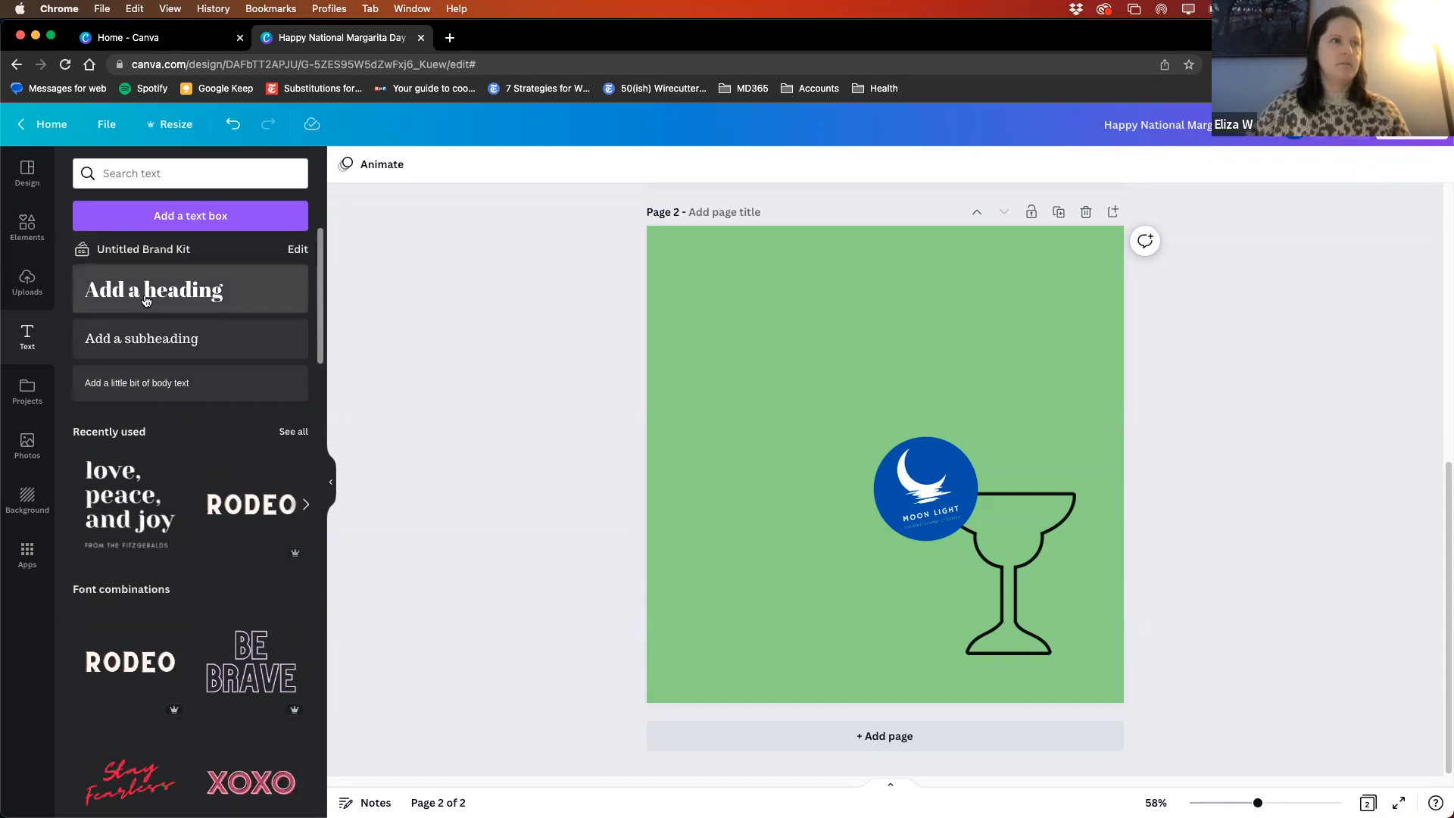
# - Add a heading in page 2's upper left area reading "Happy National Margarita Day!"
pyautogui.click(146, 300)
pyautogui.moveTo(886, 489); pyautogui.dragTo(768, 368)
pyautogui.moveTo(768, 349); pyautogui.dragTo(767, 333)
pyautogui.write('Happy National')
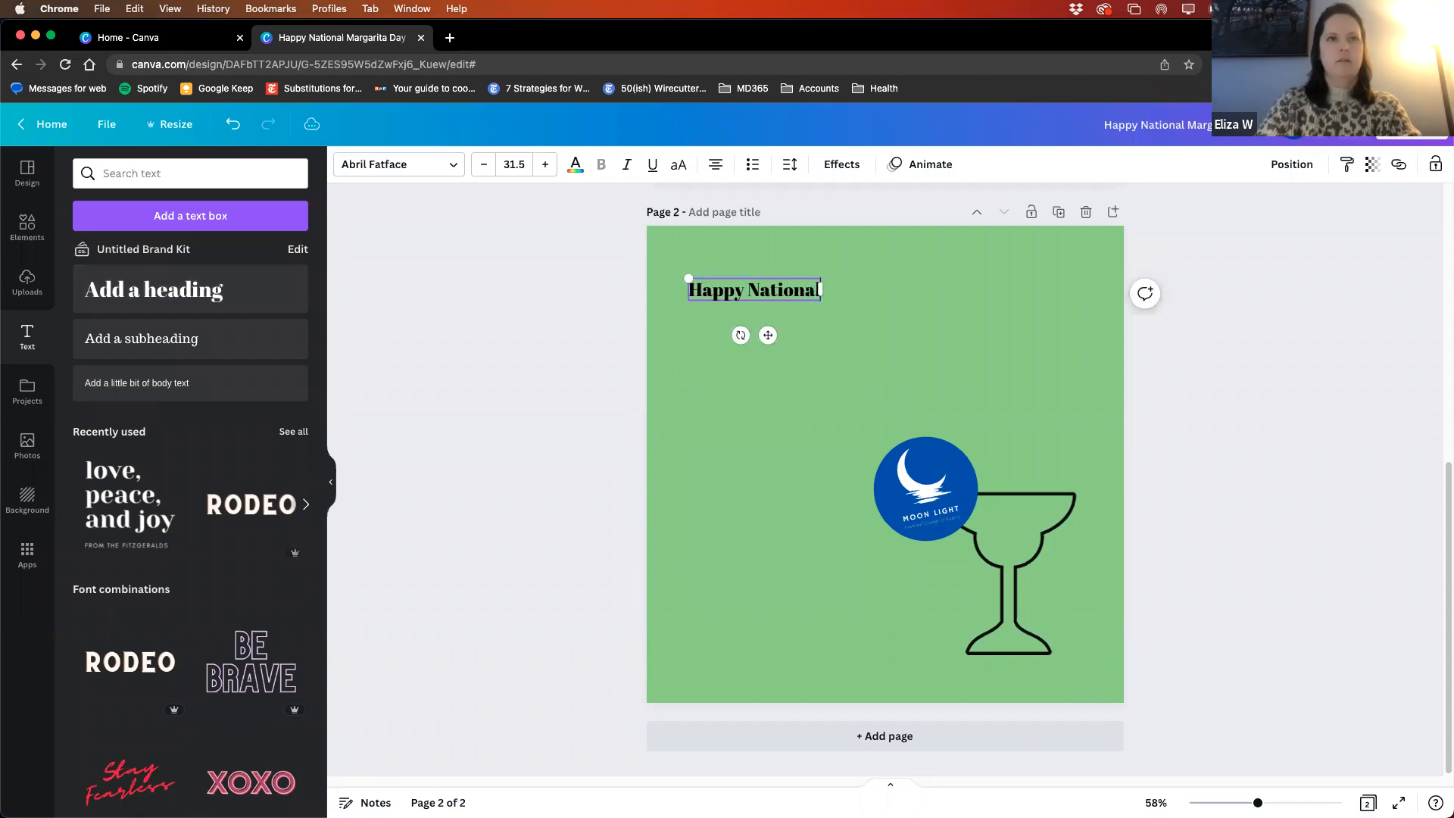
pyautogui.write(' Marga')
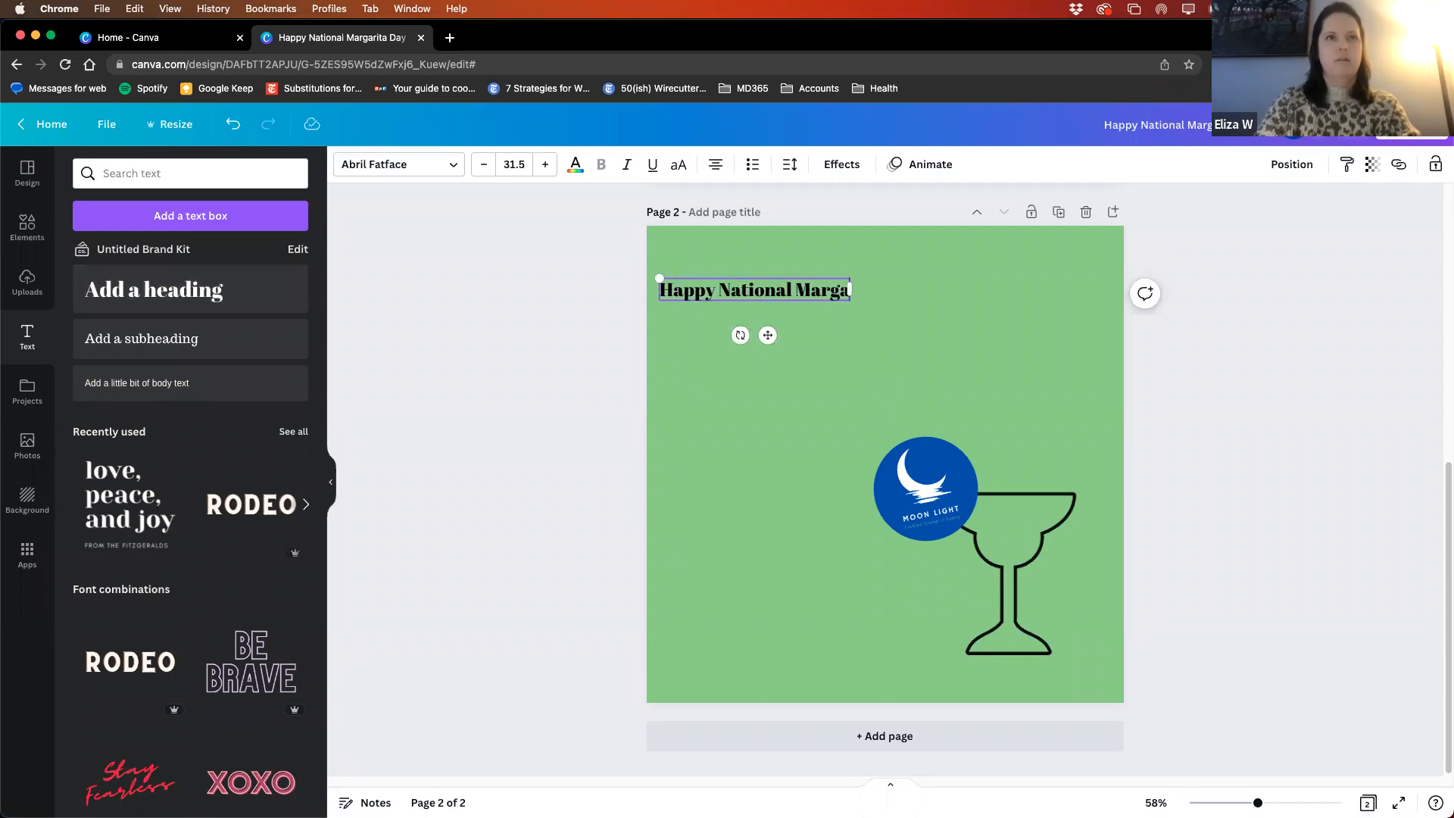
pyautogui.write('rita Day!')
# - Widen the heading's text box to fit on one line, reposition it near the page's top and left-align the text
pyautogui.moveTo(861, 299); pyautogui.dragTo(966, 311)
pyautogui.moveTo(824, 335); pyautogui.dragTo(850, 337)
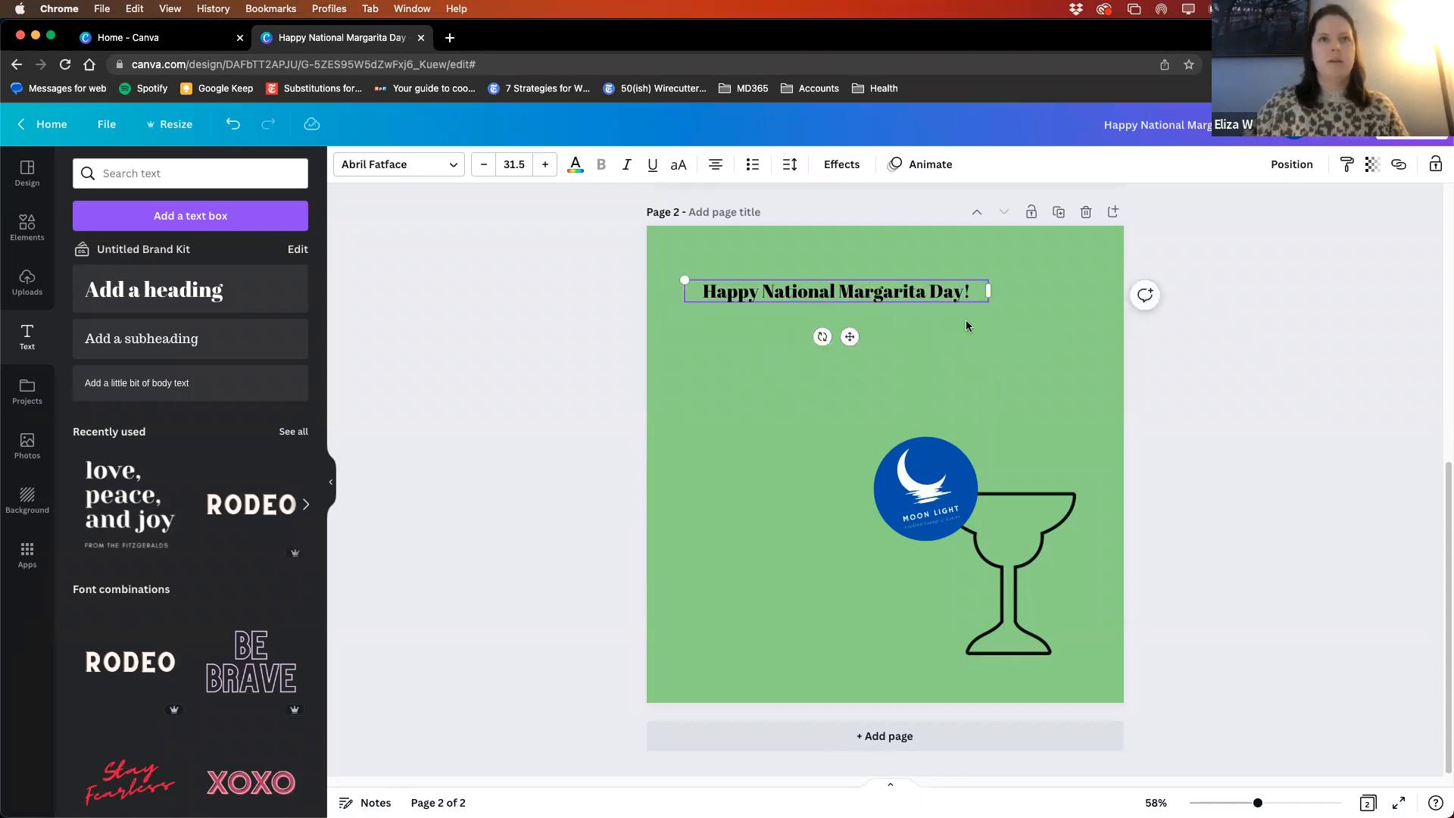
pyautogui.click(721, 170)
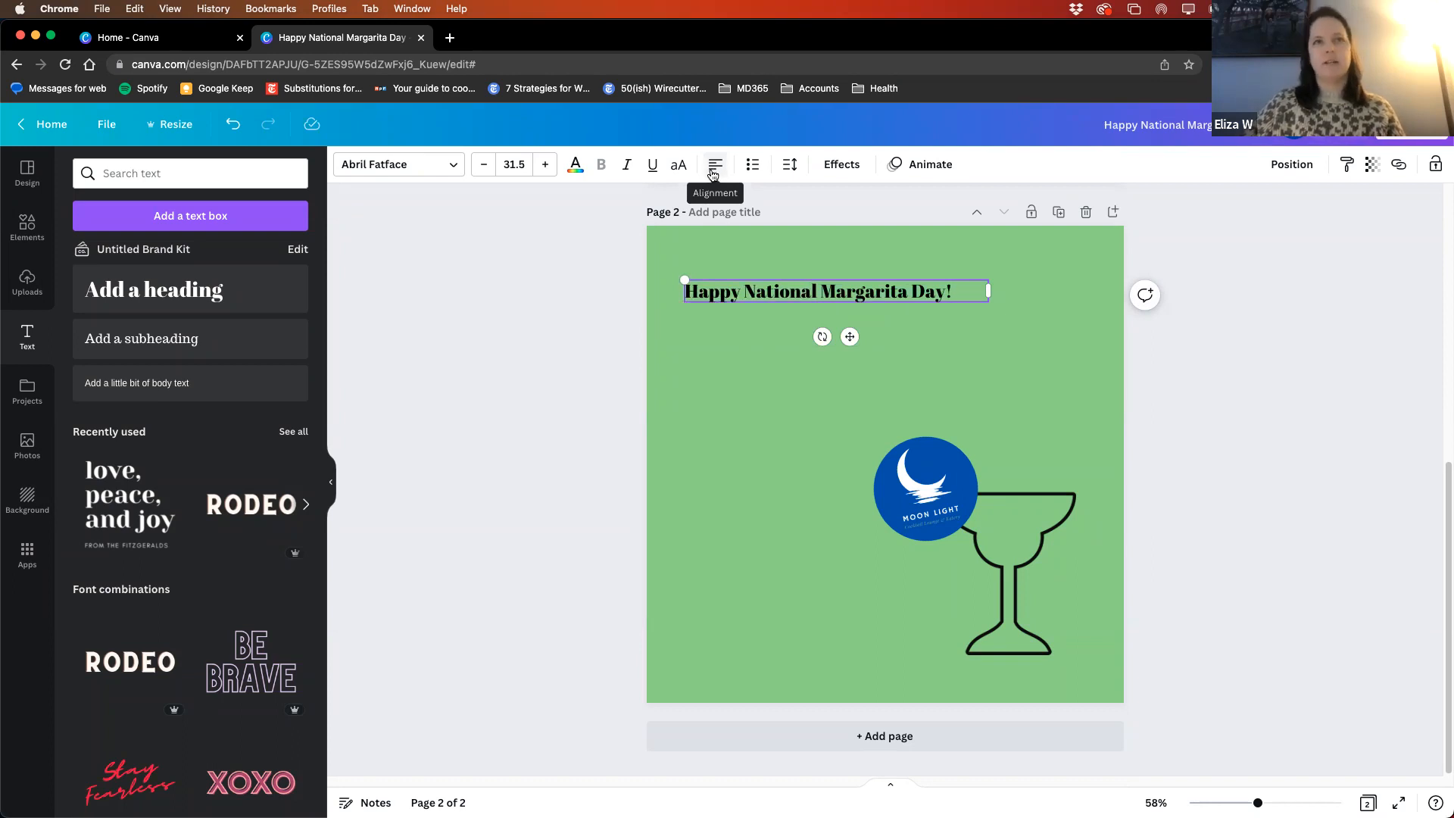
pyautogui.click(1027, 337)
# - Change the font of the "Happy National Margarita Day!" heading to Six Hands Marker
pyautogui.click(939, 294)
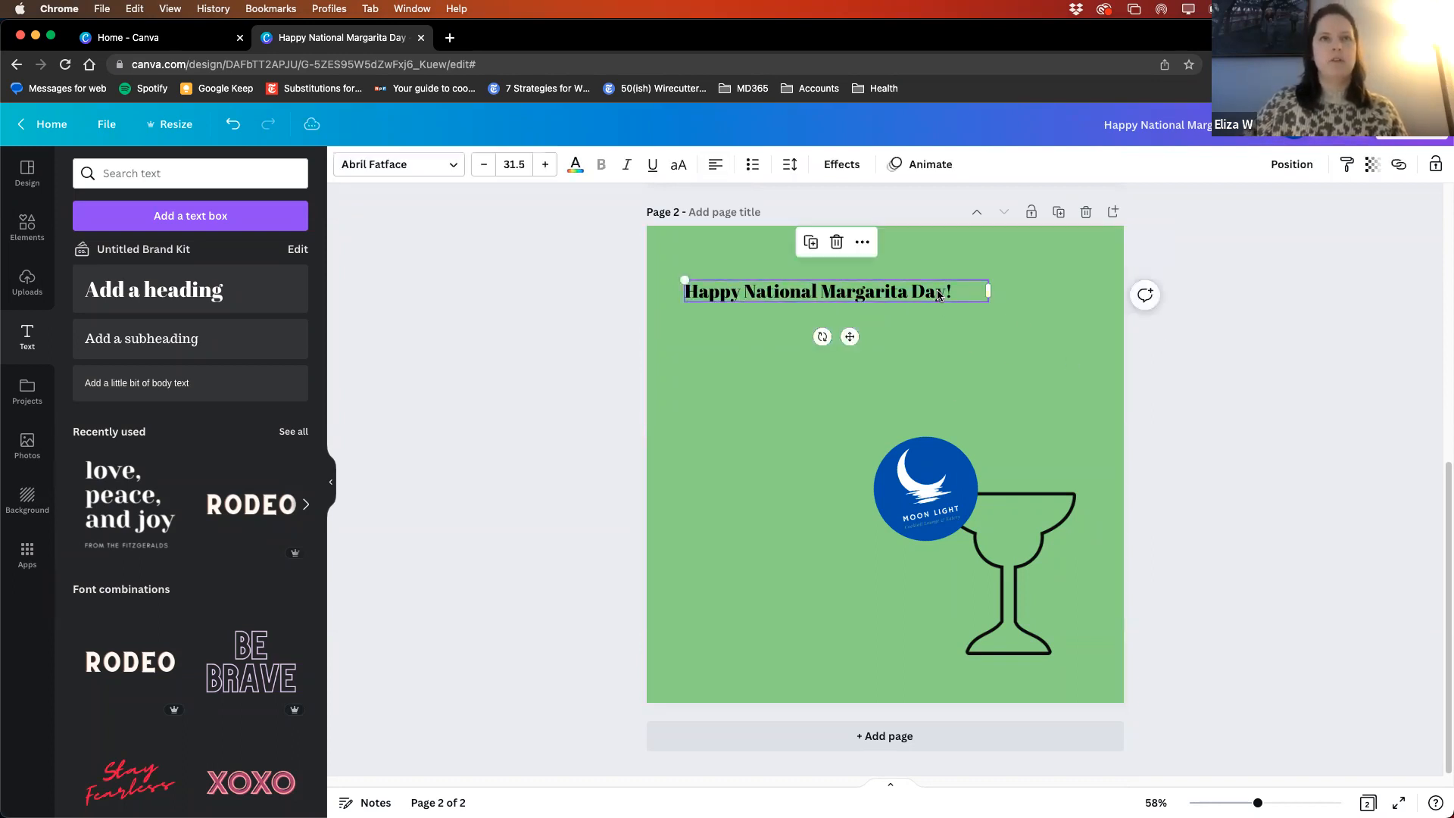
pyautogui.click(454, 167)
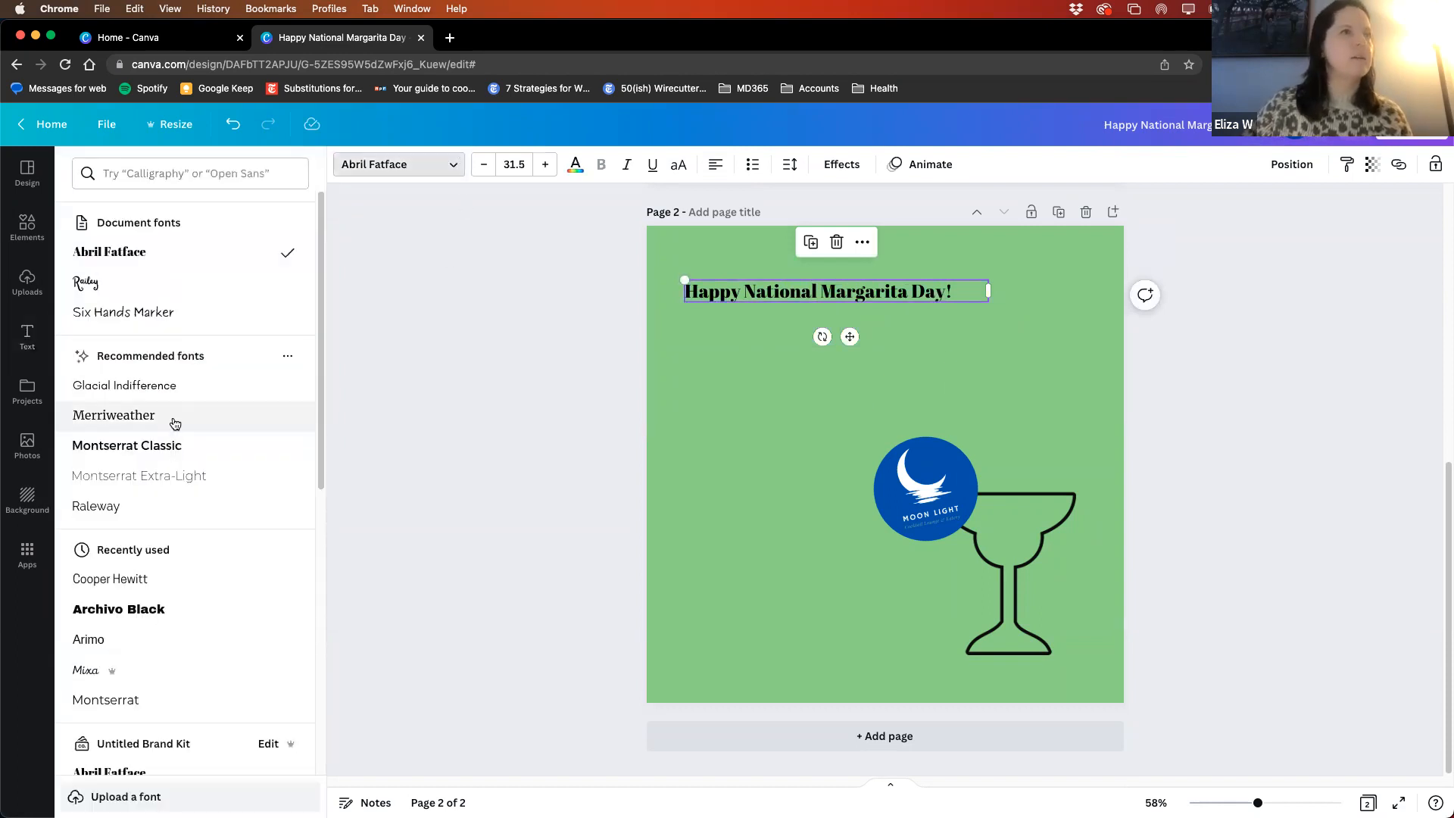
pyautogui.click(119, 311)
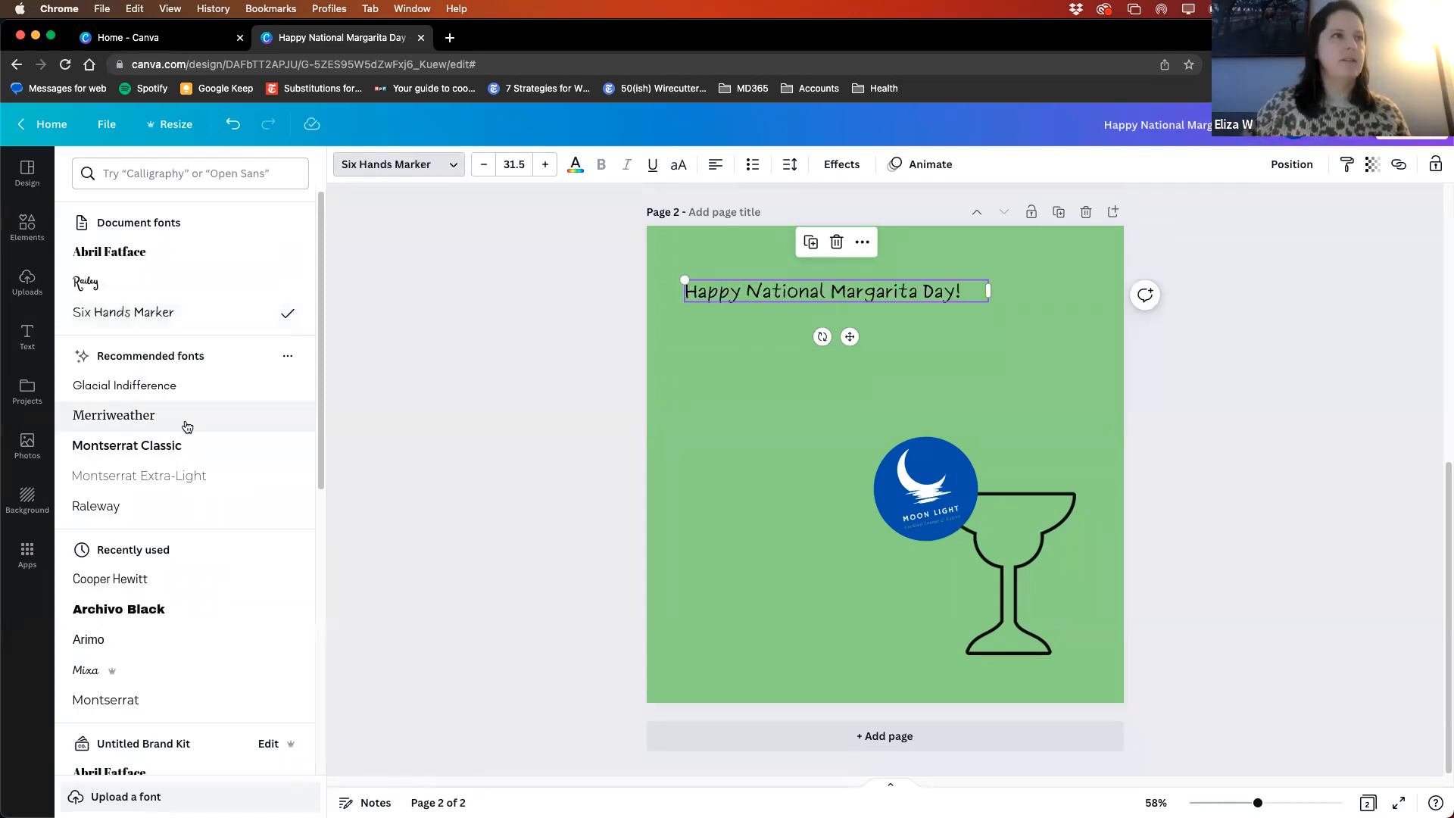
# - Browse the popular fonts and search the font list for Lora, leaving the heading's font as it is
pyautogui.scroll(-7, 142, 513)
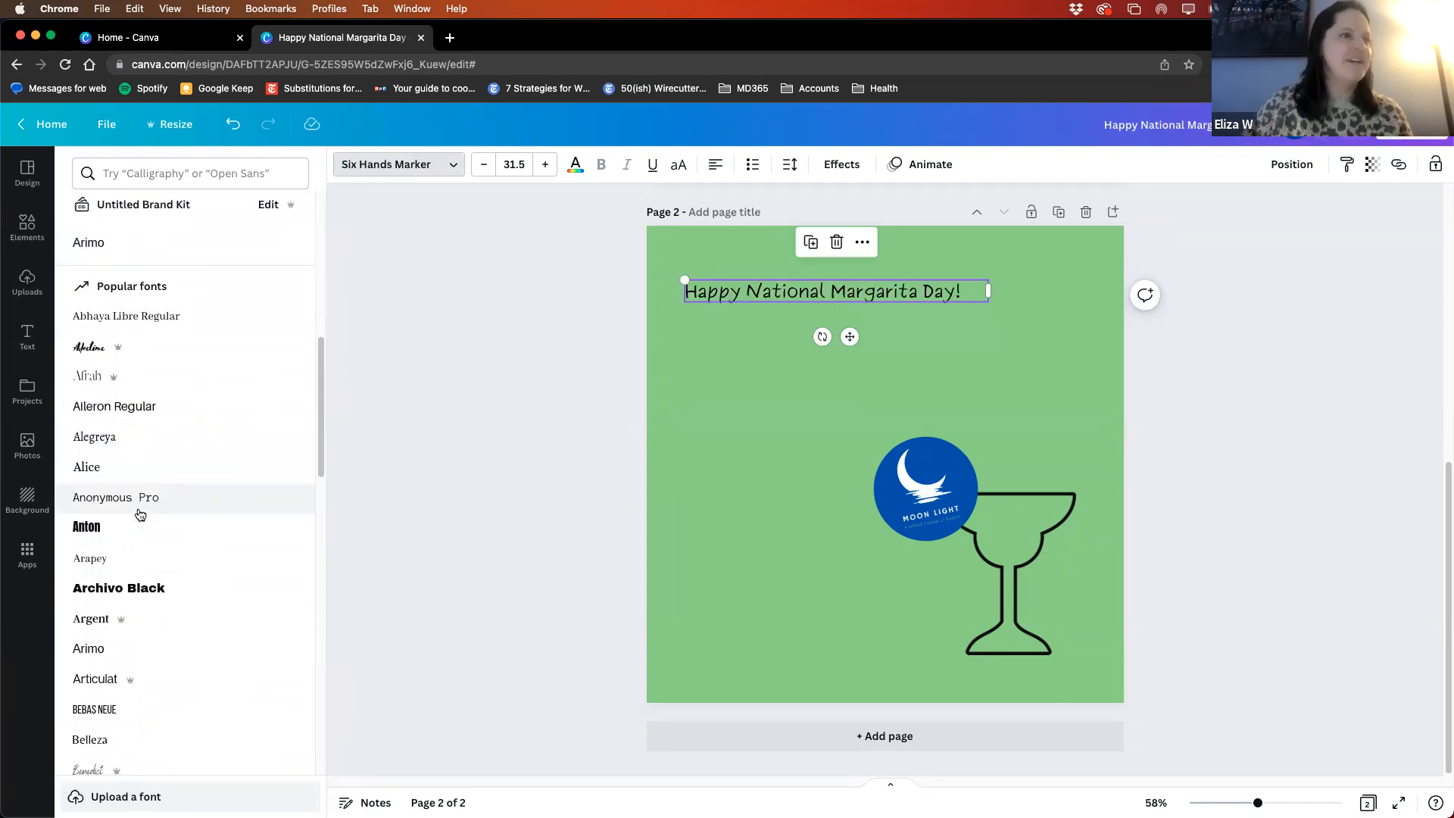
pyautogui.scroll(-10, 163, 545)
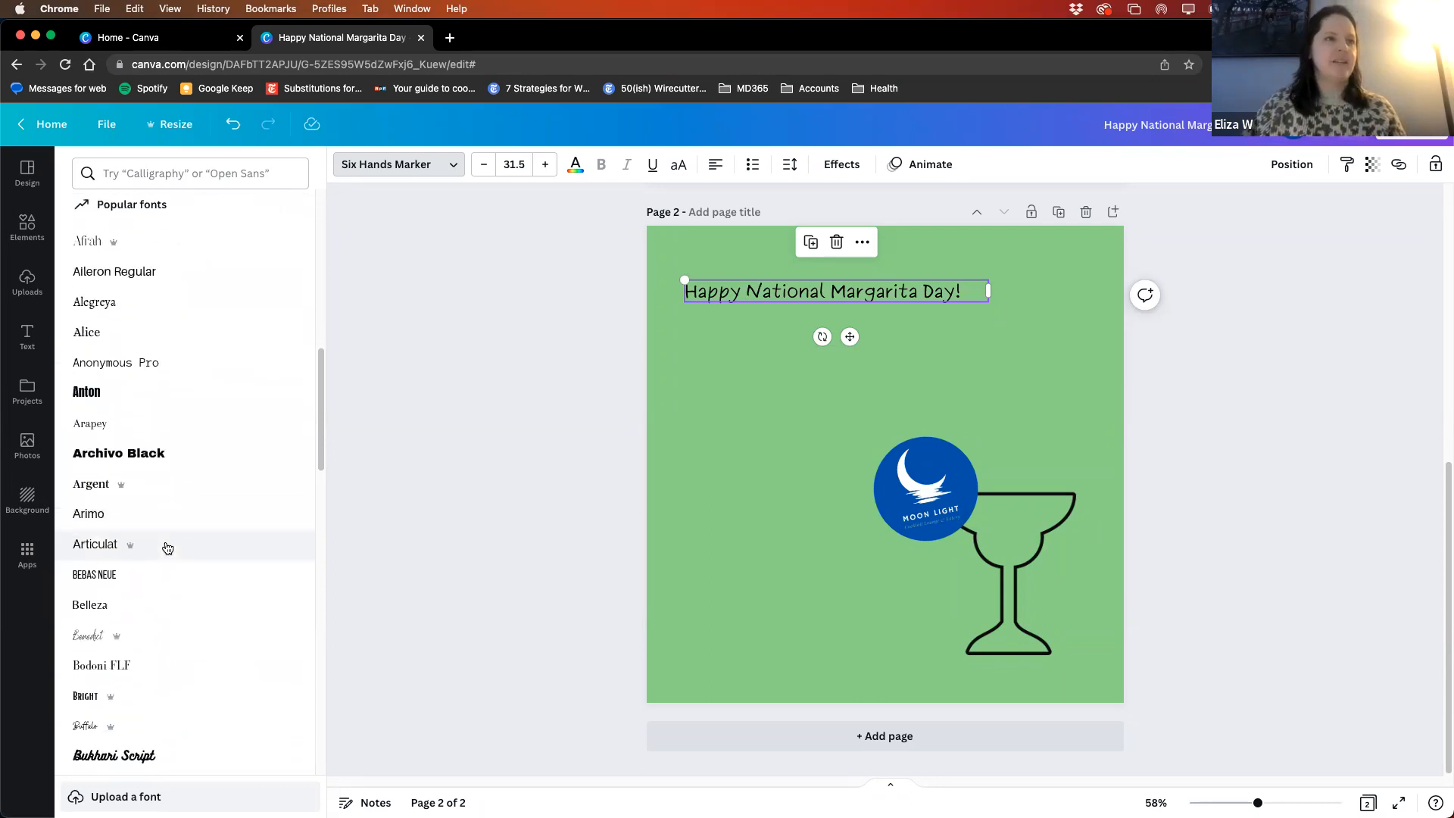
pyautogui.scroll(-10, 167, 547)
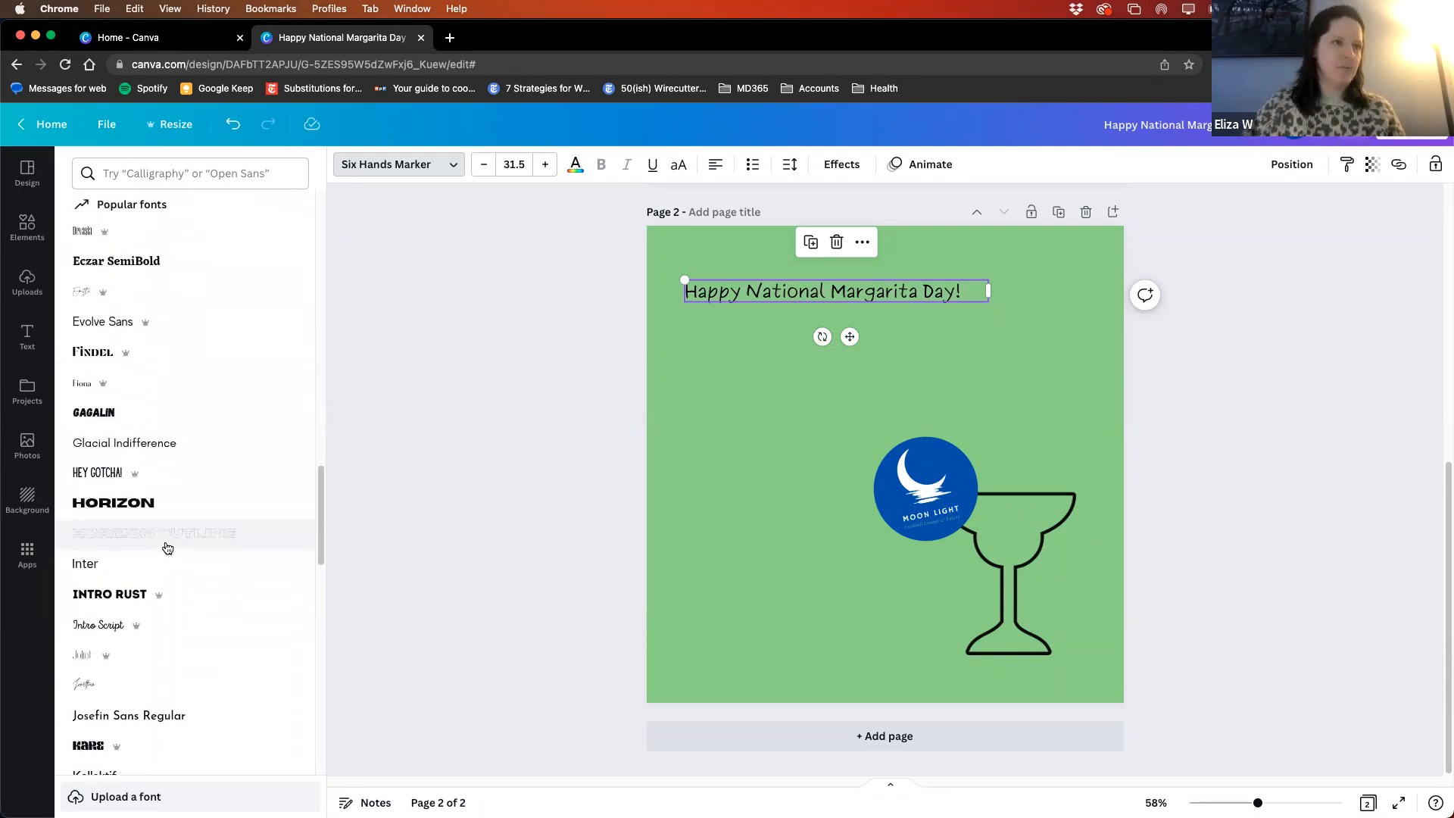
pyautogui.scroll(-10, 174, 552)
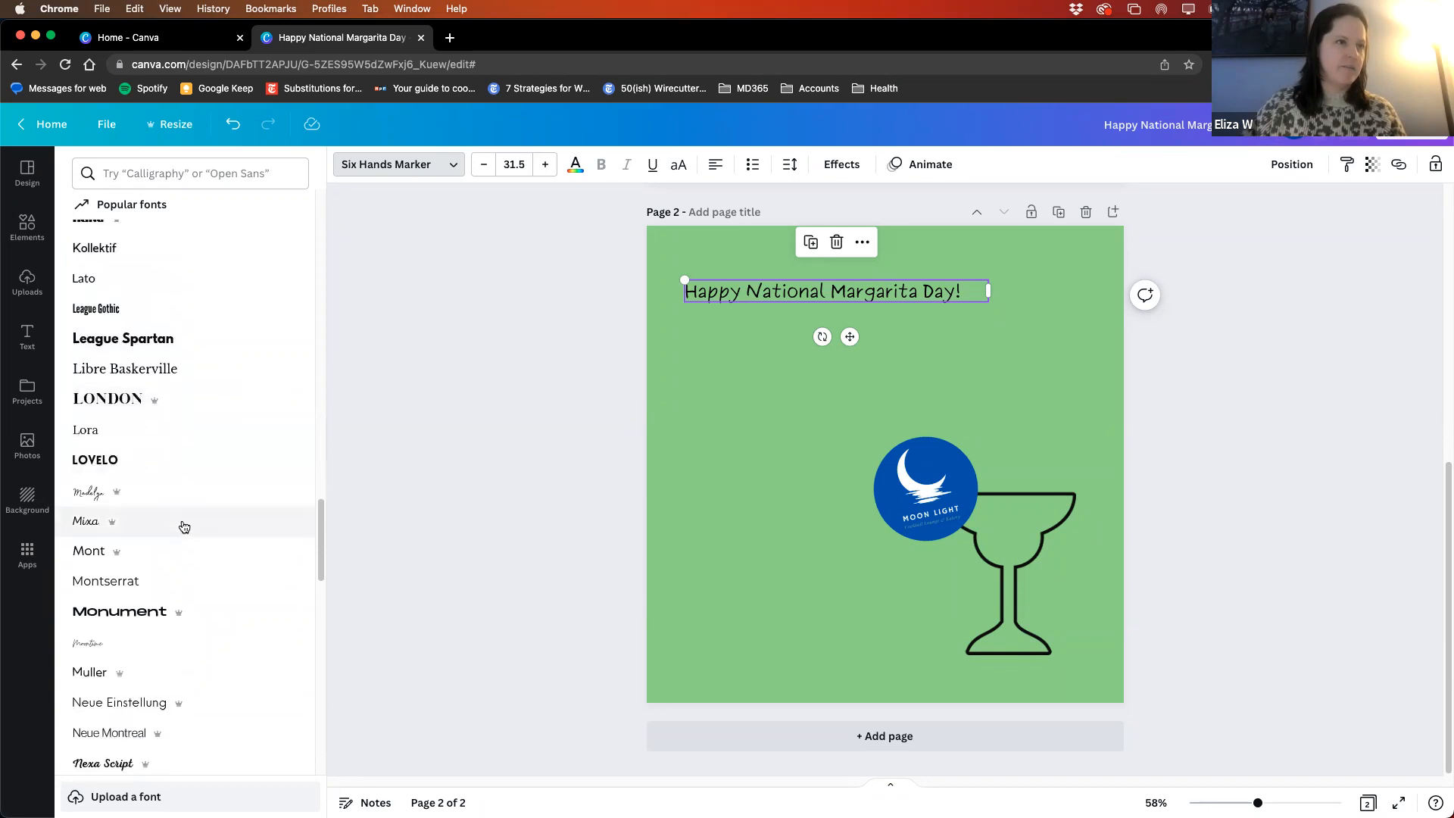
pyautogui.scroll(-3, 183, 551)
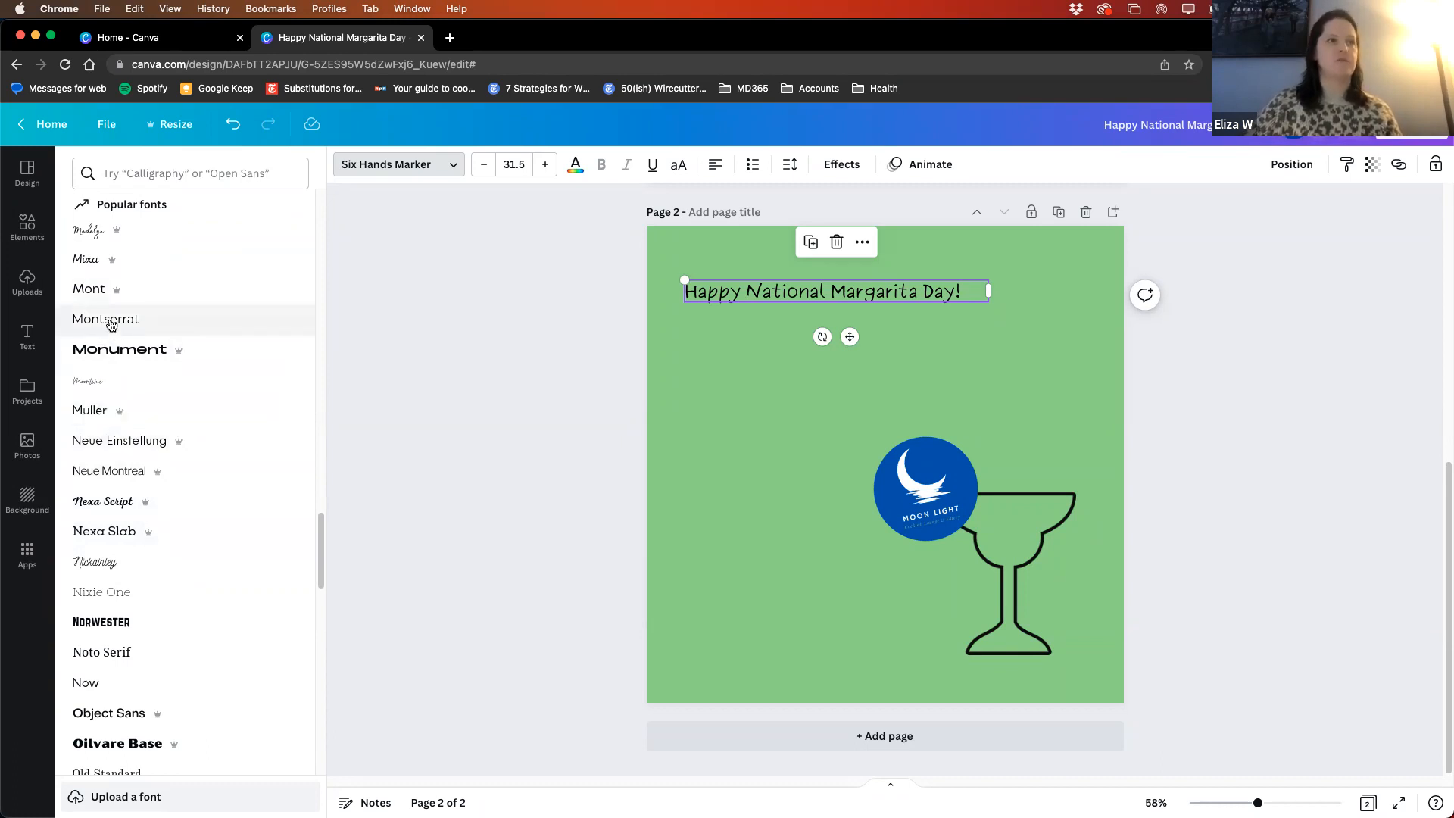
pyautogui.scroll(20, 202, 443)
pyautogui.scroll(10, 202, 447)
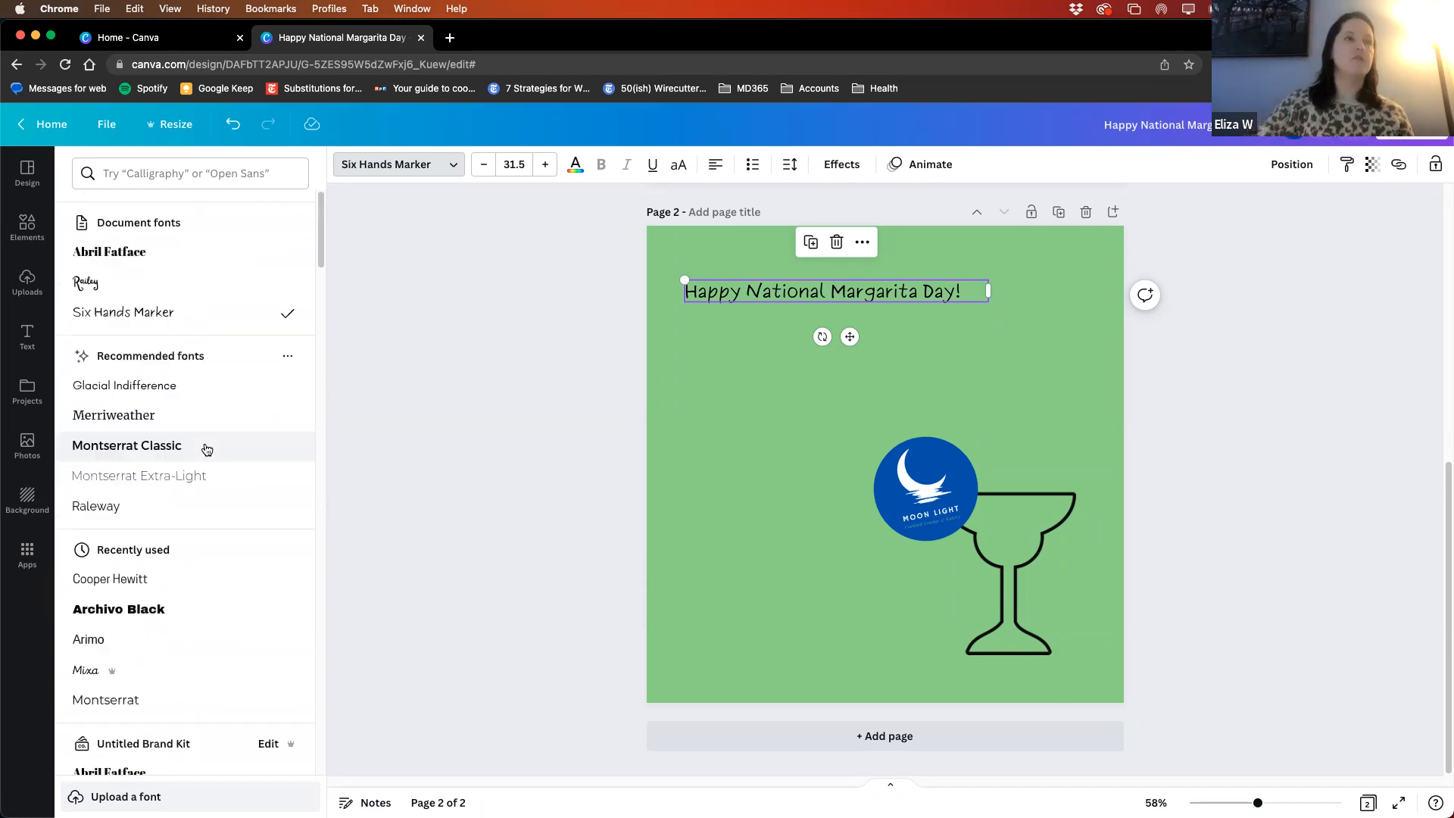
pyautogui.click(177, 175)
pyautogui.write('Lora')
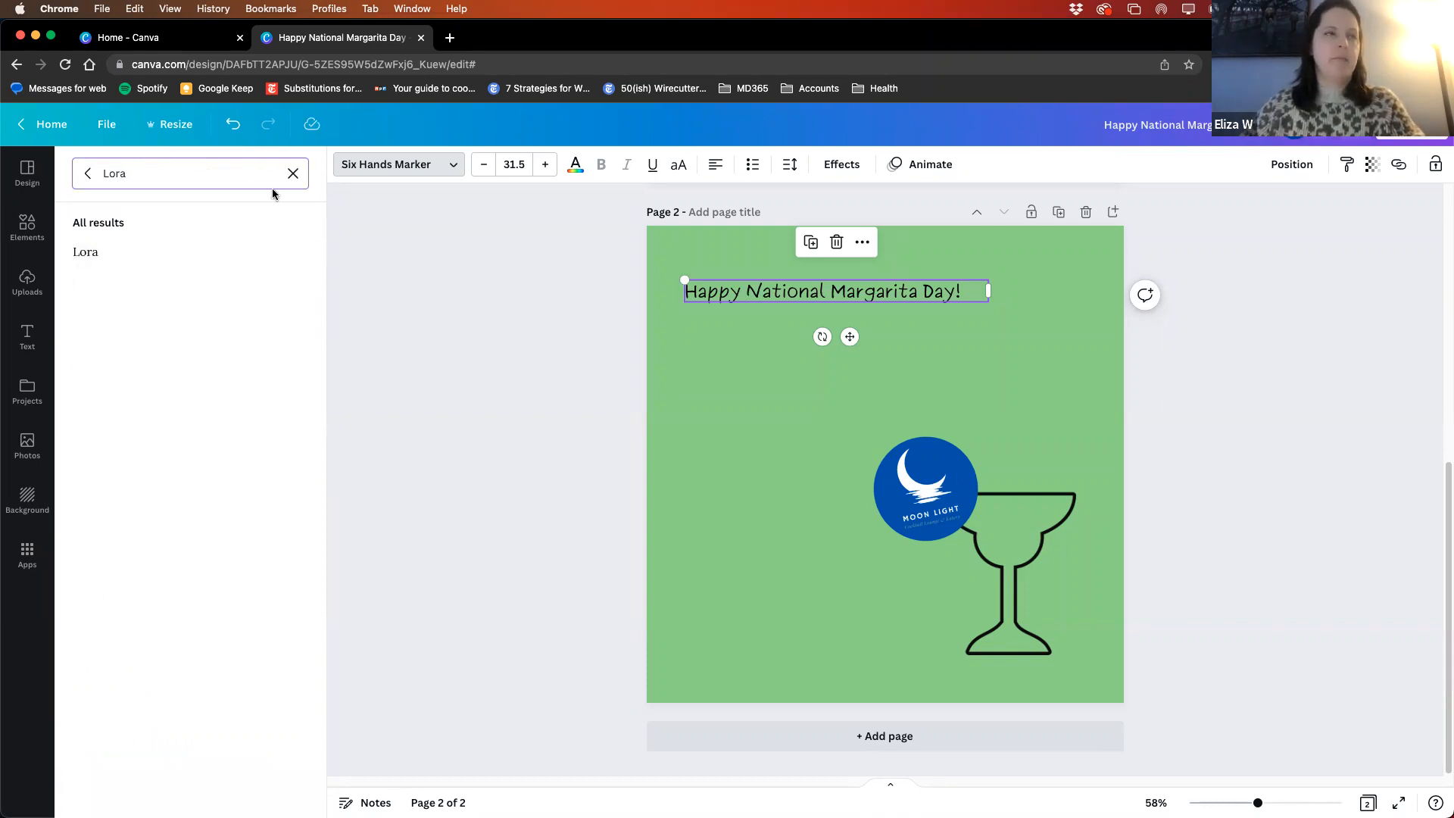
pyautogui.click(88, 176)
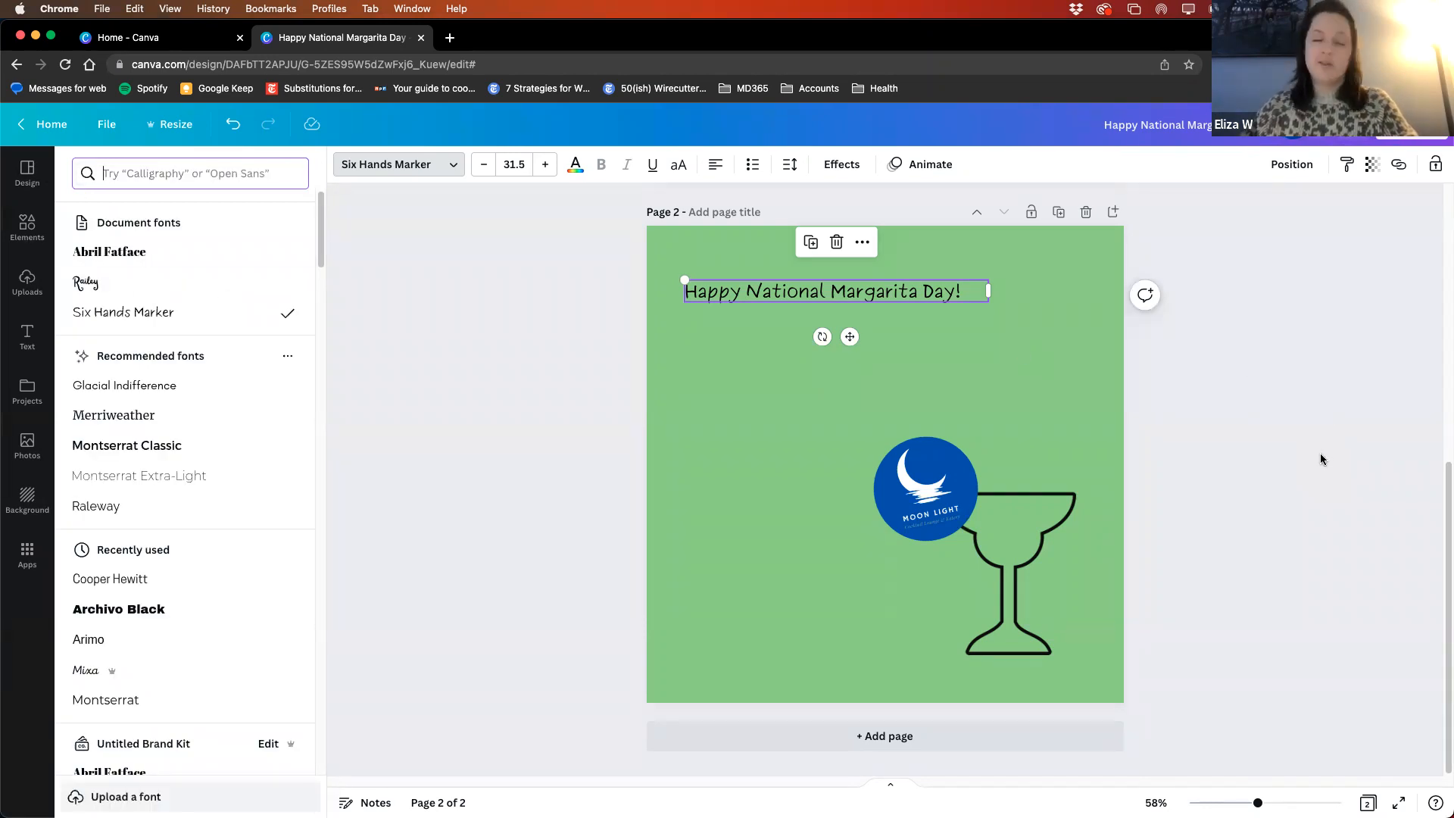
pyautogui.press('Escape')
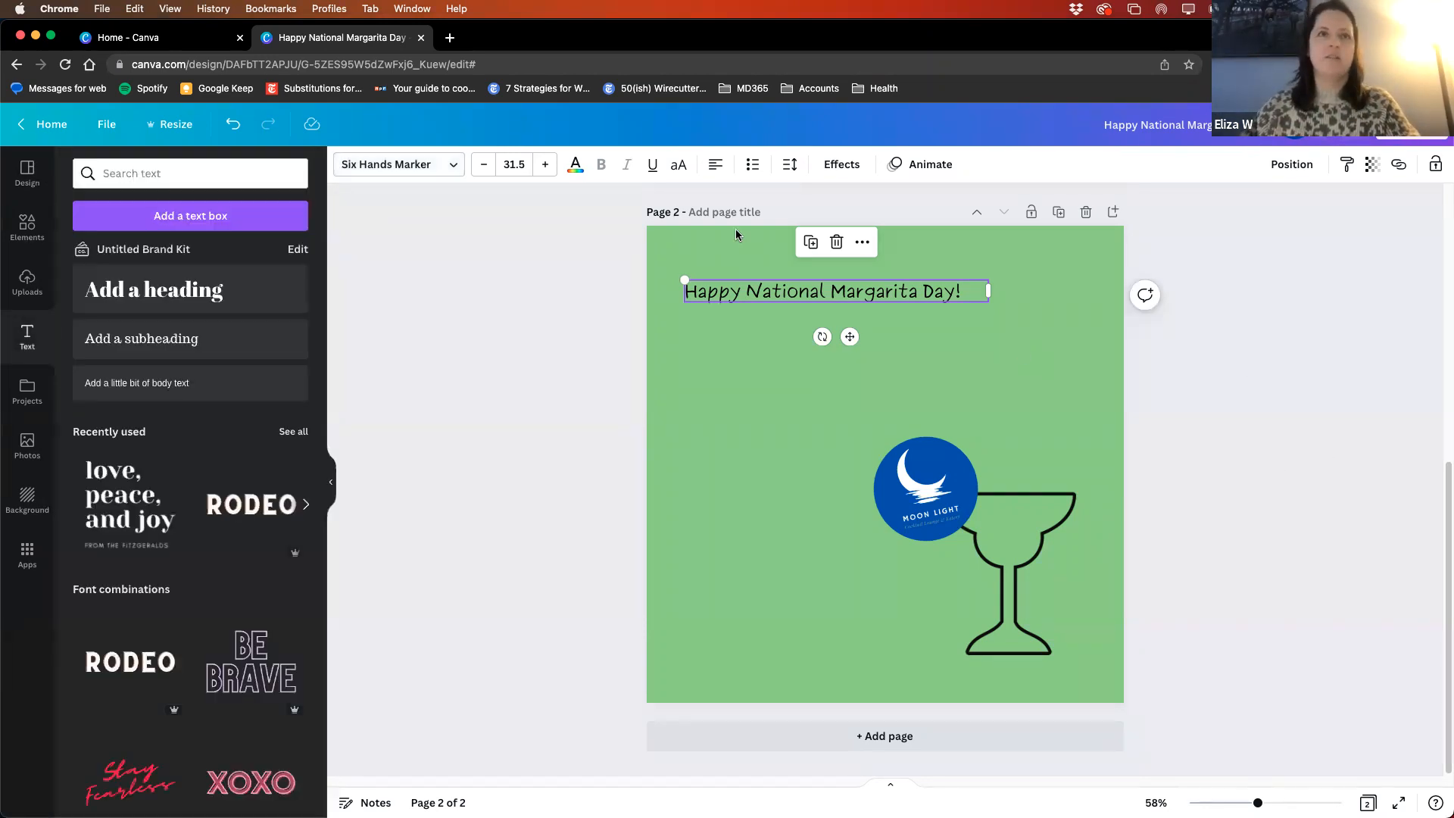
# - Duplicate the "Happy National Margarita Day!" heading by copy and paste, and place the copy directly below the original, aligned with it
pyautogui.click(752, 296)
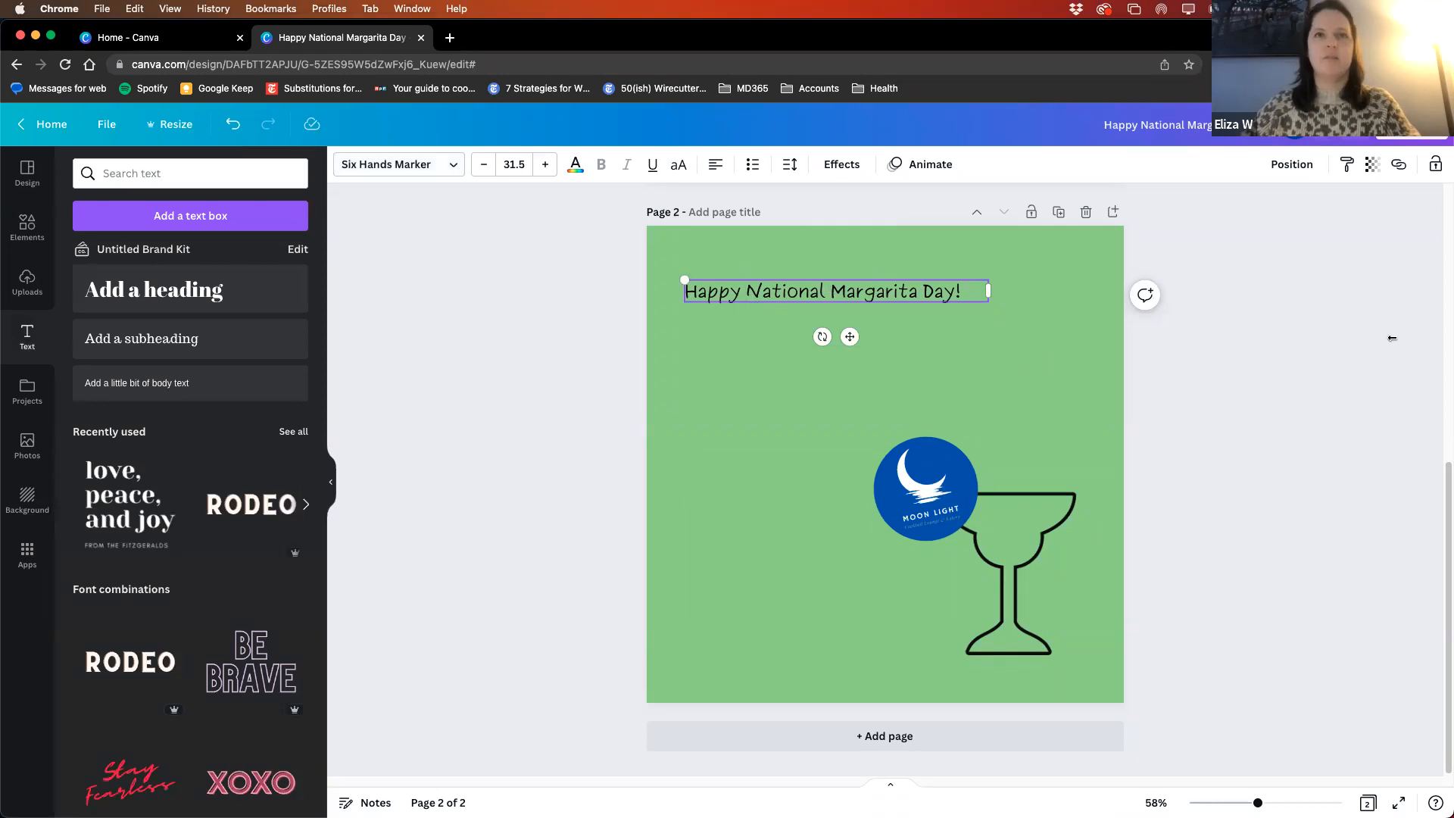
pyautogui.scroll(5, 1076, 391)
pyautogui.scroll(-5, 1075, 390)
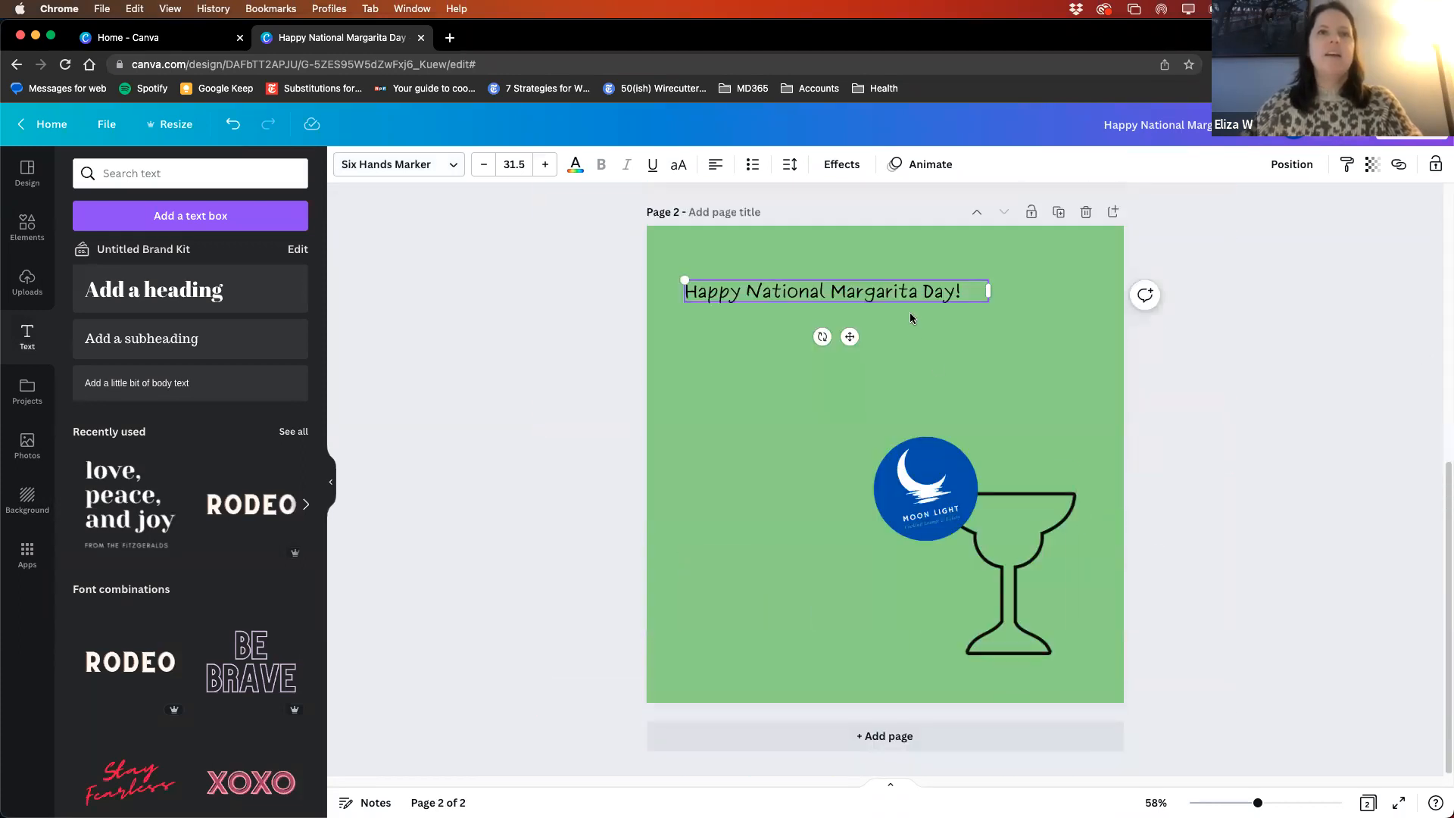
pyautogui.click(889, 294)
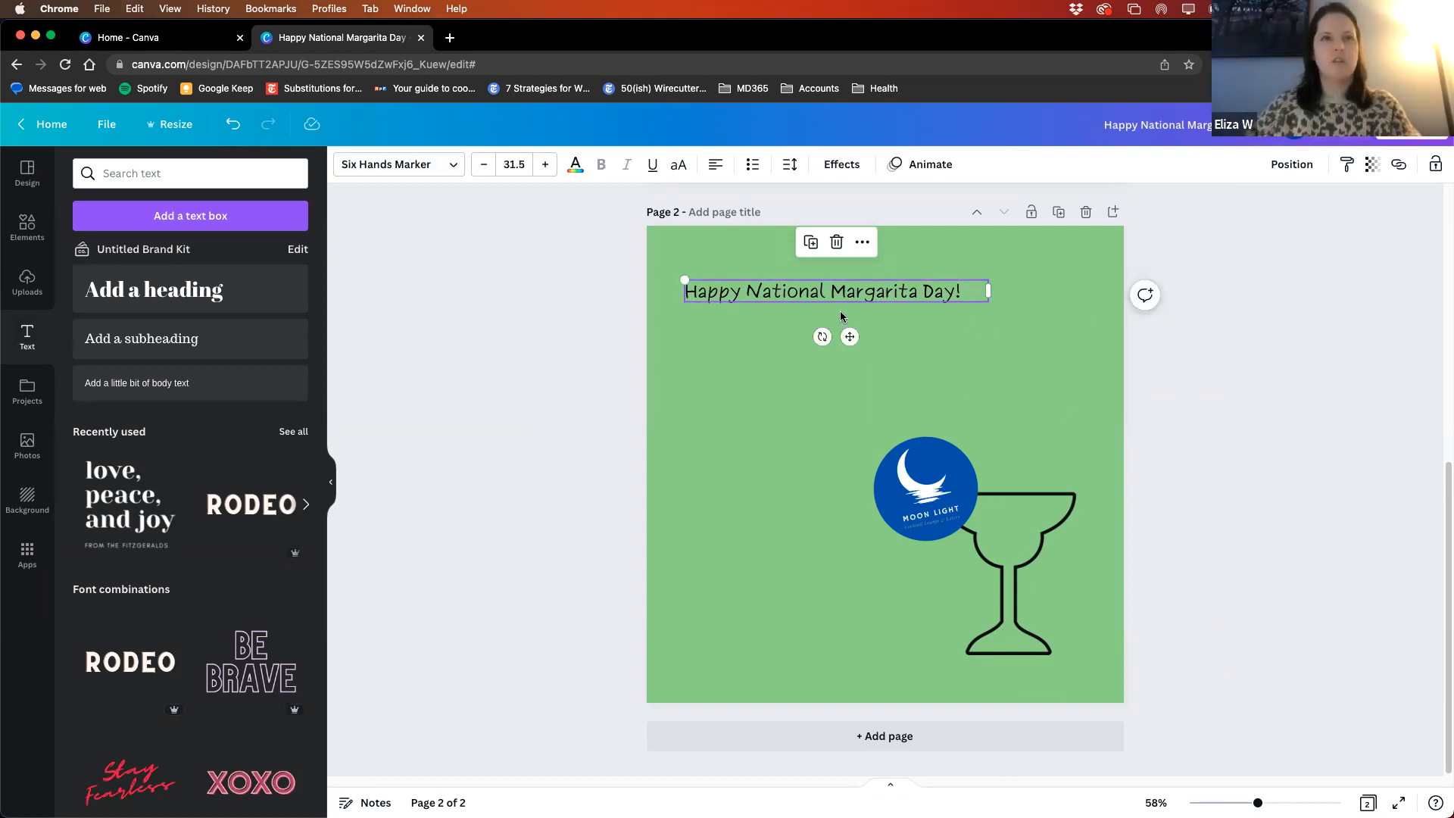
pyautogui.click(862, 241)
pyautogui.click(882, 279)
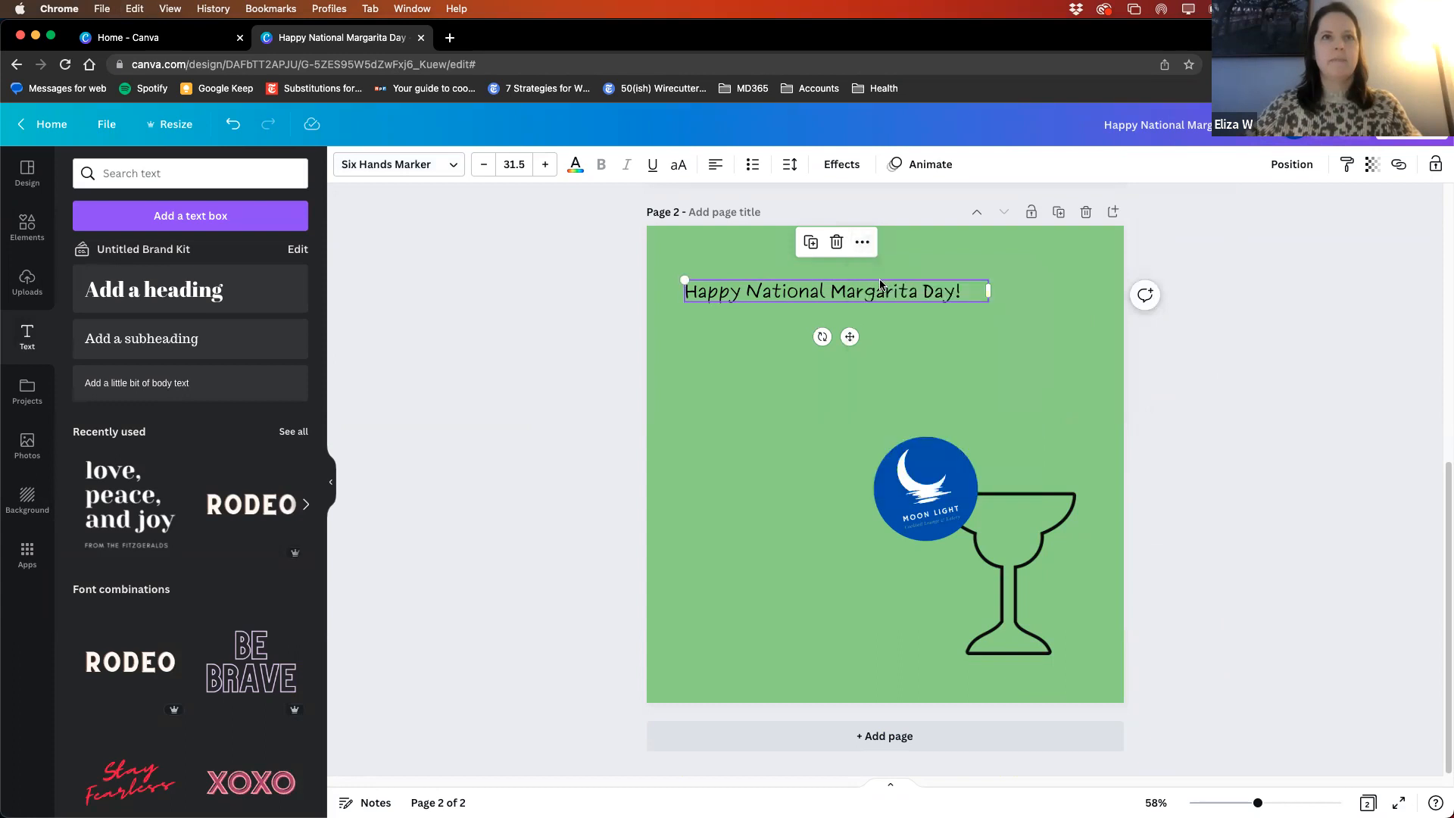
pyautogui.rightClick(890, 377)
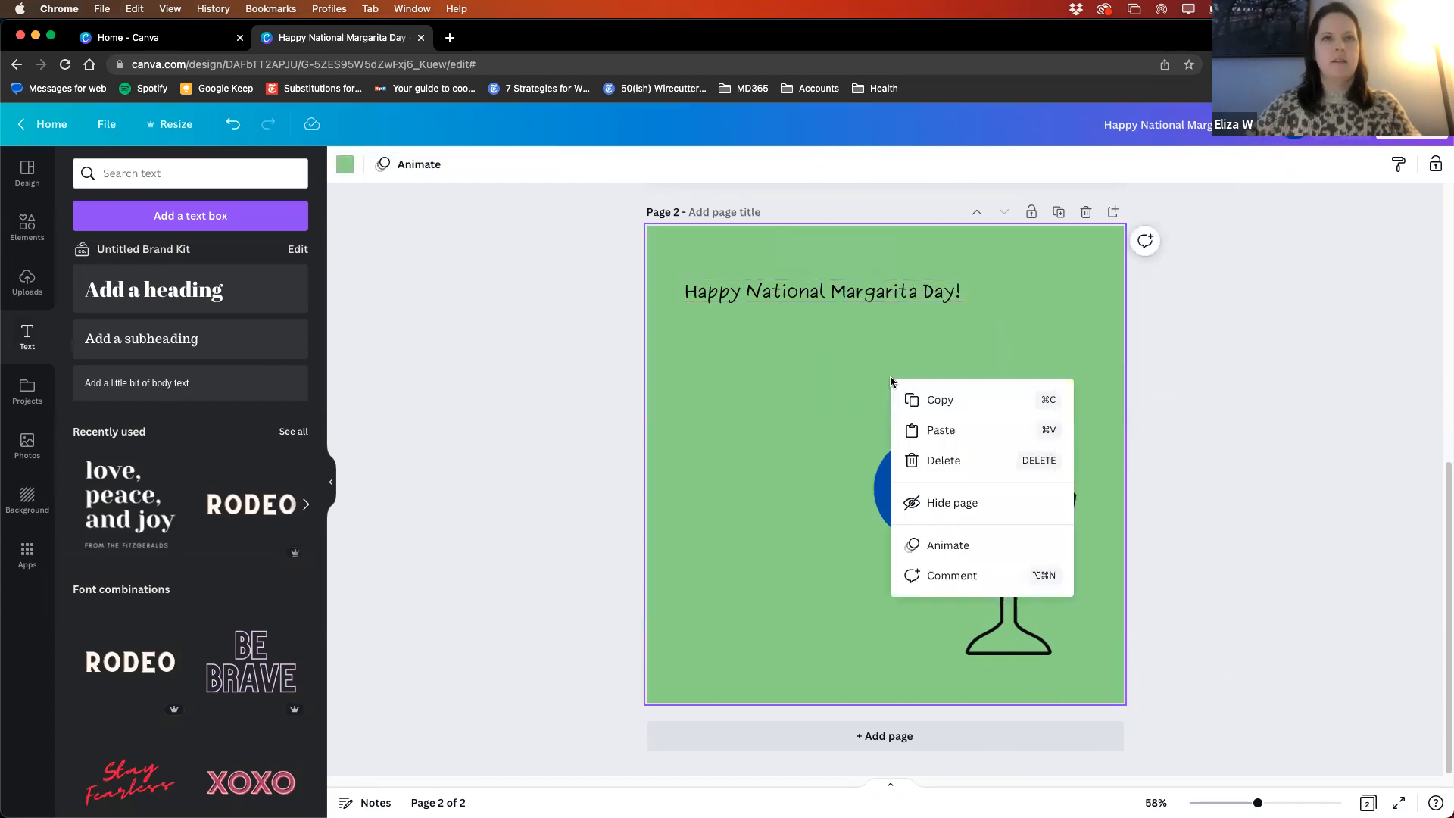
pyautogui.click(941, 431)
pyautogui.moveTo(854, 342); pyautogui.dragTo(848, 392)
# - Replace the duplicated heading's text with "$5 Margaritas at Moon Light Lounge in Northeast Harbor"
pyautogui.doubleClick(818, 348)
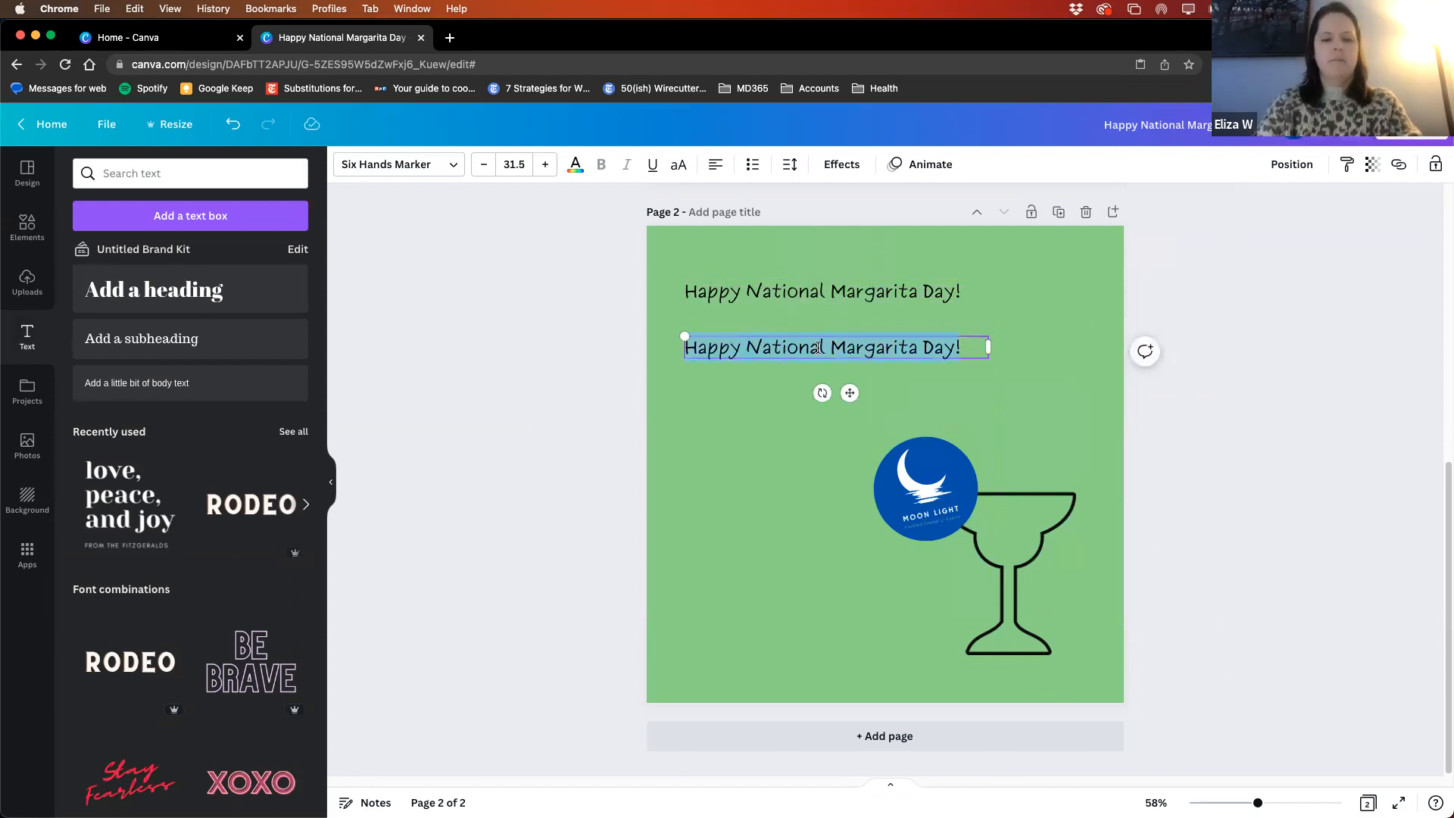
pyautogui.write('$5')
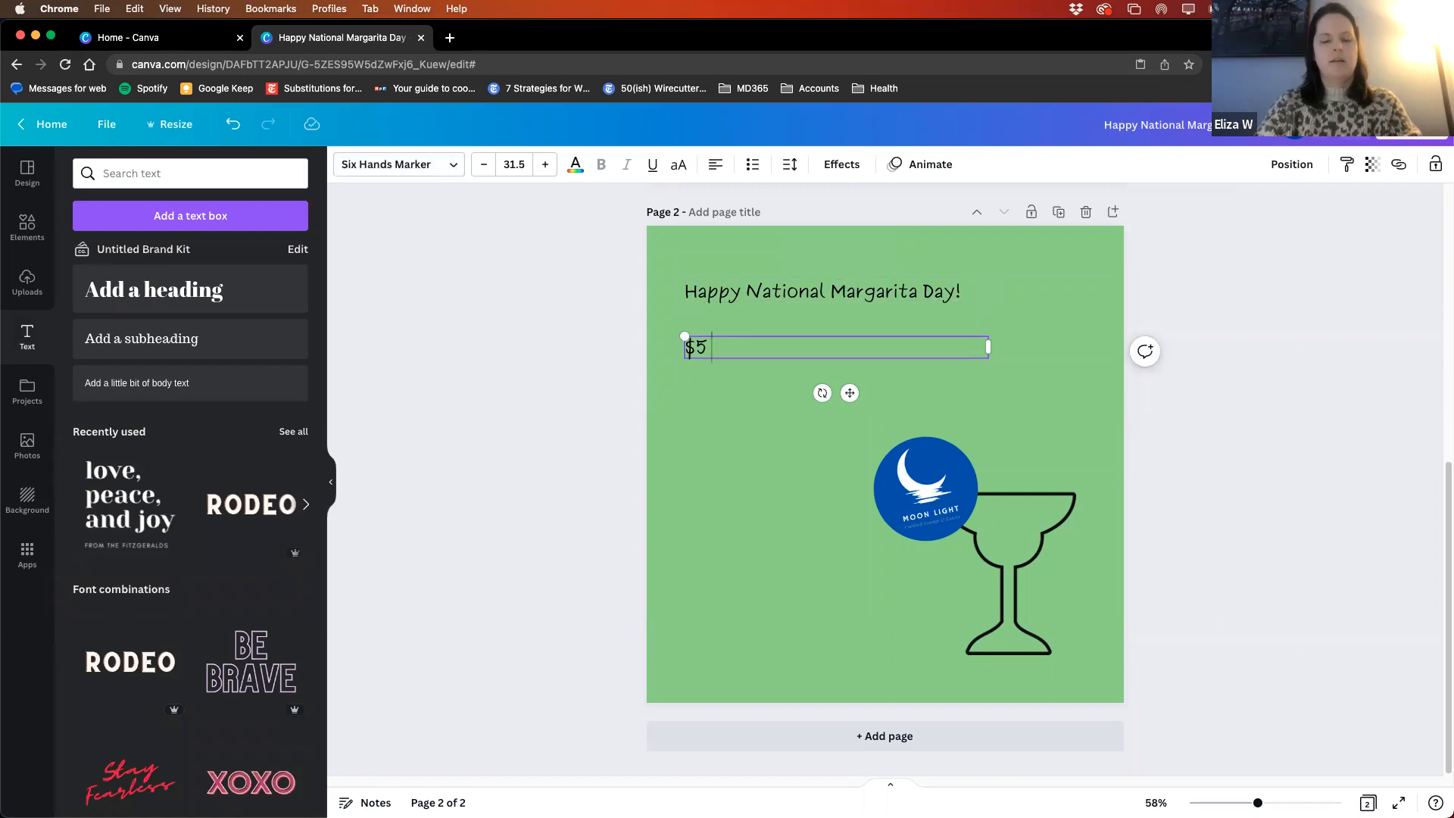
pyautogui.write(' Margaritas at Moon Light ')
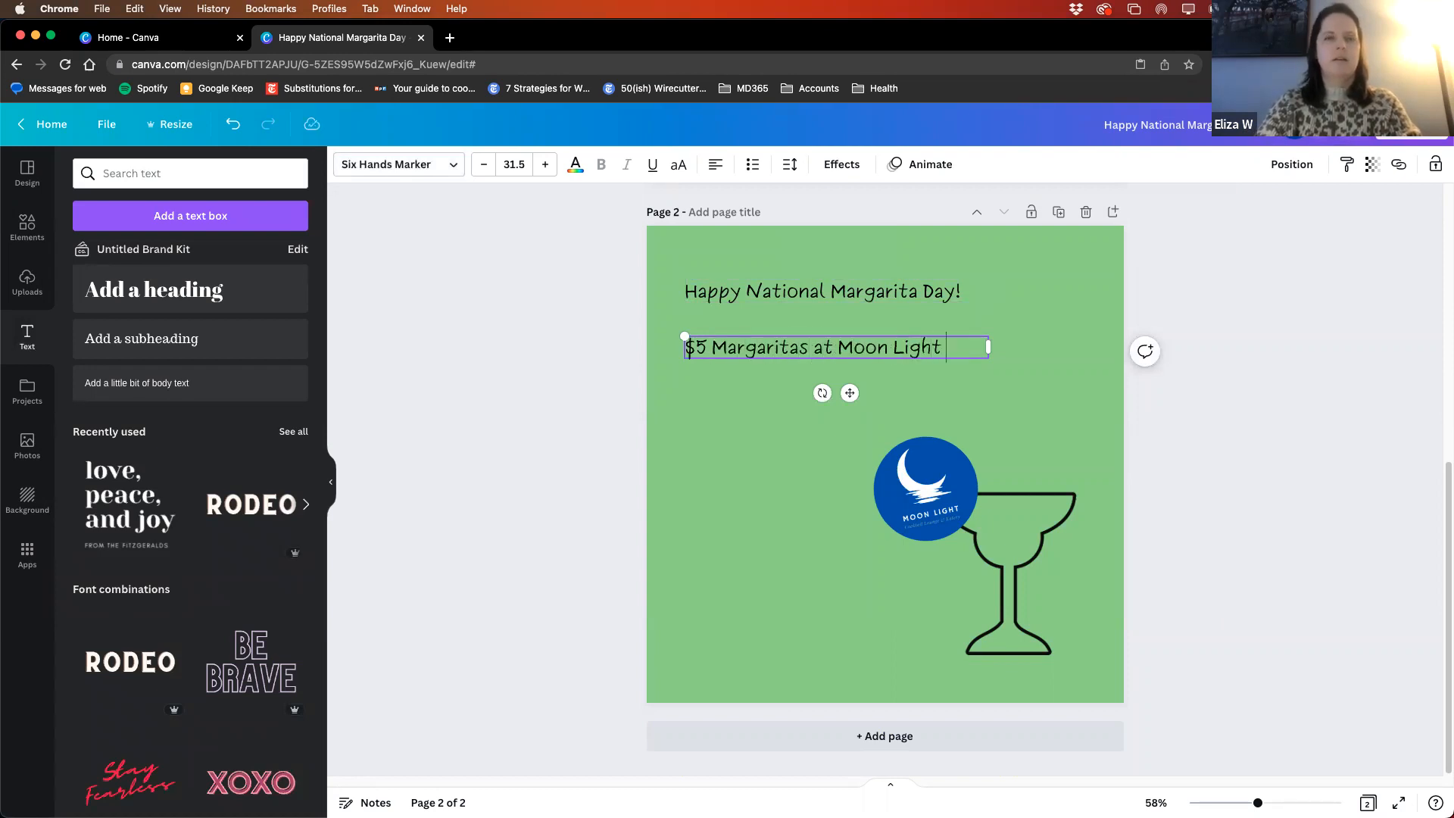
pyautogui.write('Lounge in Northeast Harbor')
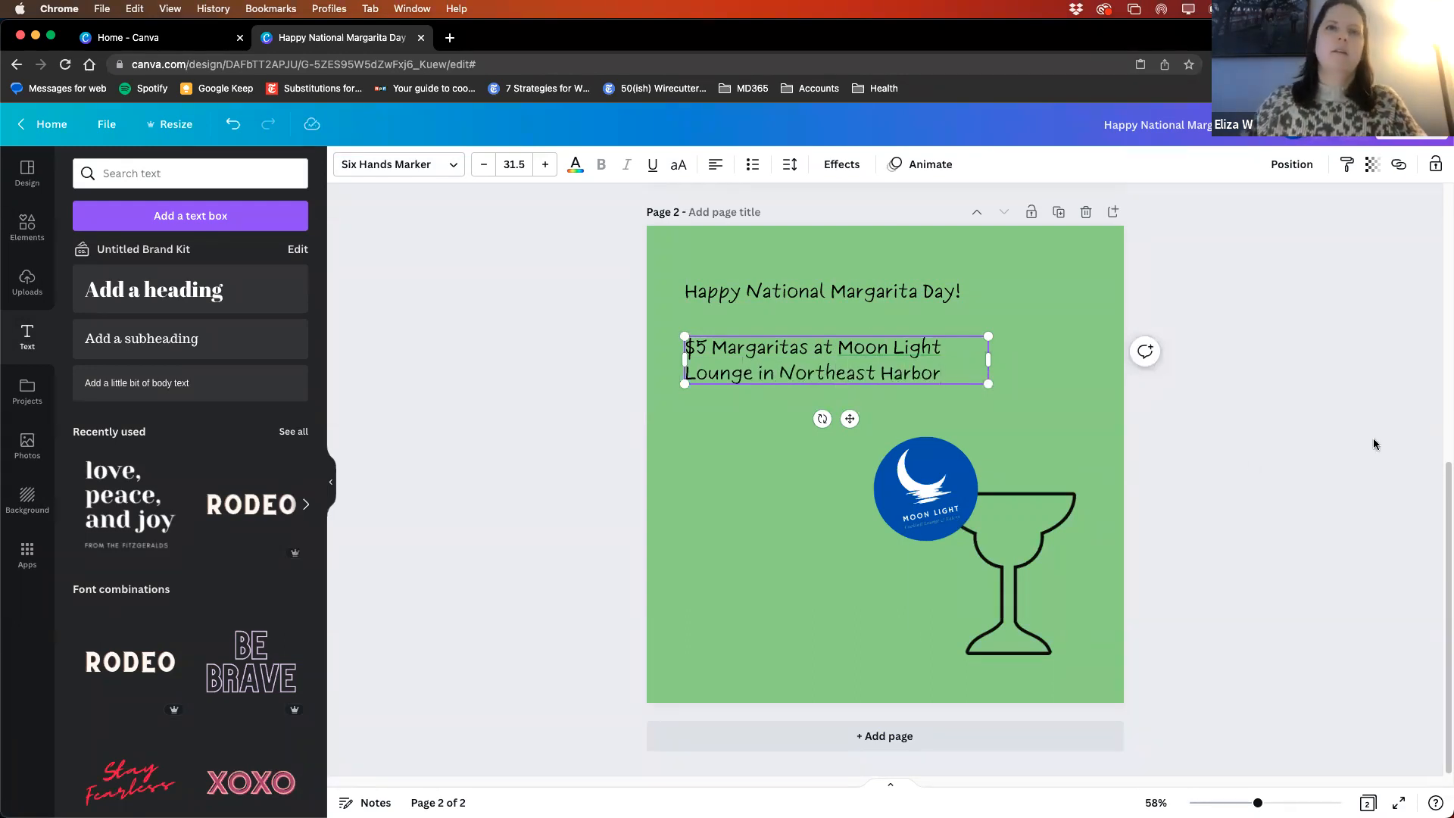
pyautogui.click(1347, 394)
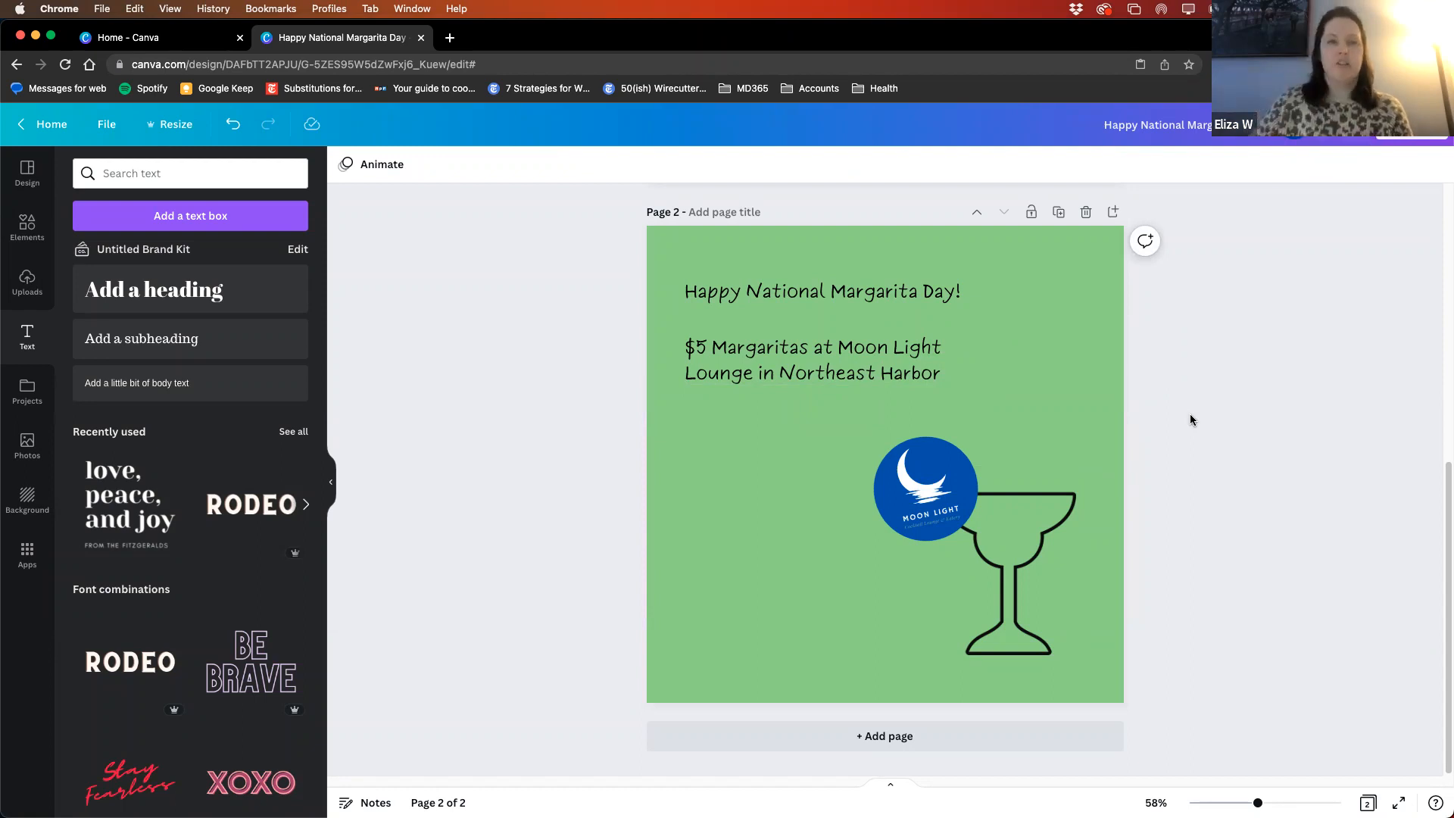
# - Compare the two pages of the post and delete the green second page
pyautogui.scroll(3, 1152, 485)
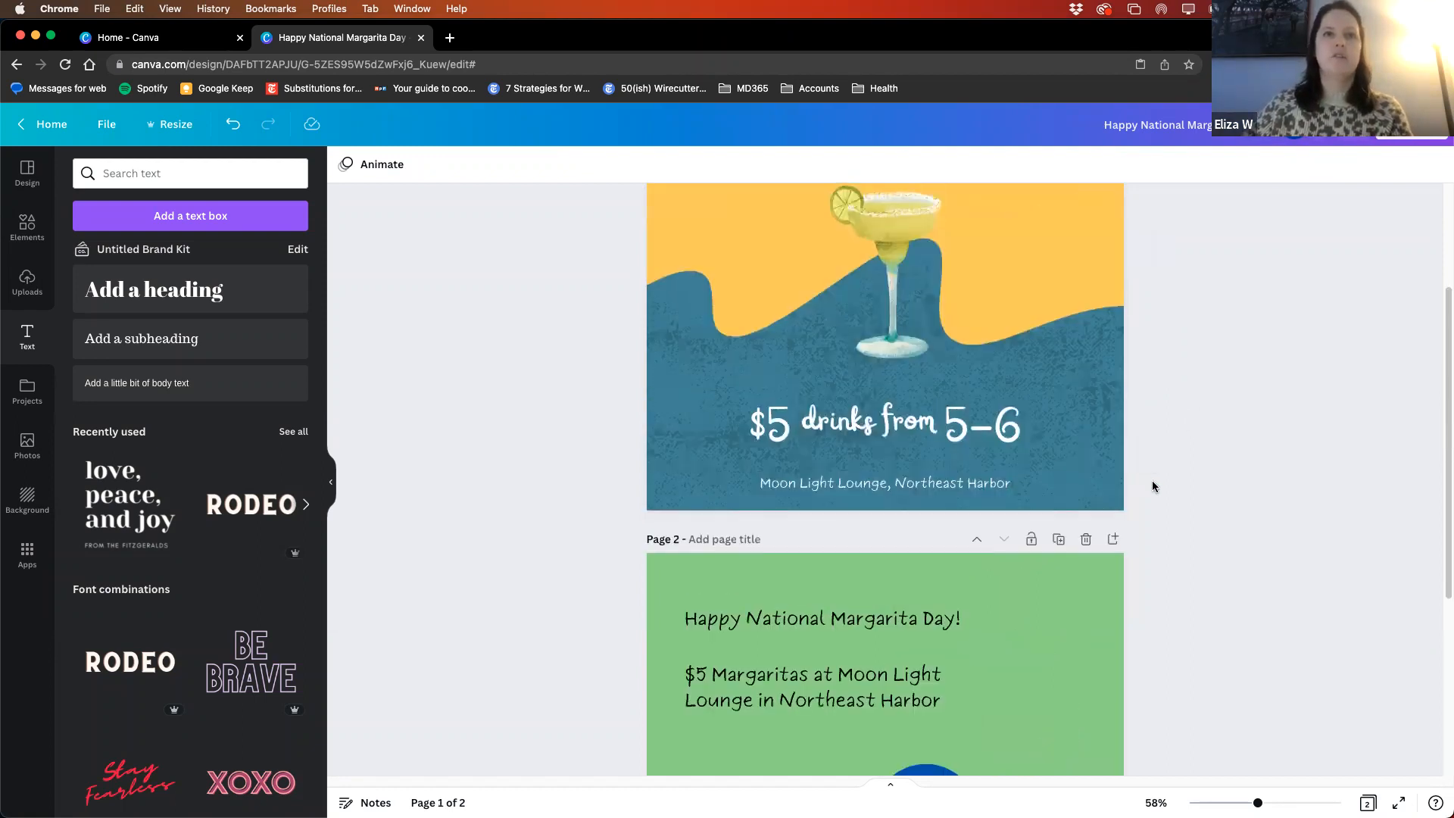
pyautogui.scroll(-3, 1164, 523)
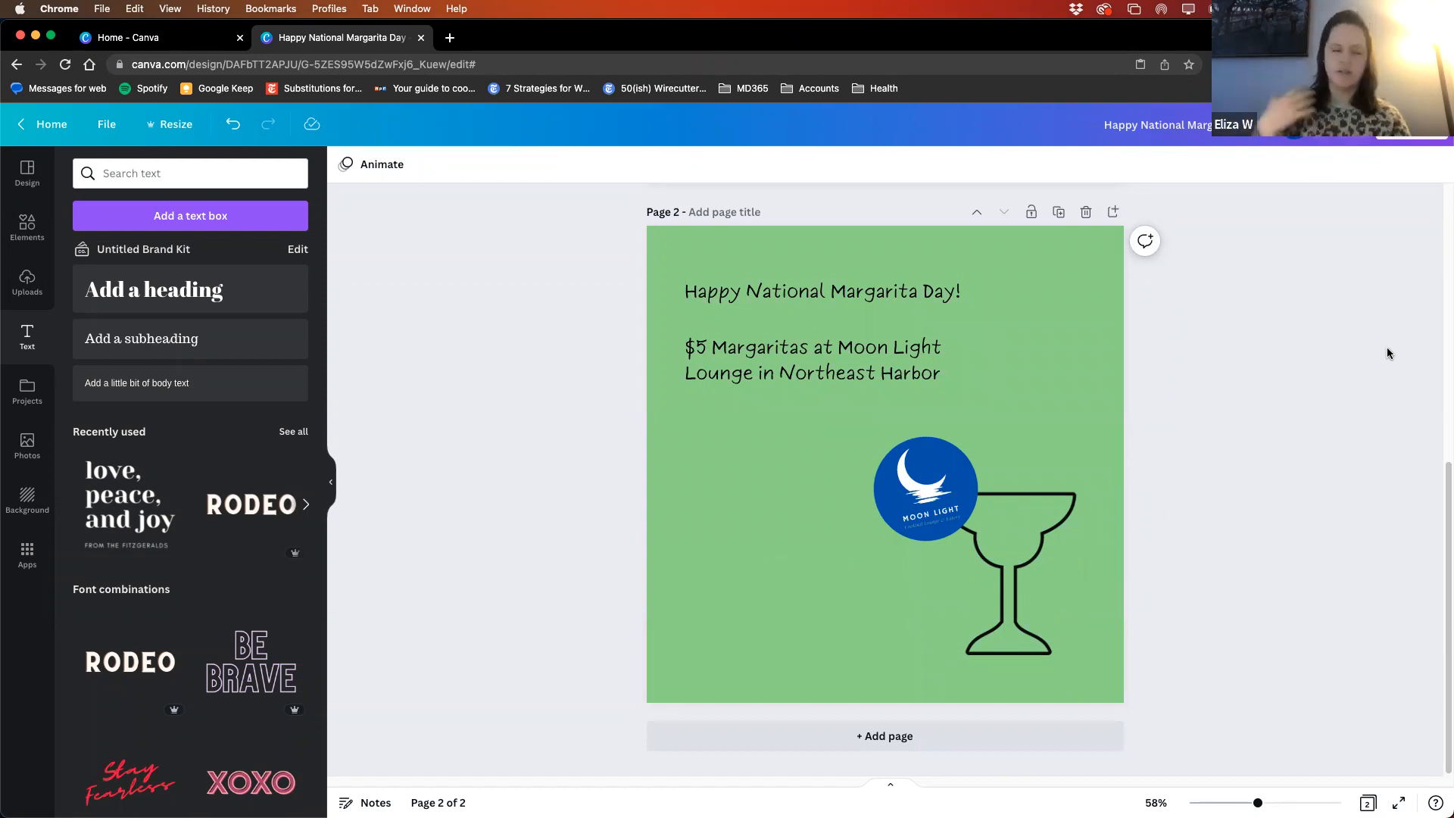
pyautogui.scroll(1, 1306, 261)
pyautogui.scroll(10, 1306, 267)
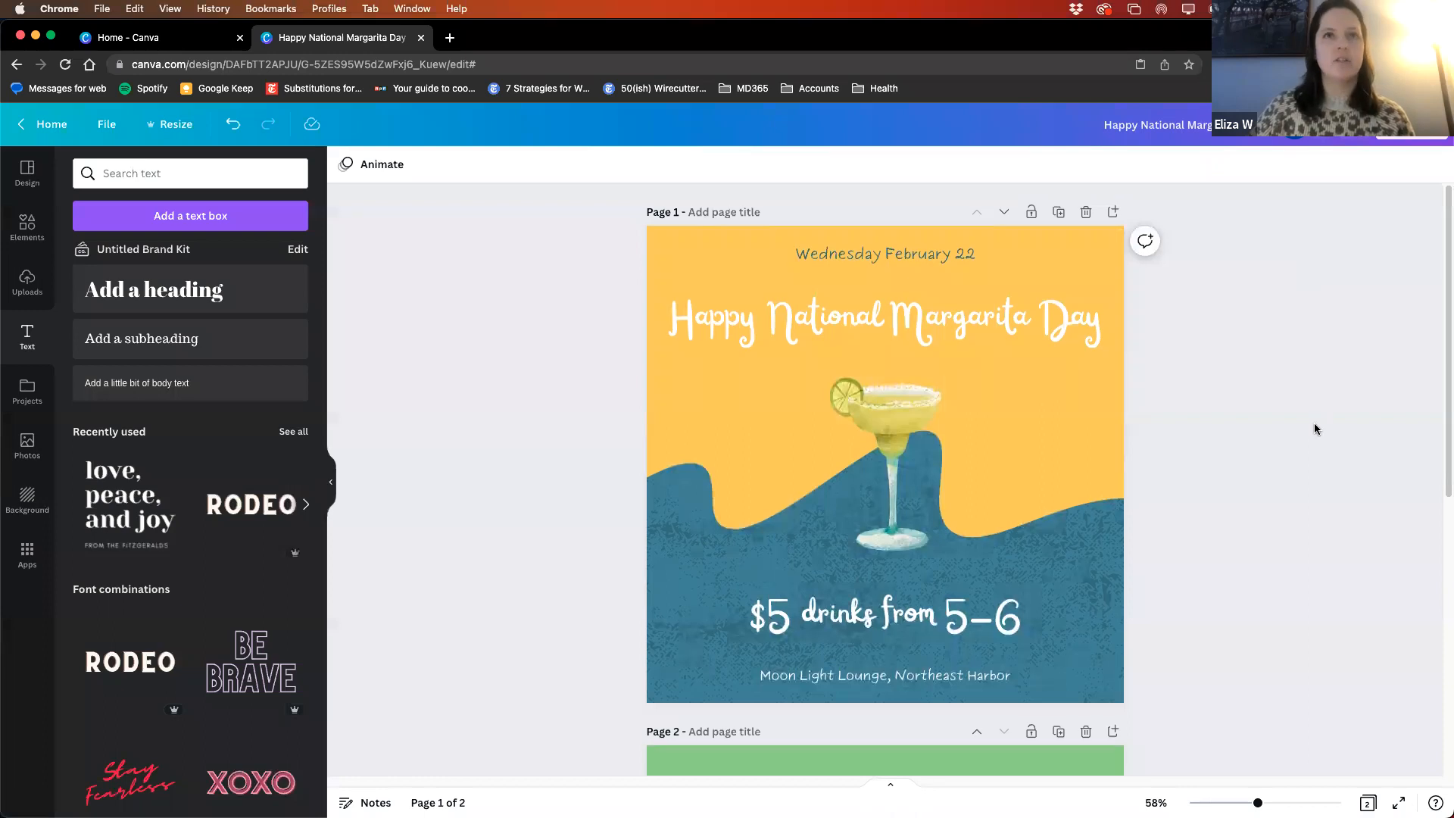
pyautogui.scroll(-10, 1221, 397)
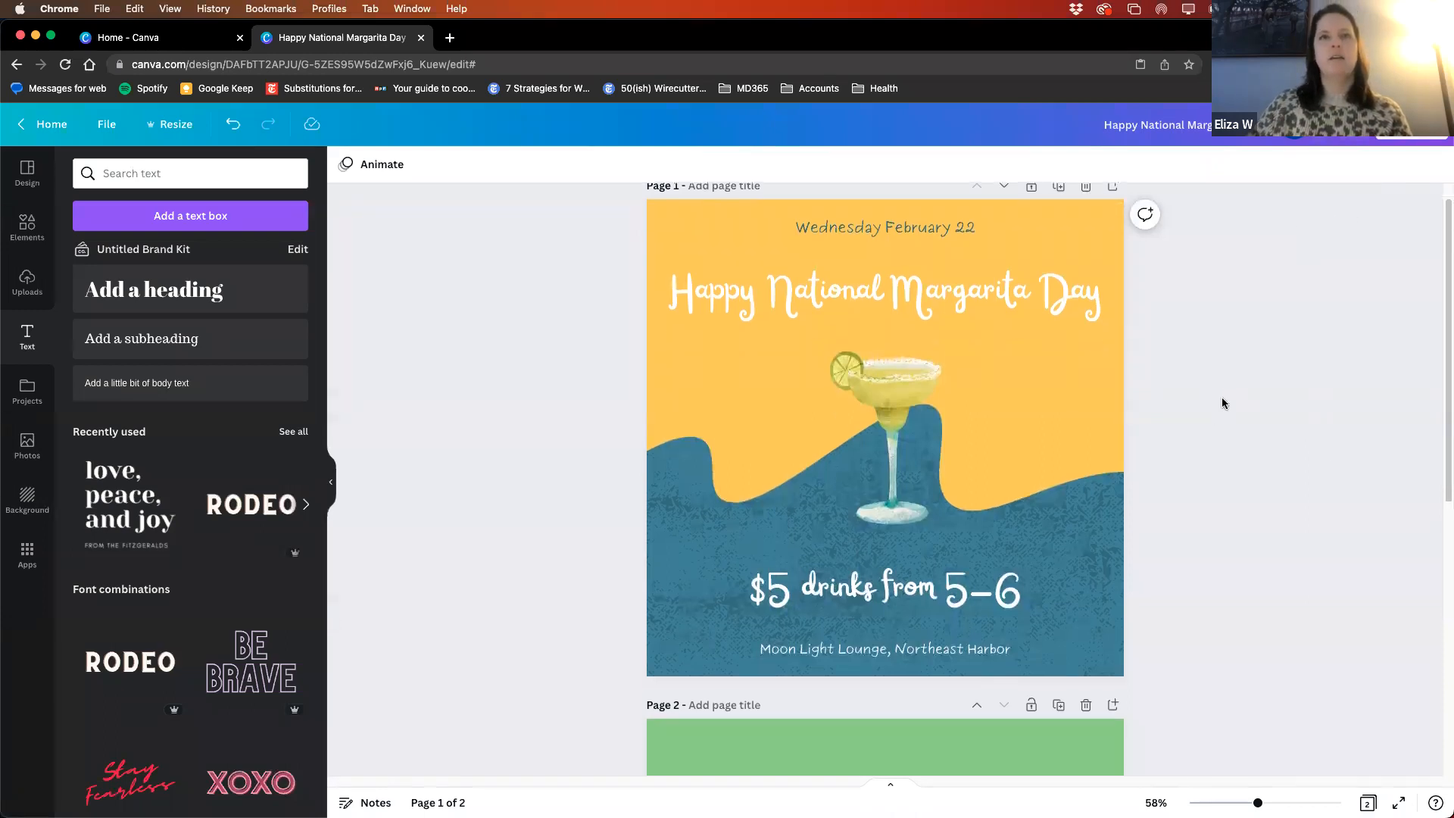
pyautogui.click(1085, 212)
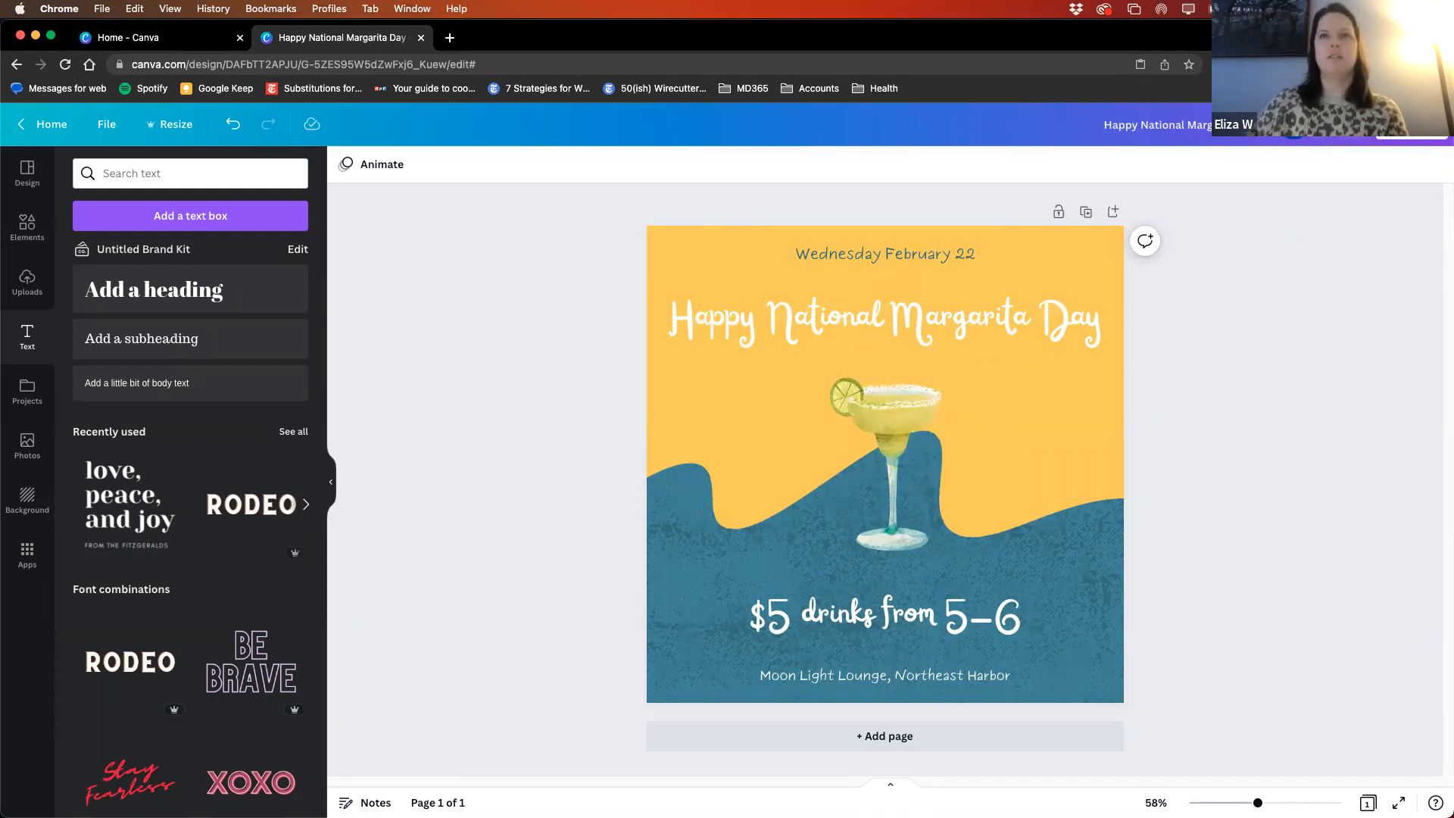
# - Start downloading the design with PNG as the file type, and cancel saving the file
pyautogui.click(1411, 126)
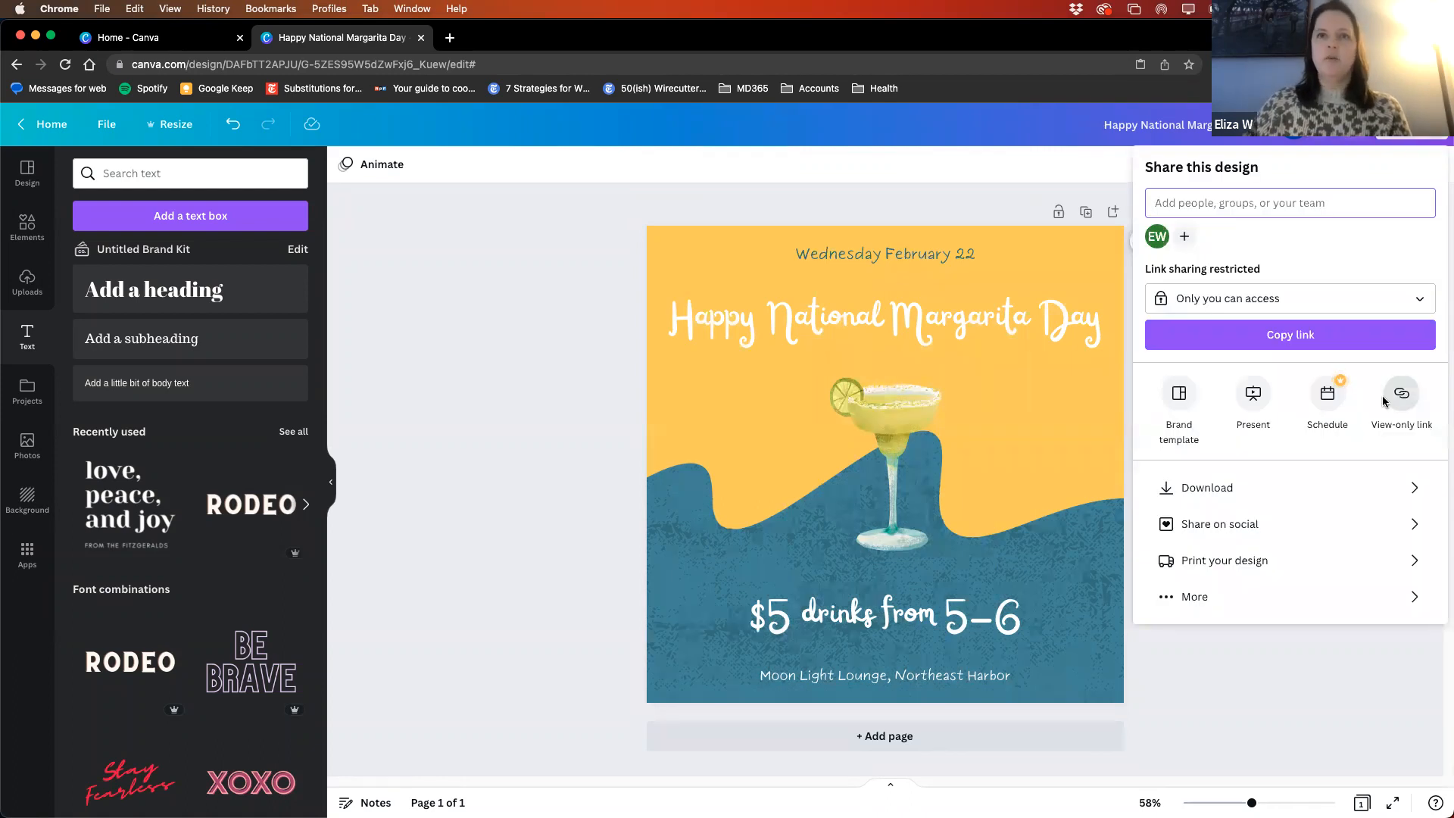
pyautogui.click(1228, 487)
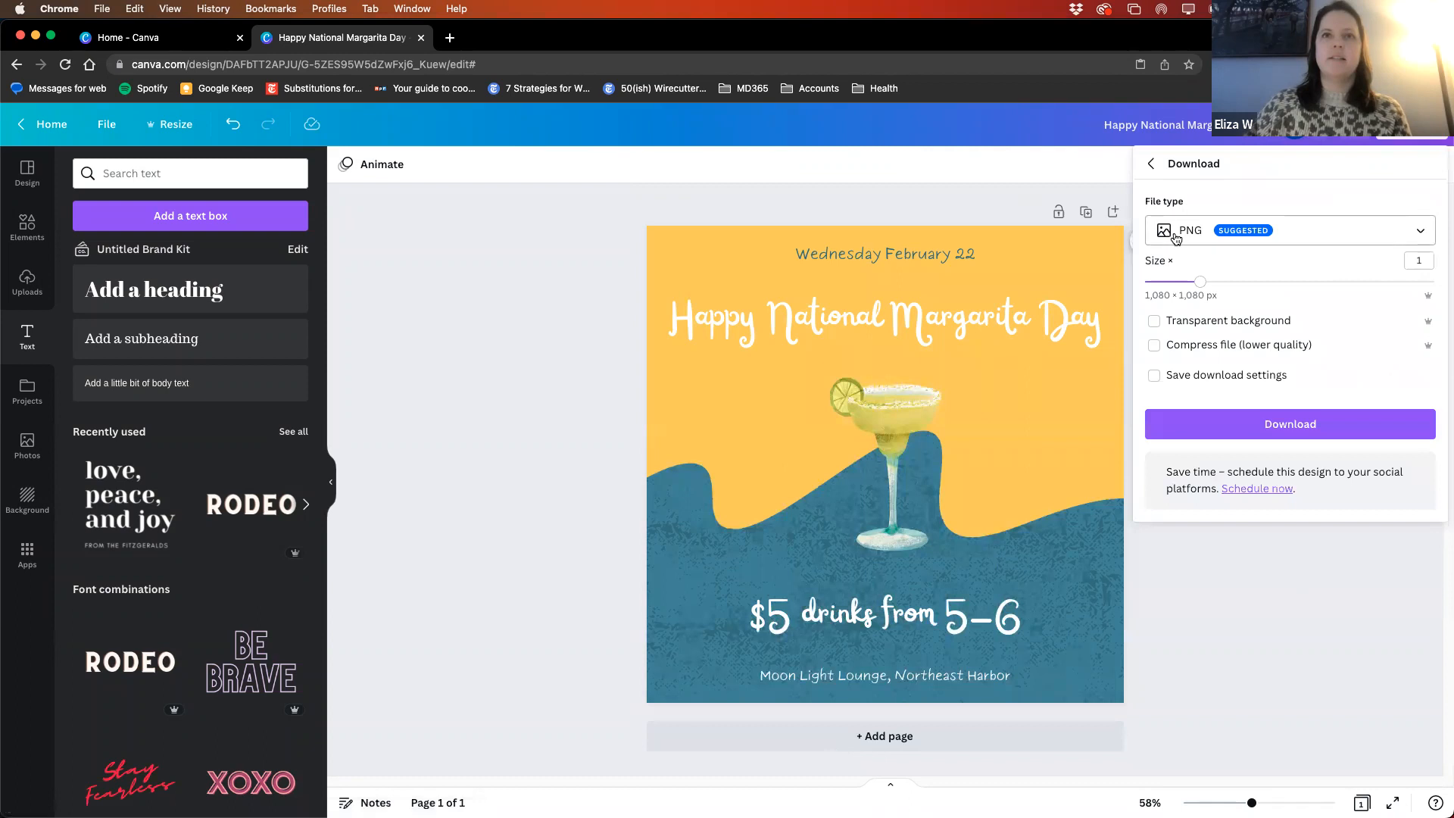
pyautogui.click(1292, 241)
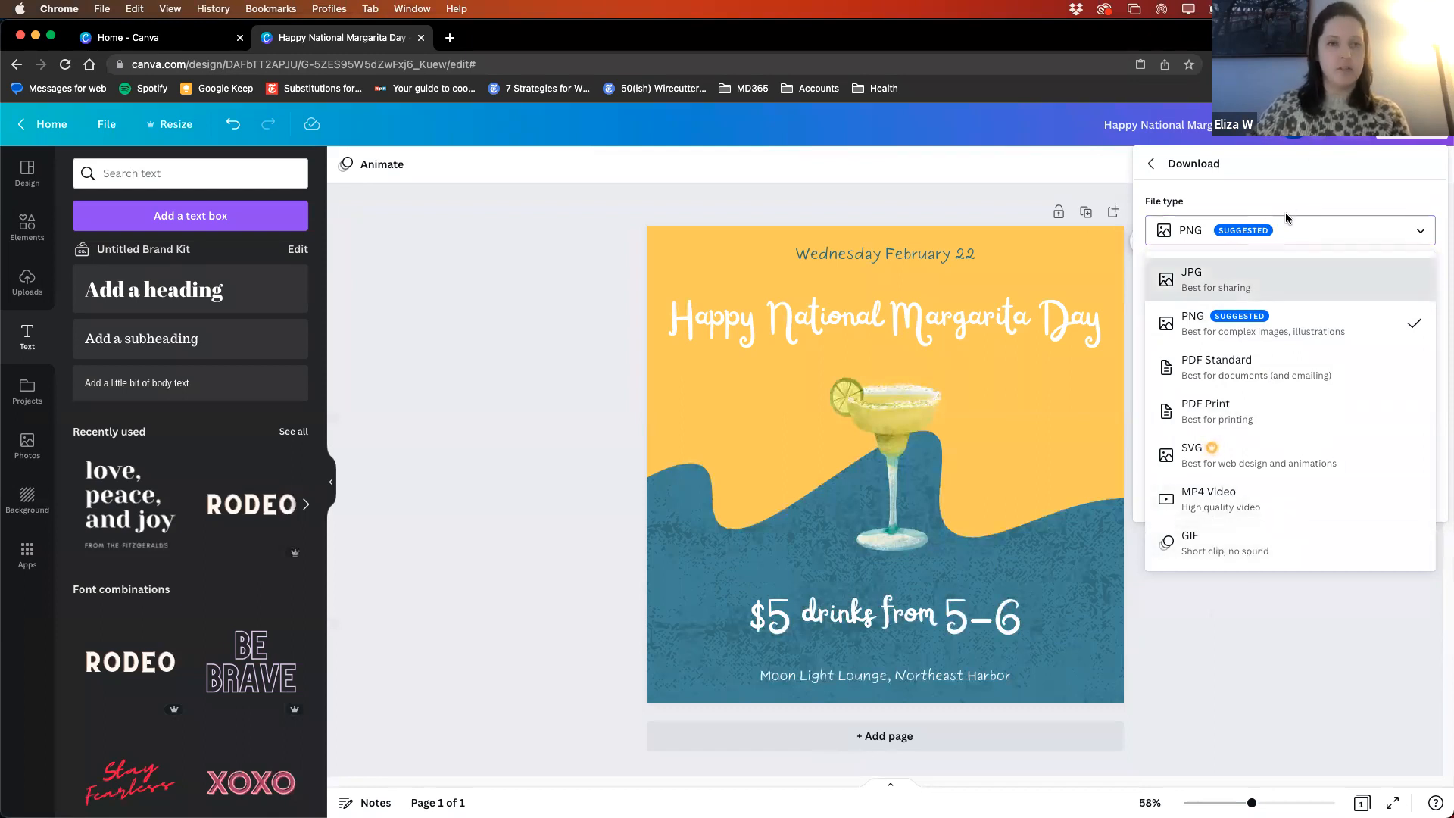
pyautogui.click(1233, 328)
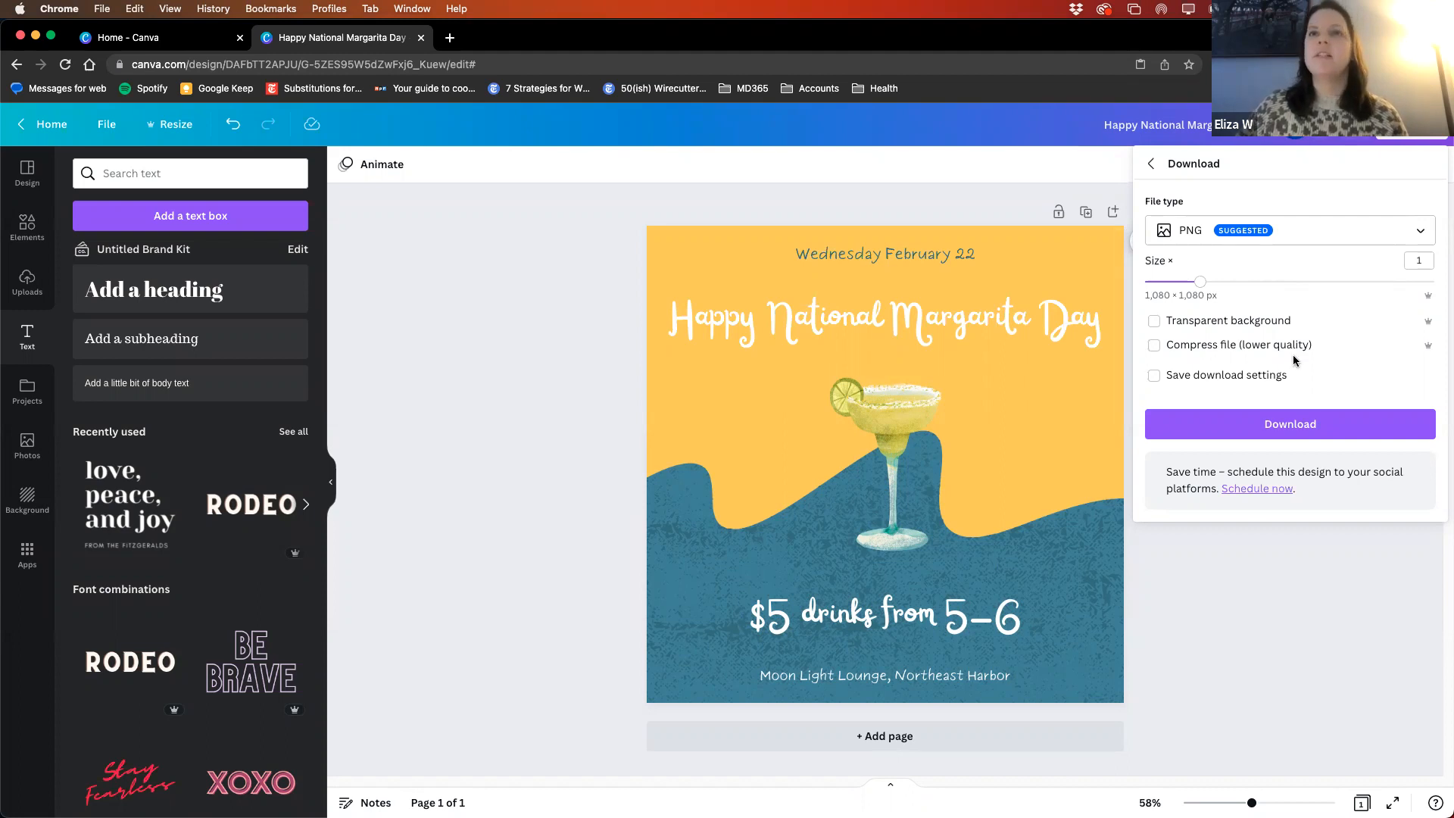
pyautogui.click(1274, 425)
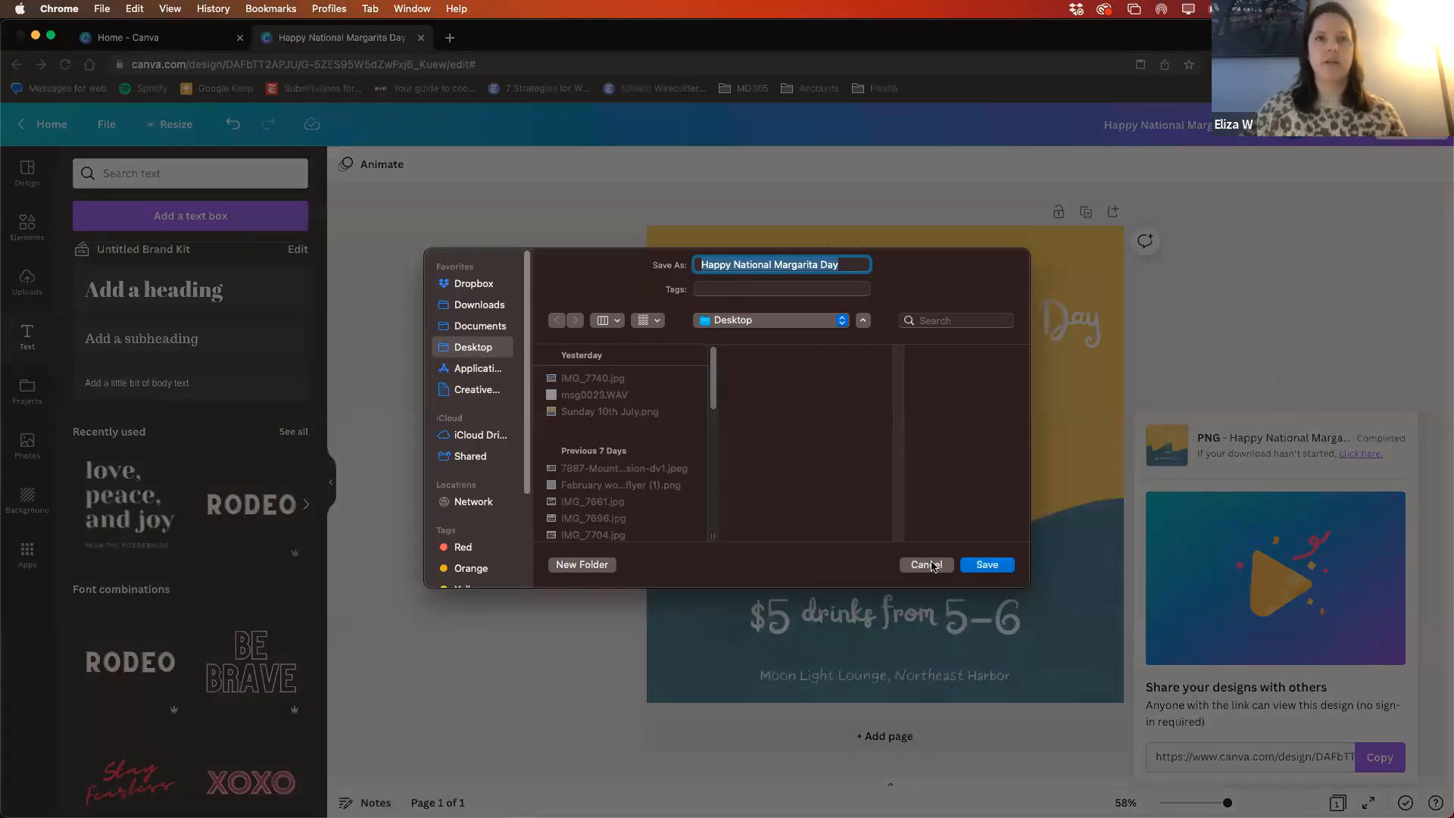
pyautogui.click(928, 565)
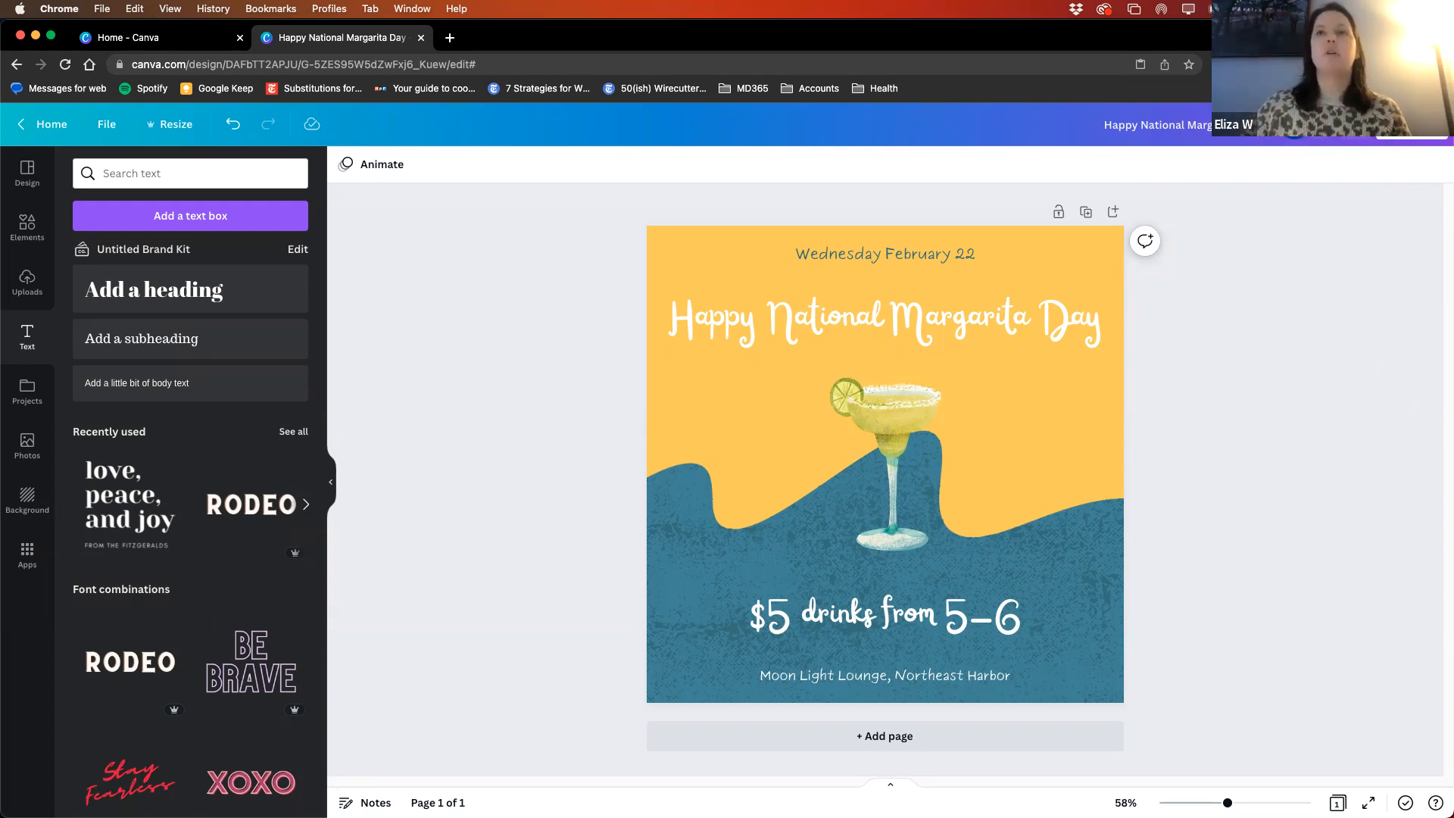
# - Examine the range of products the design can be printed on, and close the sharing options
pyautogui.click(1412, 124)
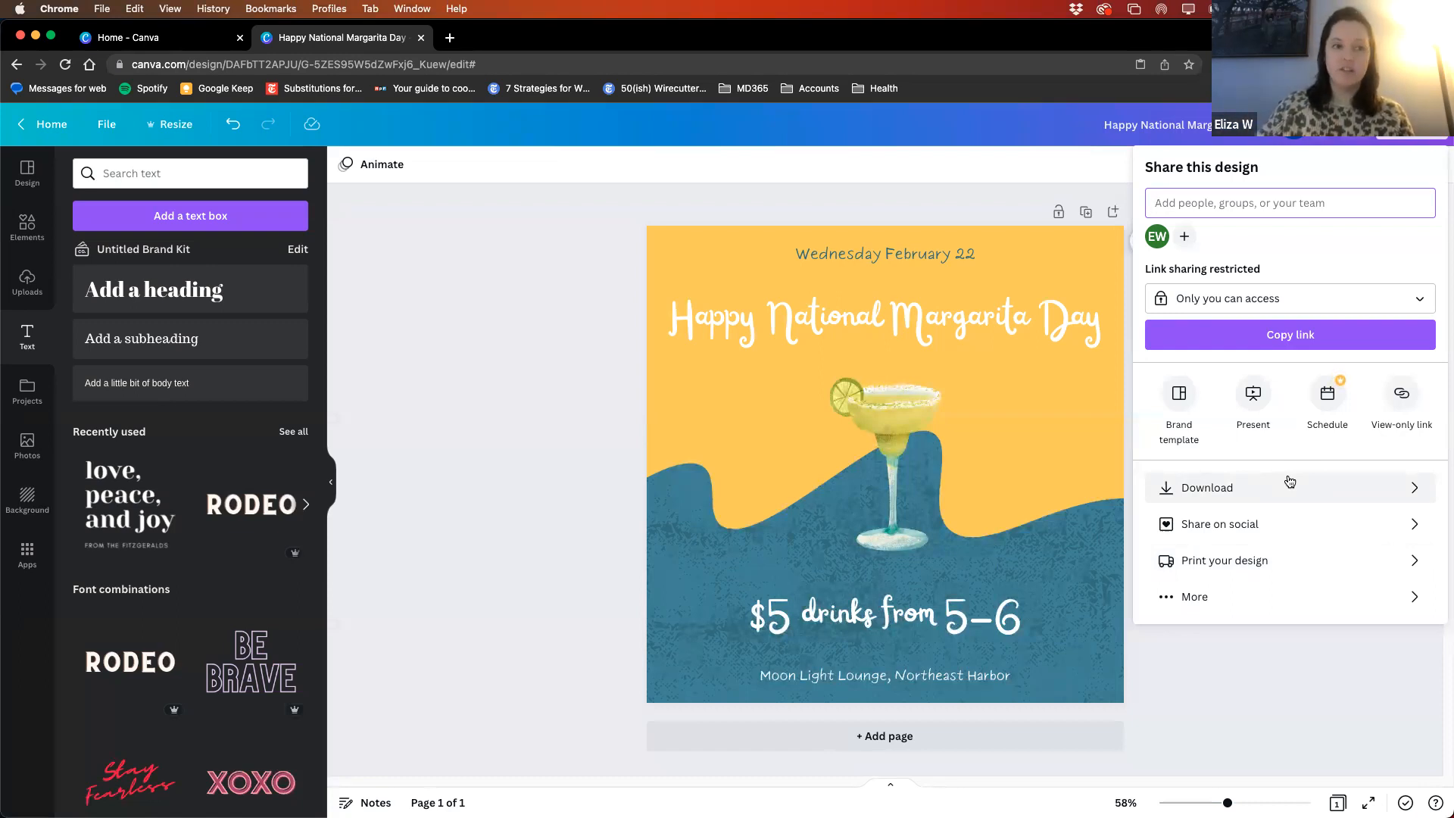
pyautogui.click(1234, 570)
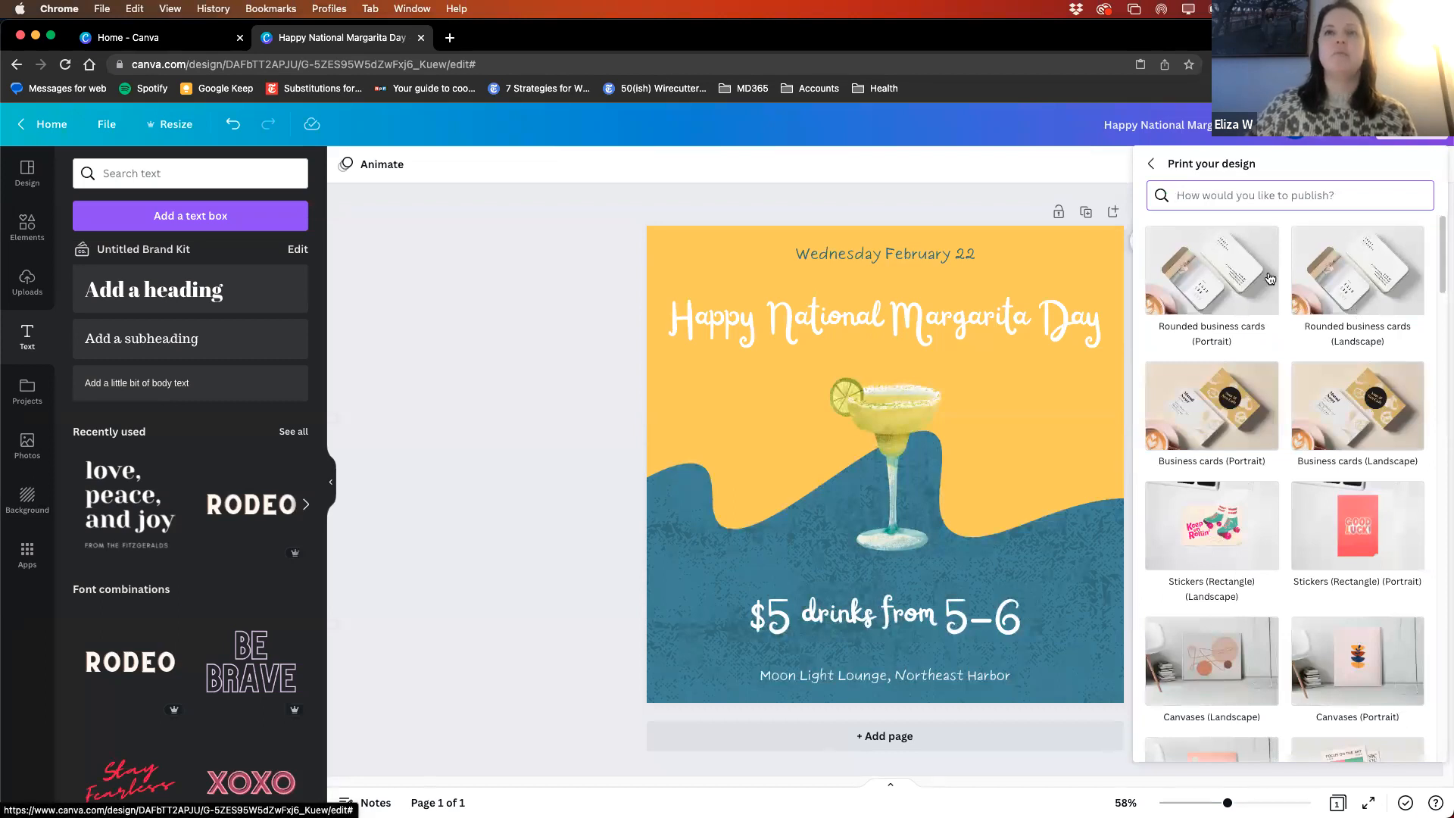
pyautogui.scroll(-4, 1374, 466)
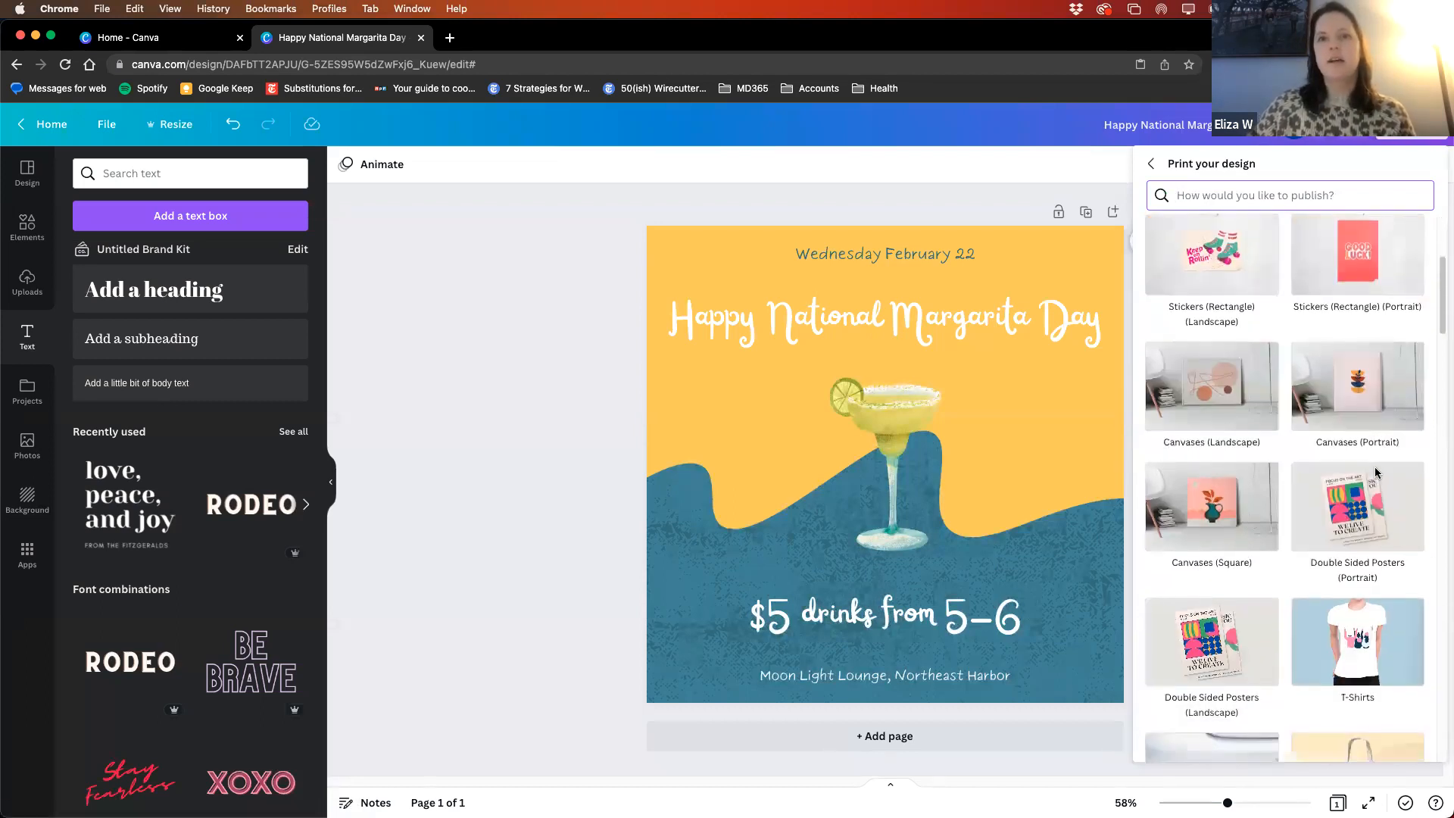
pyautogui.scroll(-4, 1393, 530)
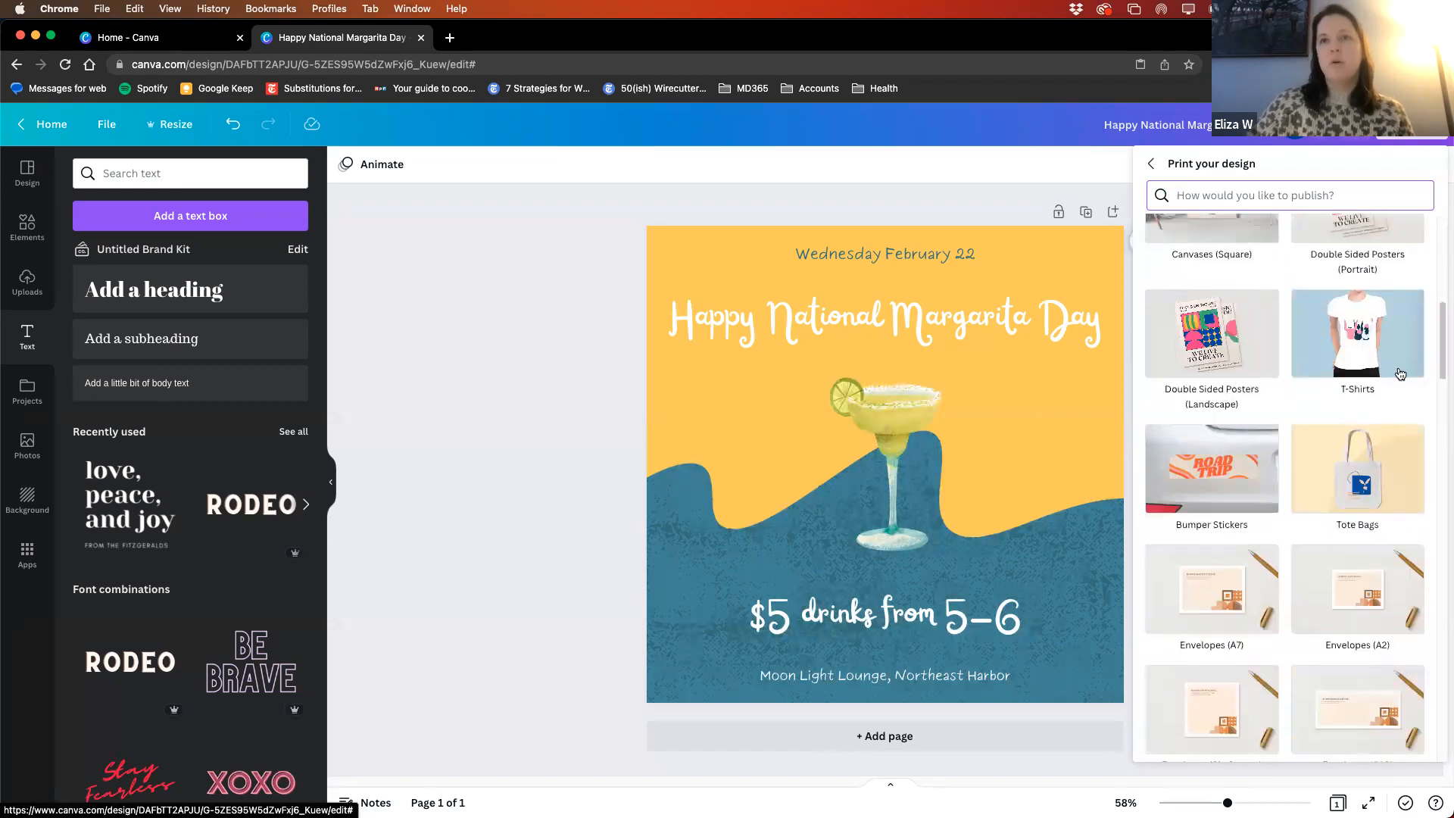
pyautogui.scroll(-3, 1353, 509)
pyautogui.scroll(-6, 1352, 507)
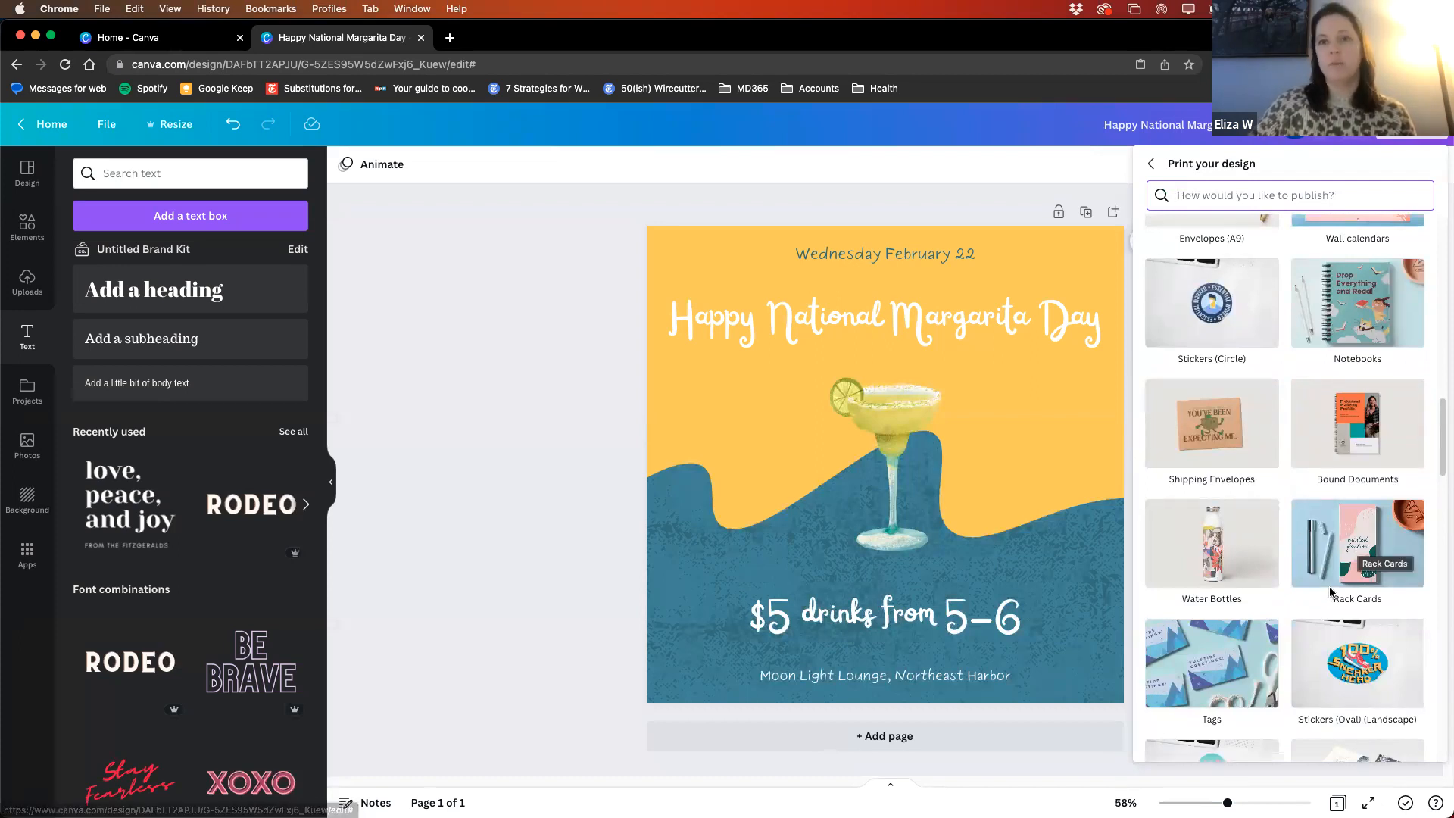
pyautogui.scroll(-2, 1331, 591)
pyautogui.scroll(5, 1329, 587)
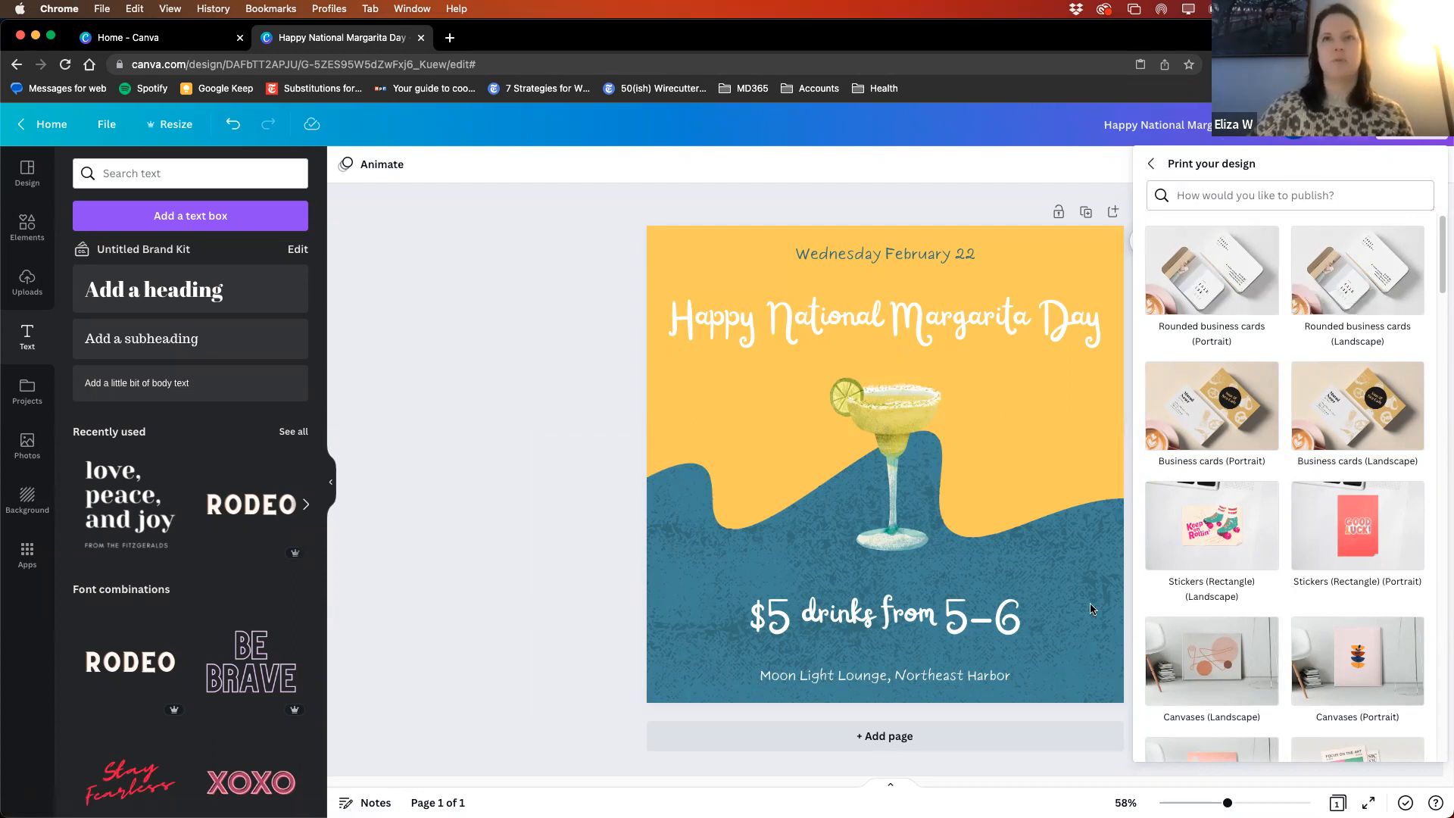
pyautogui.click(1150, 164)
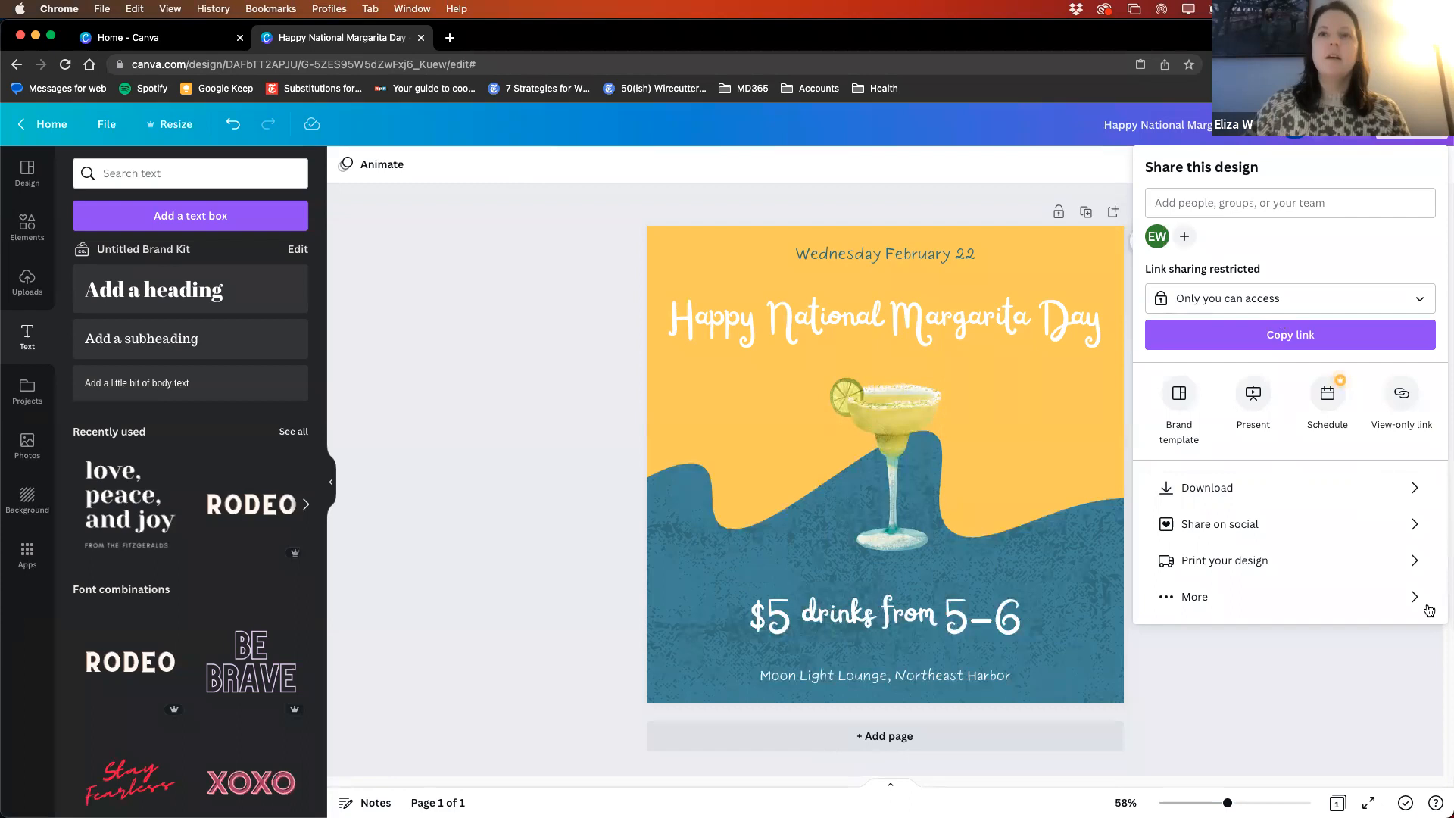
pyautogui.click(1357, 680)
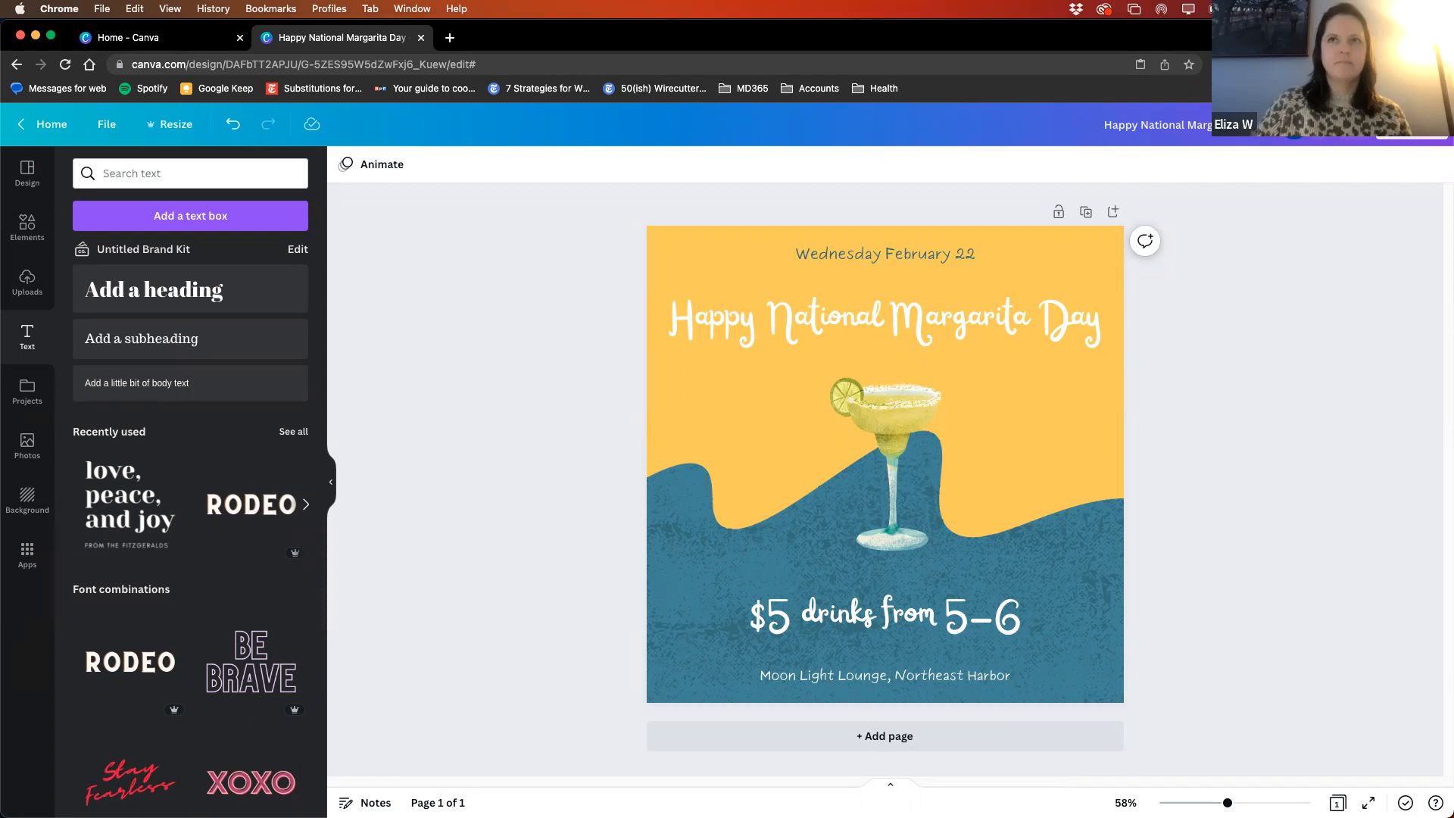
pyautogui.click(1411, 127)
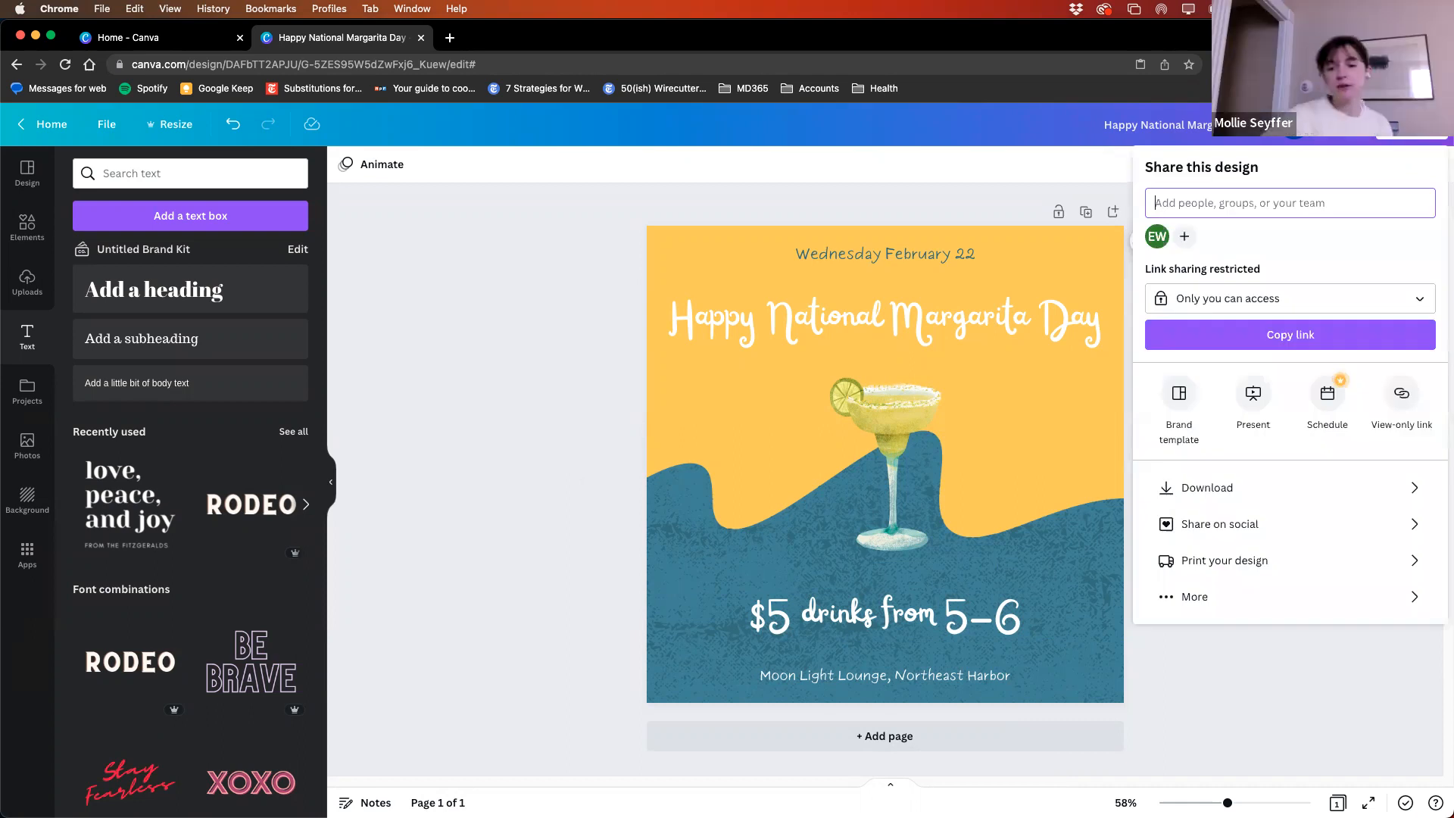
pyautogui.click(1365, 697)
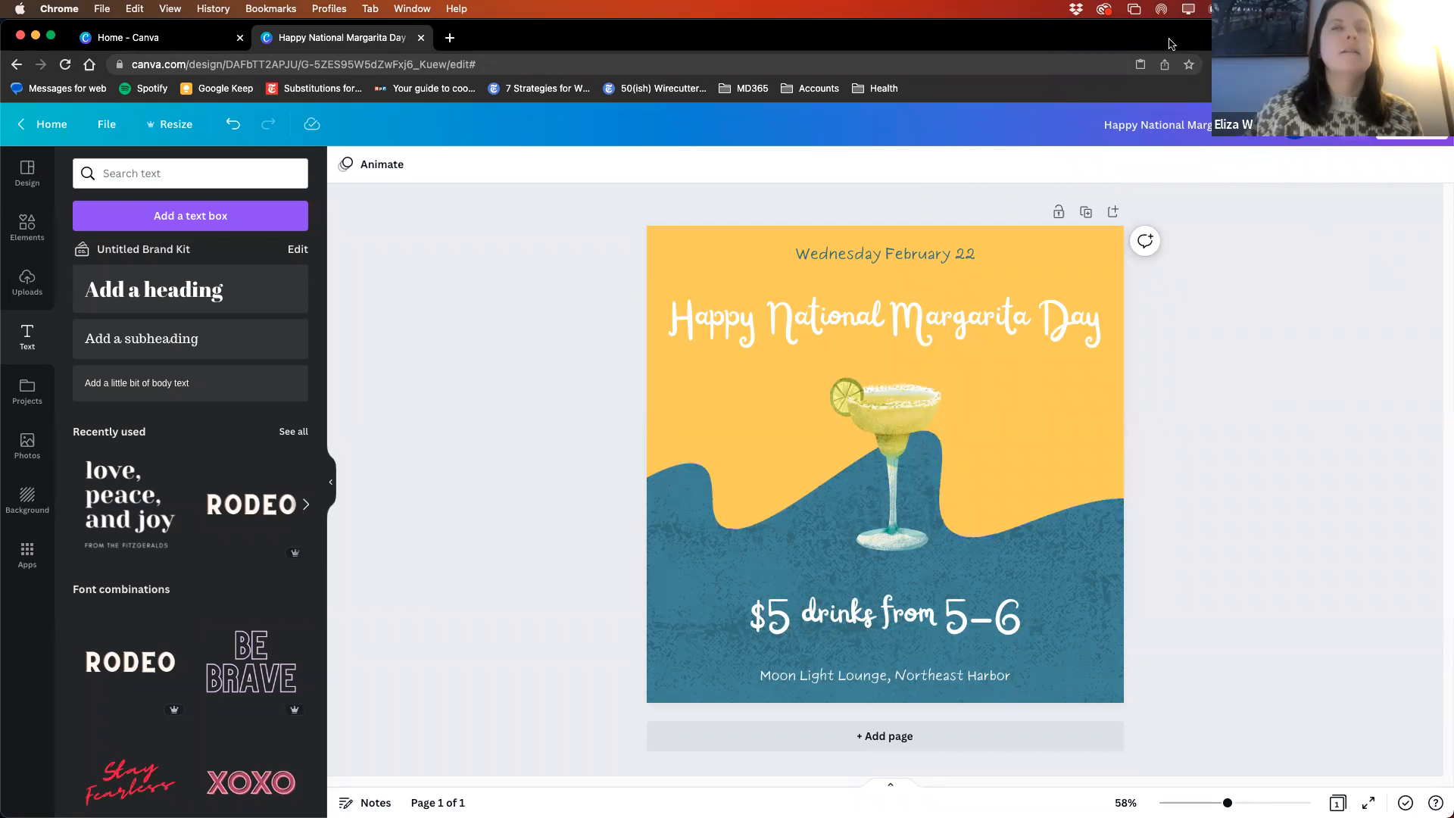
# - Switch to the February Canva Webinar audience window, show it full screen and advance to the Extras slide
pyautogui.moveTo(842, 811)
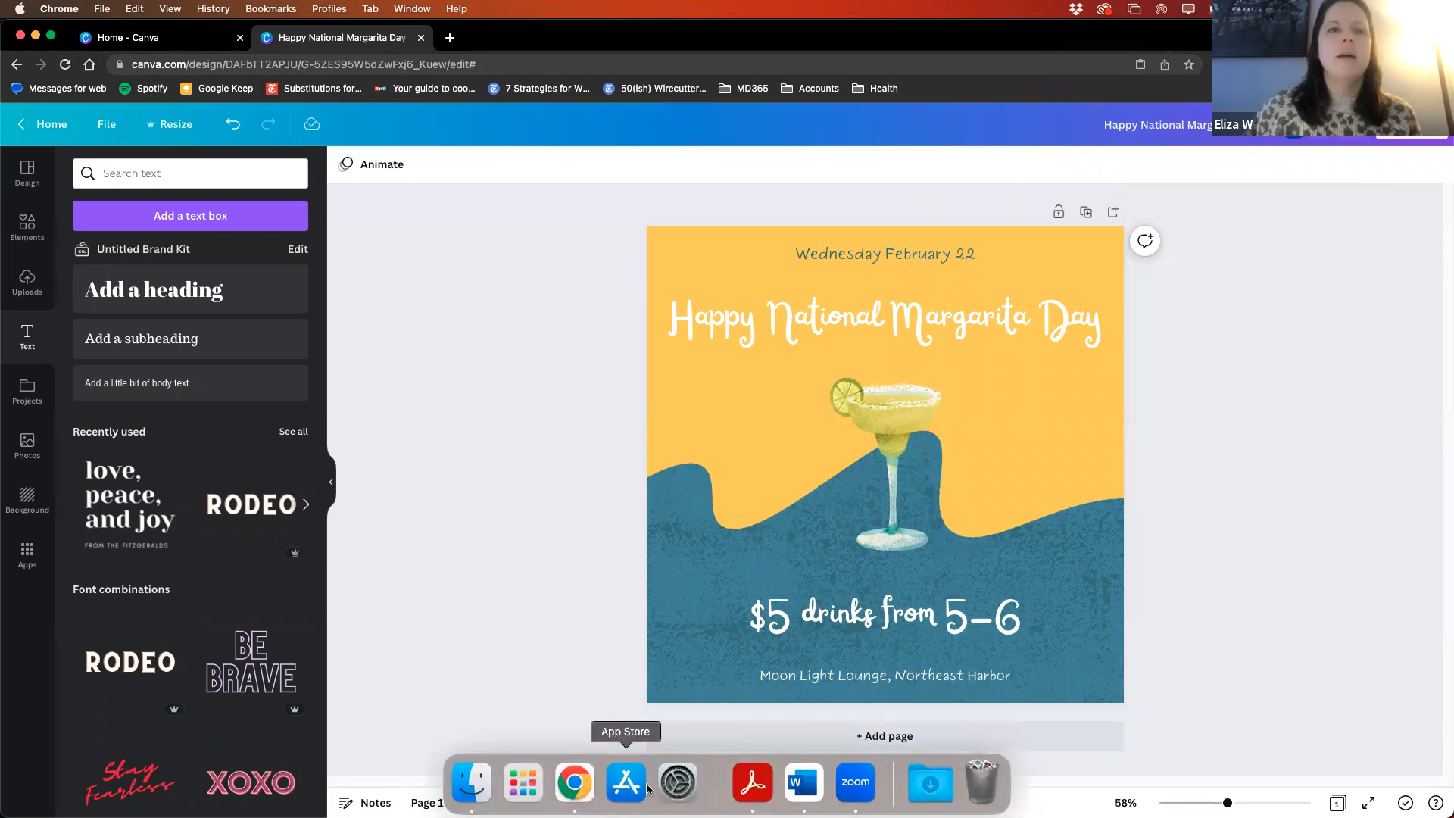
pyautogui.rightClick(568, 791)
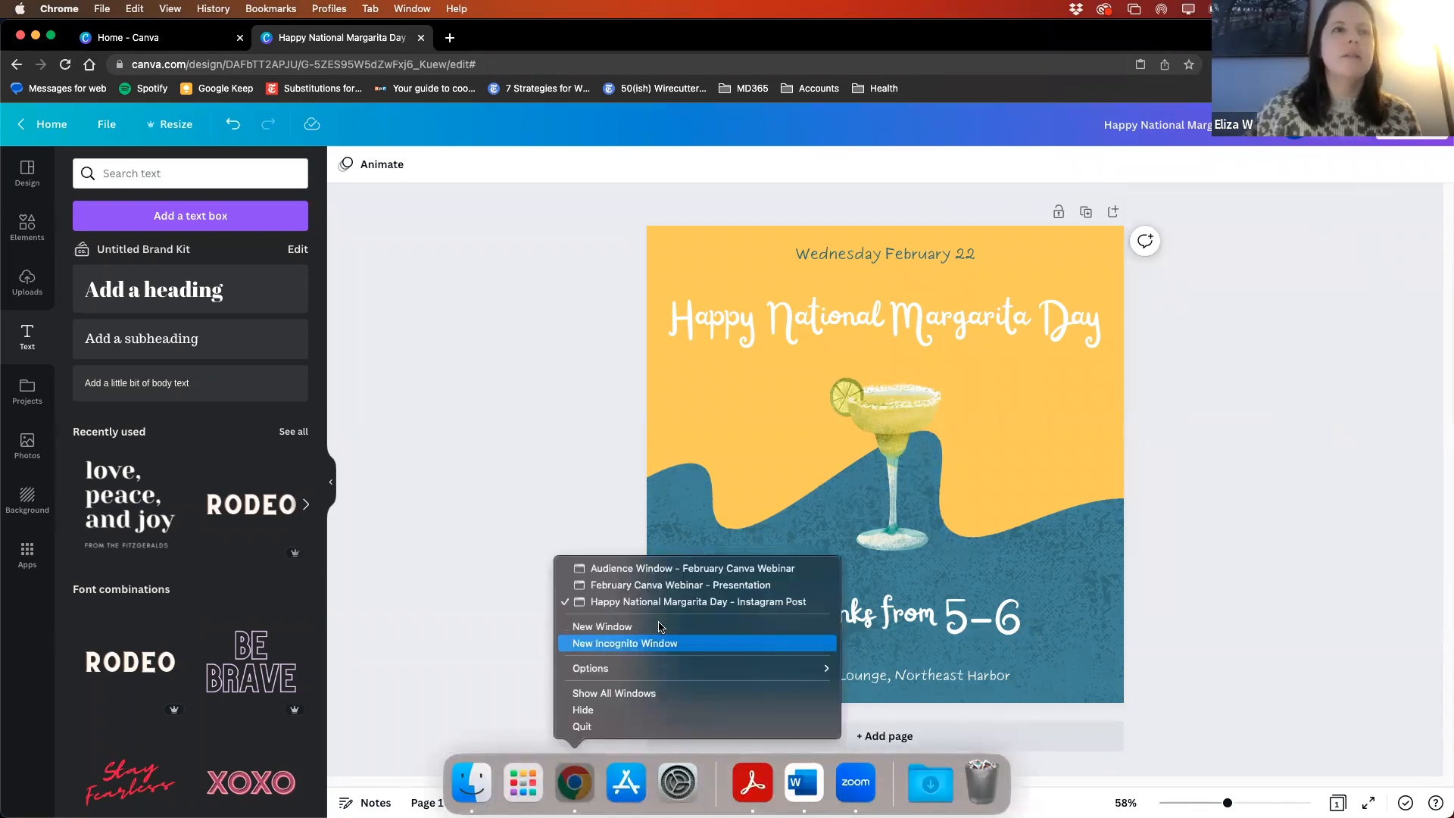
pyautogui.click(661, 572)
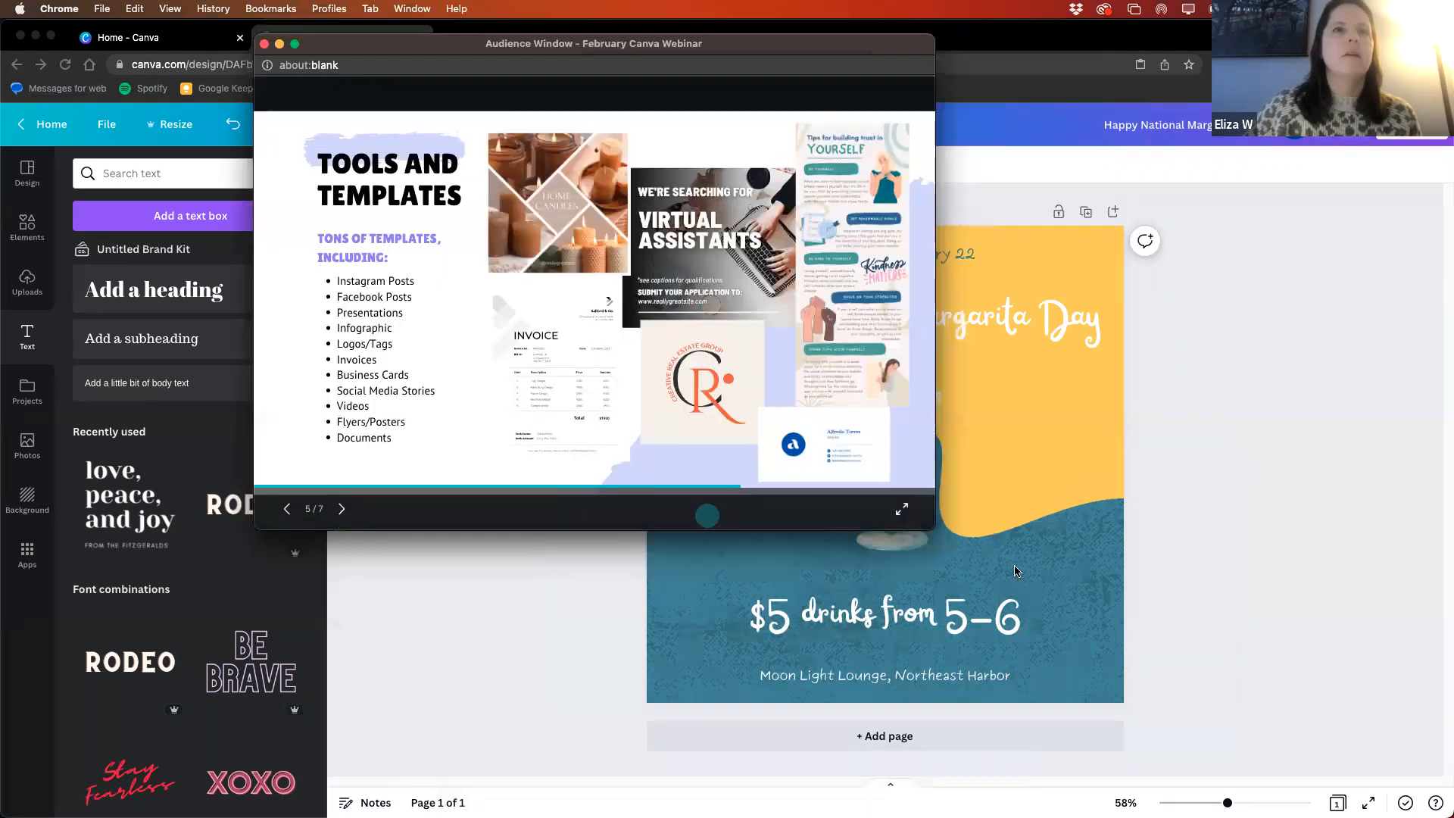
pyautogui.click(894, 510)
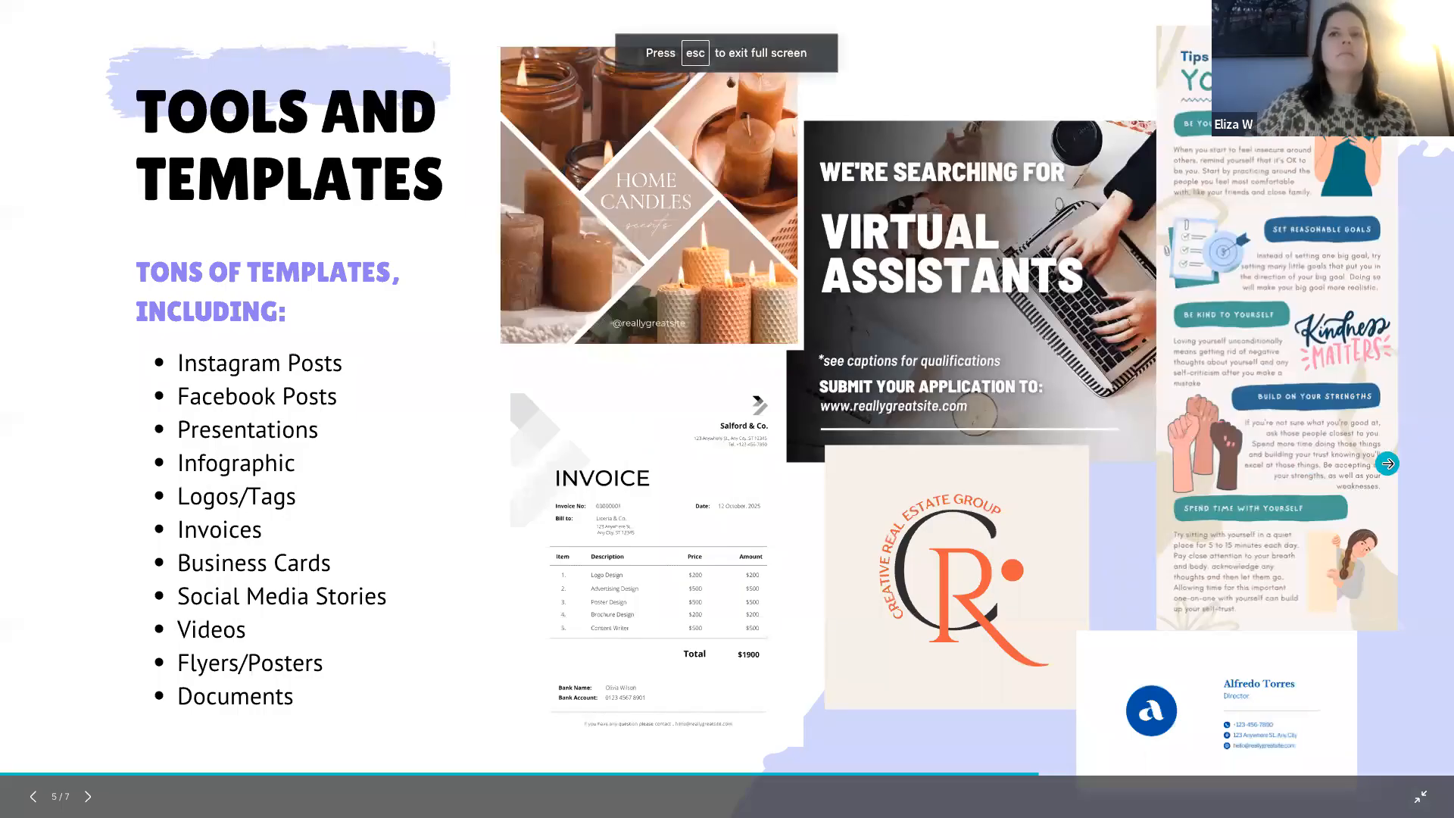
pyautogui.click(1388, 464)
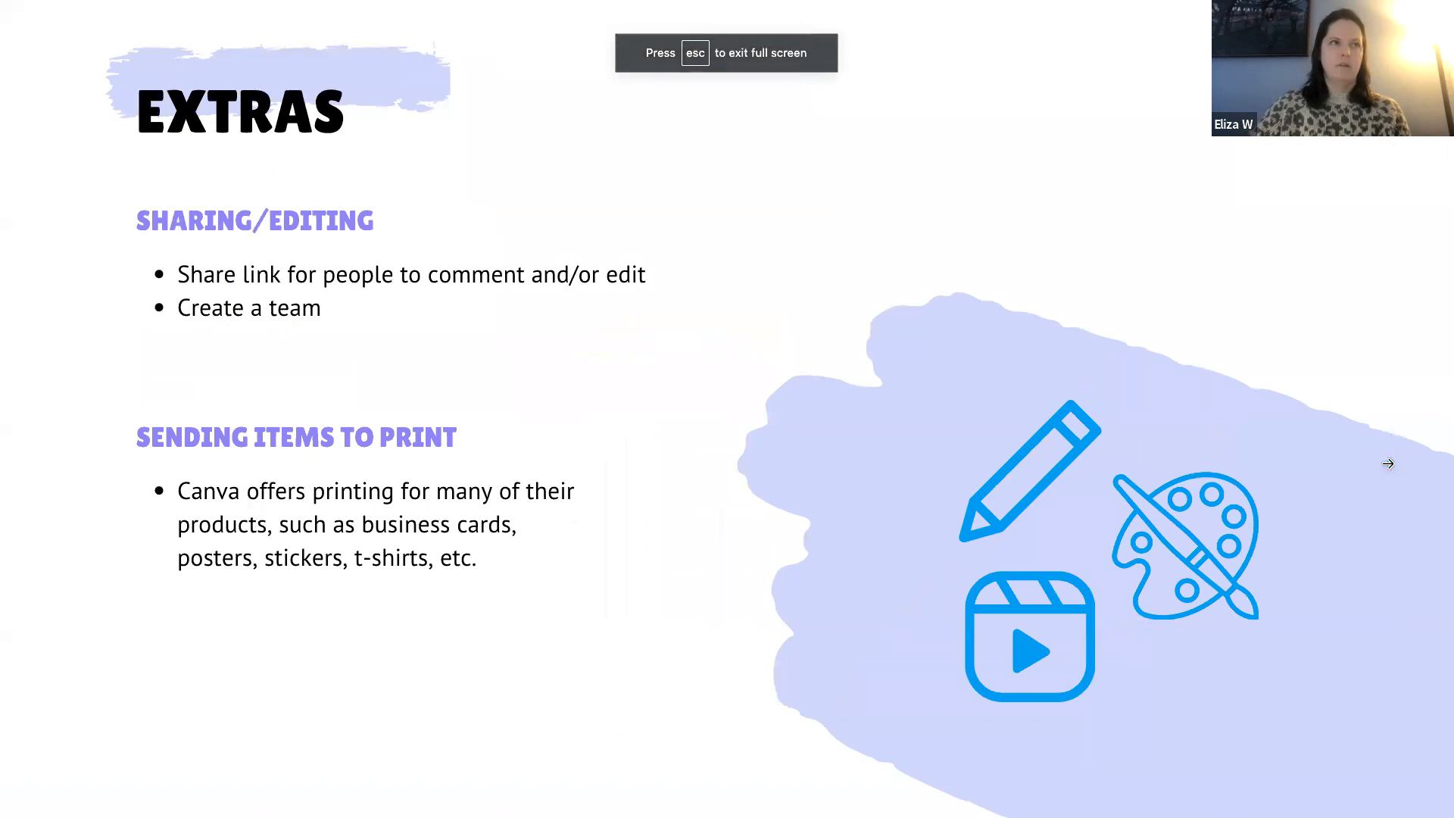
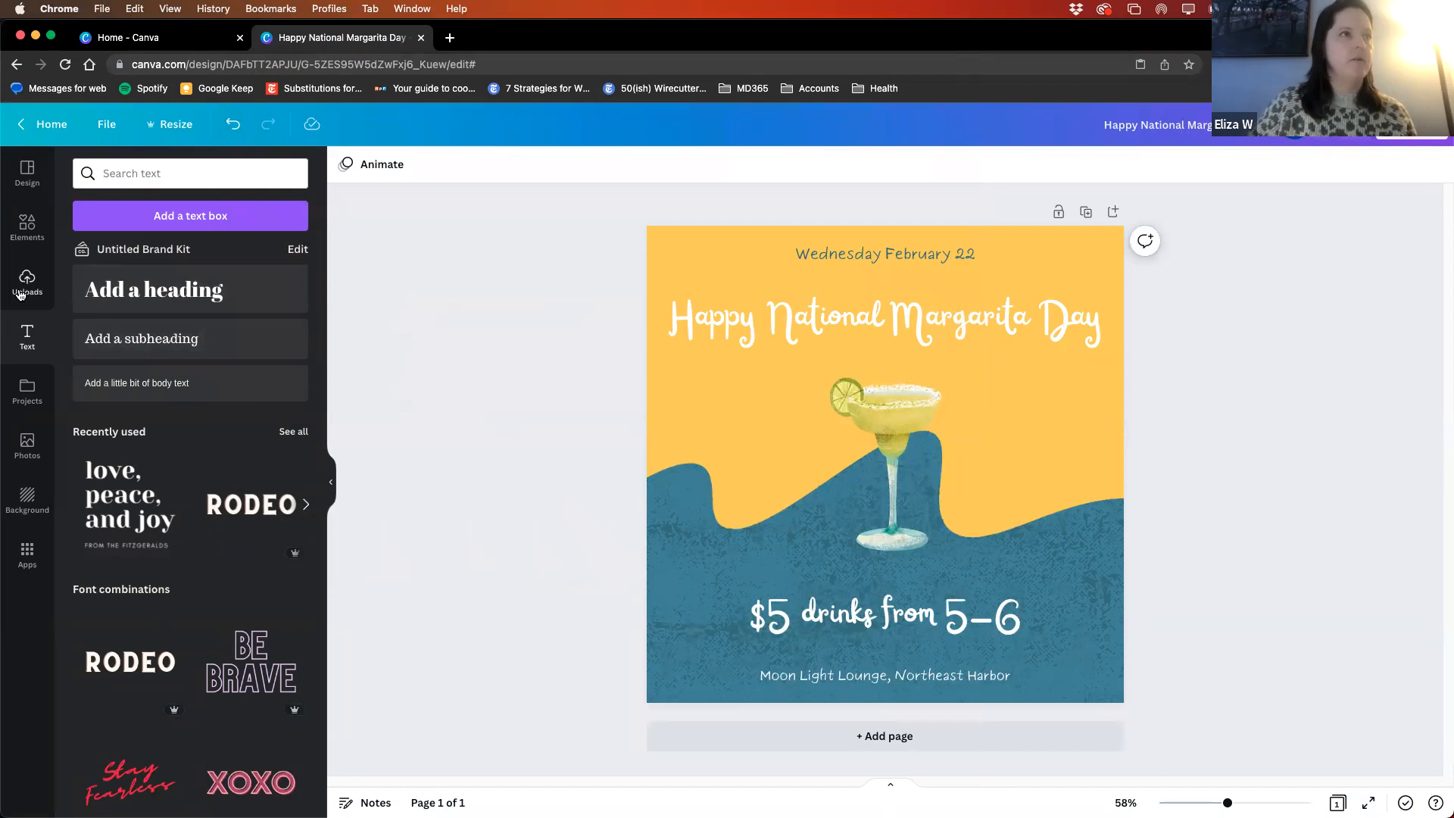
# - Show the uploaded images and start choosing a file to upload, leaving the file selection without picking one
pyautogui.click(28, 278)
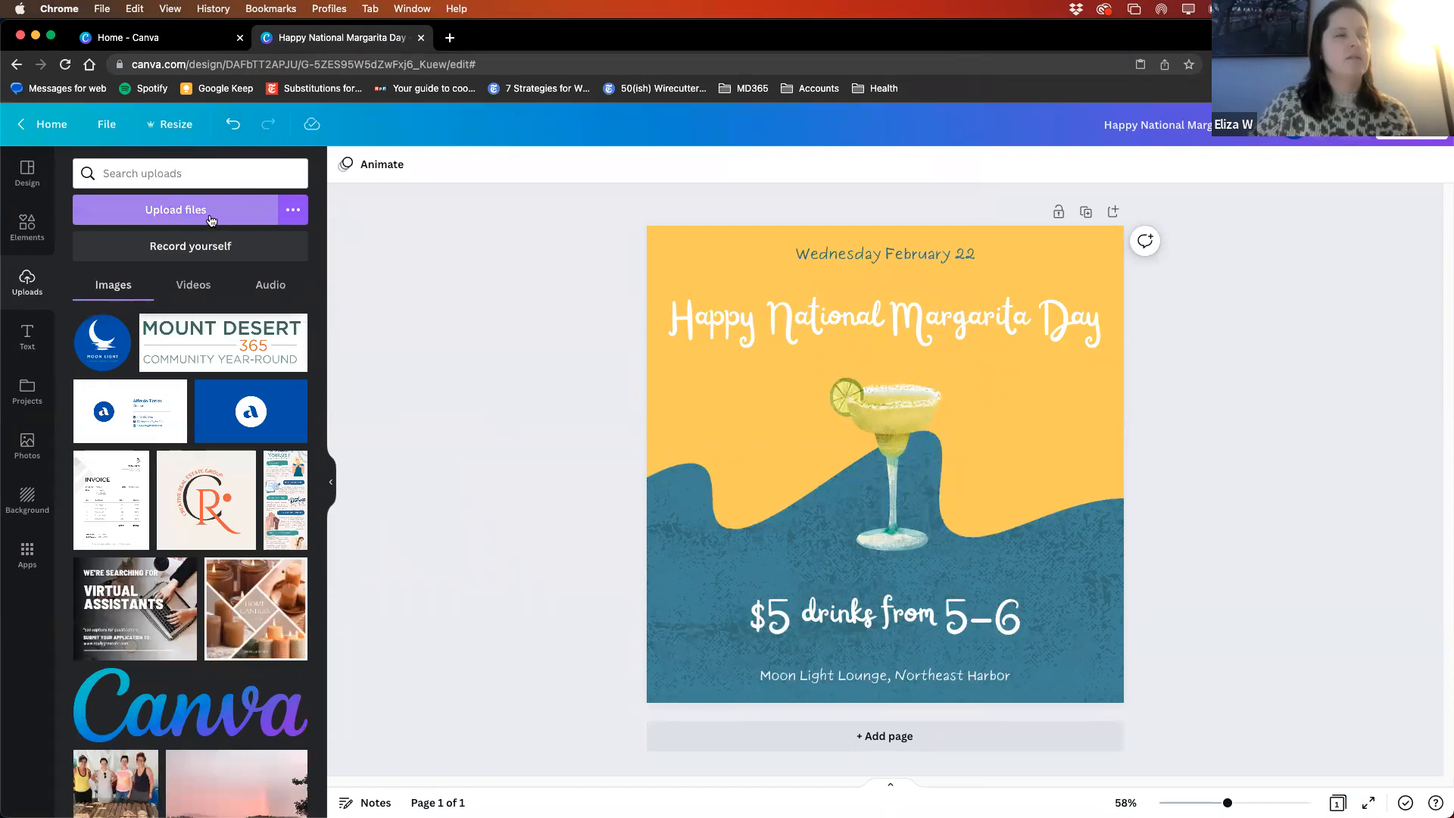
pyautogui.click(291, 215)
pyautogui.click(291, 215)
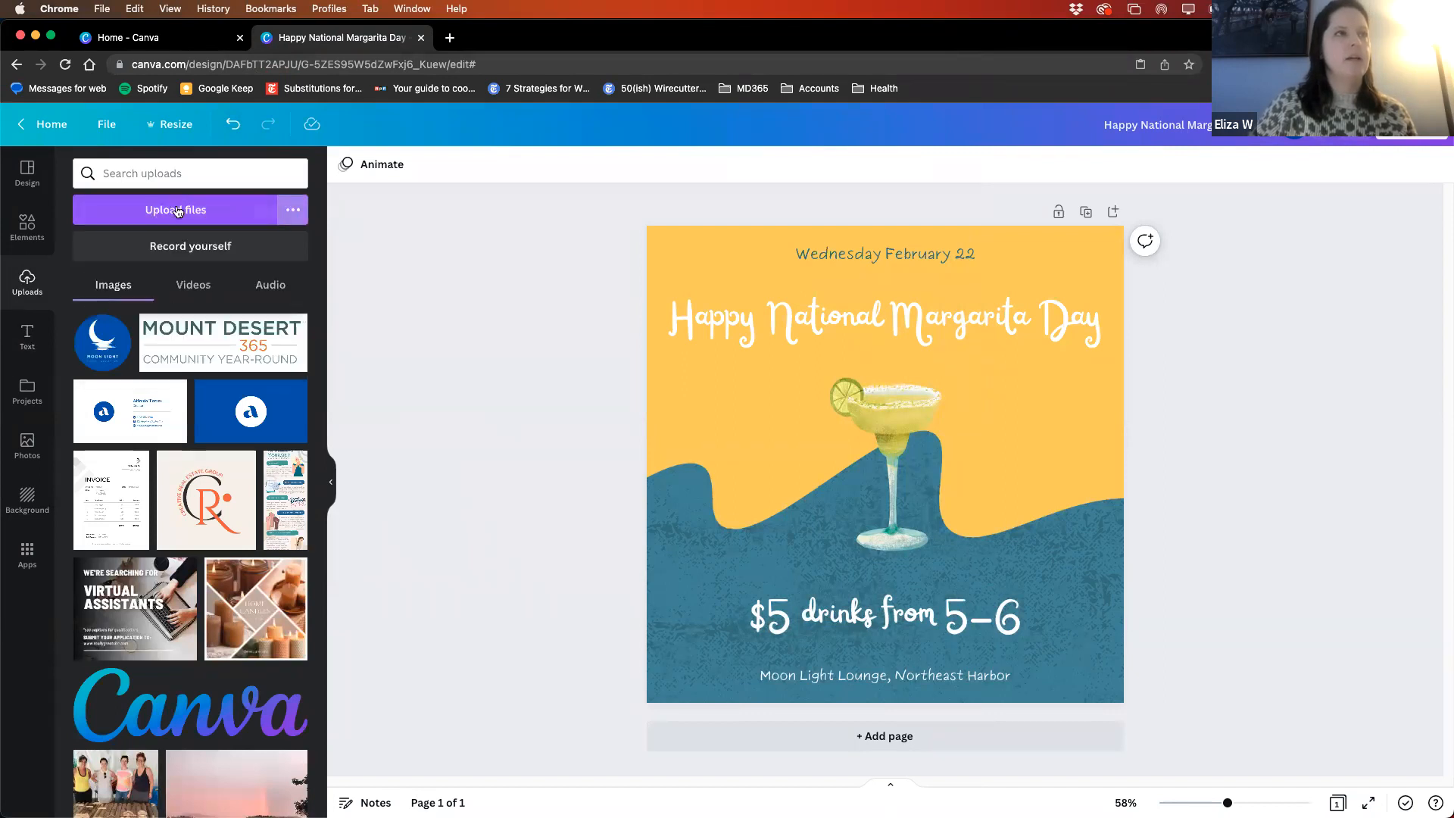
pyautogui.click(206, 211)
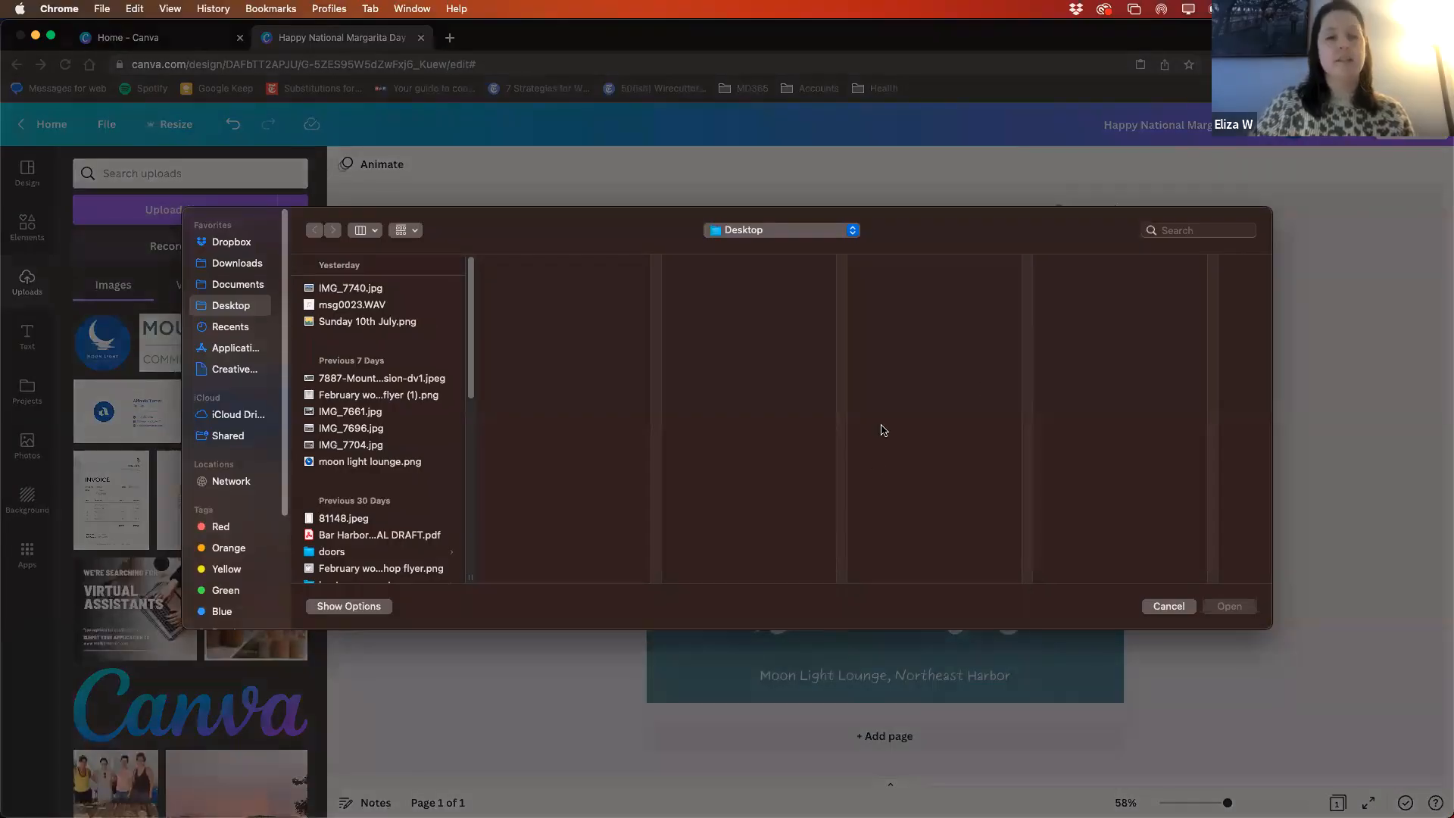
pyautogui.click(1167, 606)
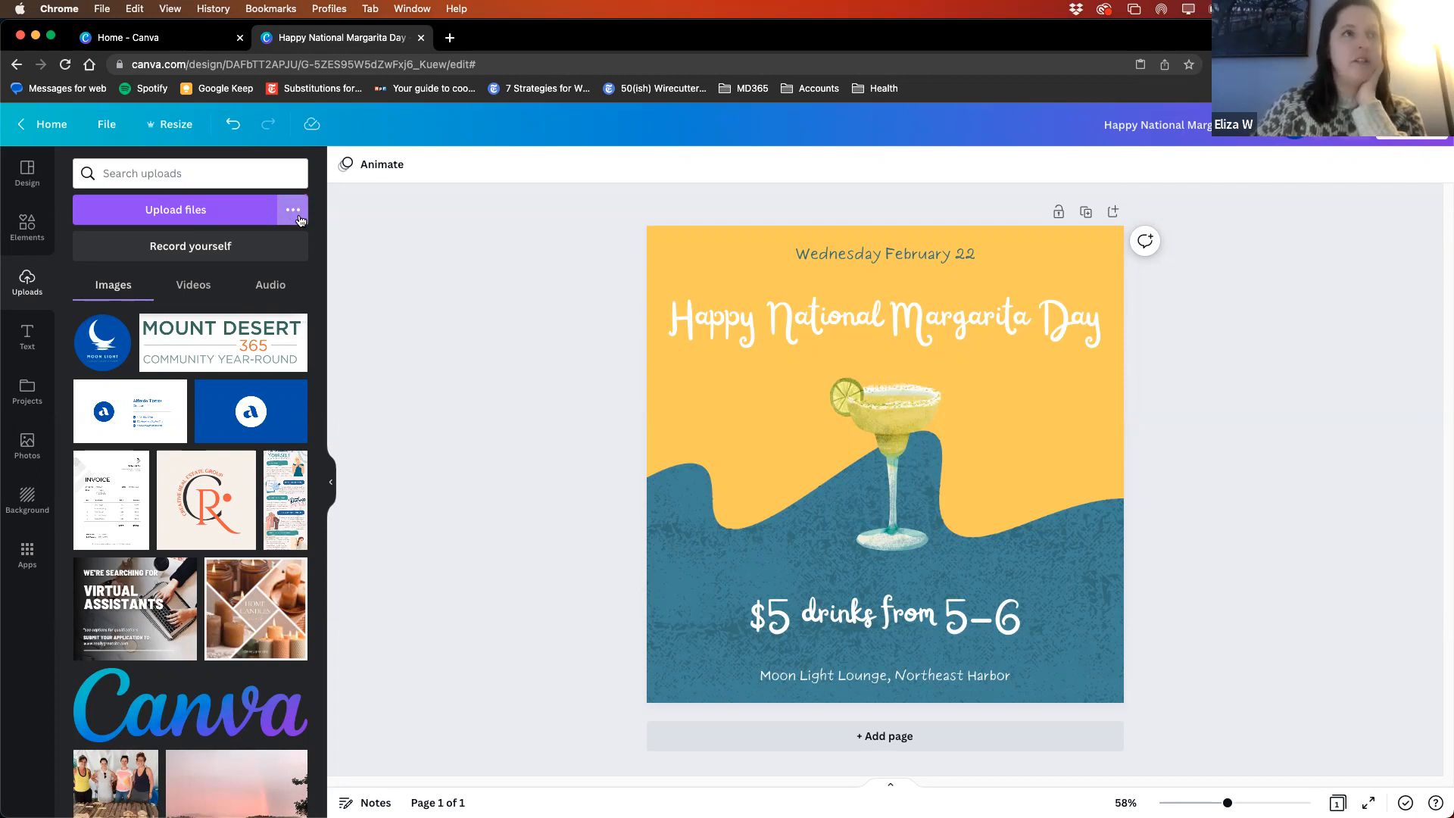
# - Upload the photo IMG_7740.jpg from the Desktop folder
pyautogui.click(293, 215)
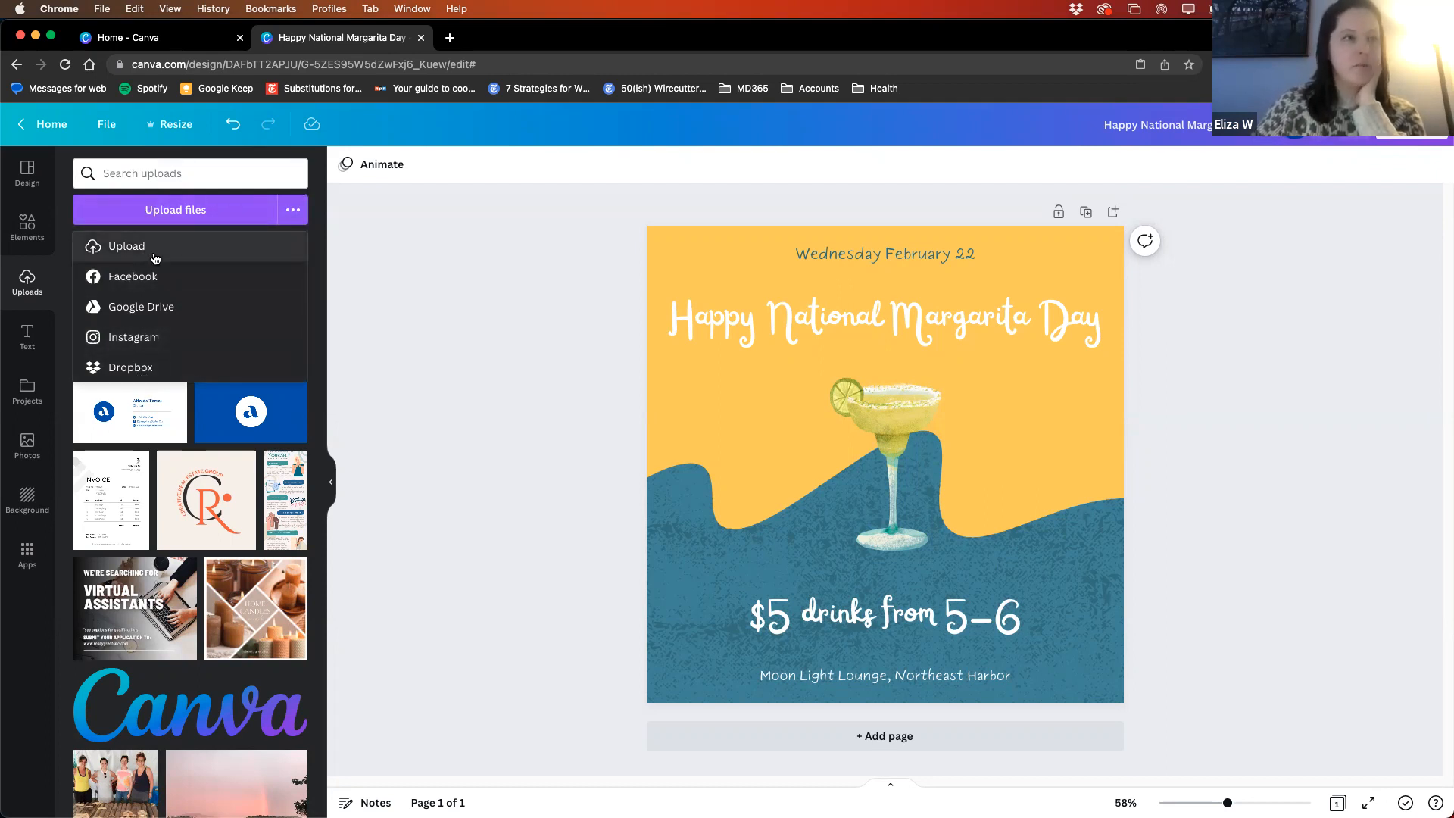
pyautogui.click(121, 249)
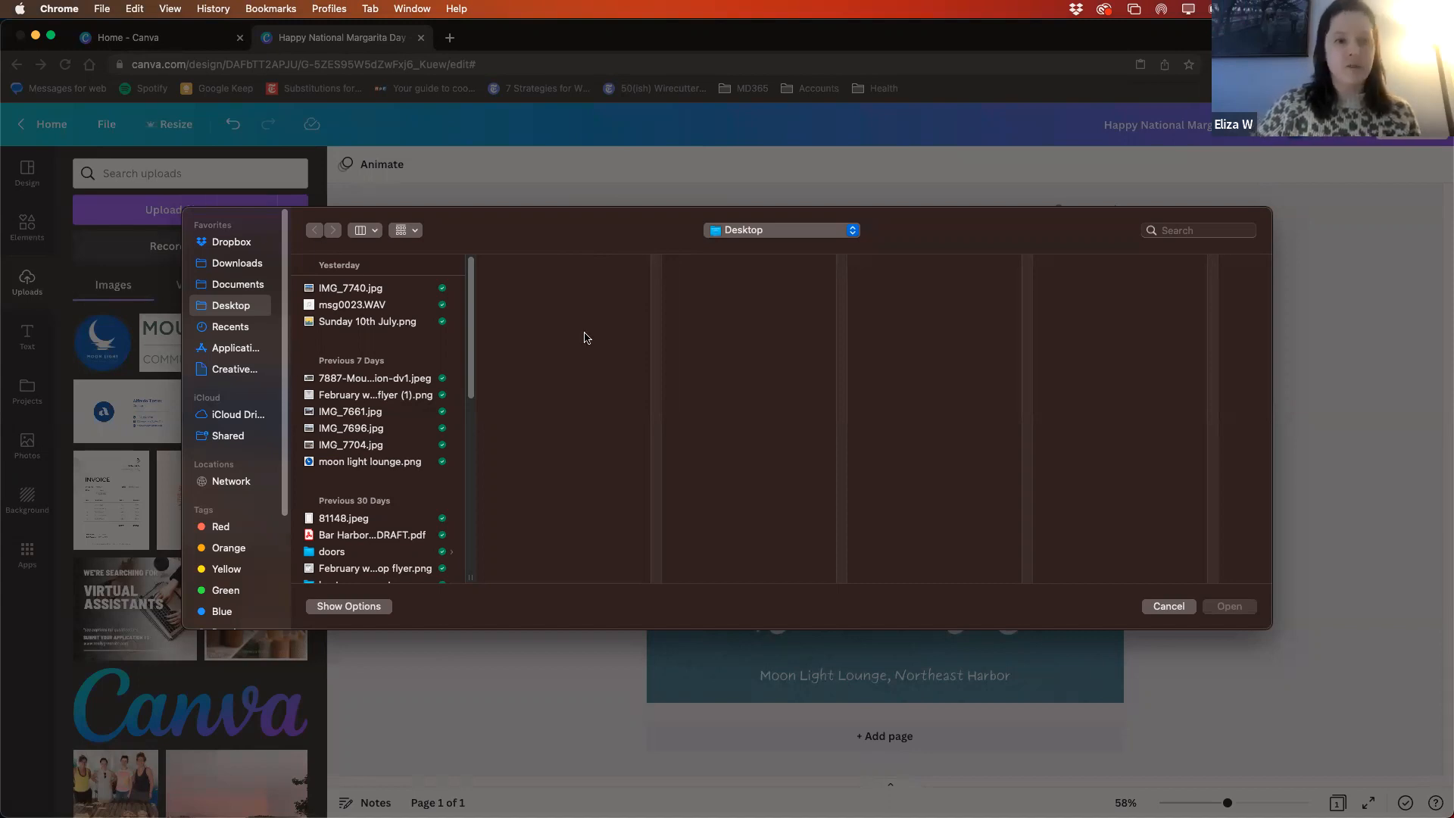
pyautogui.click(342, 289)
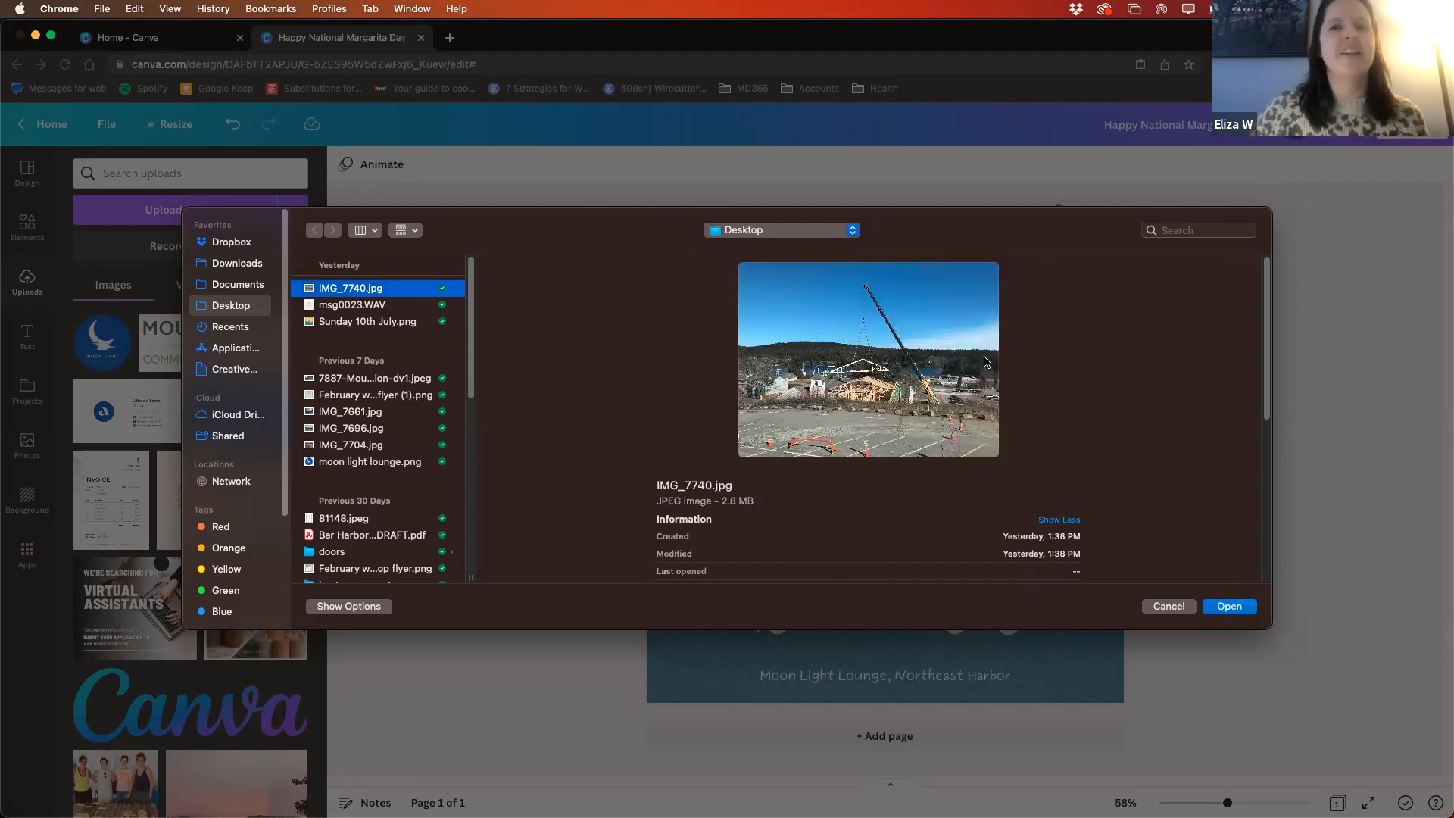
pyautogui.click(1228, 606)
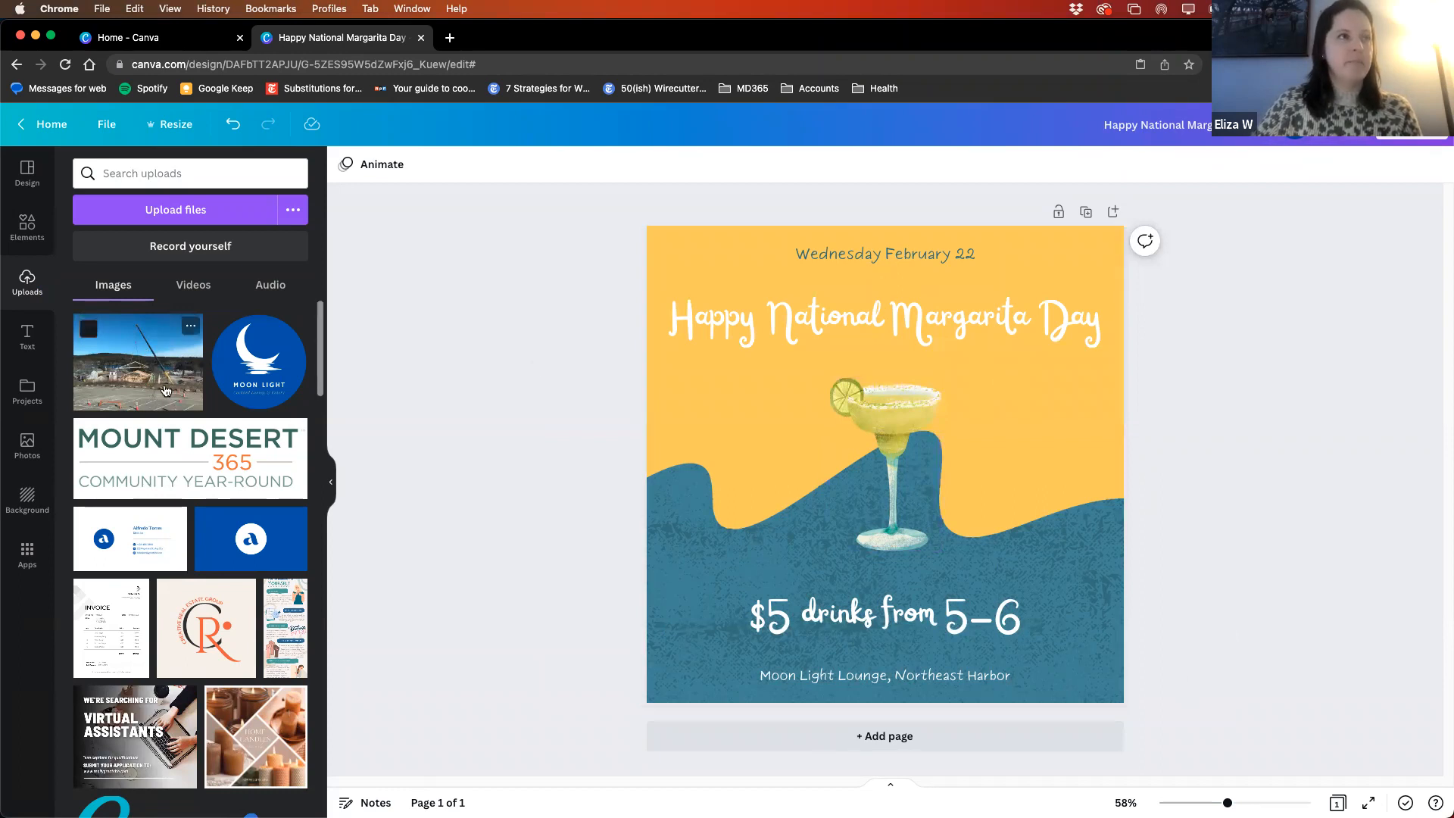
# - Add the uploaded crane photo to the post, align it with the page's top edge and enlarge it to the full page width
pyautogui.click(139, 360)
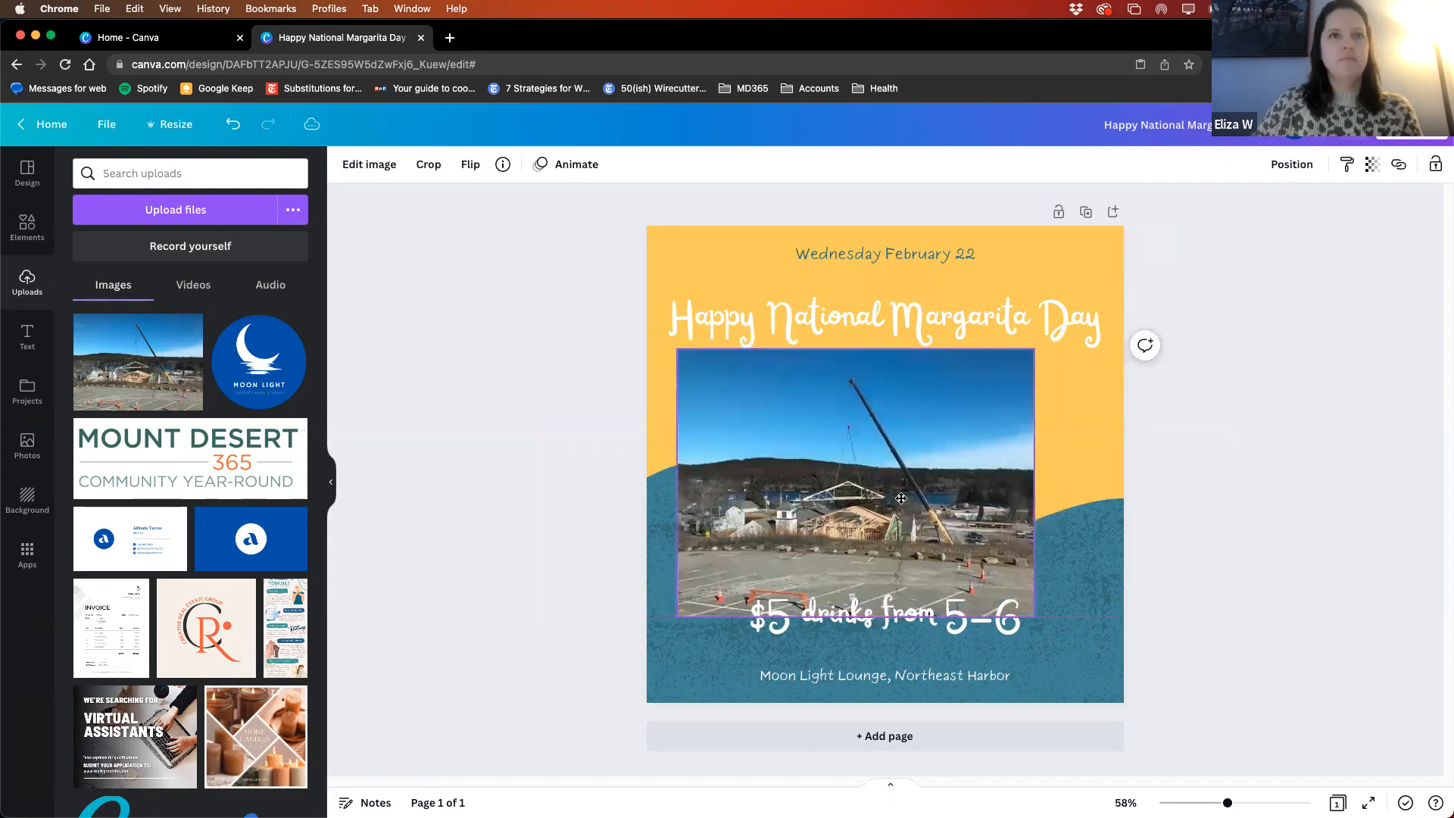
pyautogui.moveTo(706, 598); pyautogui.dragTo(660, 633)
pyautogui.moveTo(1057, 631); pyautogui.dragTo(1115, 672)
pyautogui.moveTo(907, 448); pyautogui.dragTo(894, 353)
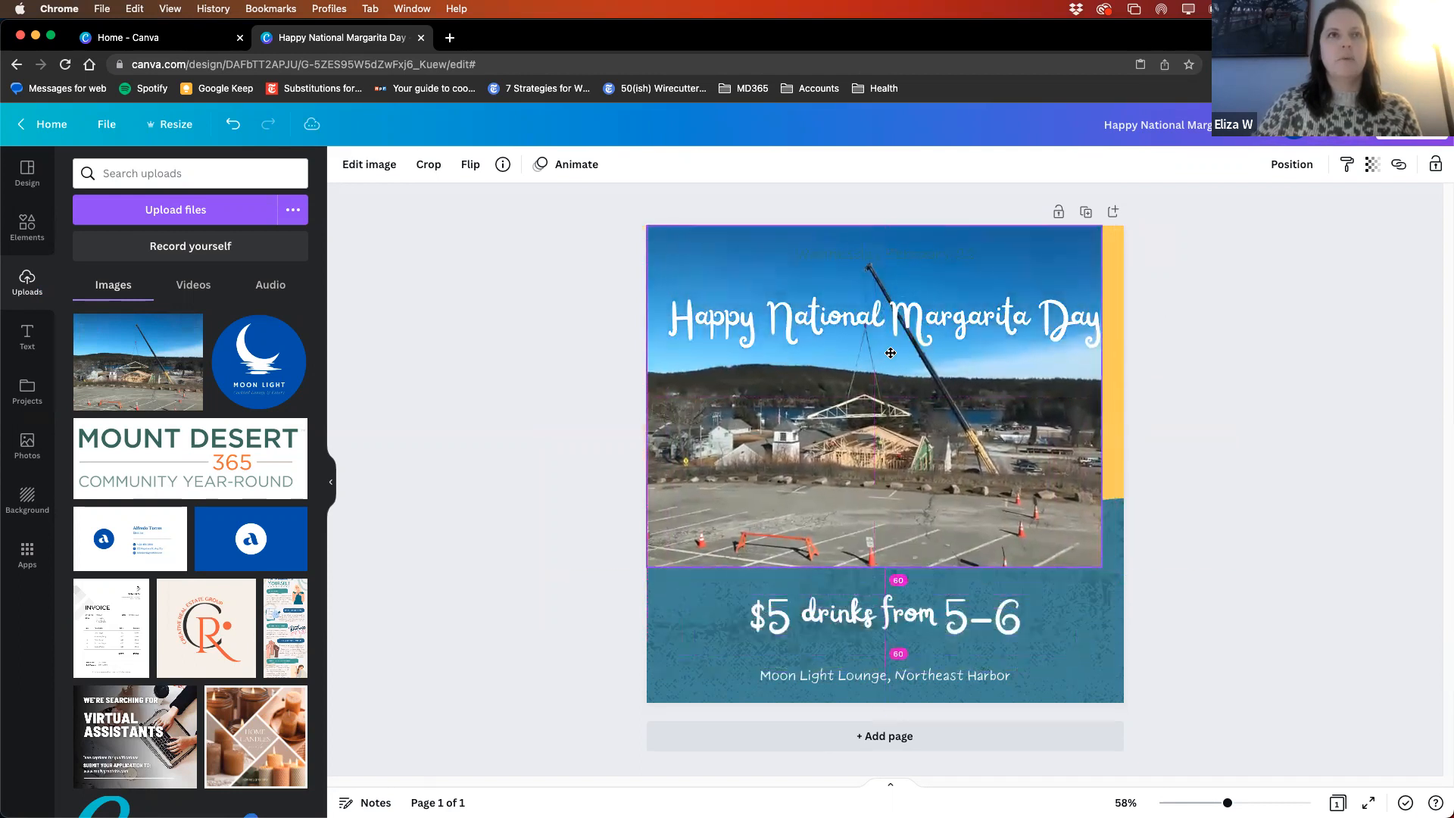
pyautogui.moveTo(1100, 568)
pyautogui.mouseDown()
pyautogui.moveTo(1111, 576)
pyautogui.moveTo(1098, 565)
pyautogui.mouseUp()
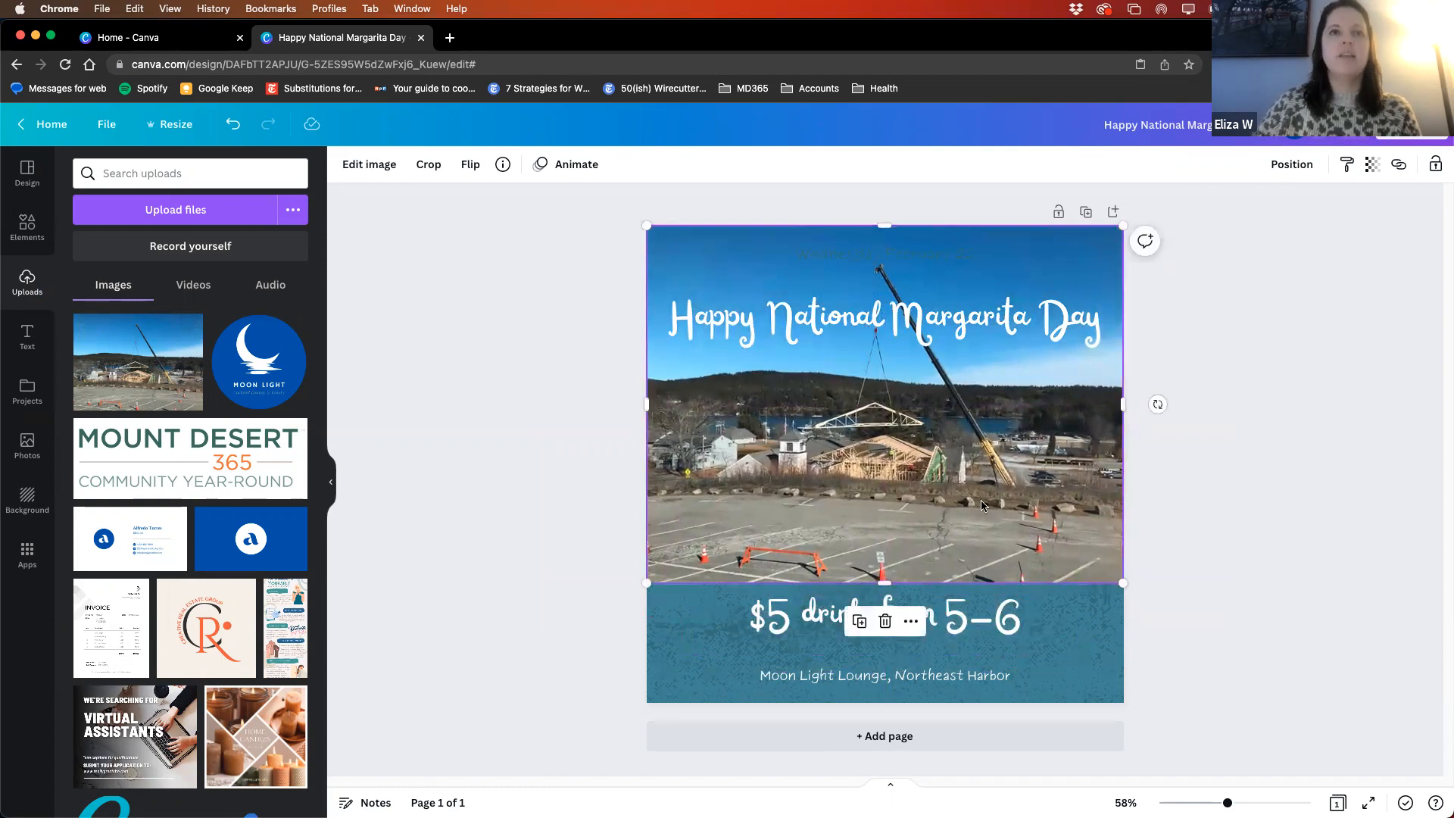
# - Try flipping the crane photo horizontally and vertically, and flip it back to its original orientation
pyautogui.click(465, 166)
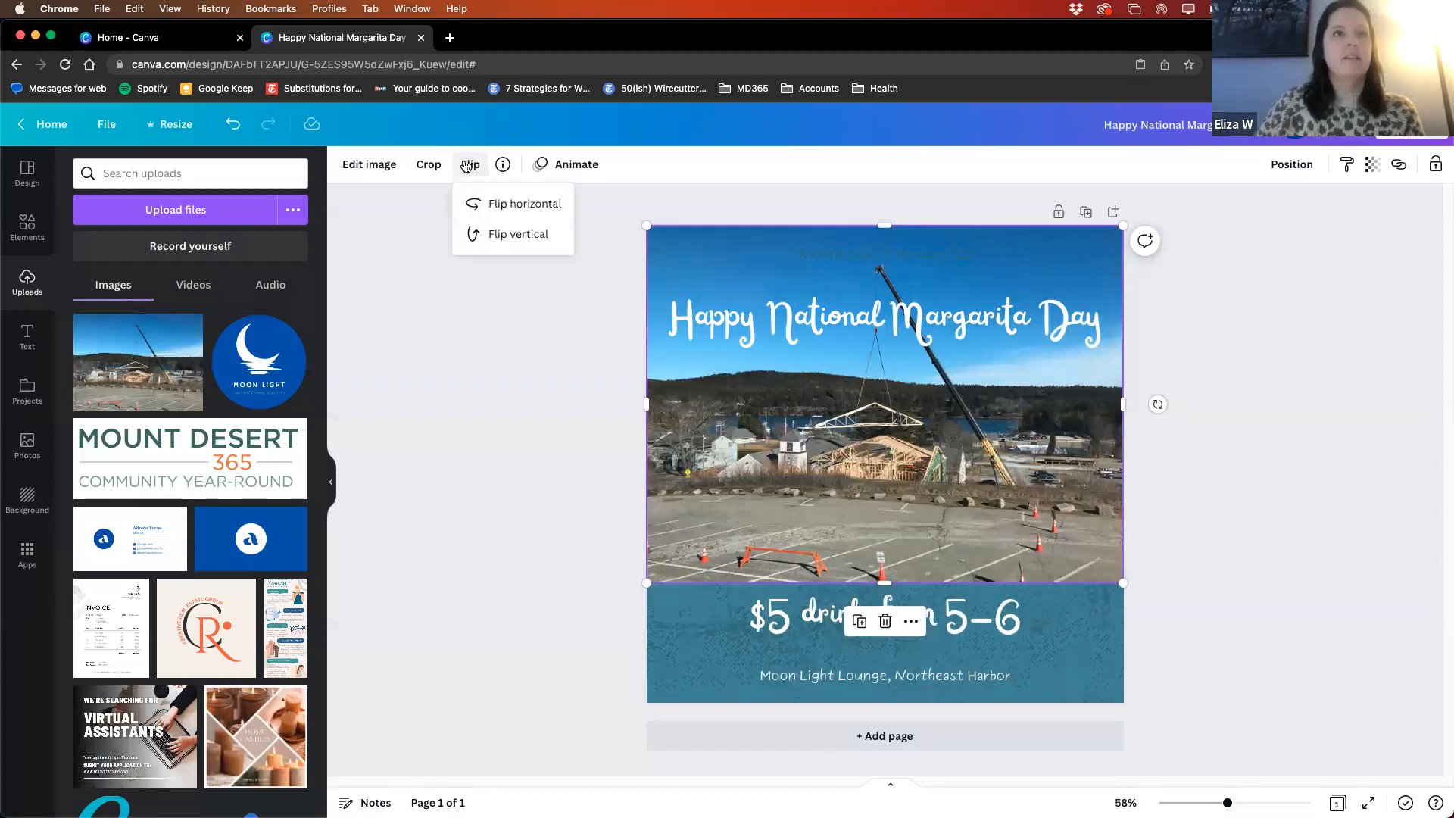
pyautogui.click(471, 205)
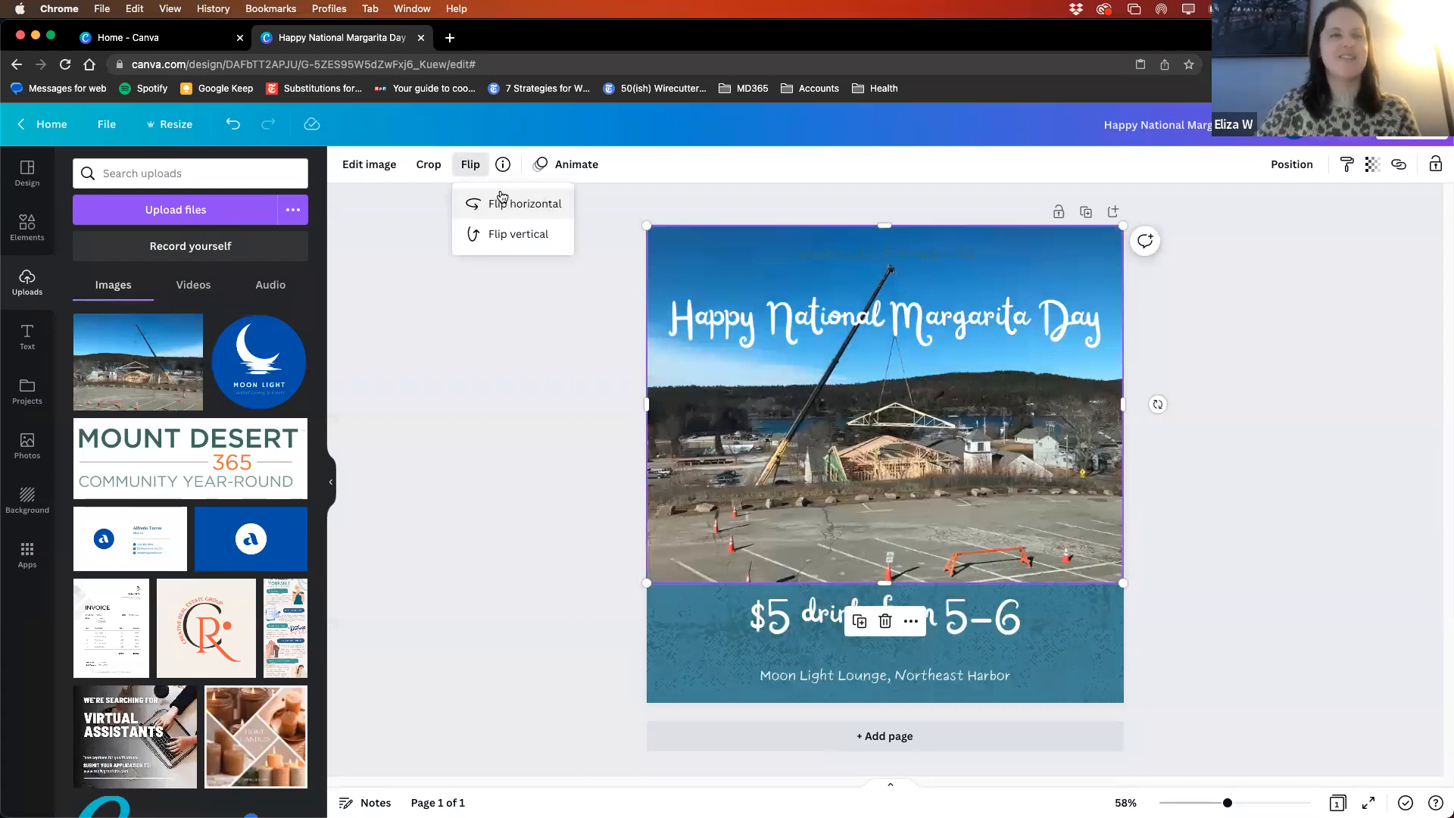
pyautogui.click(502, 236)
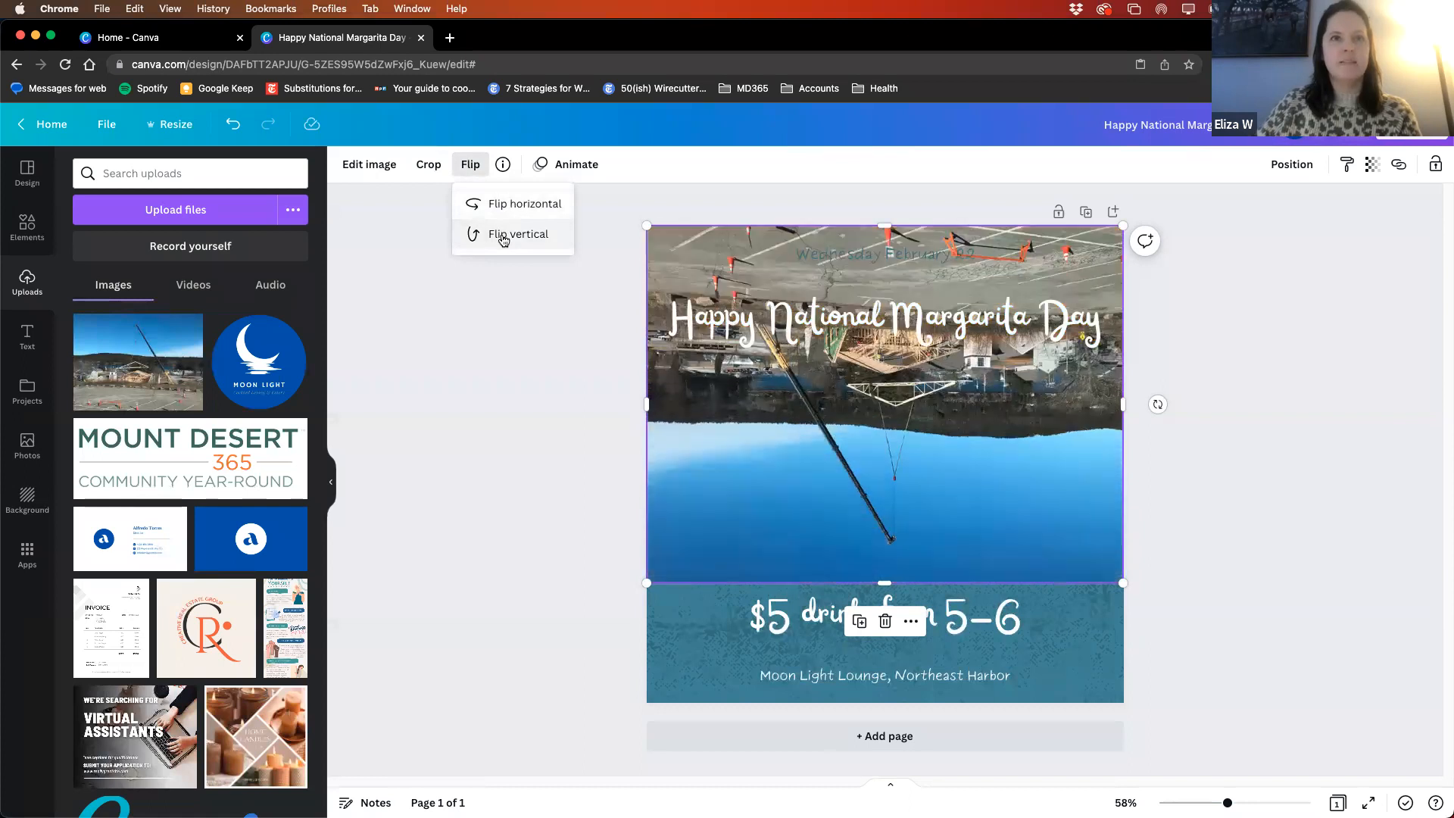
pyautogui.click(502, 236)
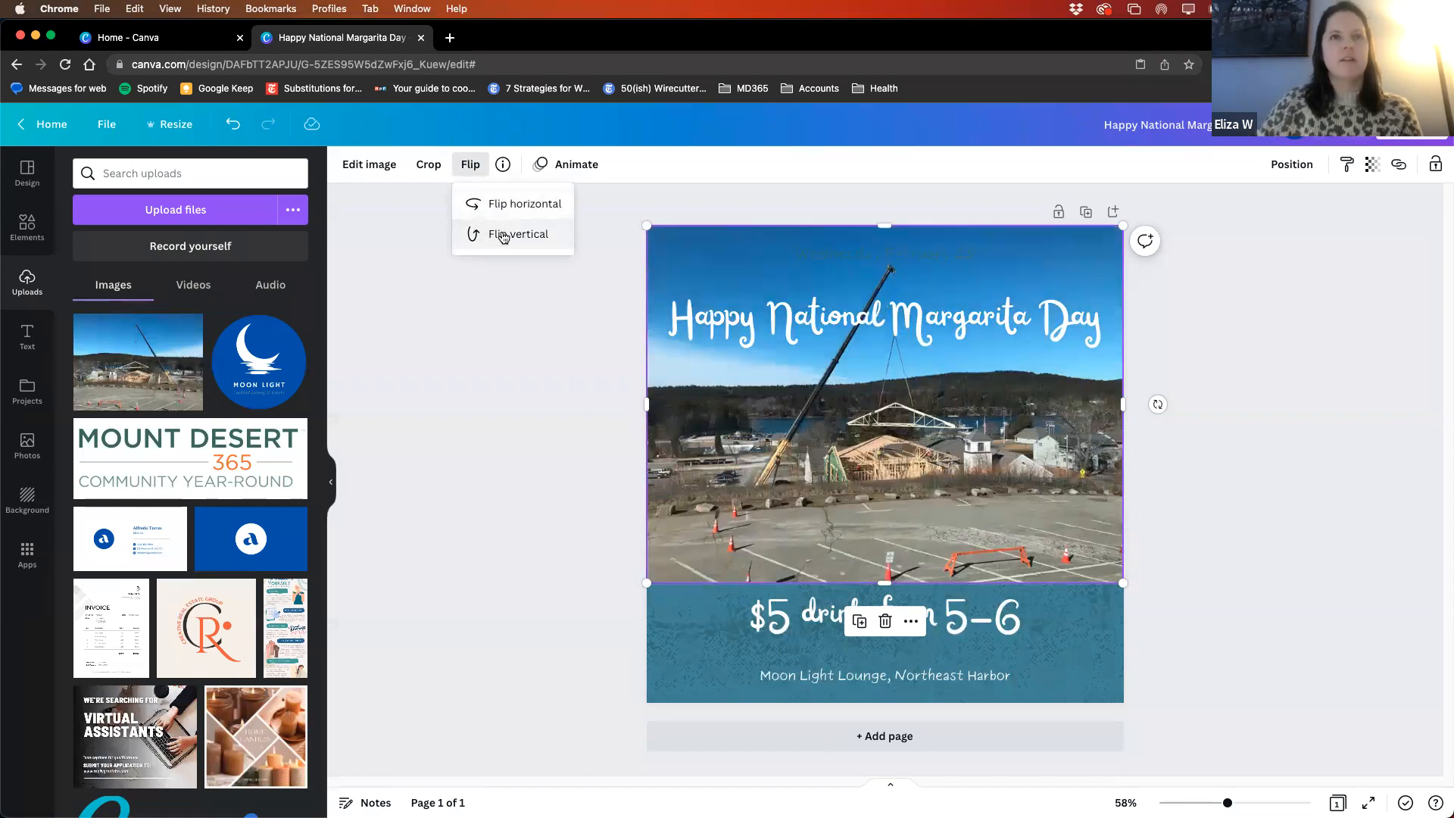
pyautogui.click(484, 203)
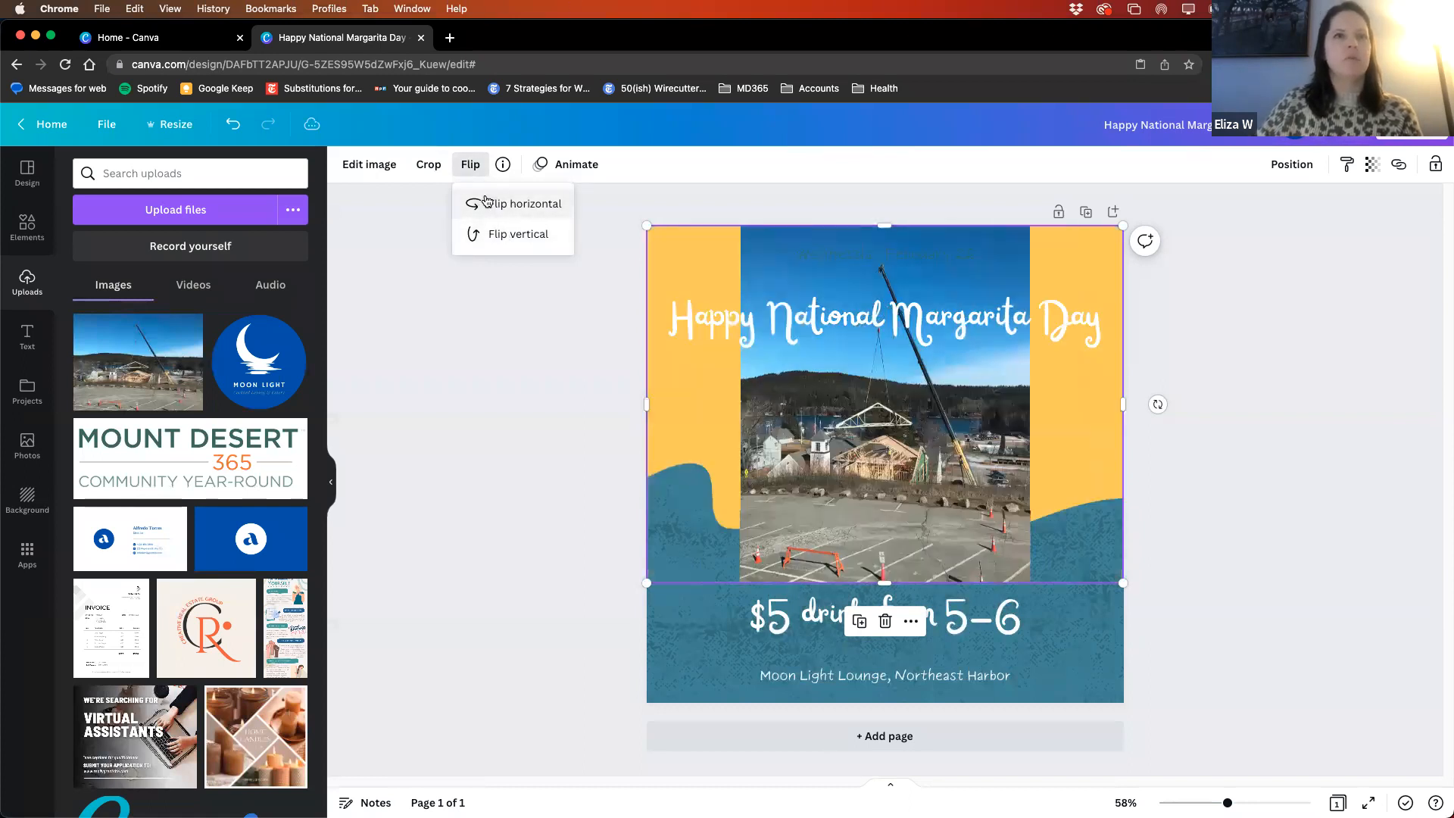
# - Crop the parking lot foreground and a narrow left strip off the crane photo, and move it down over the drinks text
pyautogui.click(437, 174)
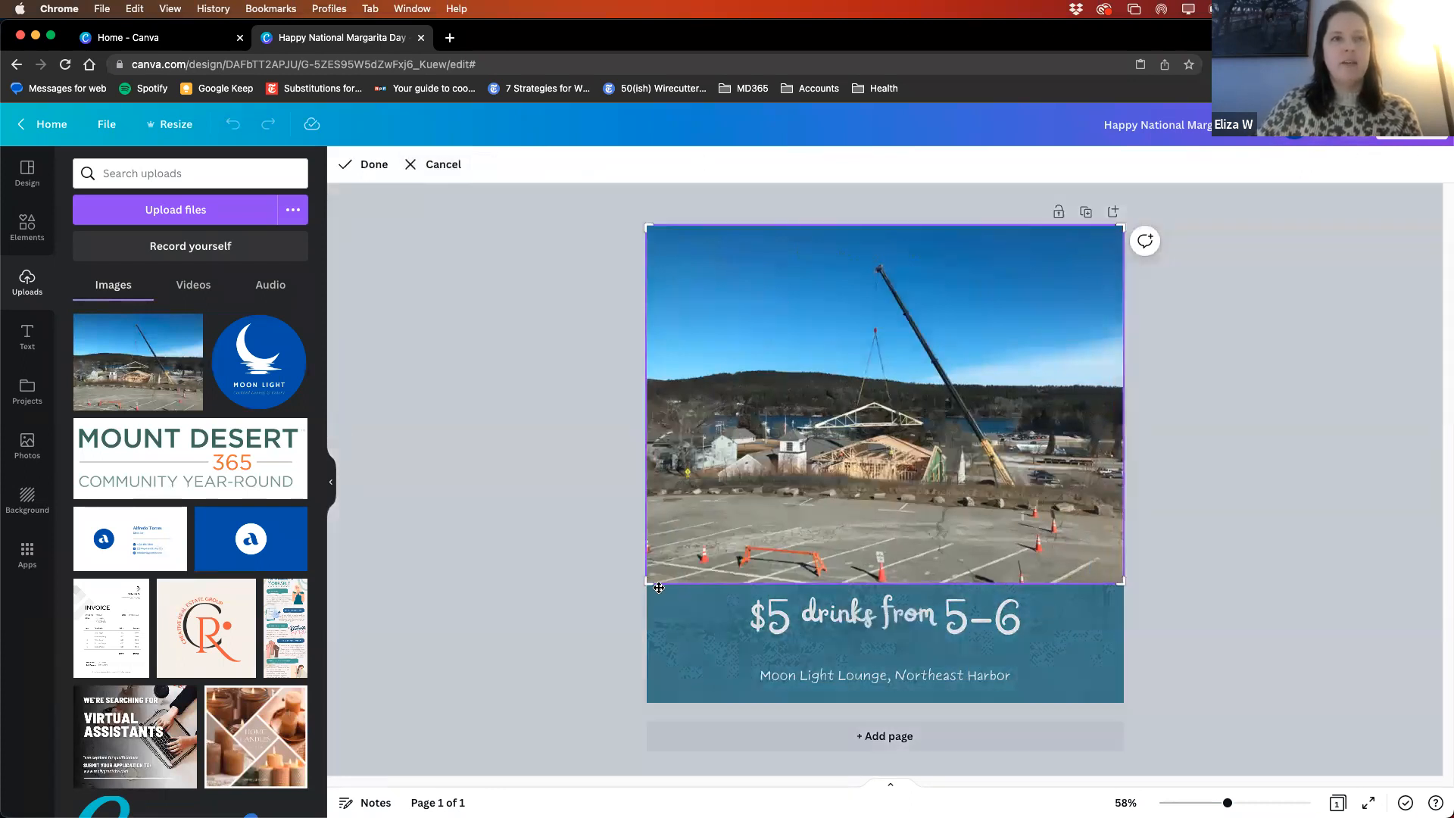
pyautogui.moveTo(651, 581); pyautogui.dragTo(667, 488)
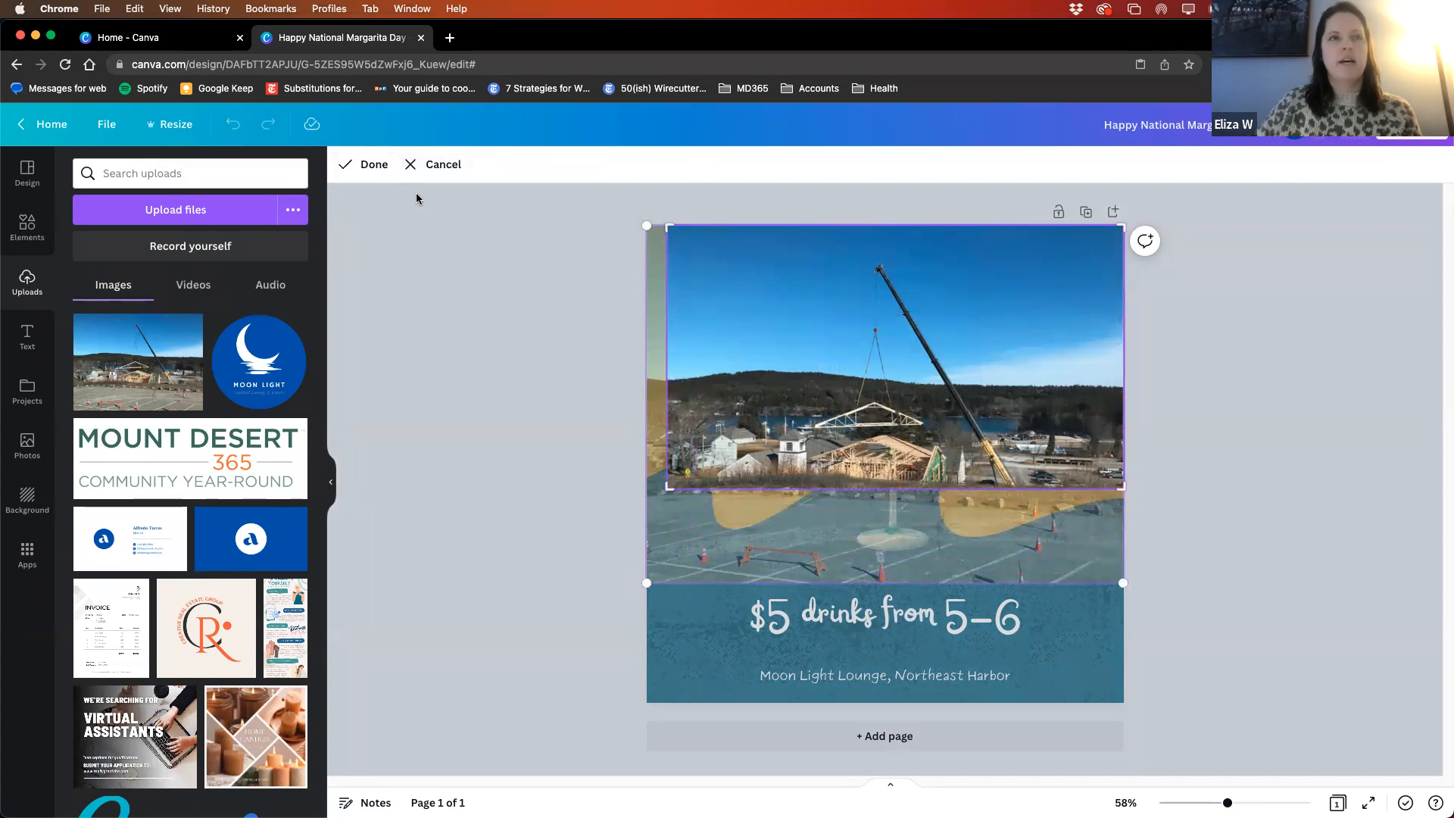
pyautogui.click(362, 168)
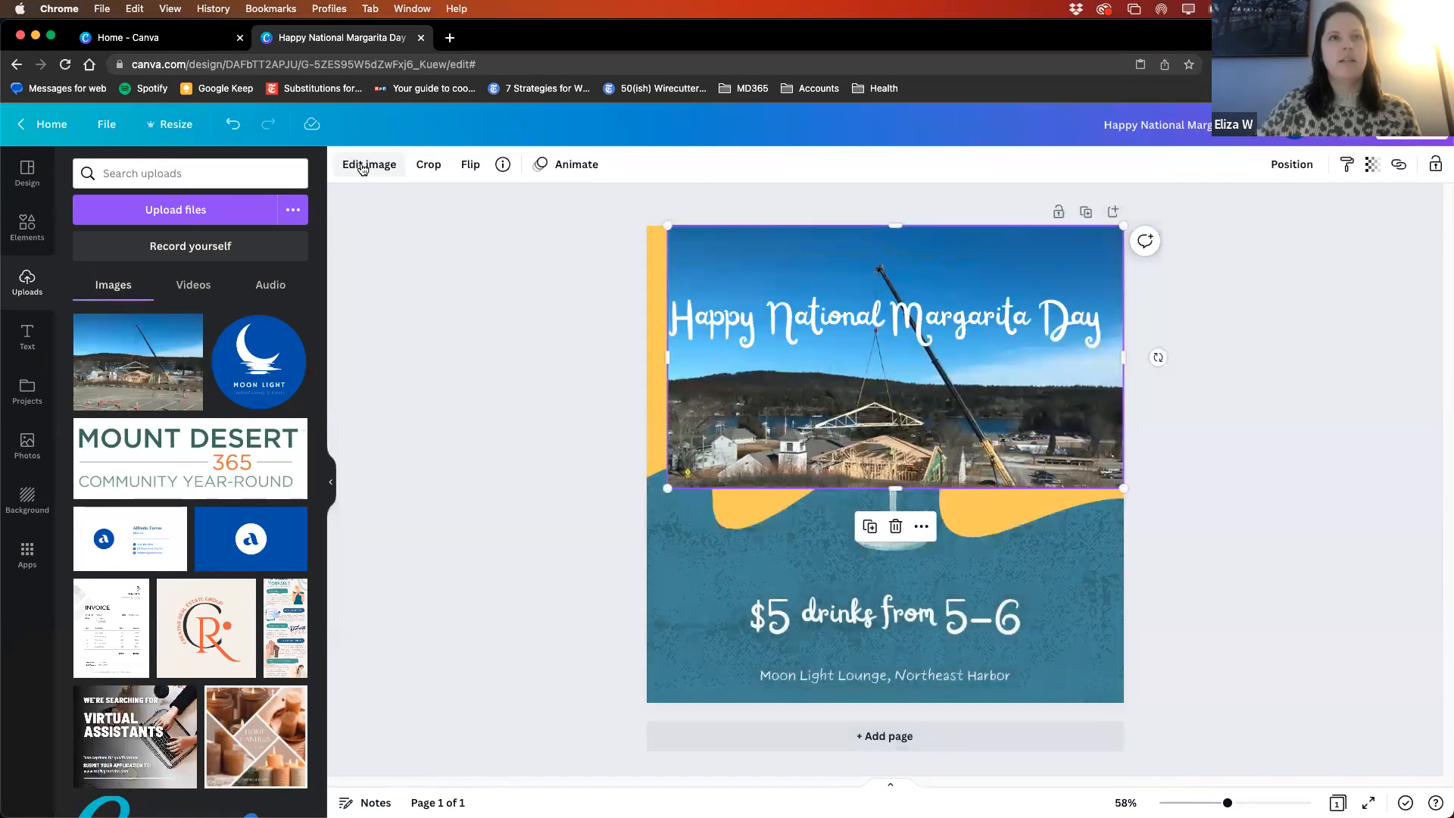
pyautogui.moveTo(896, 363); pyautogui.dragTo(896, 403)
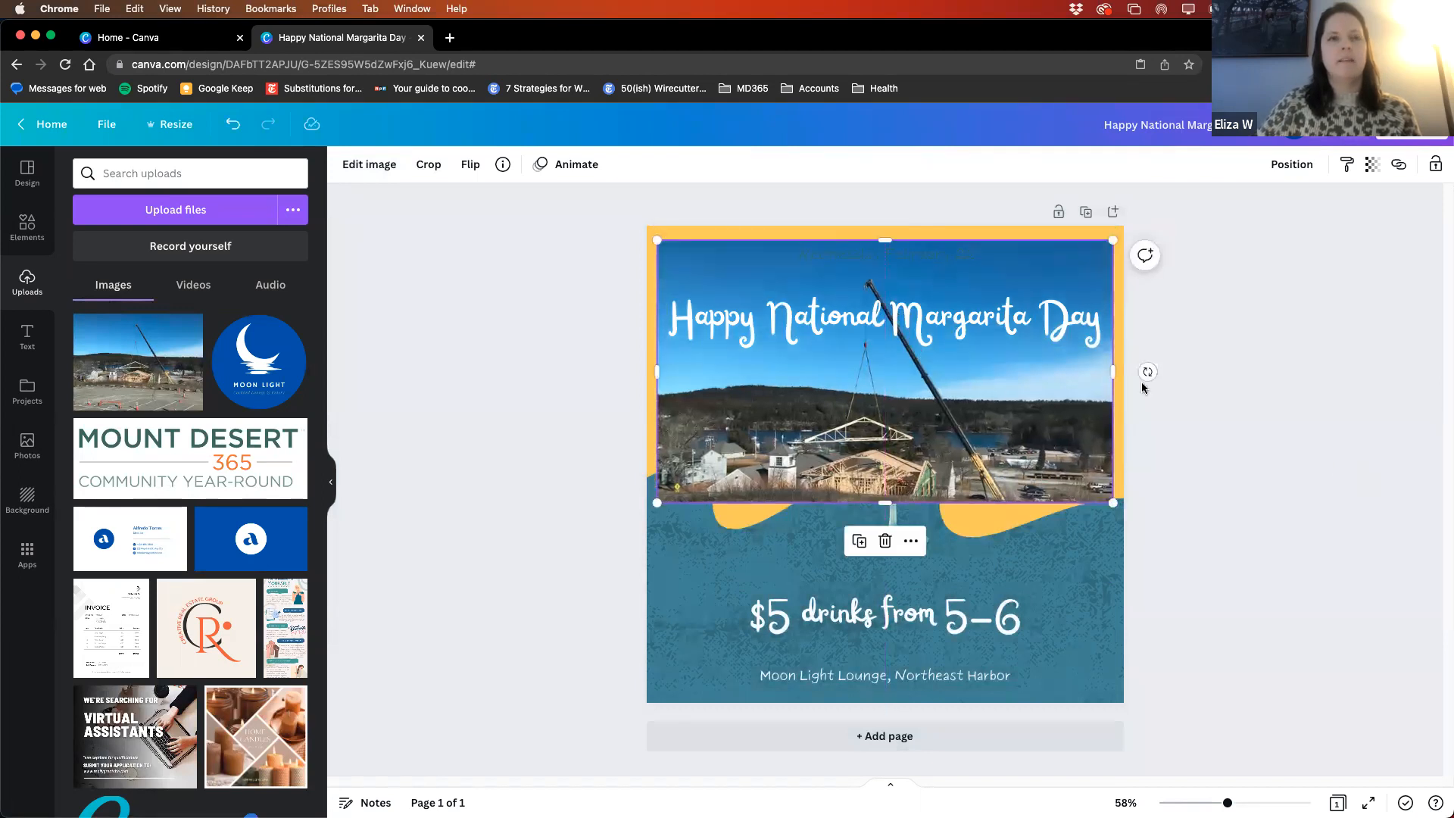
pyautogui.moveTo(1009, 399); pyautogui.dragTo(1035, 533)
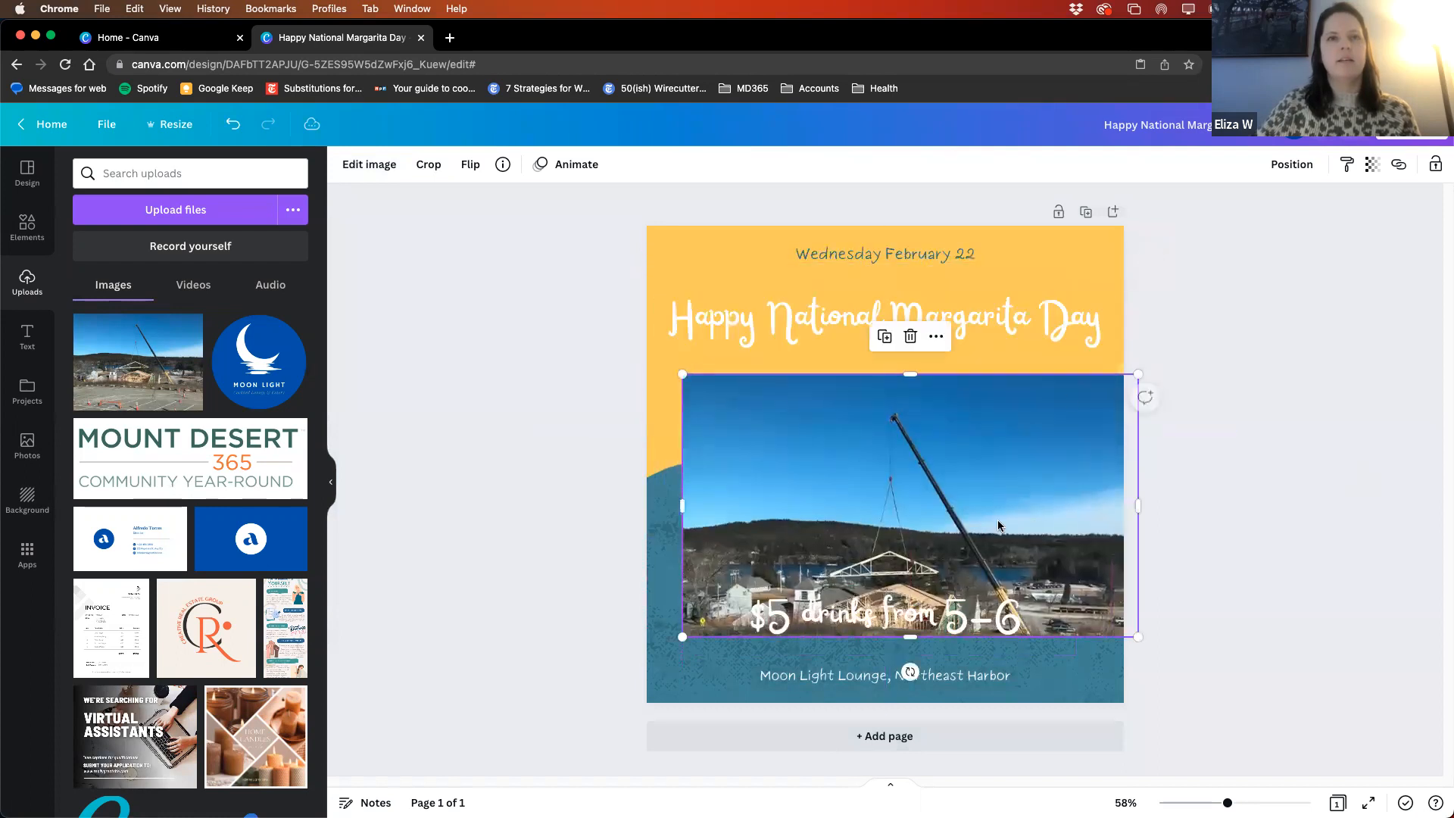
# - Duplicate the cropped crane photo and arrange one copy behind the heading and the other over the lower half of the page
pyautogui.click(938, 337)
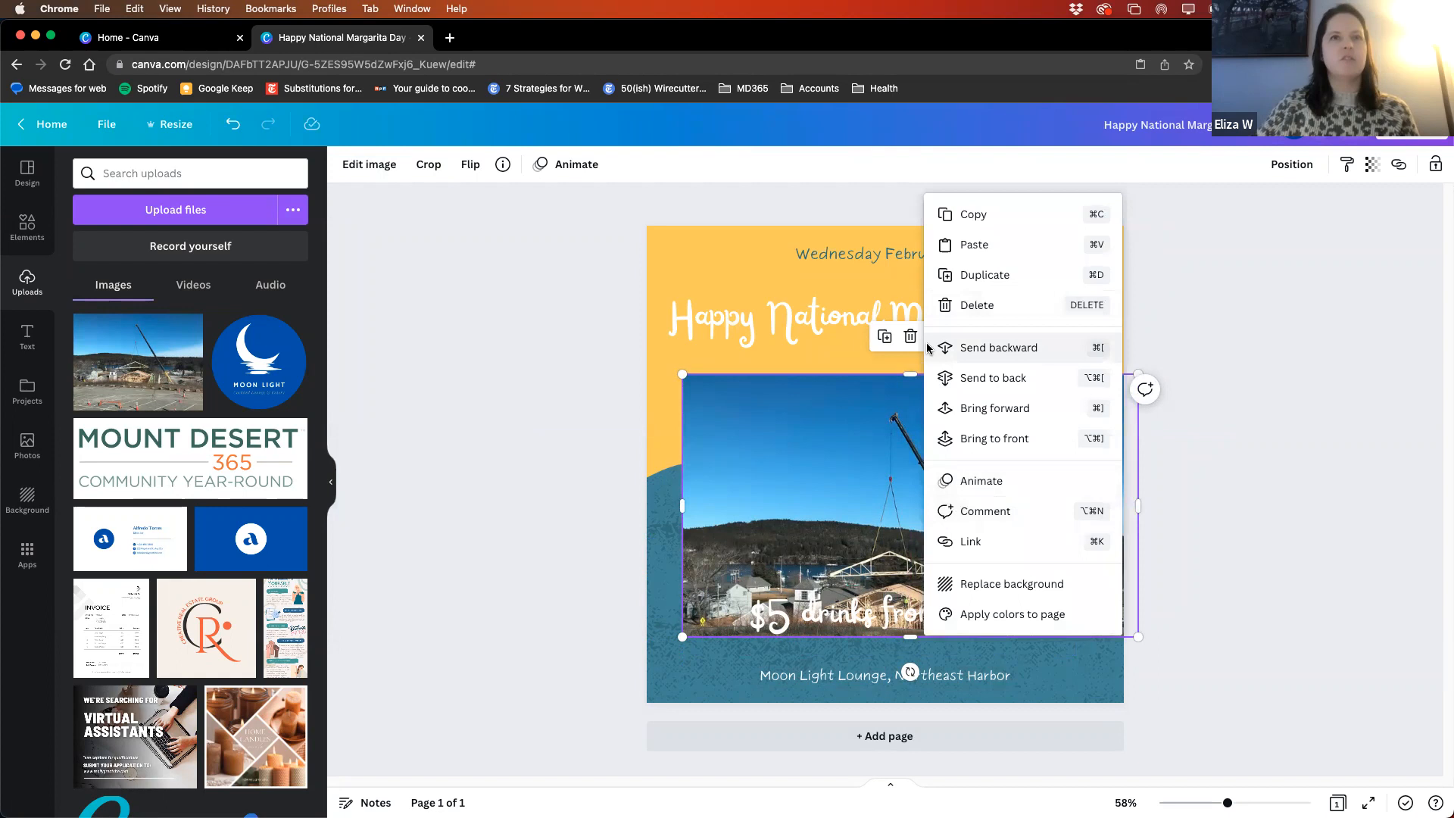
pyautogui.click(928, 348)
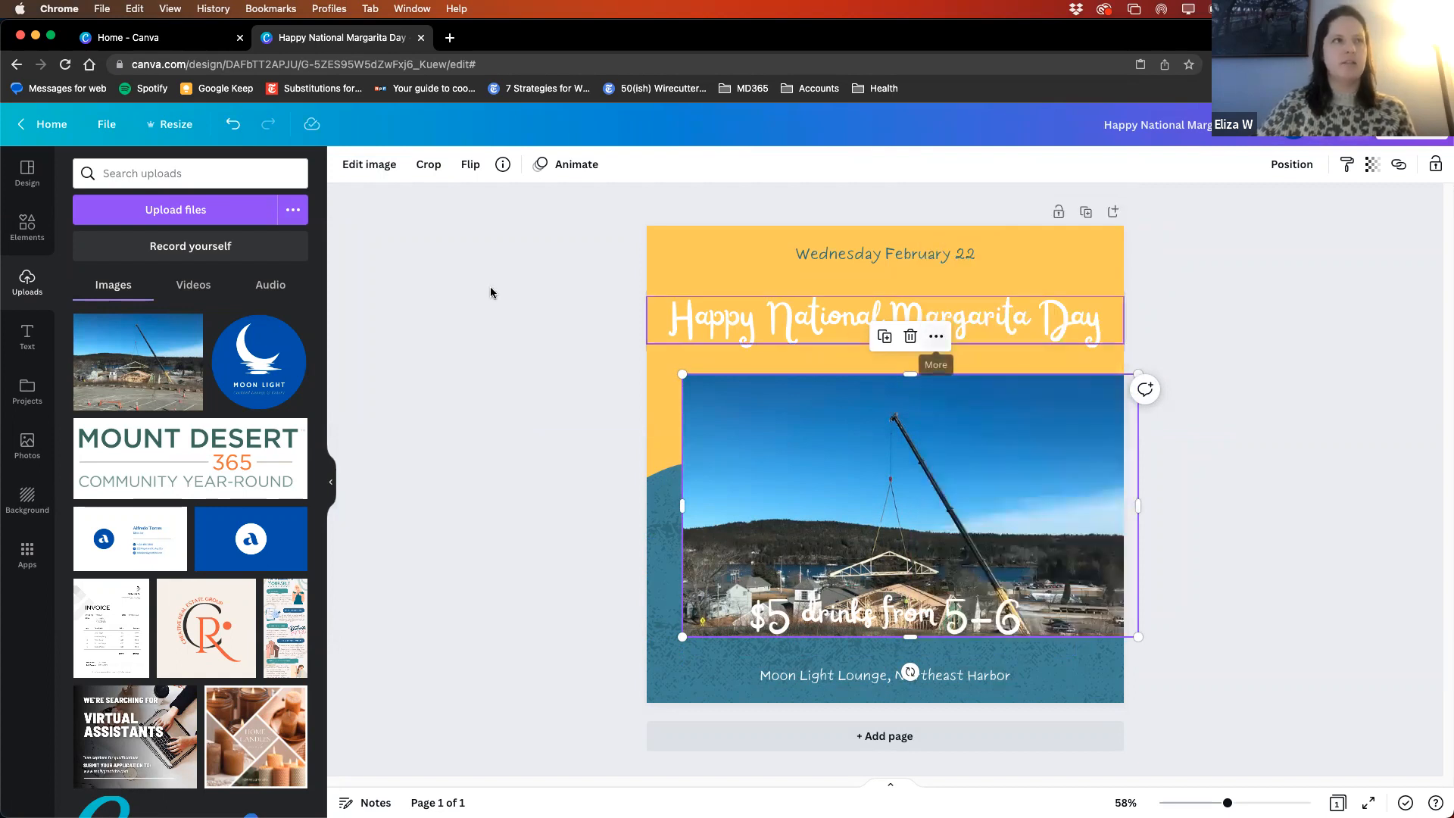
pyautogui.click(933, 339)
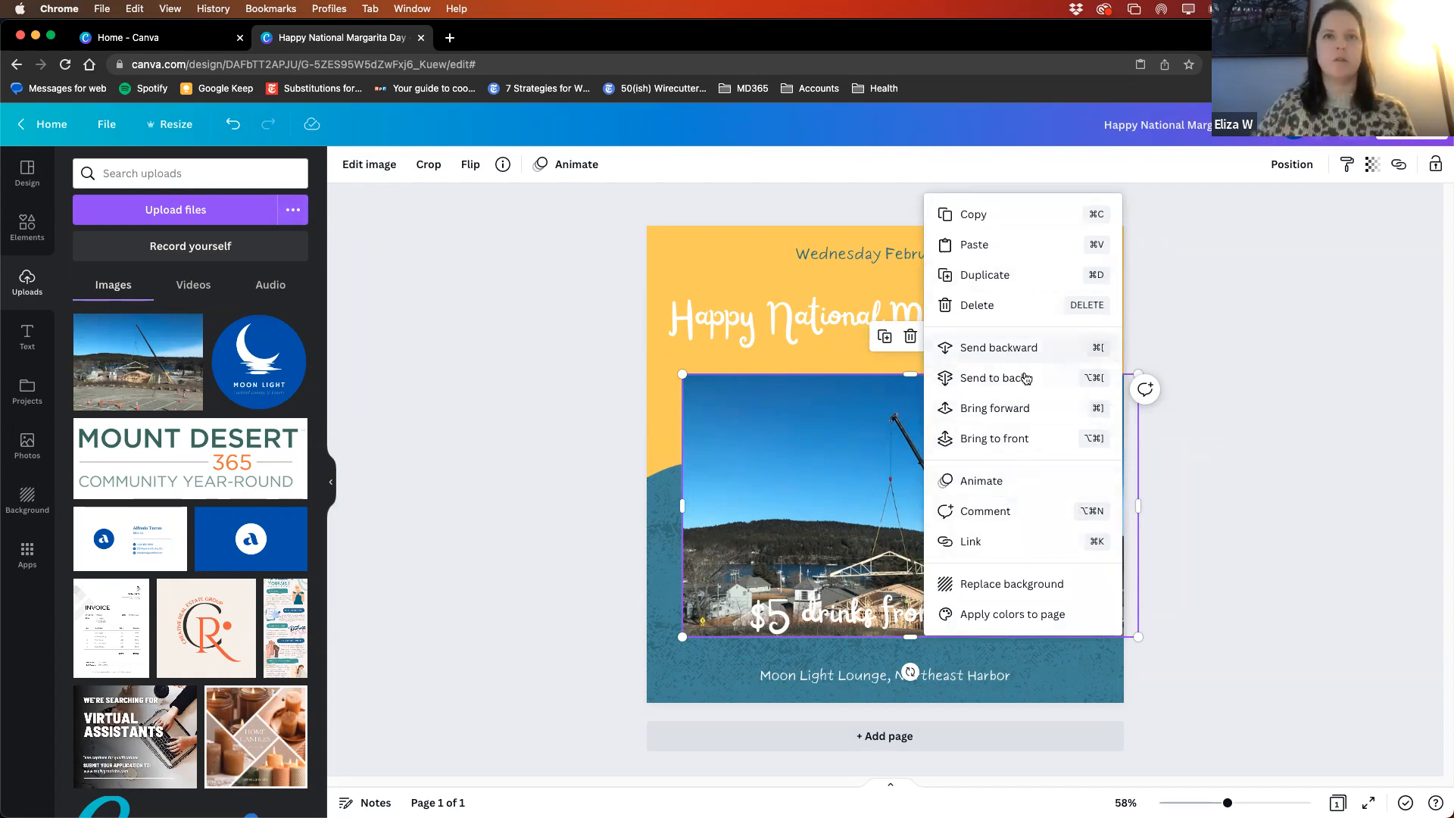
pyautogui.click(996, 284)
pyautogui.moveTo(890, 524); pyautogui.dragTo(862, 592)
pyautogui.moveTo(771, 400); pyautogui.dragTo(746, 281)
pyautogui.moveTo(786, 581); pyautogui.dragTo(796, 546)
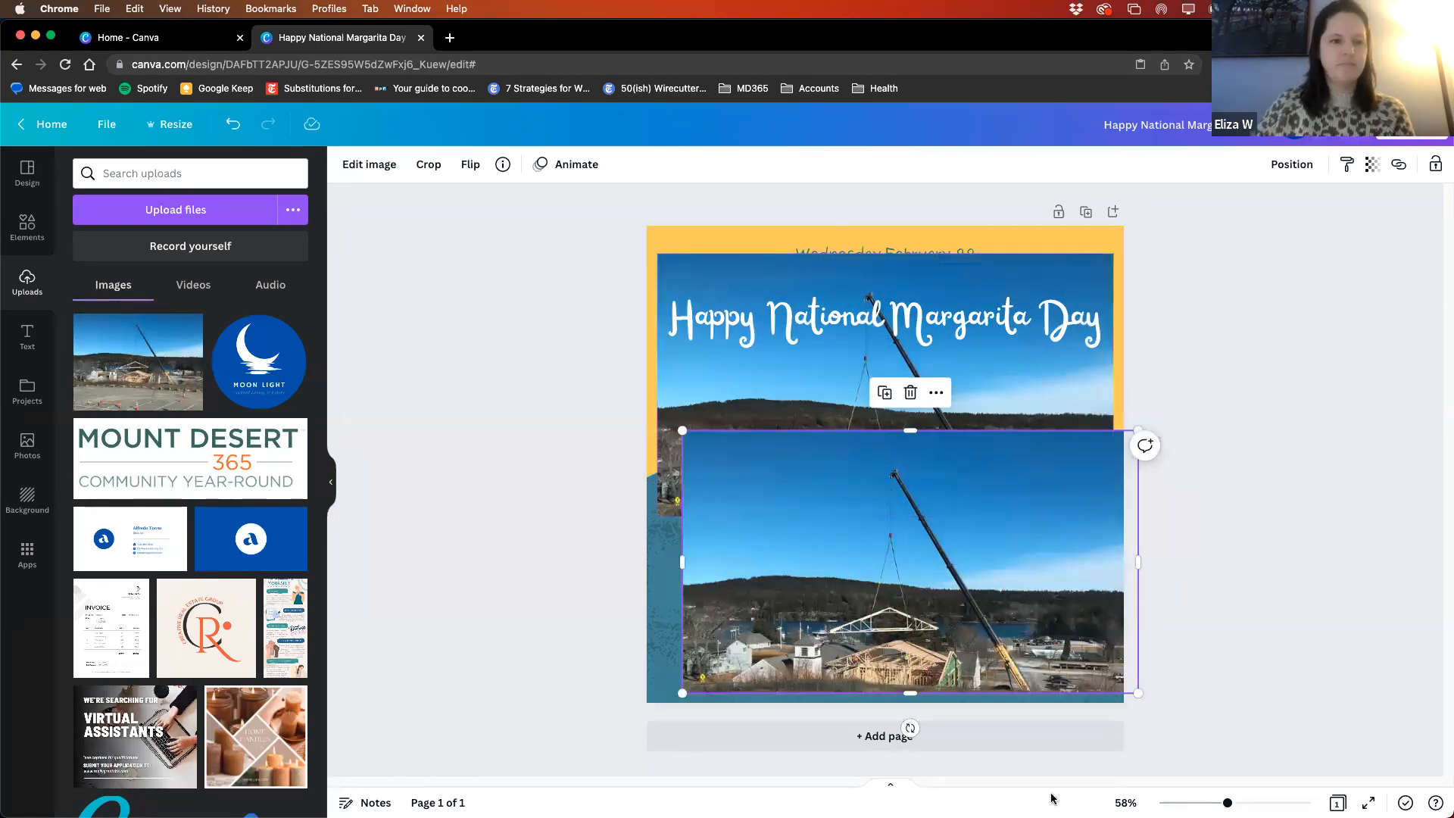
# - Switch to the February Canva Webinar audience window, show it full screen and advance to the Thanks for Joining Us slide
pyautogui.moveTo(876, 803)
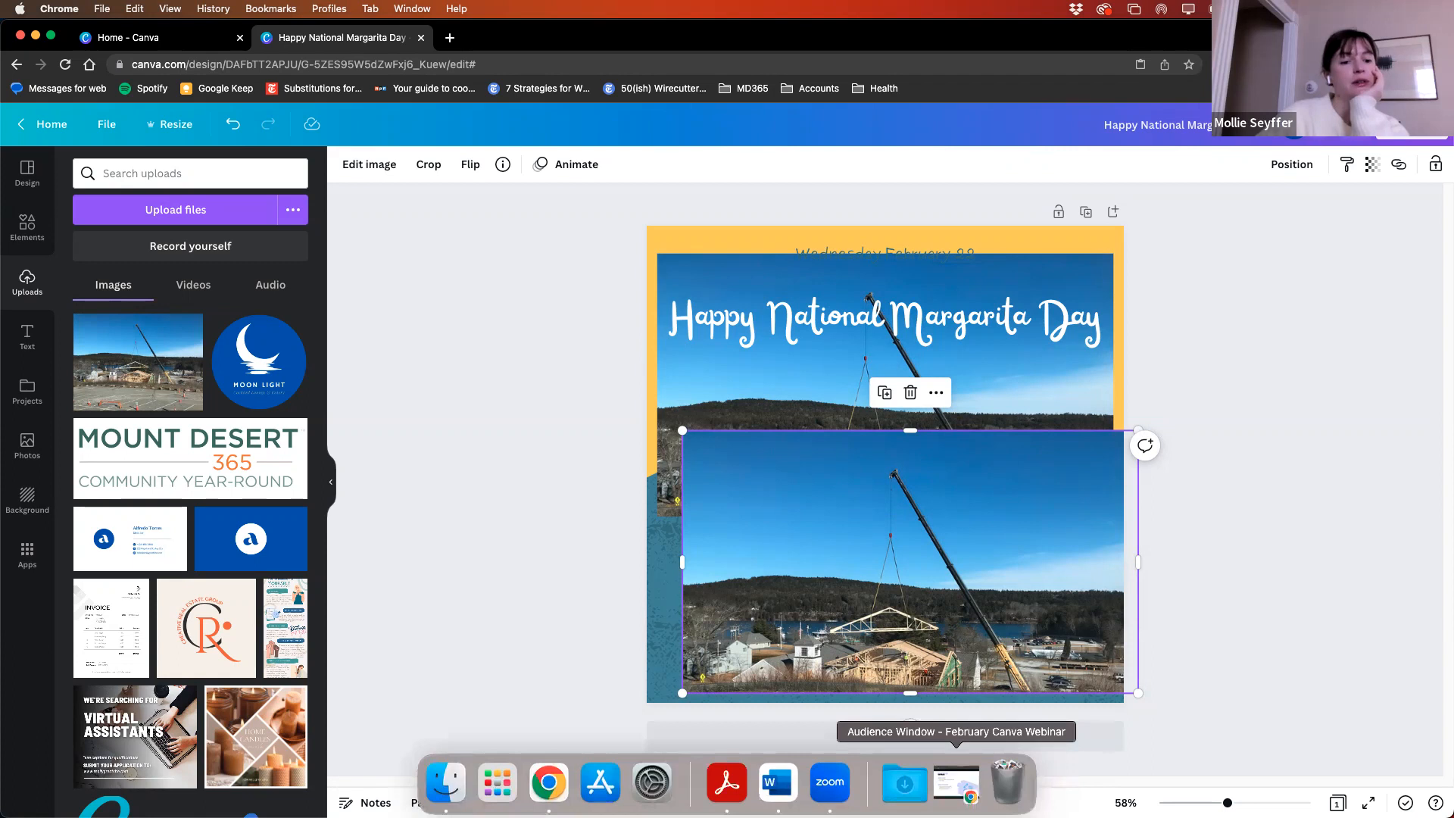
pyautogui.click(956, 782)
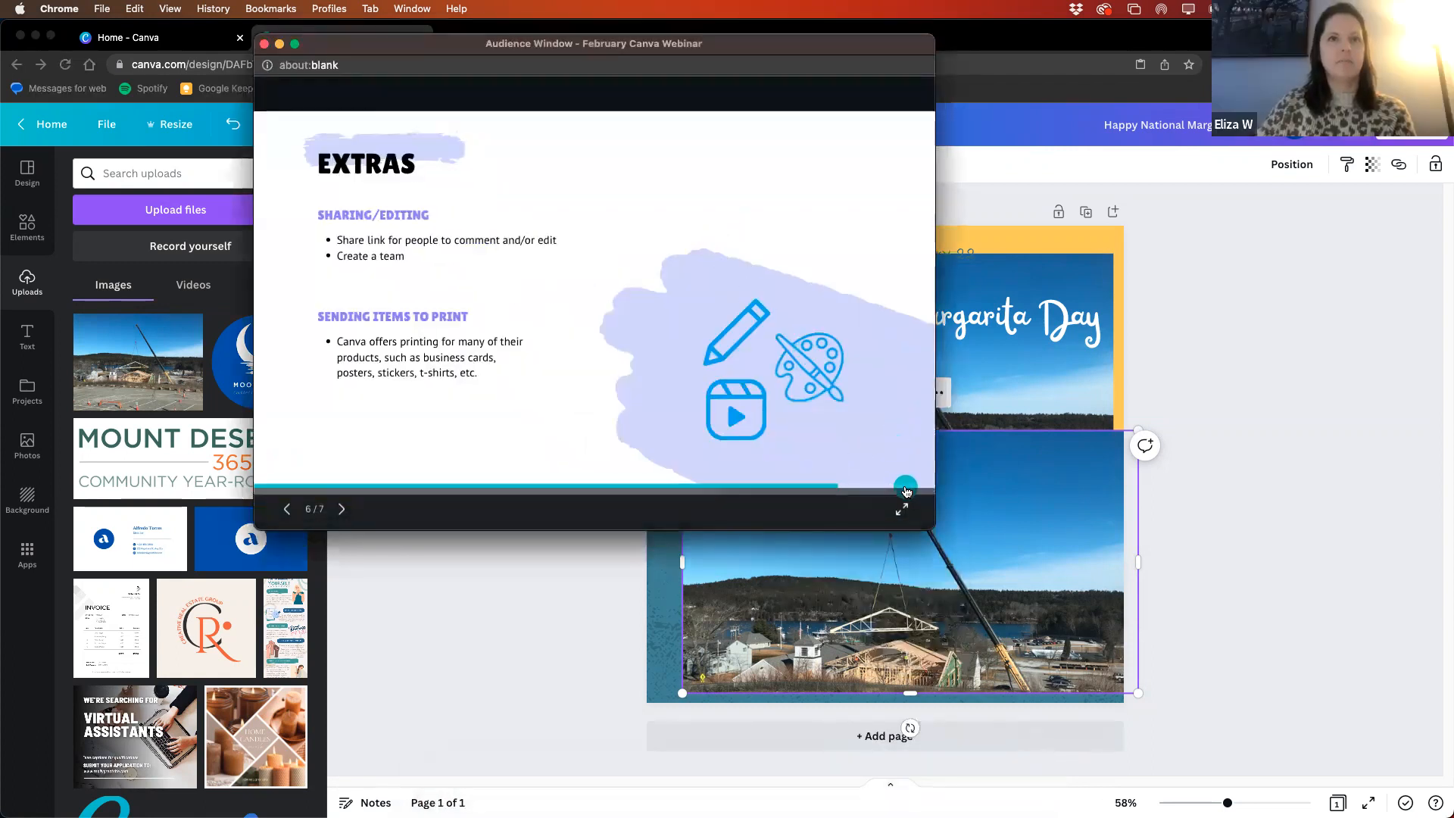
pyautogui.click(901, 509)
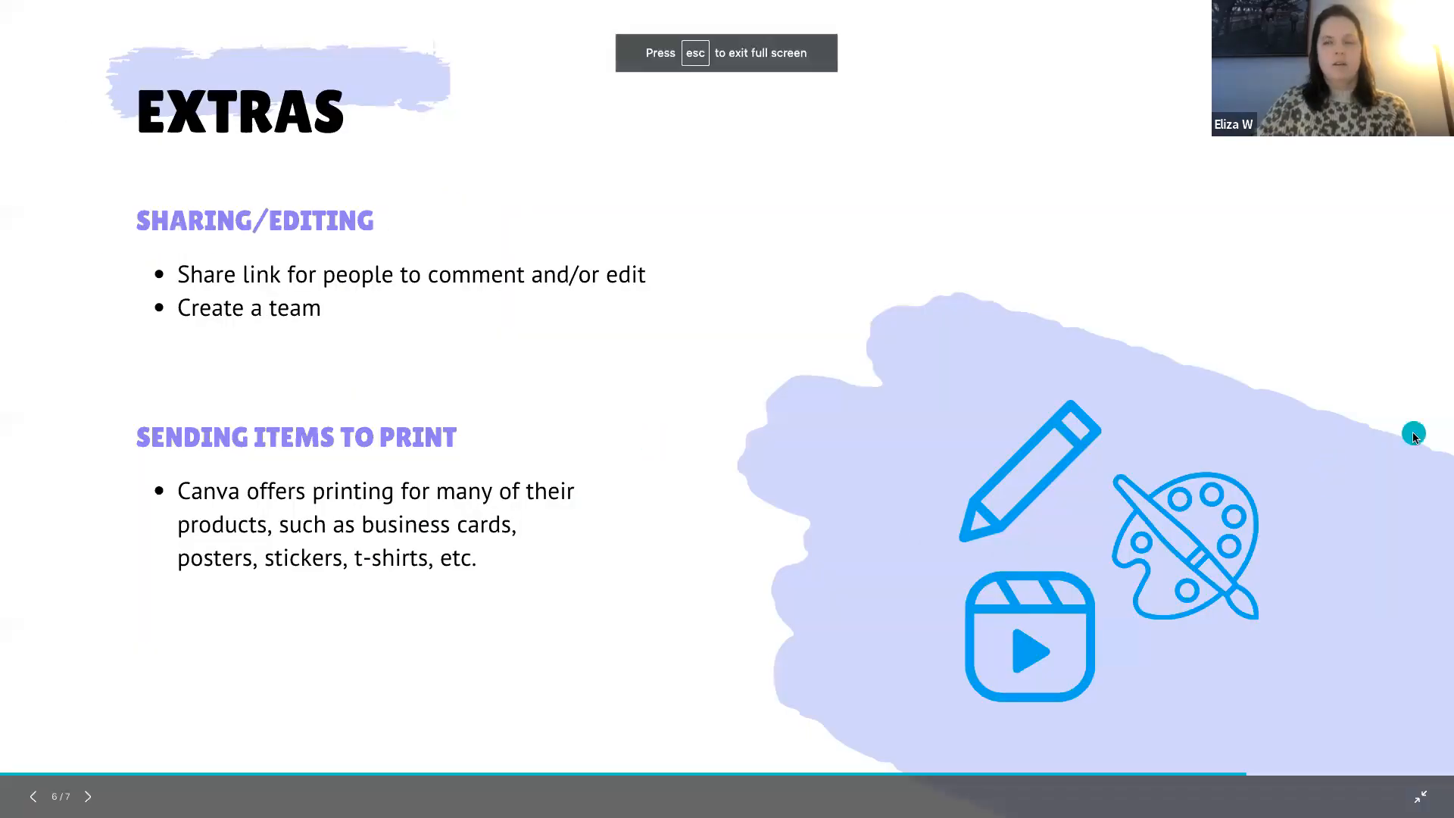
pyautogui.click(1413, 437)
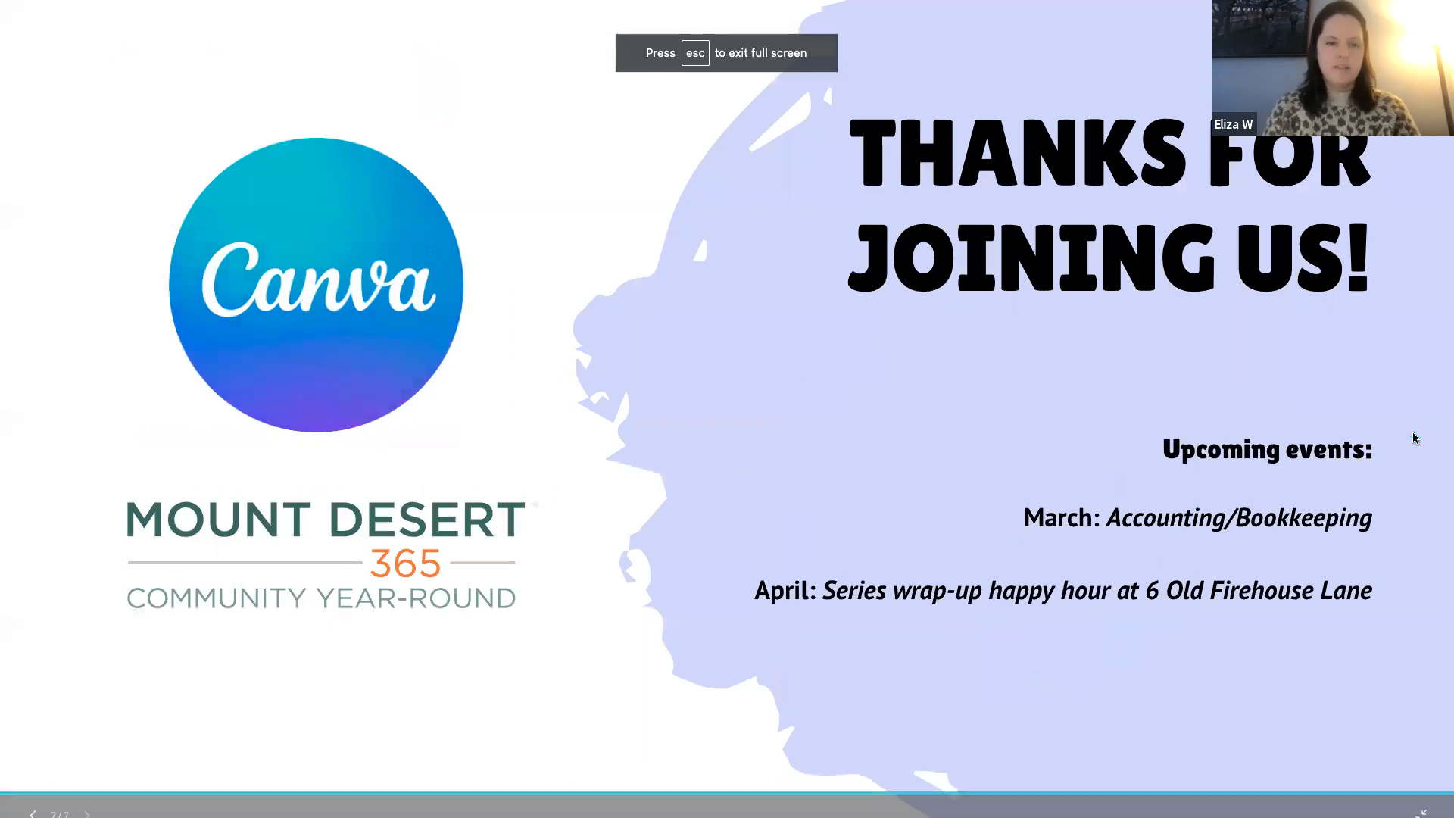
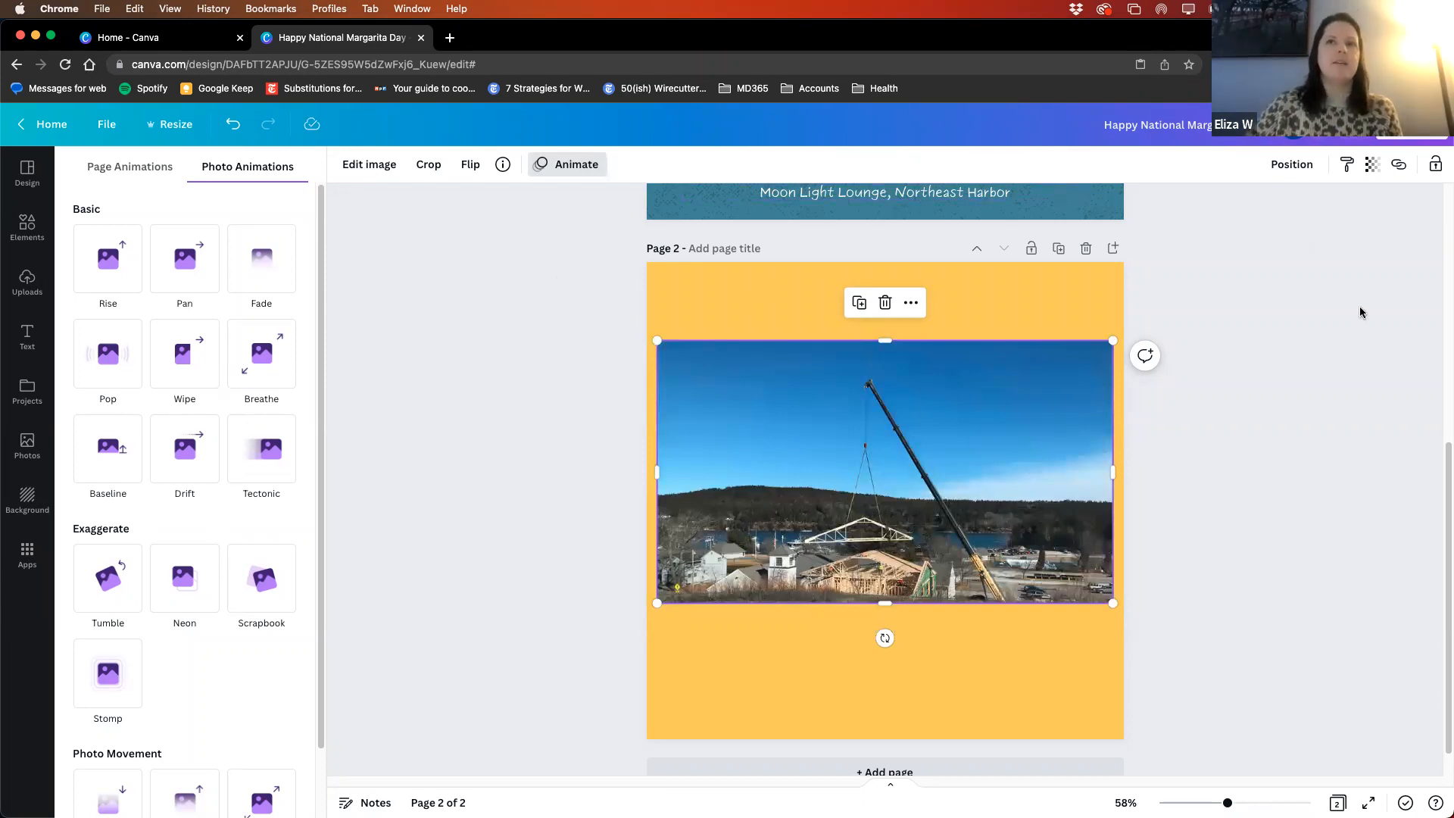
# - Try the Drift, Tectonic and Breathe photo animations on the crane photo
pyautogui.click(1412, 126)
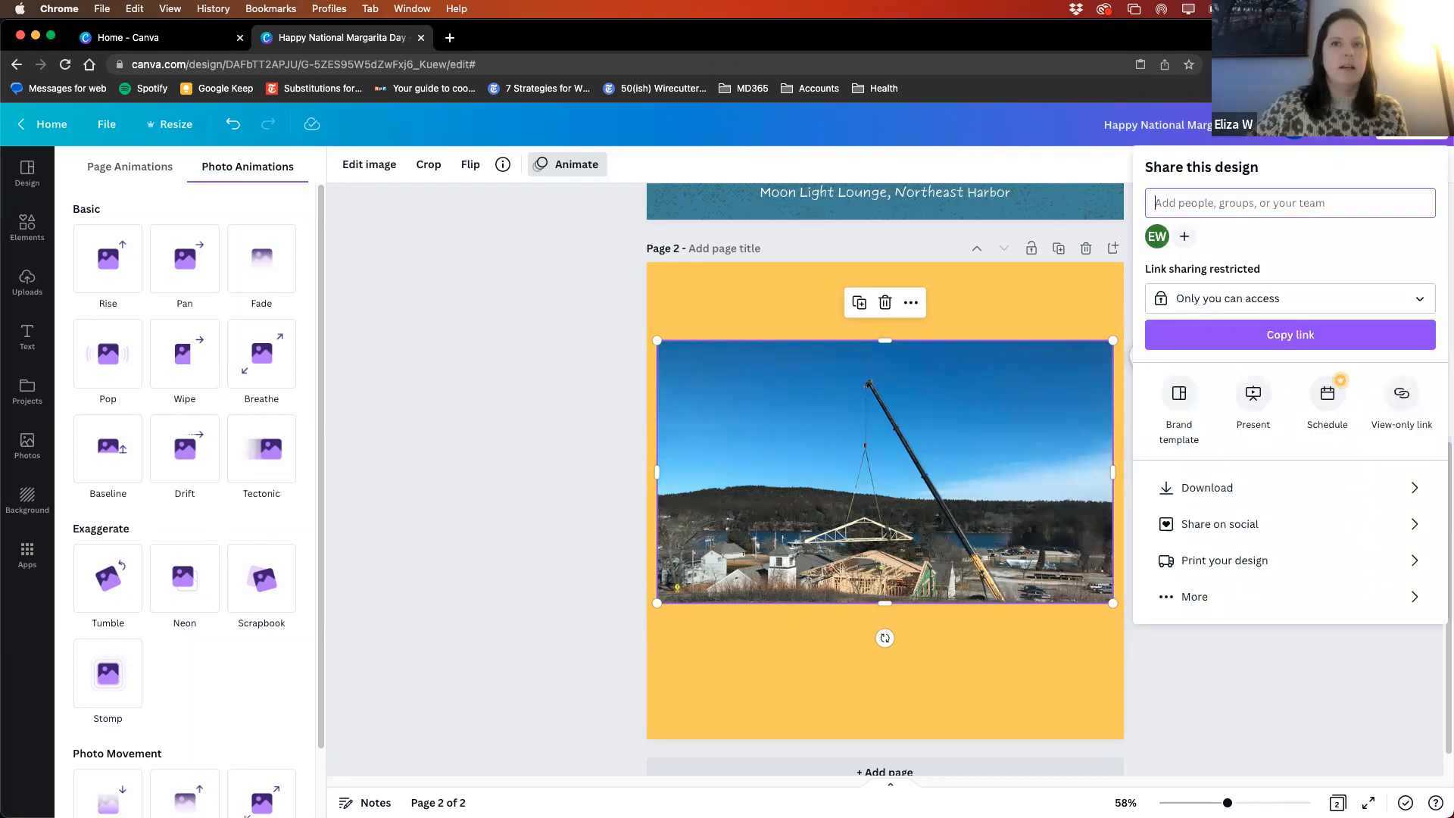
pyautogui.click(1292, 662)
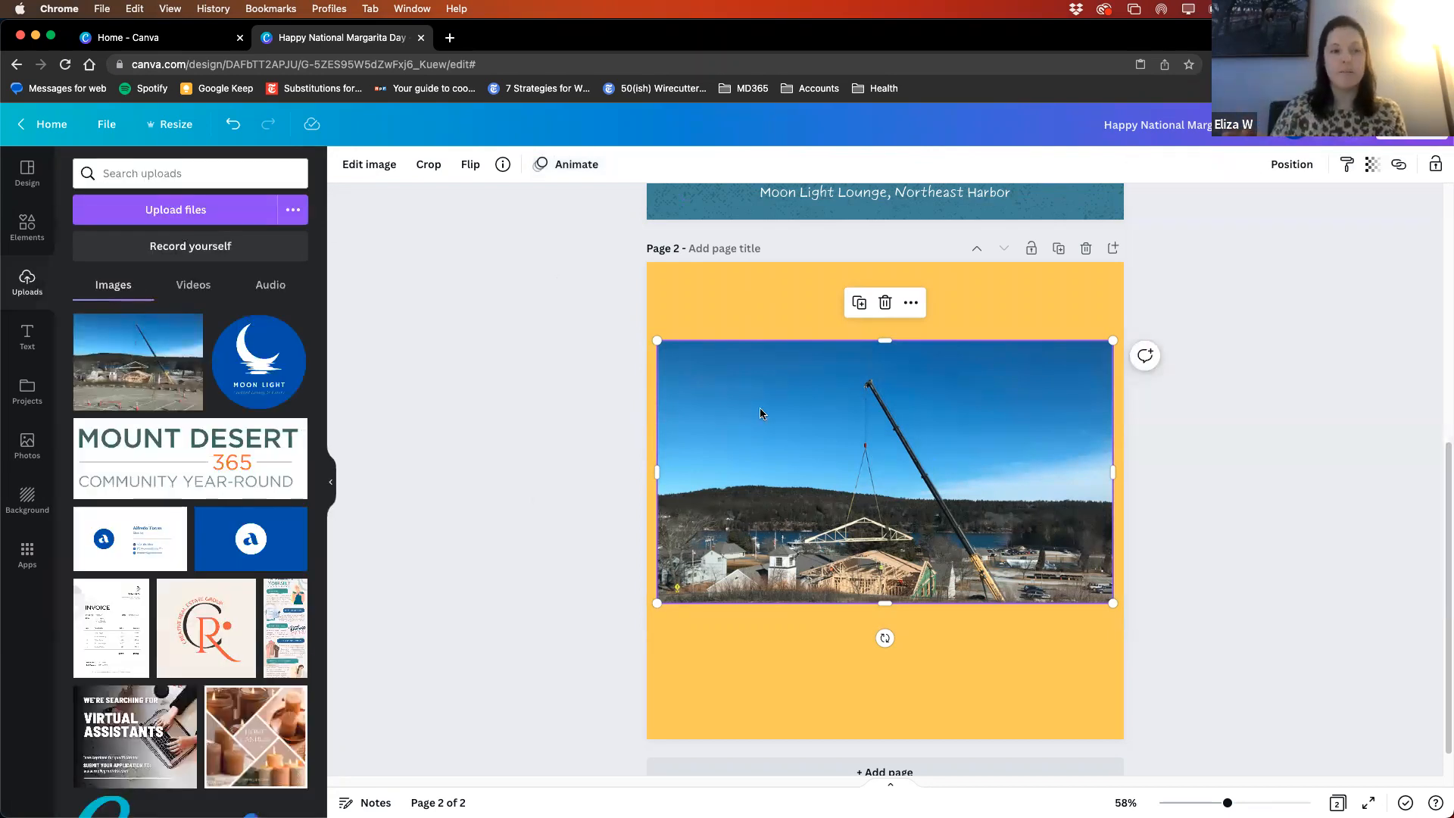
pyautogui.click(592, 167)
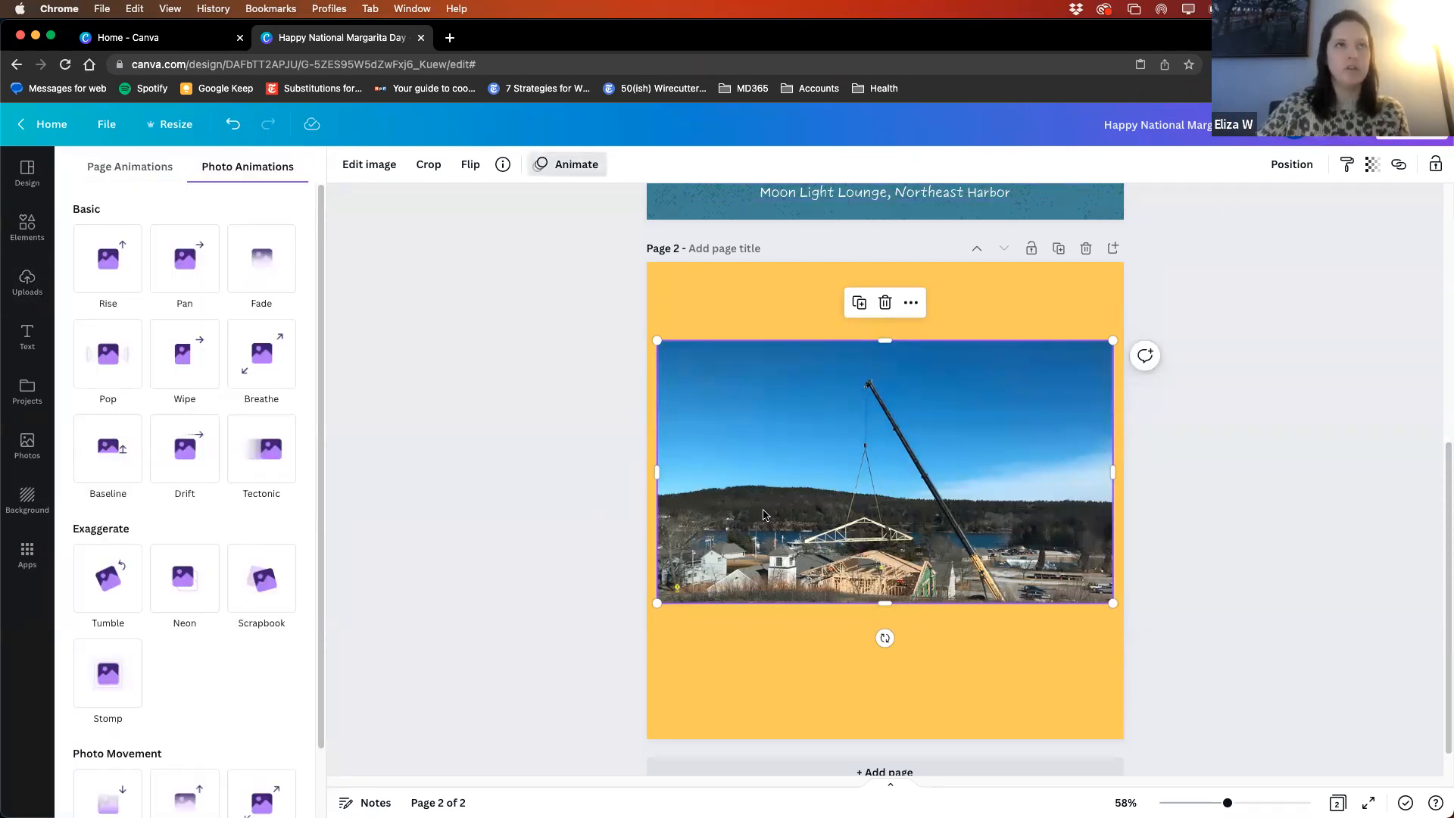
pyautogui.click(187, 448)
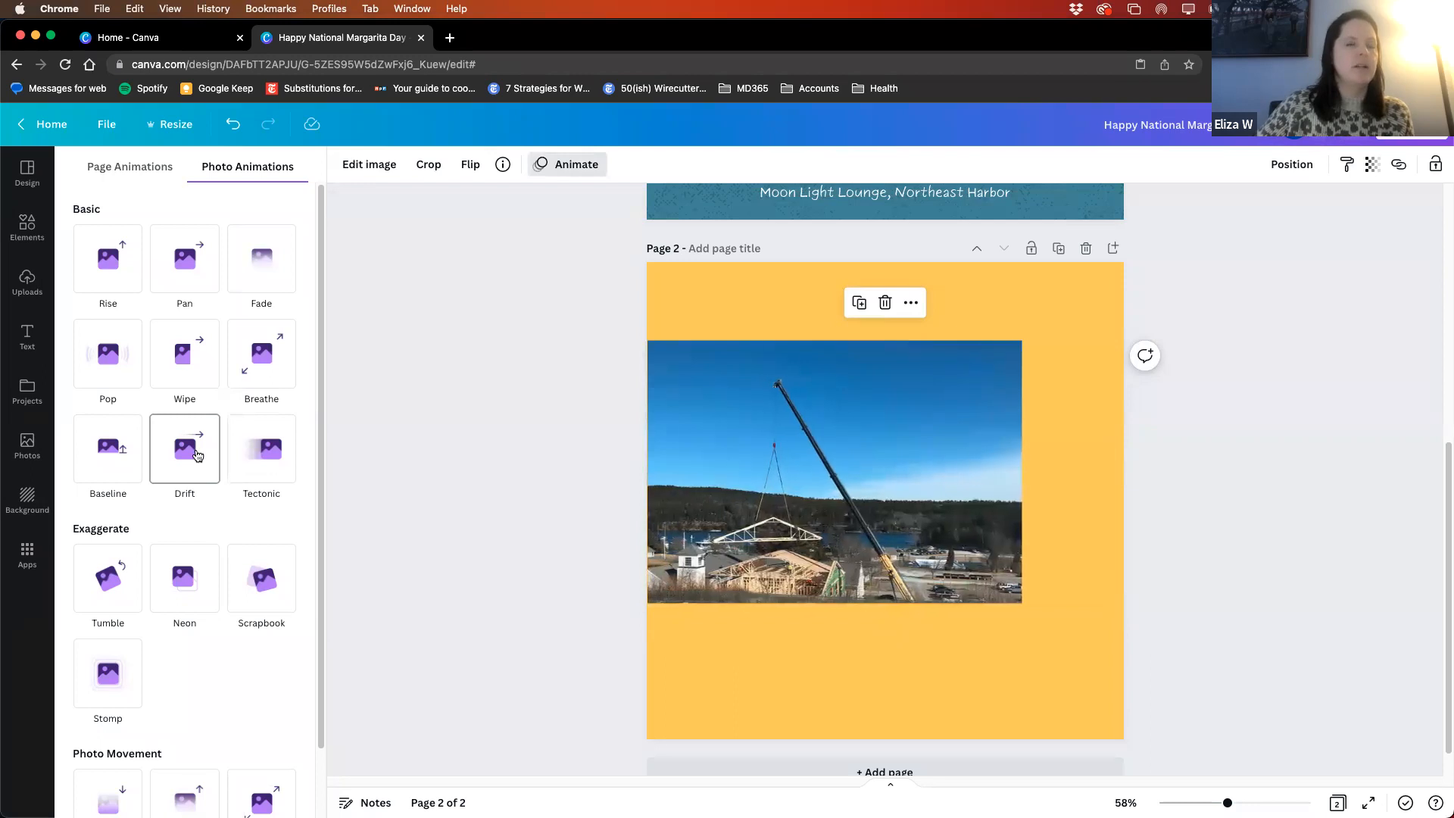
pyautogui.click(257, 452)
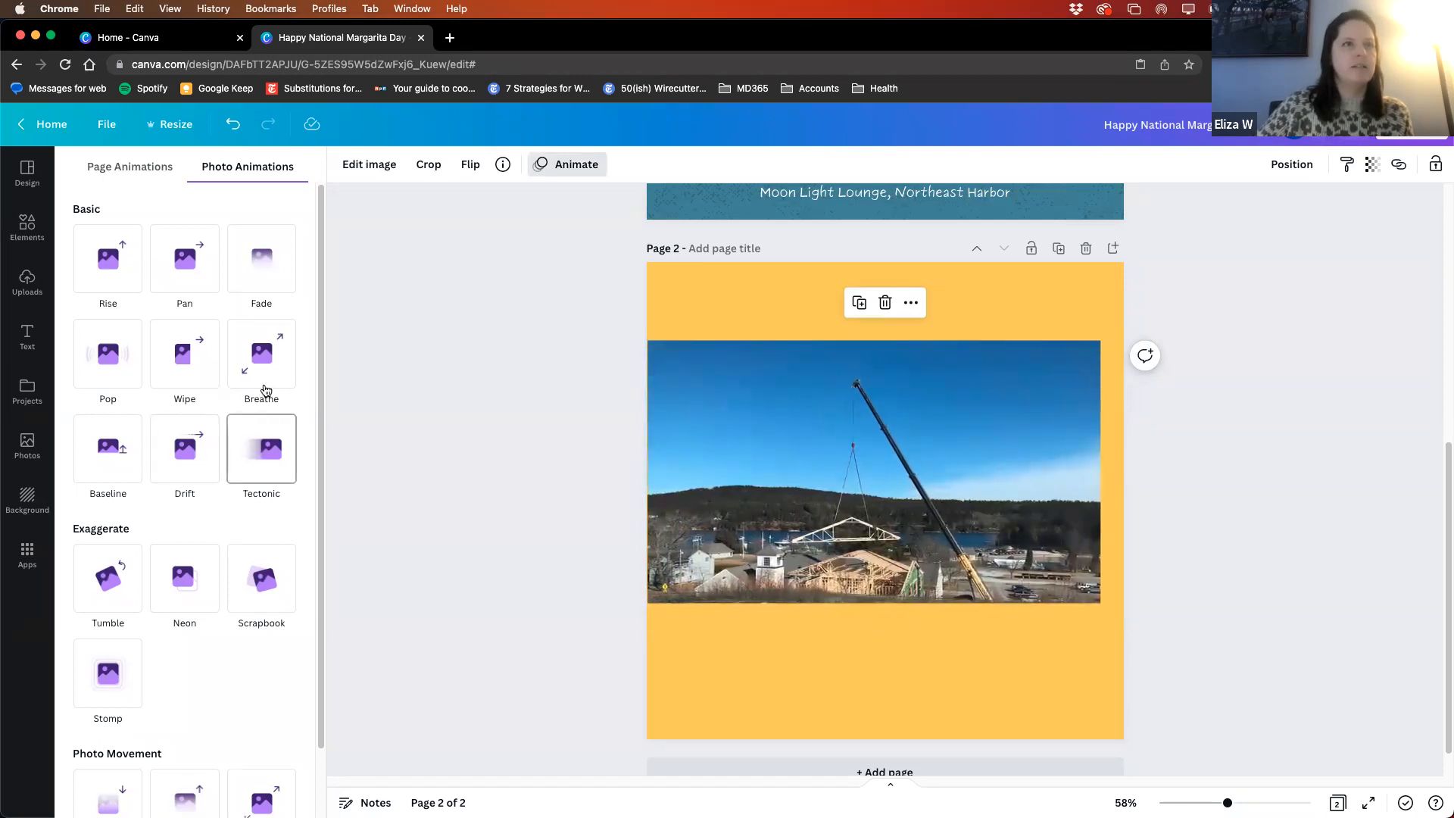
pyautogui.click(260, 359)
# - Apply the Fade animation on enter to the crane photo and increase its speed setting slightly
pyautogui.click(244, 261)
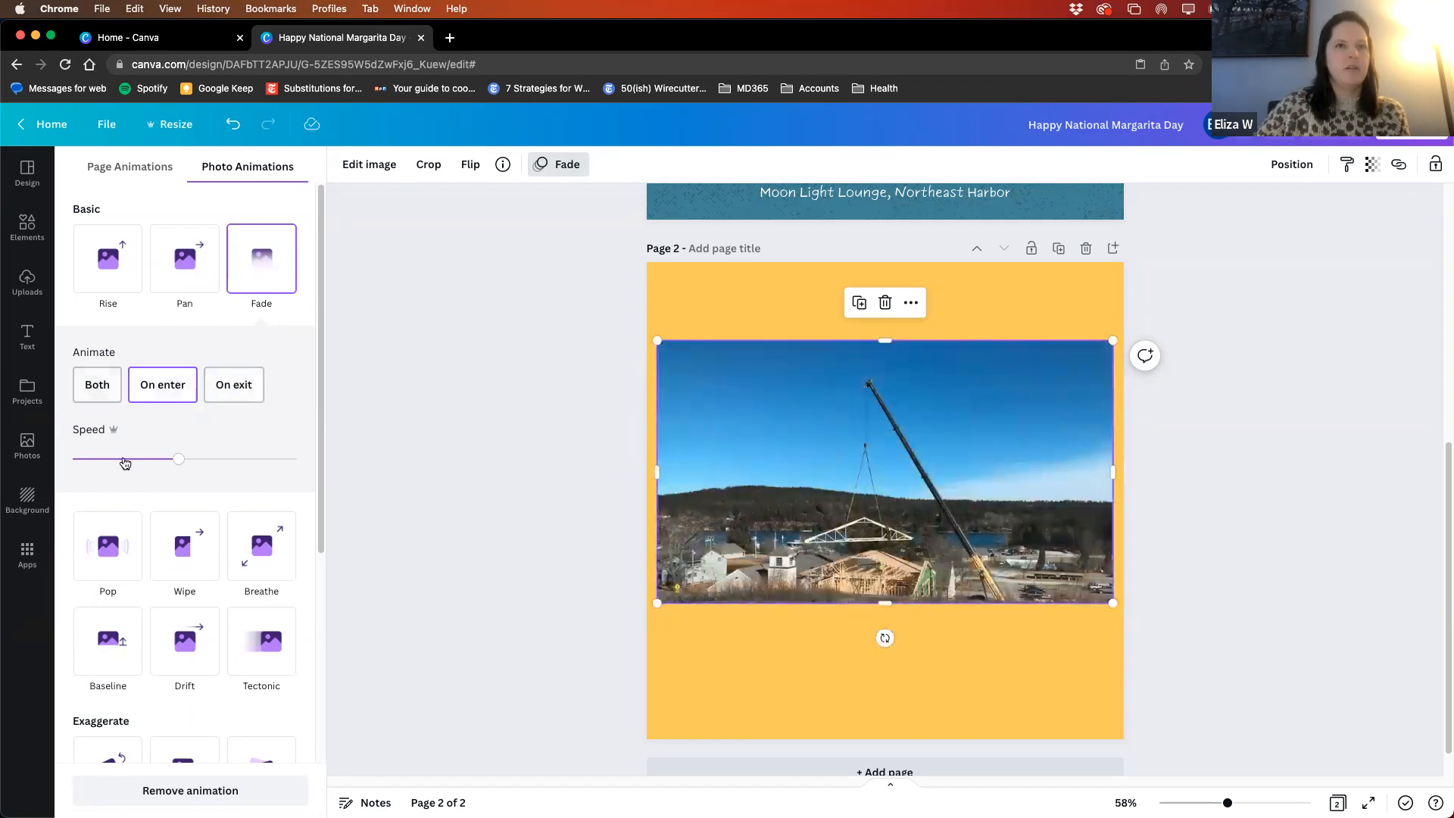
pyautogui.moveTo(180, 459); pyautogui.dragTo(215, 460)
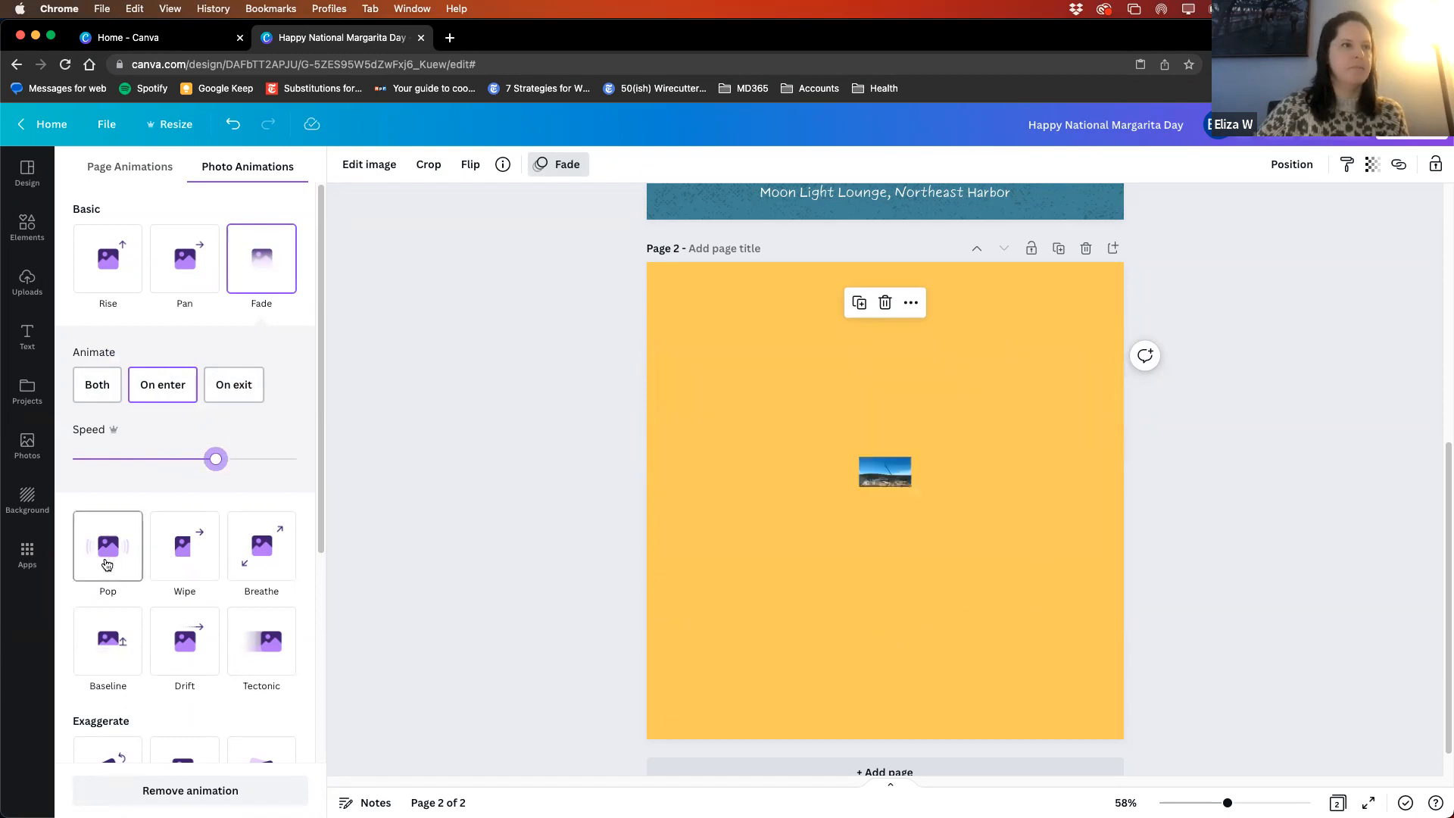
pyautogui.scroll(-1, 121, 522)
pyautogui.scroll(-5, 129, 546)
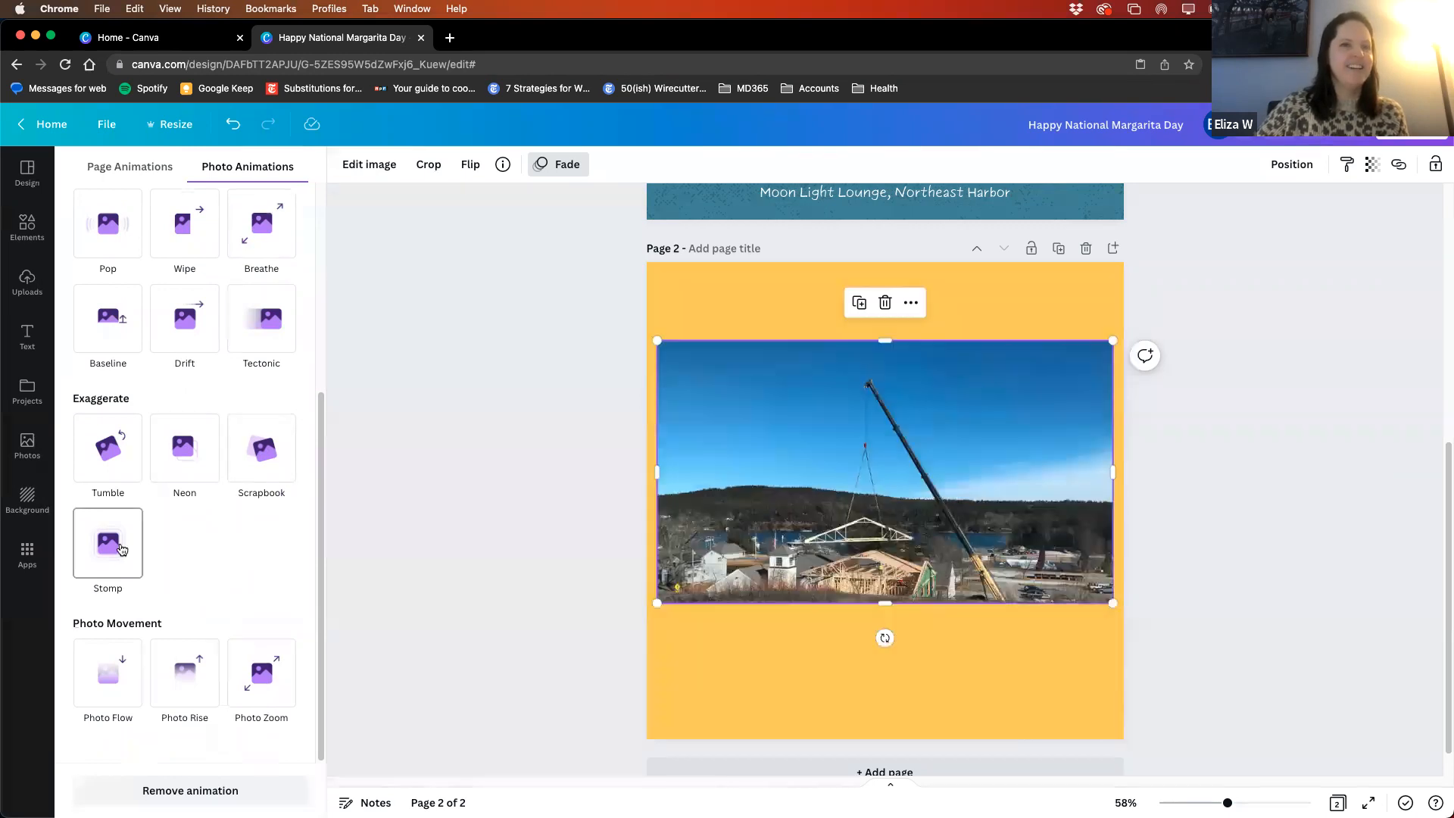
pyautogui.scroll(5, 197, 510)
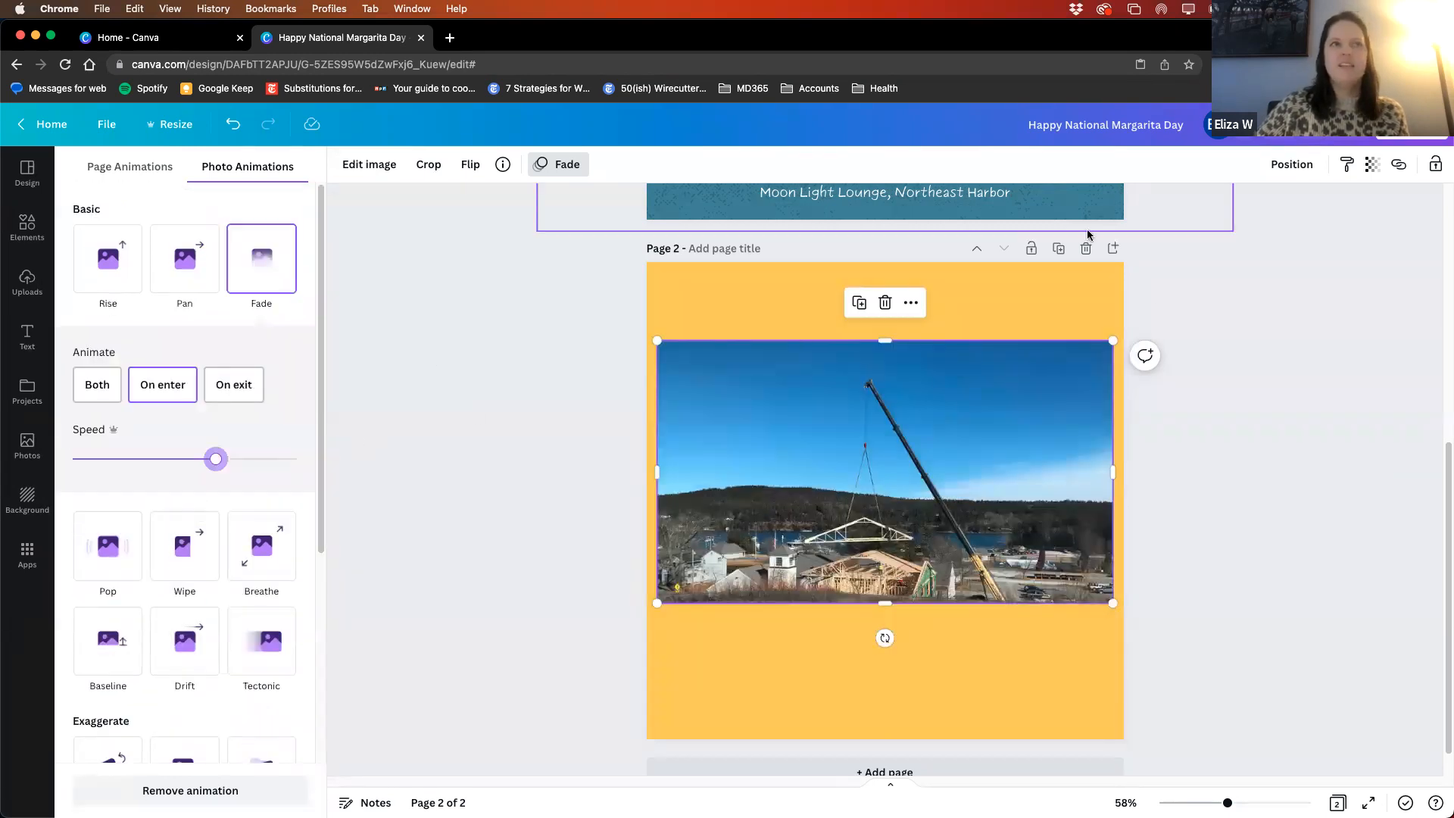
pyautogui.click(1274, 405)
# - Delete the first page with the margarita post, leaving only the crane photo page
pyautogui.scroll(6, 1273, 404)
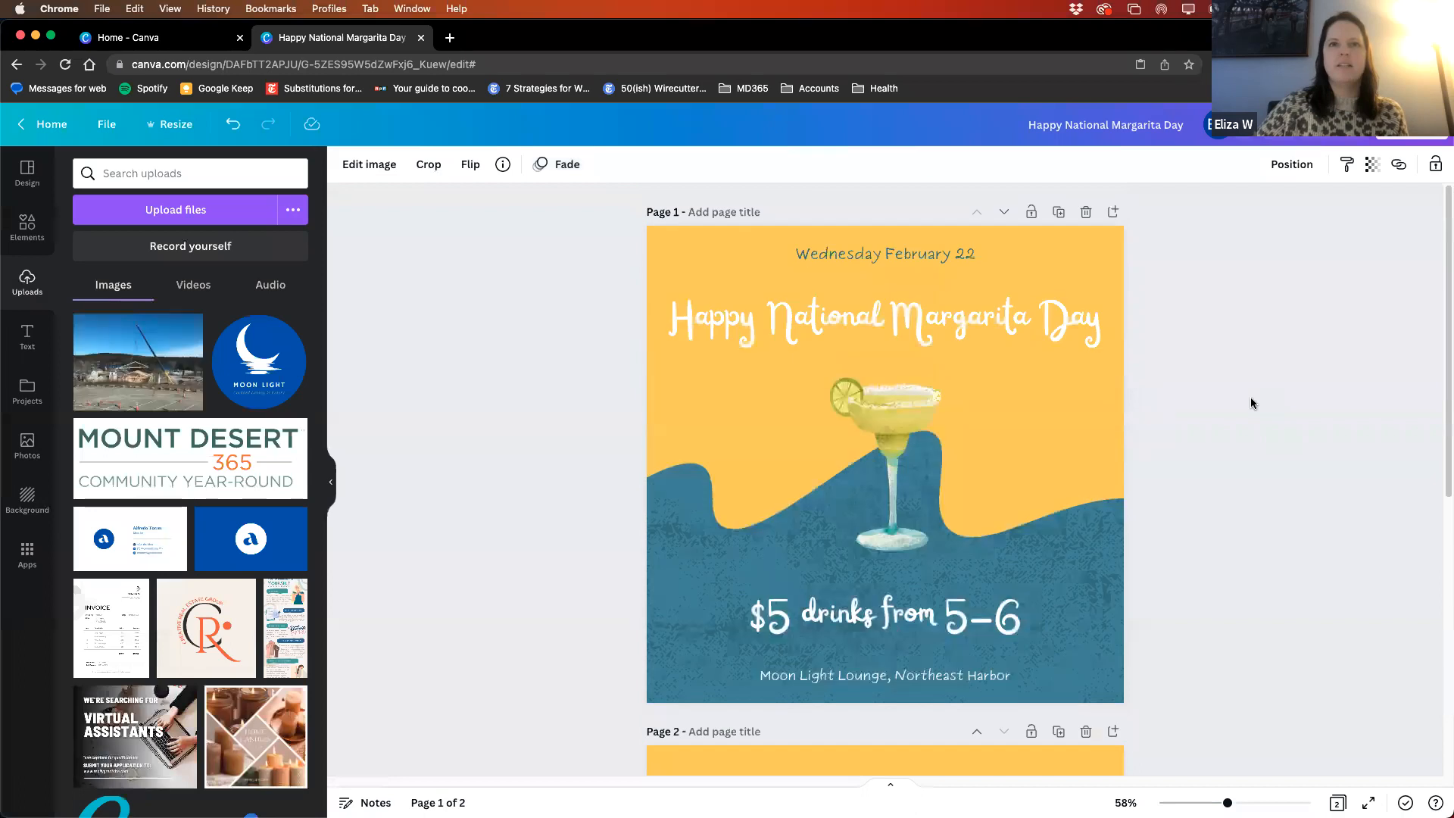
pyautogui.click(1087, 216)
pyautogui.click(1292, 324)
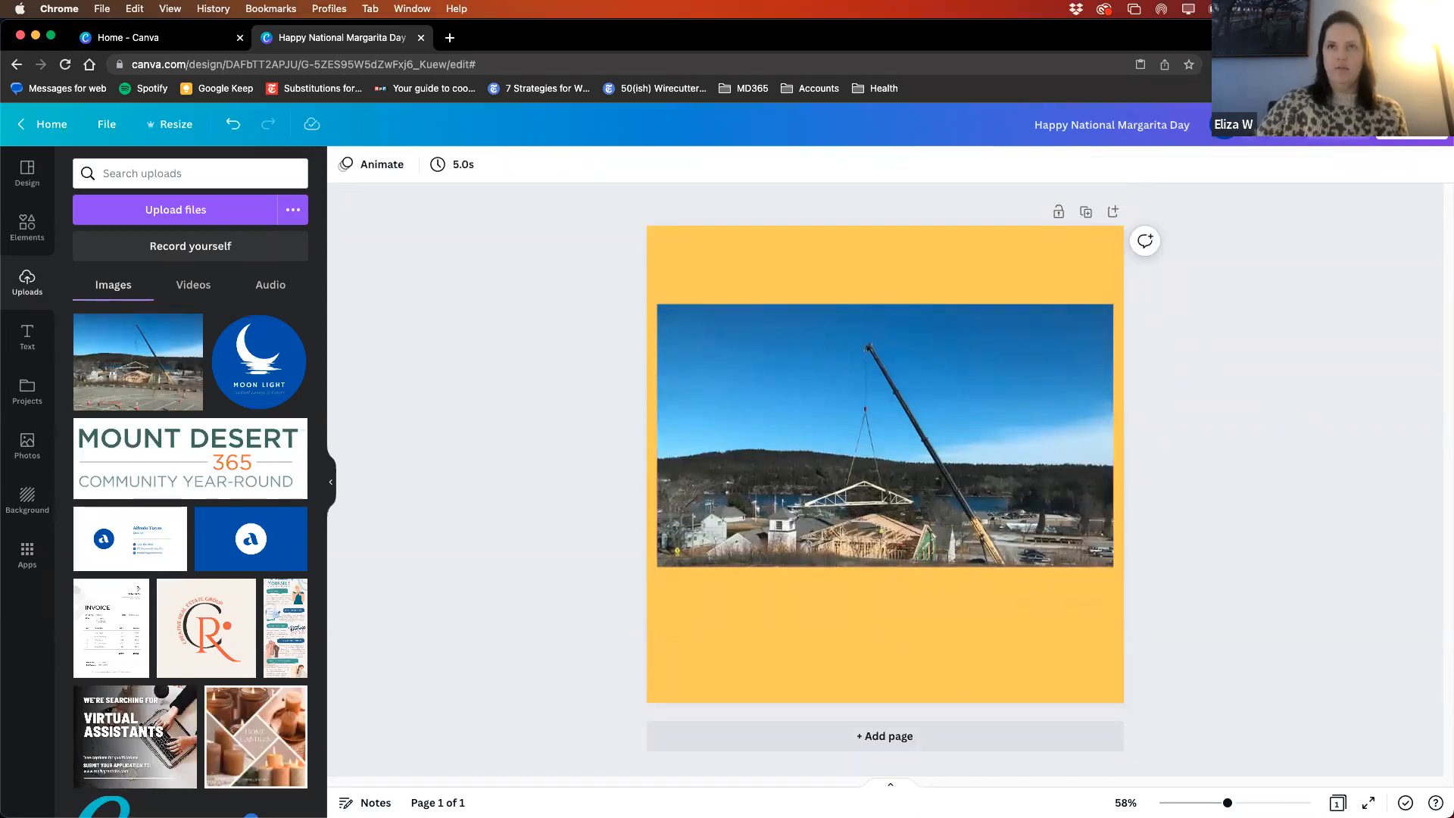
# - Play the preview of the animated crane photo page twice and return to the editor
pyautogui.click(1337, 125)
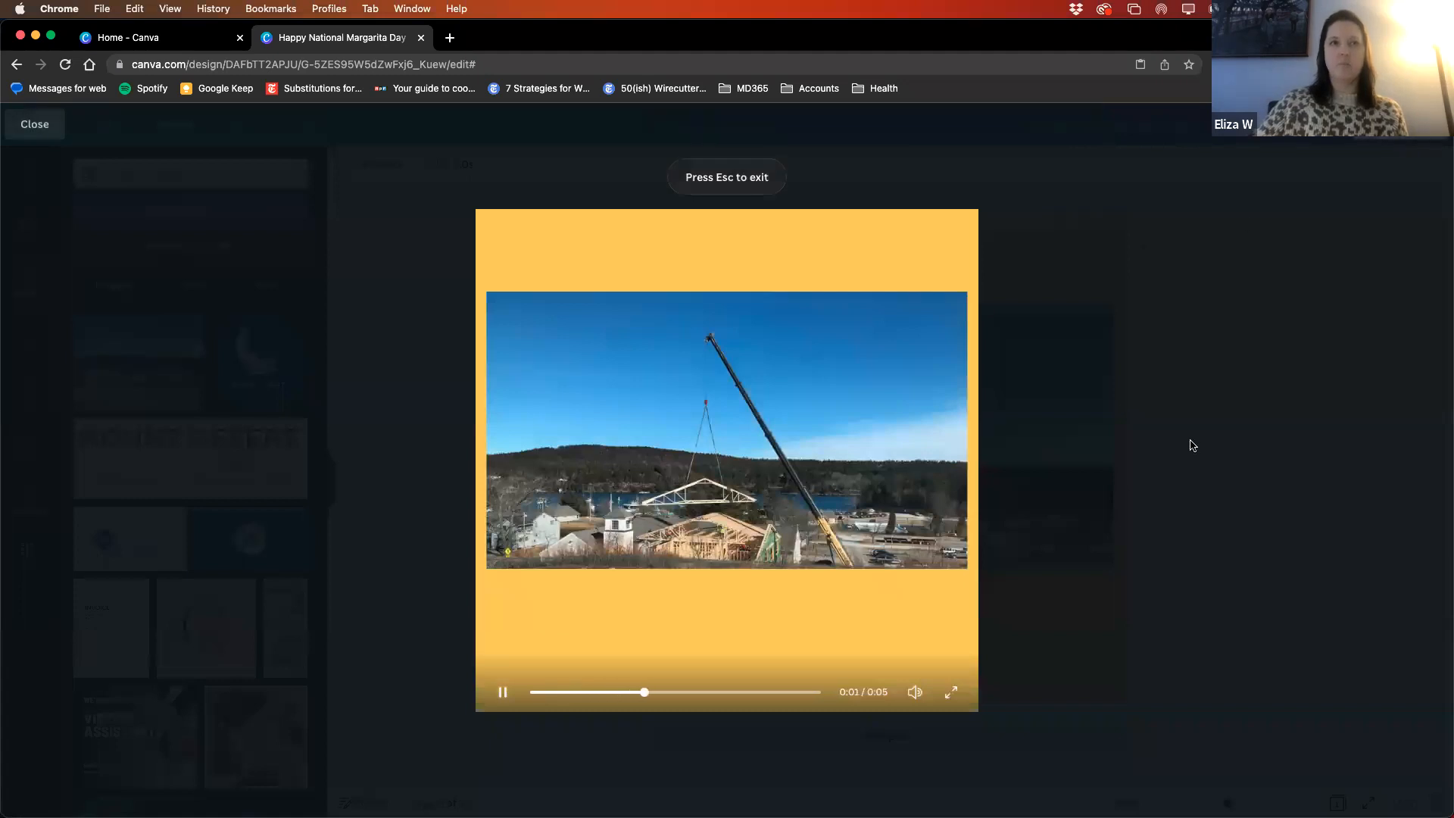
pyautogui.click(1329, 198)
pyautogui.click(1337, 125)
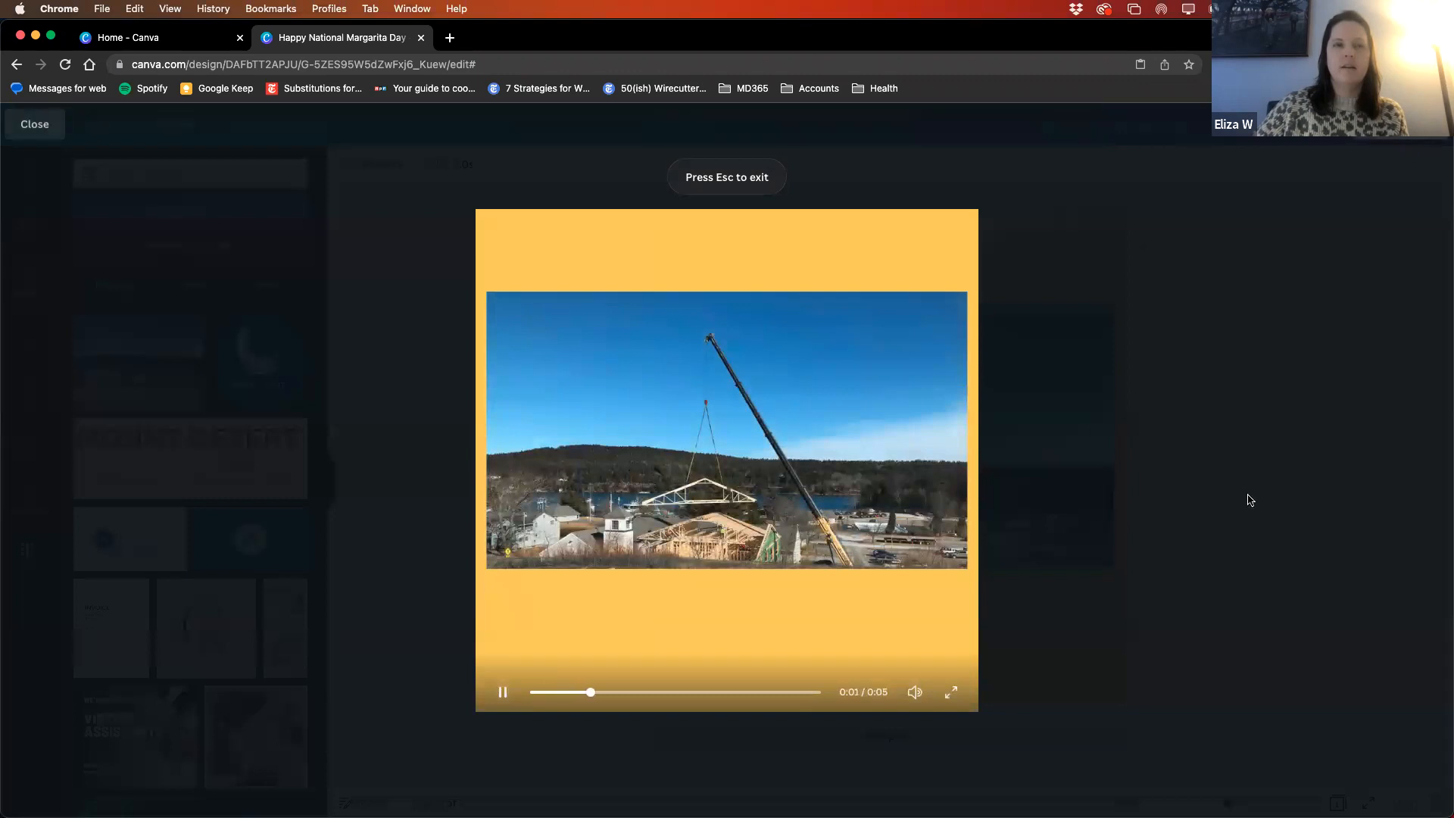
pyautogui.click(1251, 496)
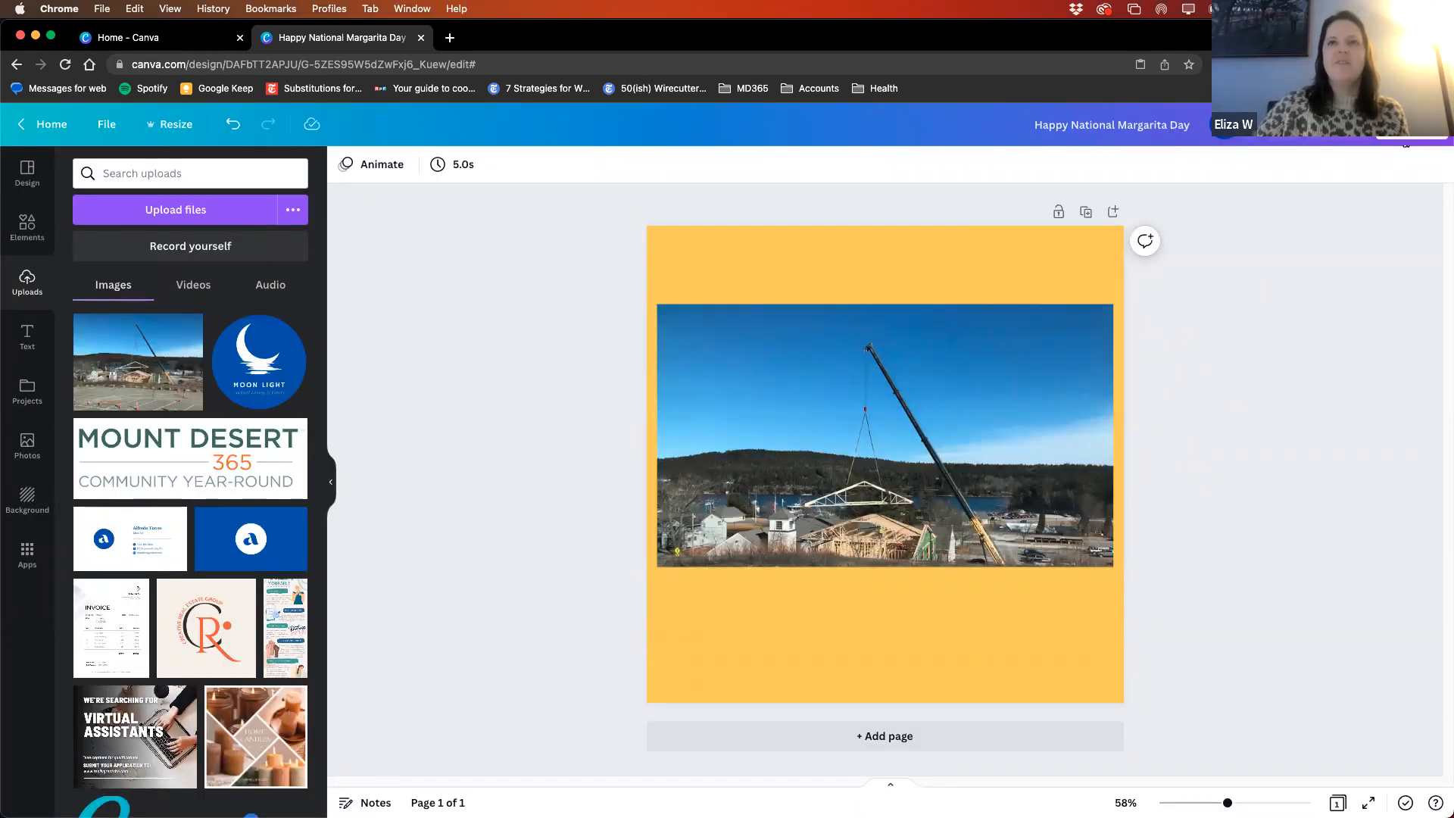
# - Export the animated design as an MP4 video, cancel saving the file and dismiss the download notice
pyautogui.click(1403, 125)
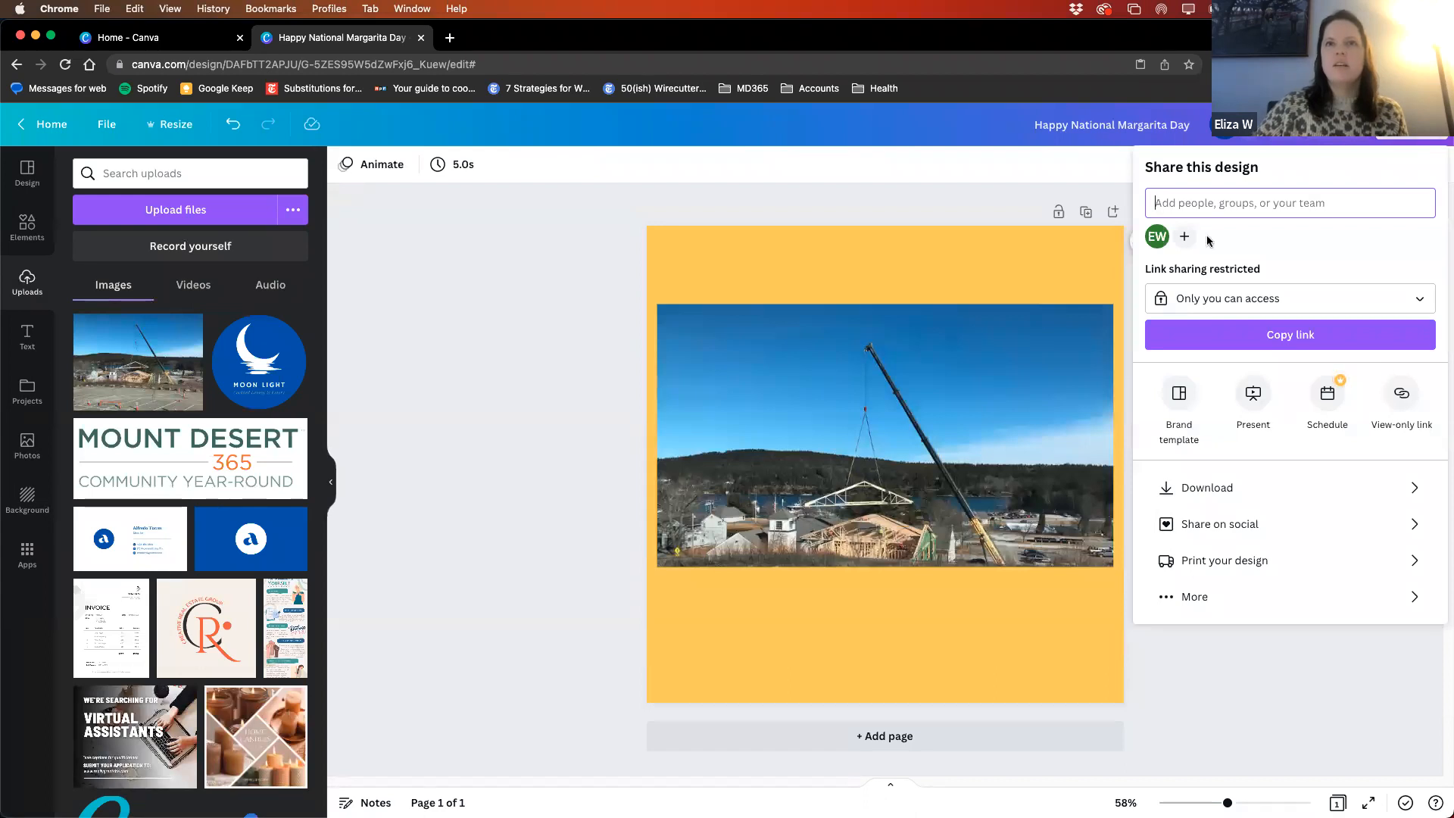
pyautogui.click(1203, 487)
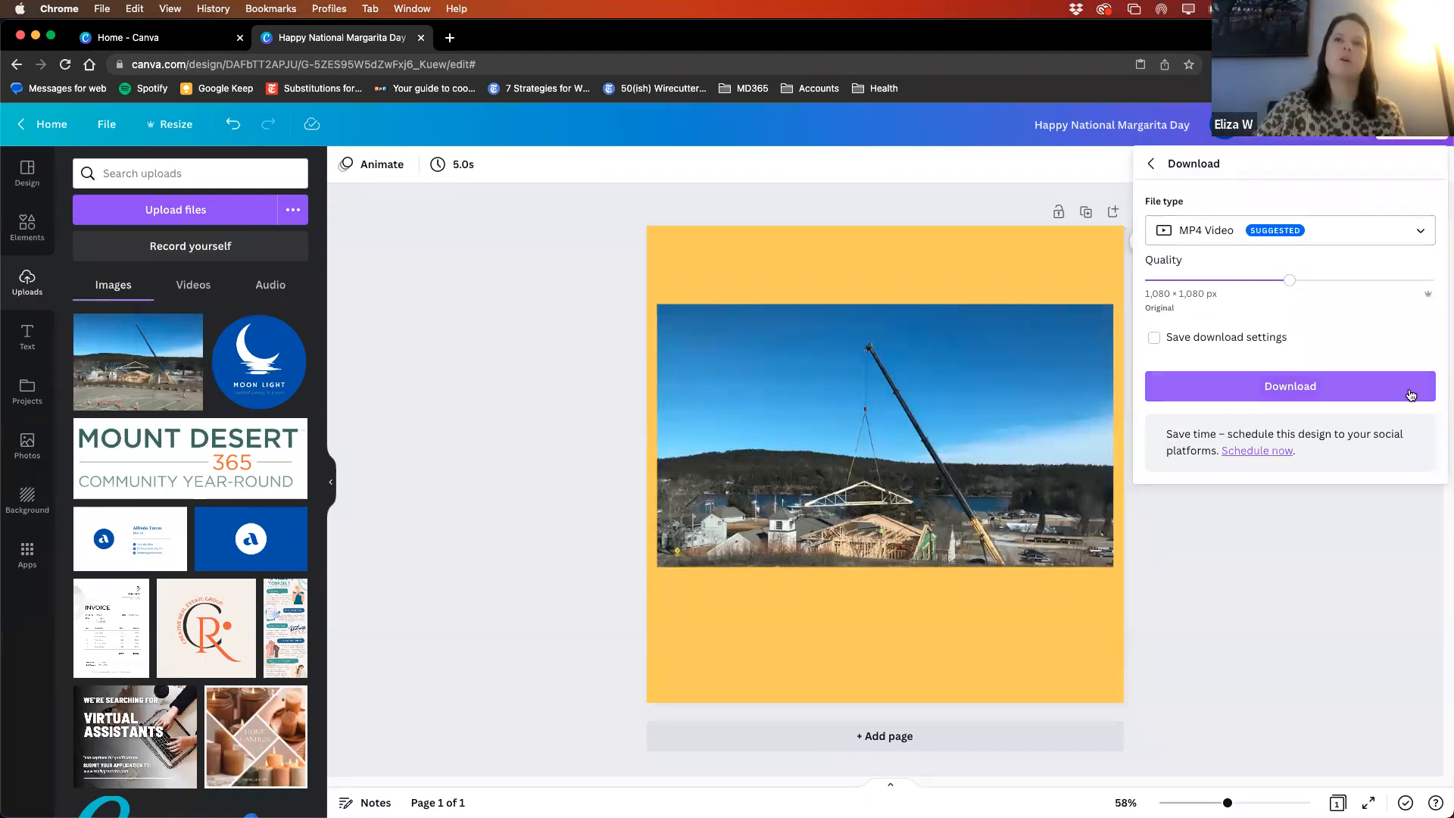
pyautogui.click(1286, 396)
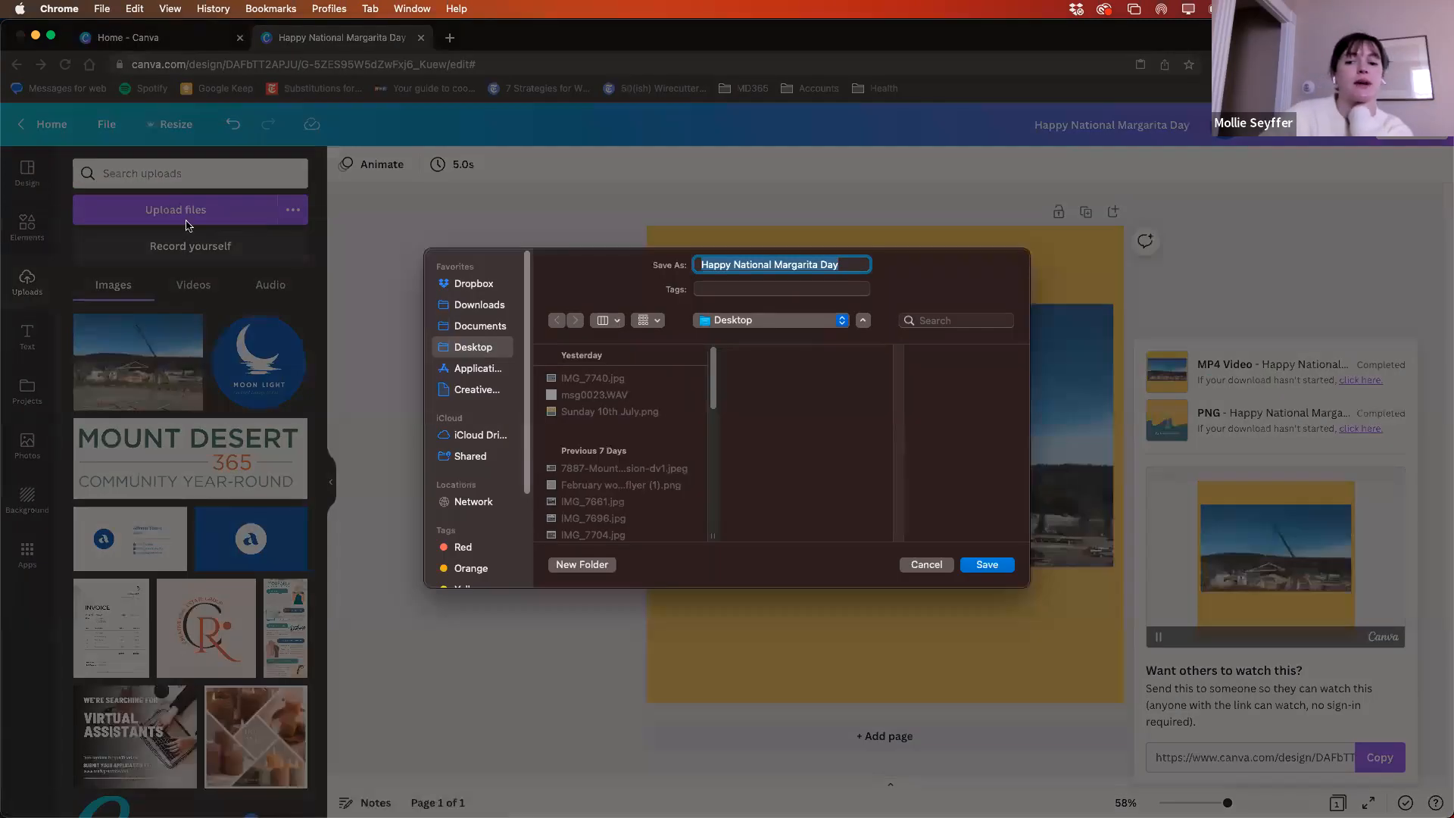
pyautogui.click(927, 565)
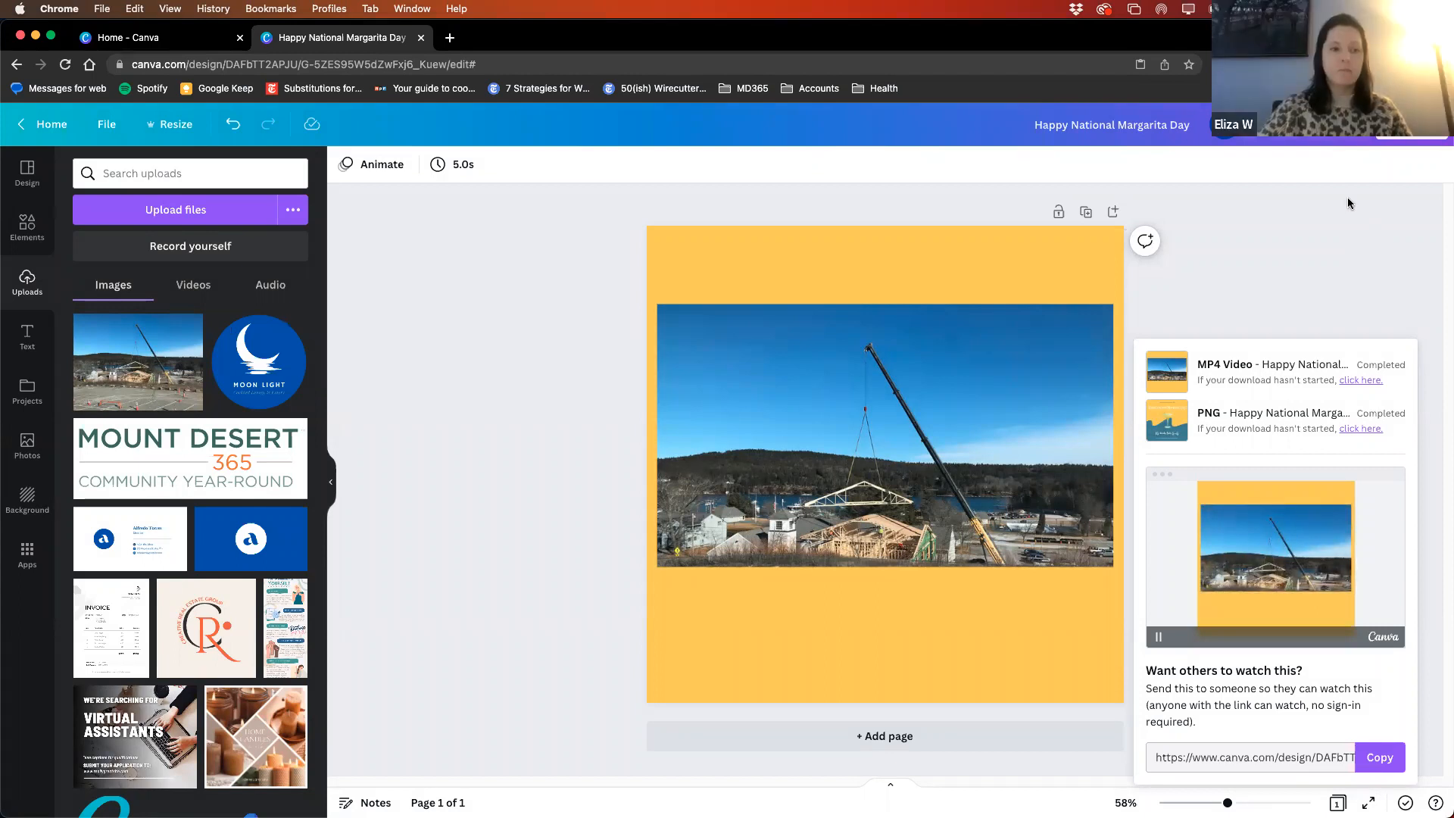
pyautogui.click(431, 302)
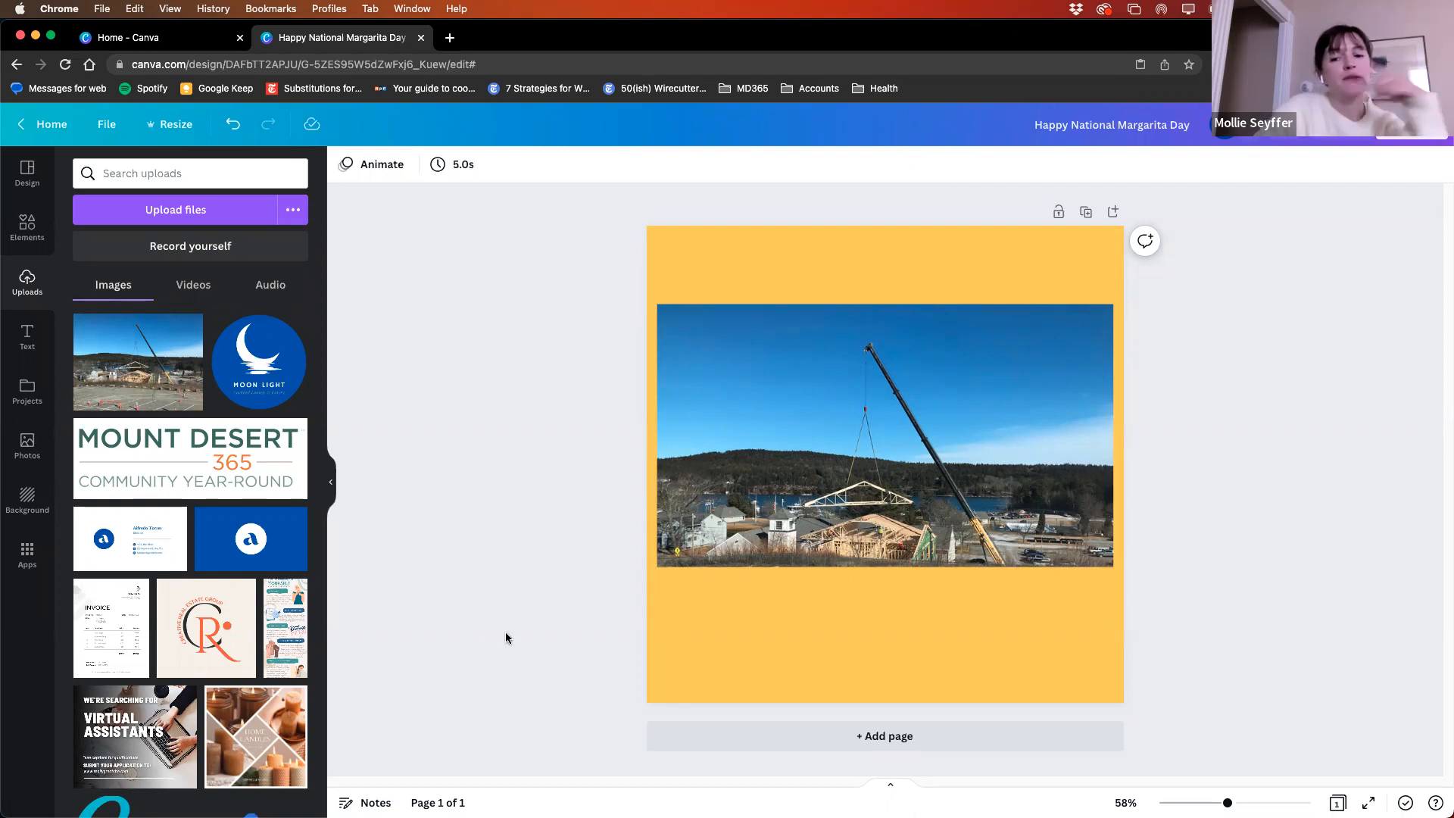
# - Shrink the crane photo to about 754 × 435 px and move it to the page's upper left corner
pyautogui.click(829, 402)
pyautogui.moveTo(658, 570); pyautogui.dragTo(756, 461)
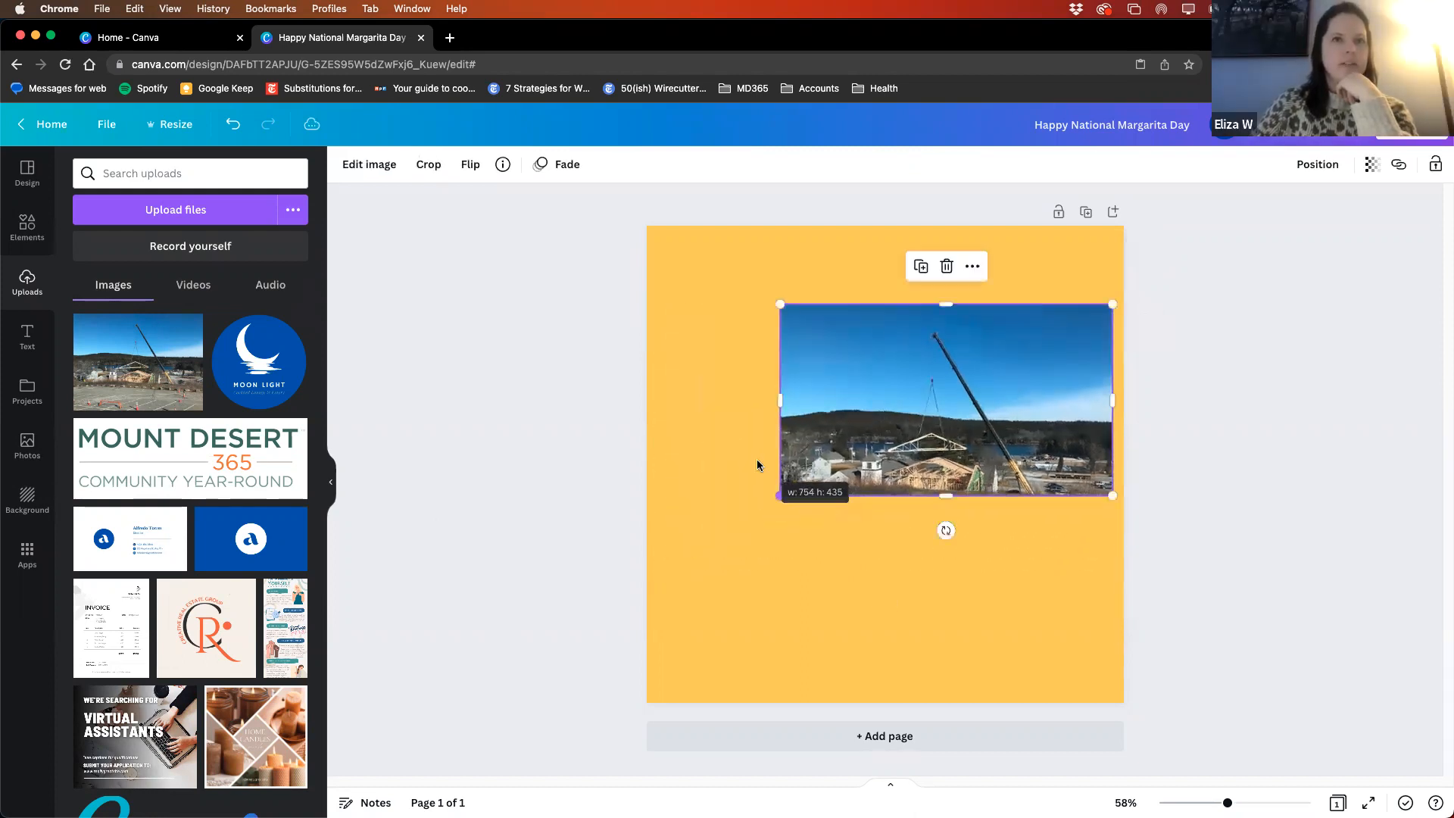
pyautogui.moveTo(929, 349); pyautogui.dragTo(813, 293)
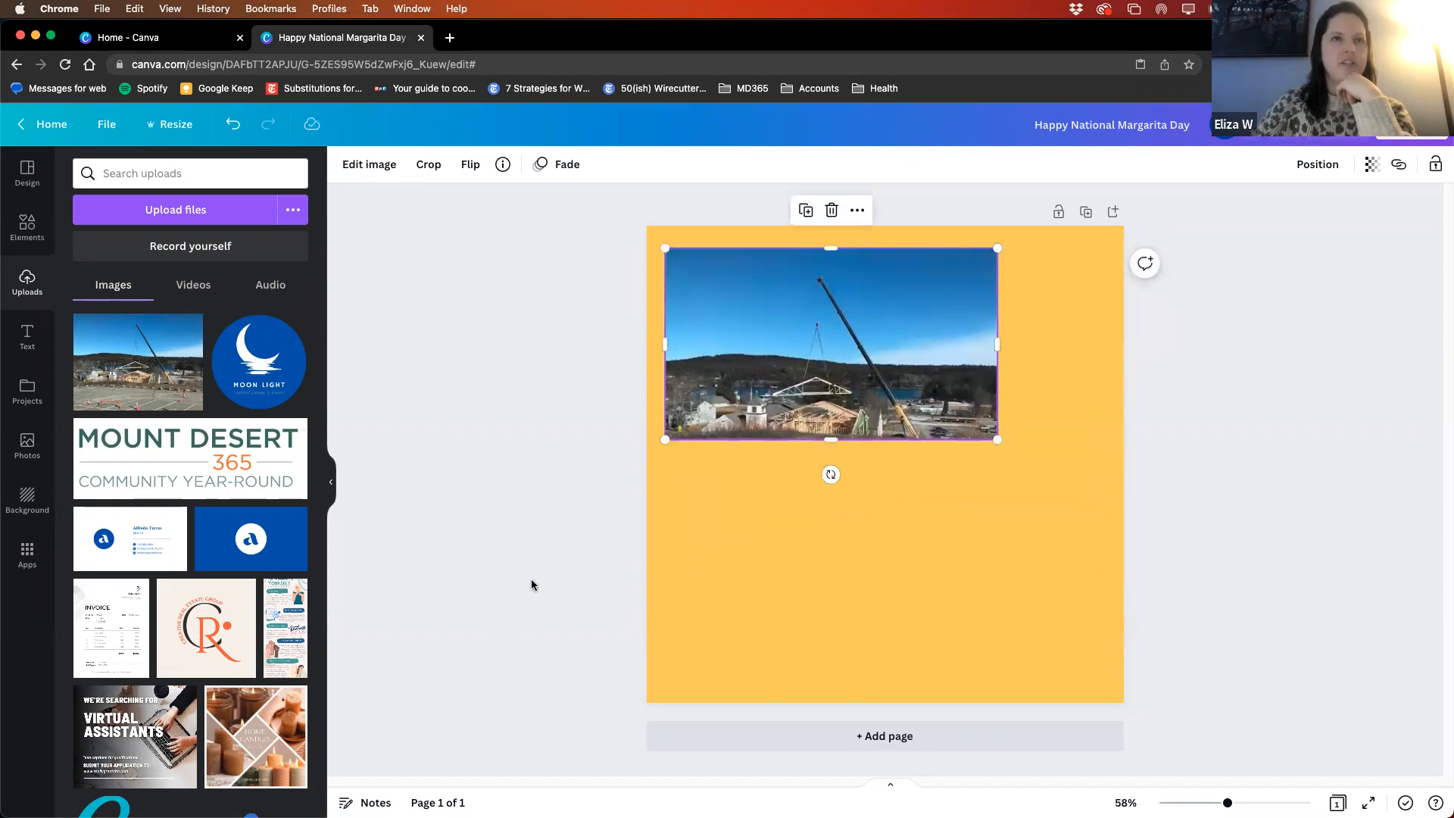
pyautogui.click(901, 475)
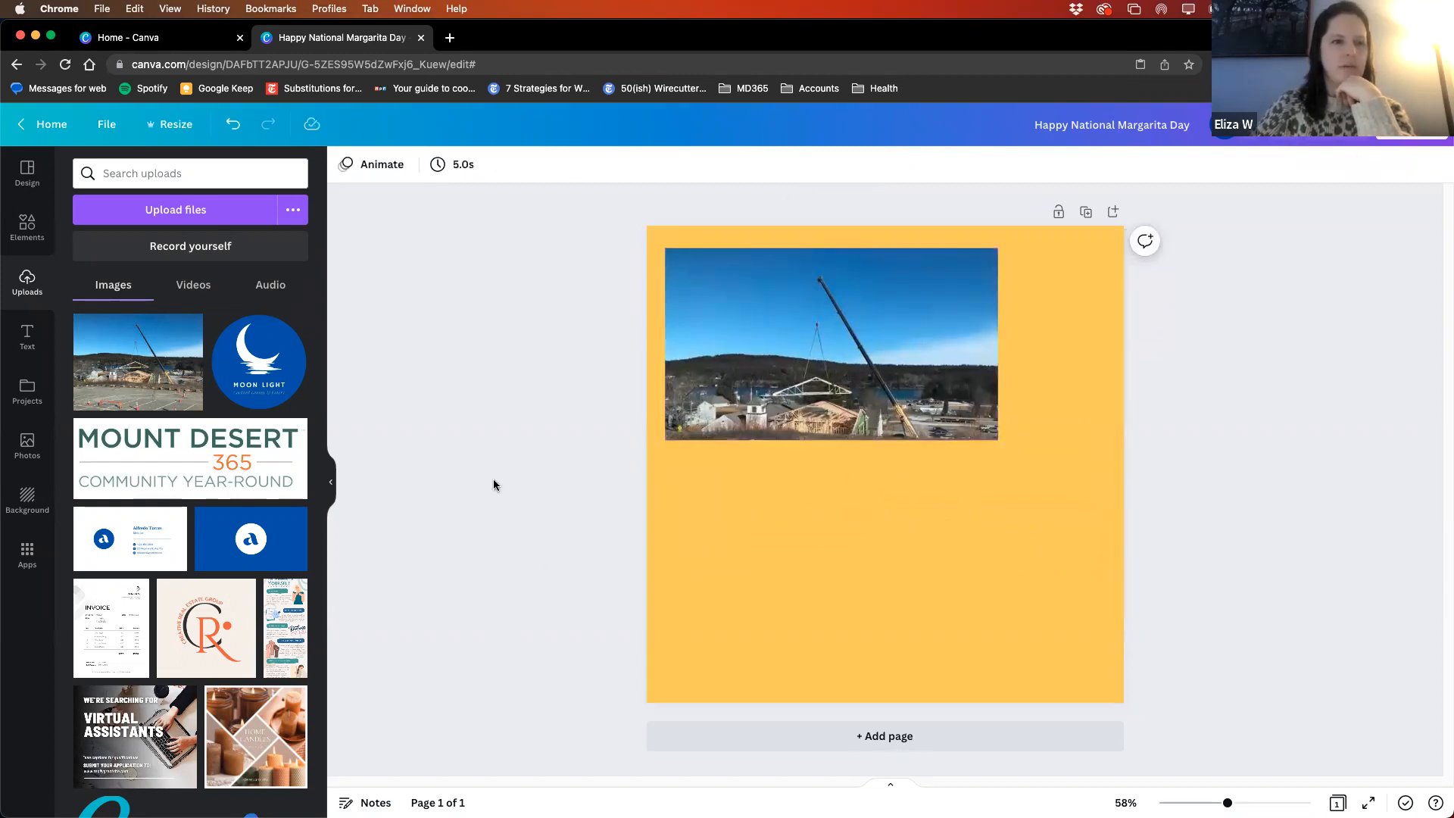
# - Add the uploaded pink sunset bridge photo, shrink it into the page's lower right, and nudge the crane photo up slightly
pyautogui.scroll(-3, 166, 570)
pyautogui.scroll(-5, 166, 569)
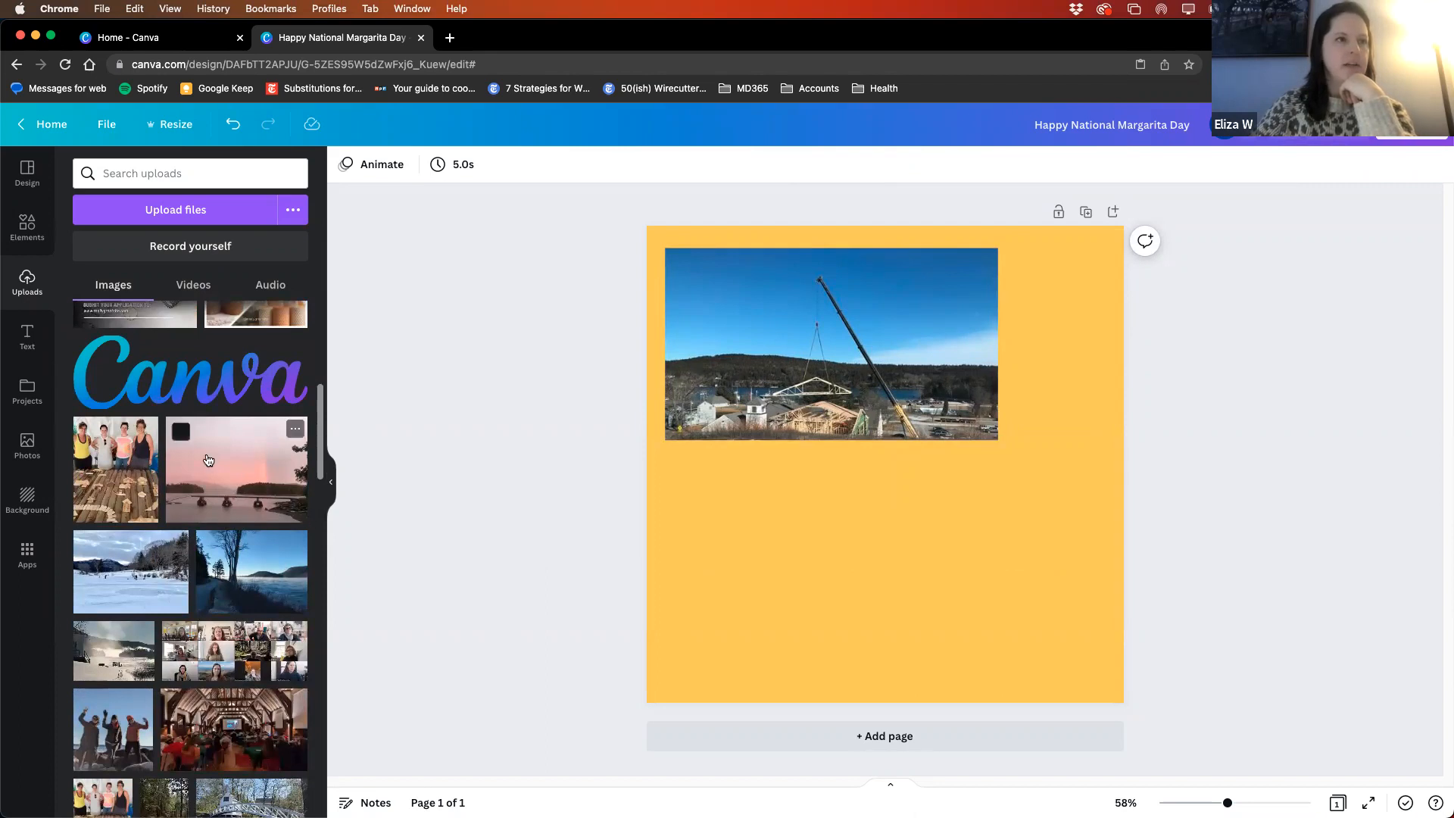
pyautogui.click(227, 472)
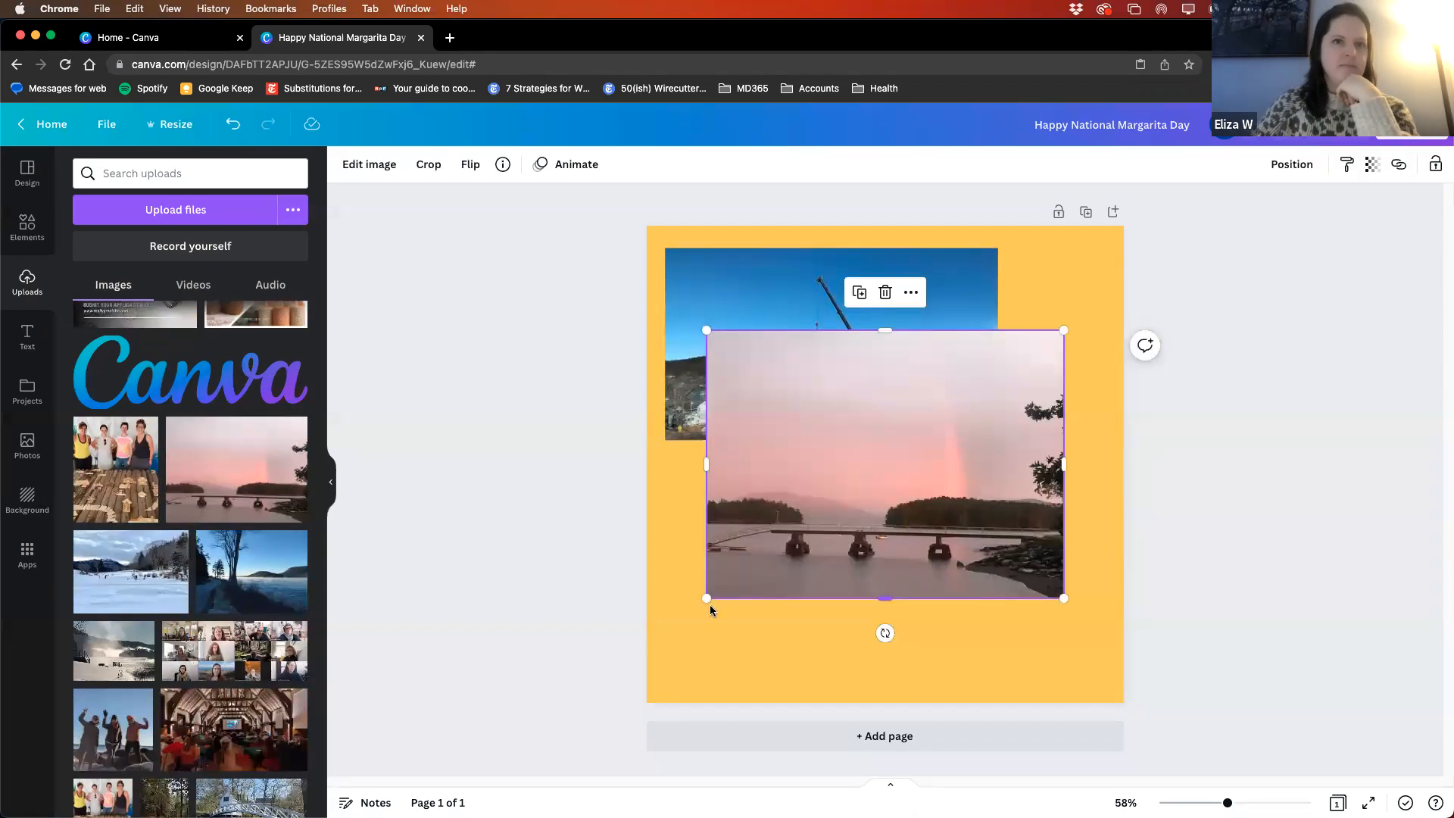
pyautogui.moveTo(709, 596); pyautogui.dragTo(740, 577)
pyautogui.moveTo(914, 460); pyautogui.dragTo(953, 573)
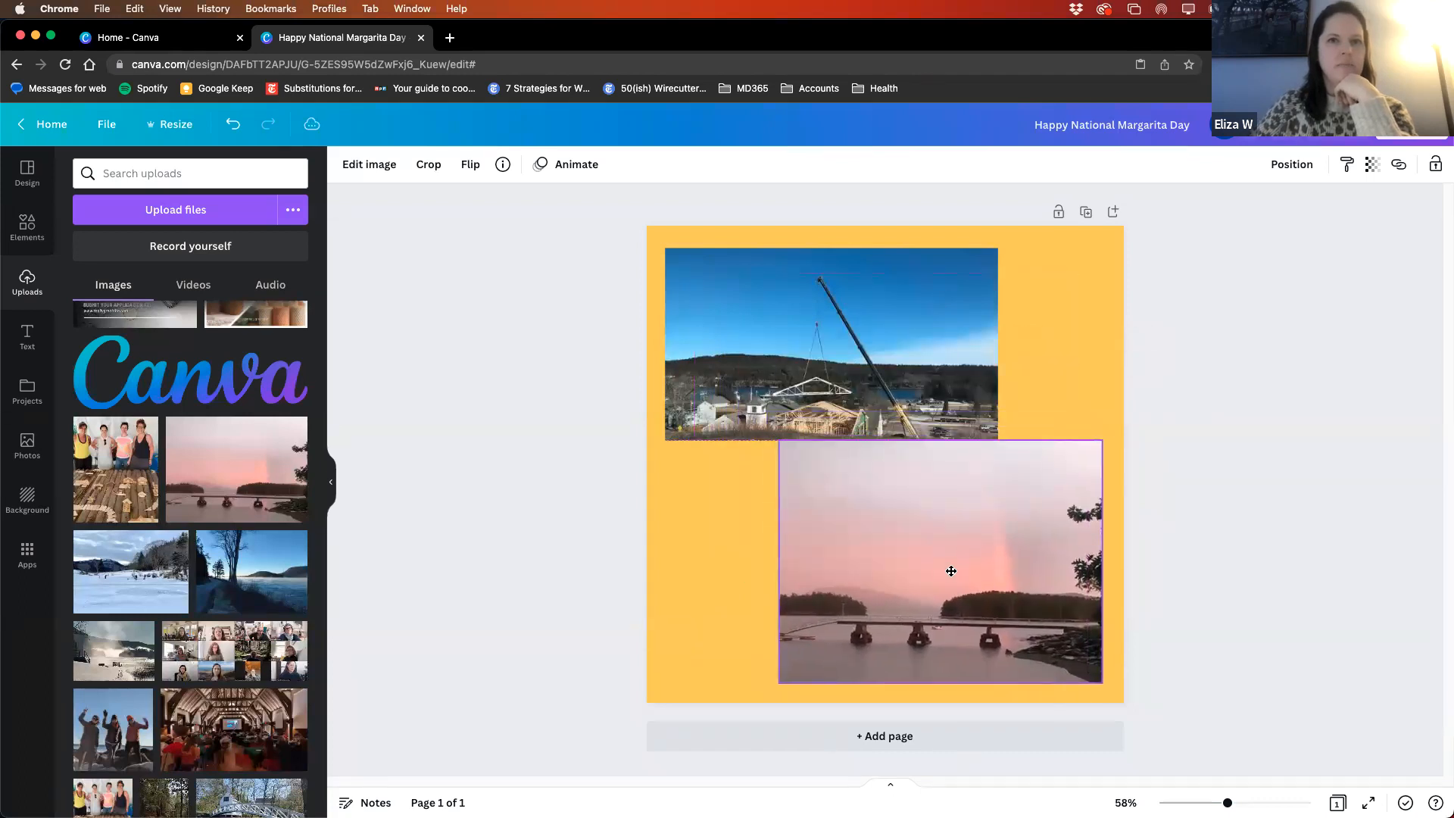
pyautogui.click(818, 365)
pyautogui.moveTo(818, 365); pyautogui.dragTo(818, 358)
pyautogui.click(907, 512)
pyautogui.click(677, 609)
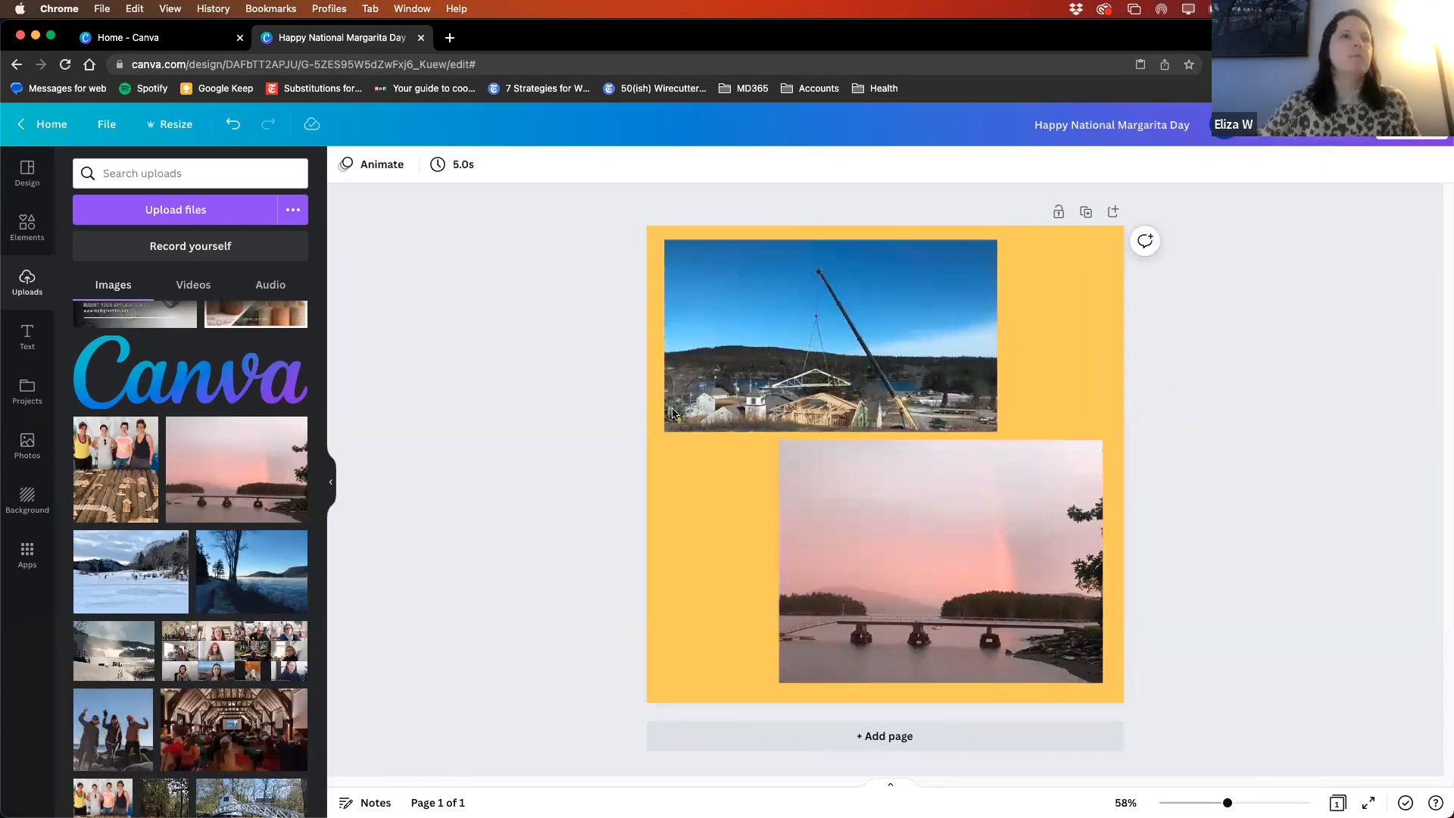
# - Try a lower Fade speed on the crane photo, and replace the Fade with the Wipe animation on enter
pyautogui.click(762, 296)
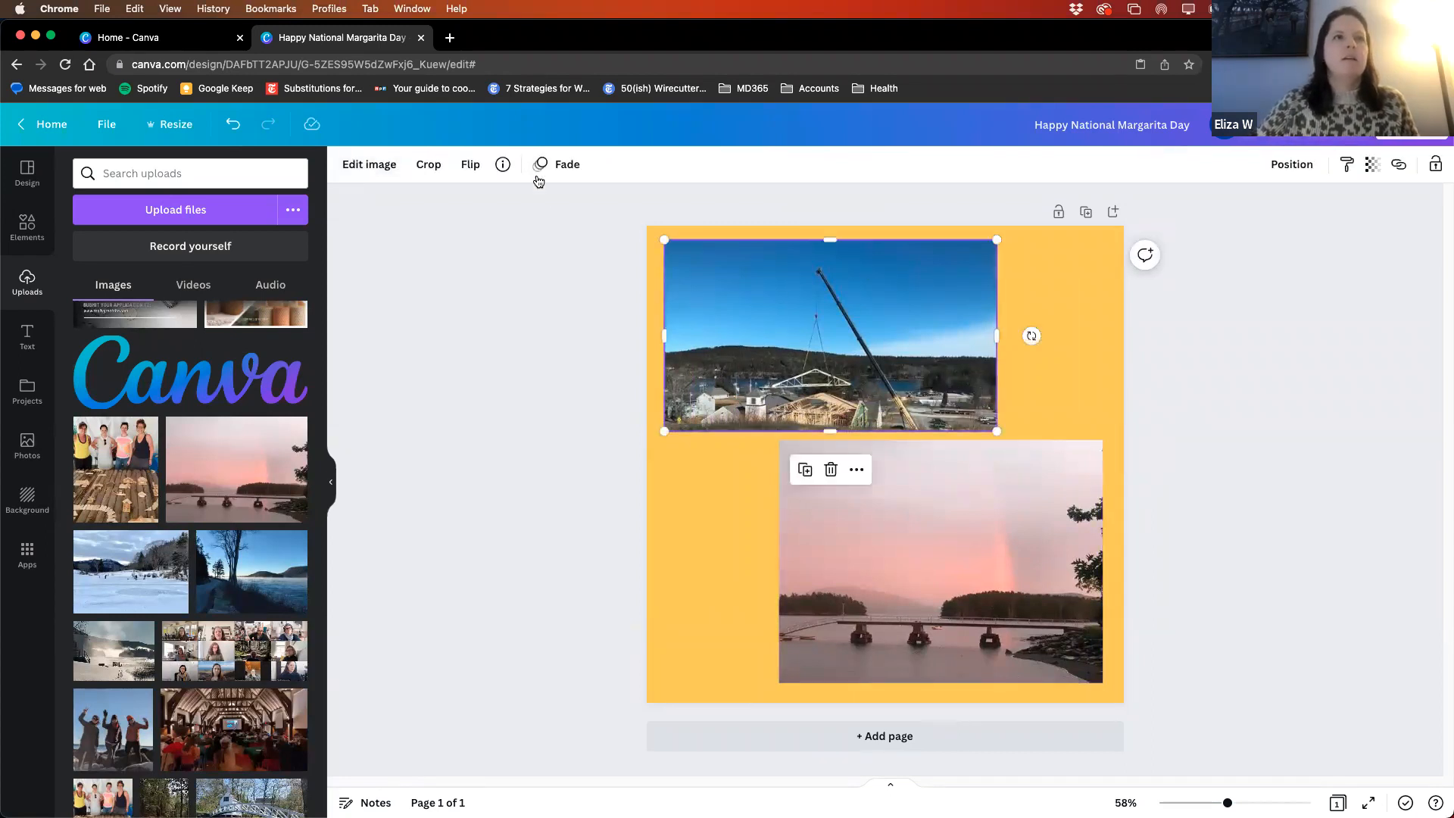
pyautogui.click(560, 164)
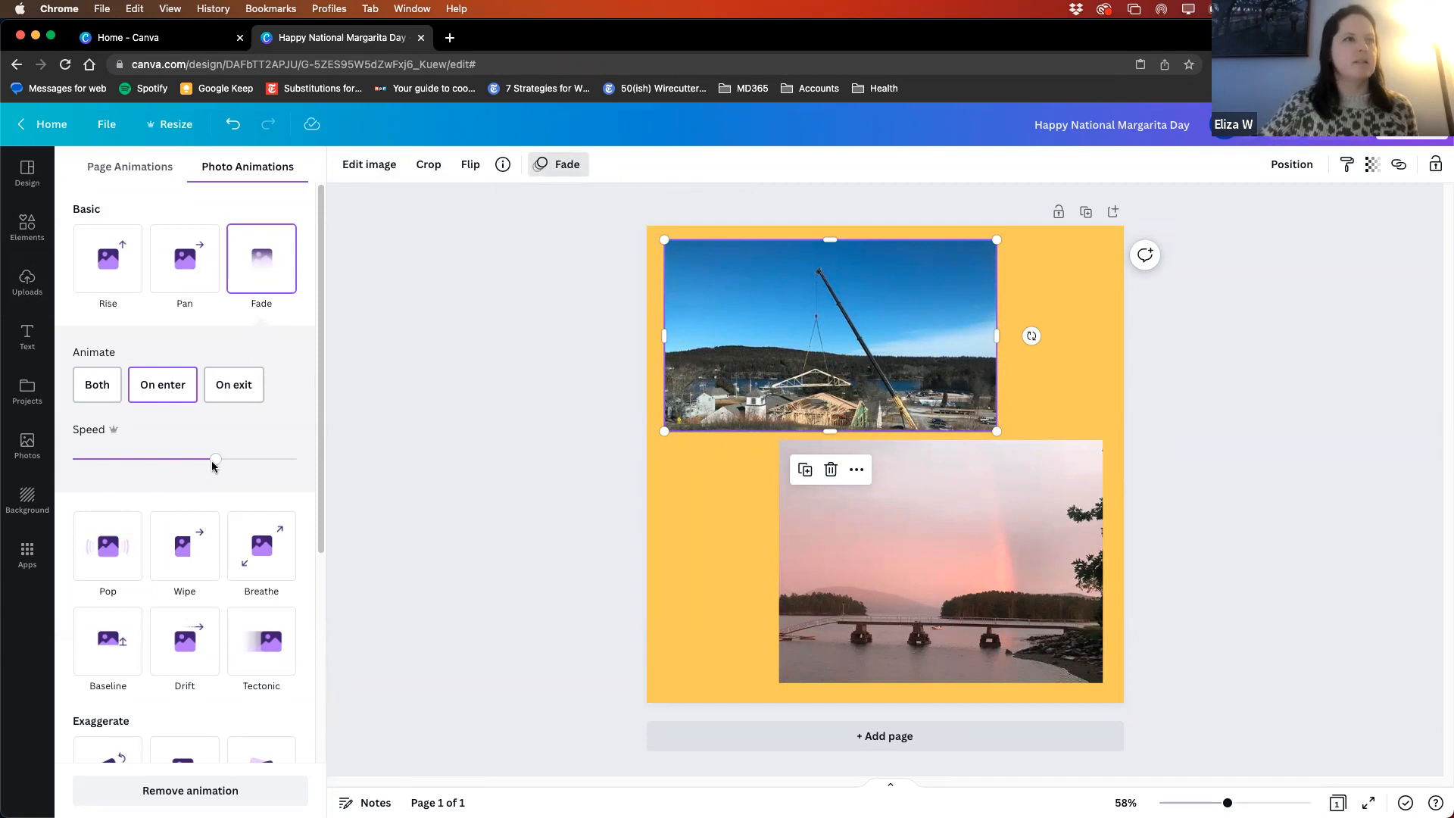
pyautogui.moveTo(217, 462); pyautogui.dragTo(111, 459)
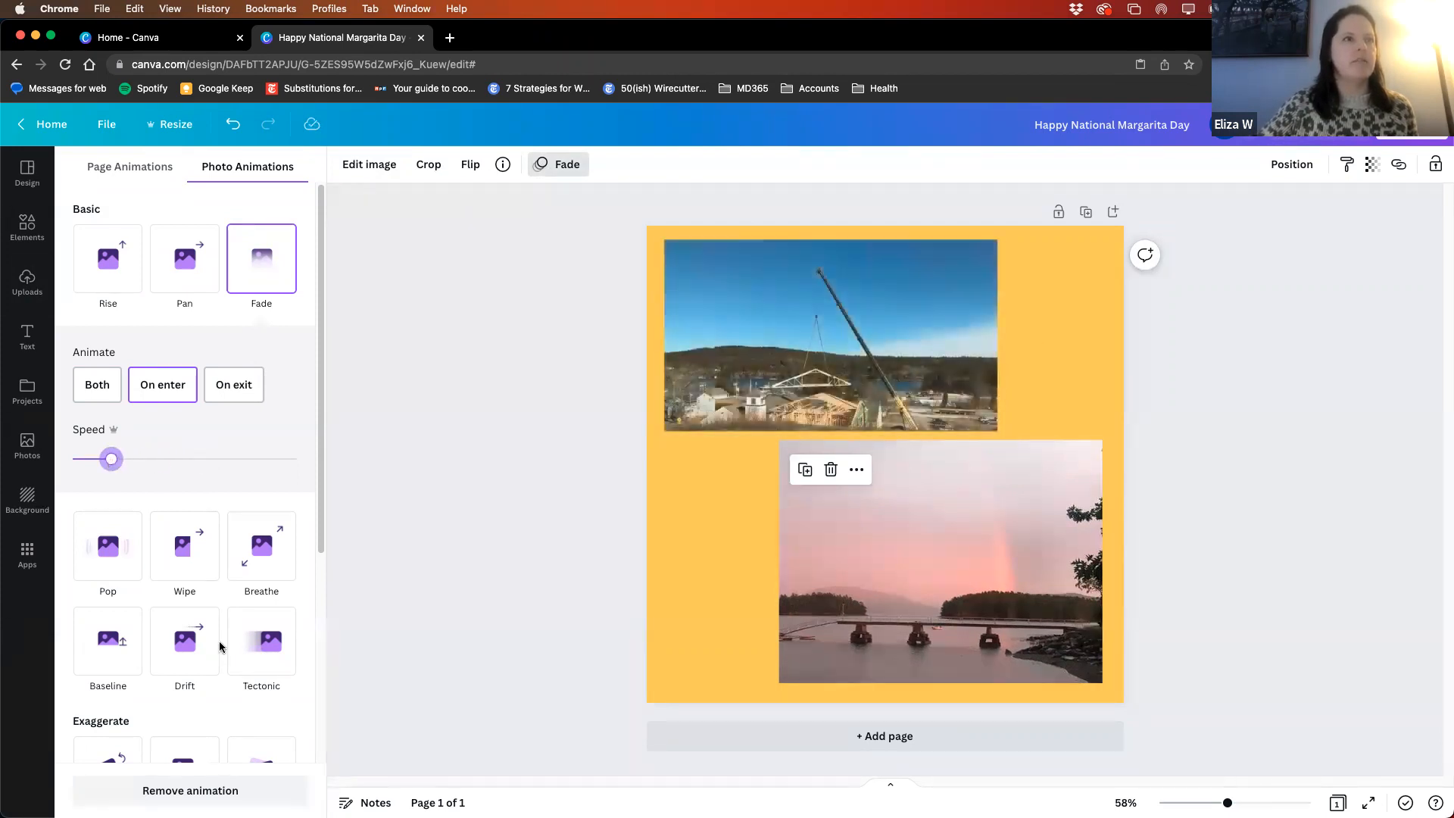
pyautogui.click(173, 558)
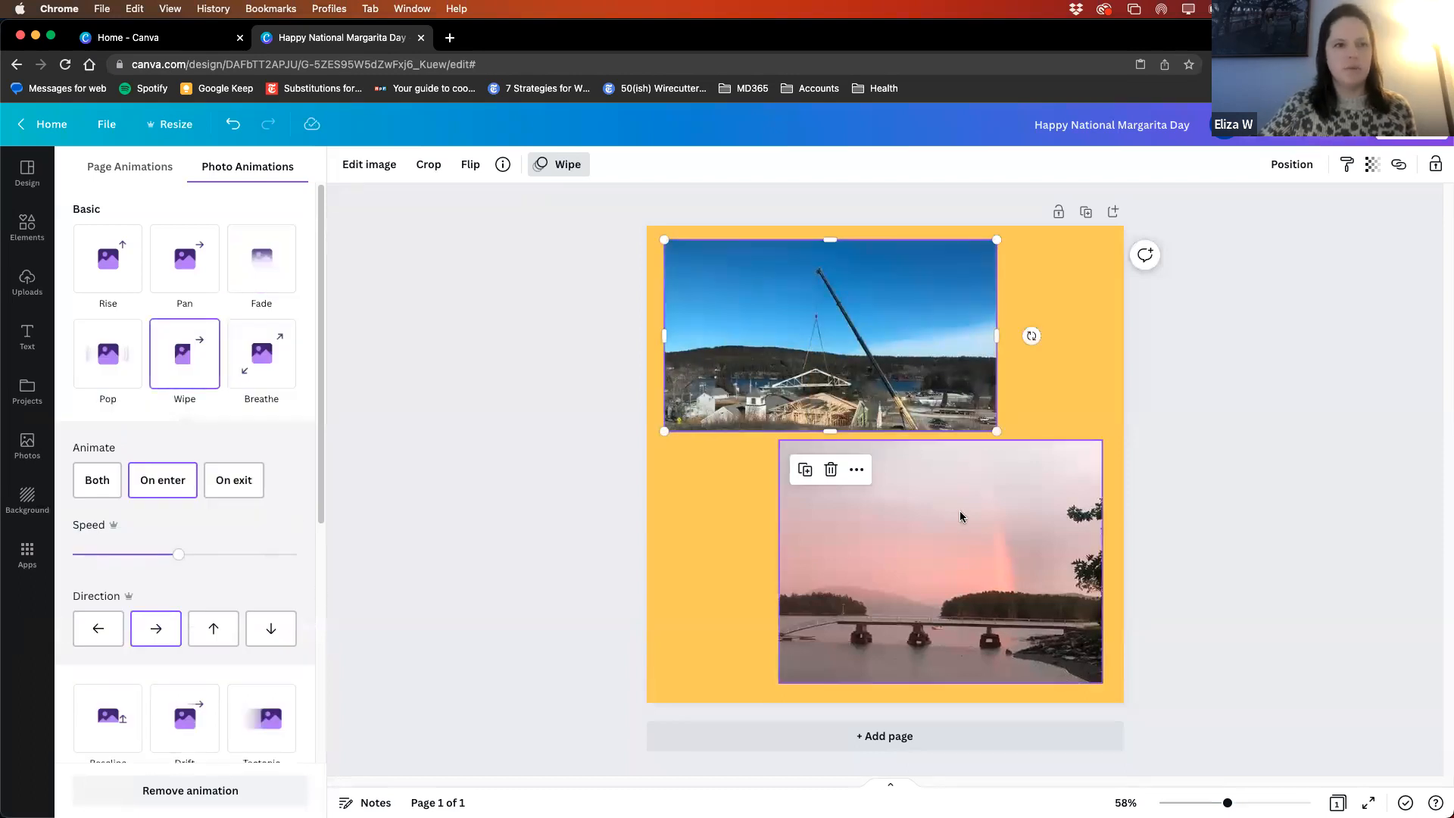
# - Apply the Wipe animation on enter to the pink sunset photo and lower its speed setting
pyautogui.click(969, 569)
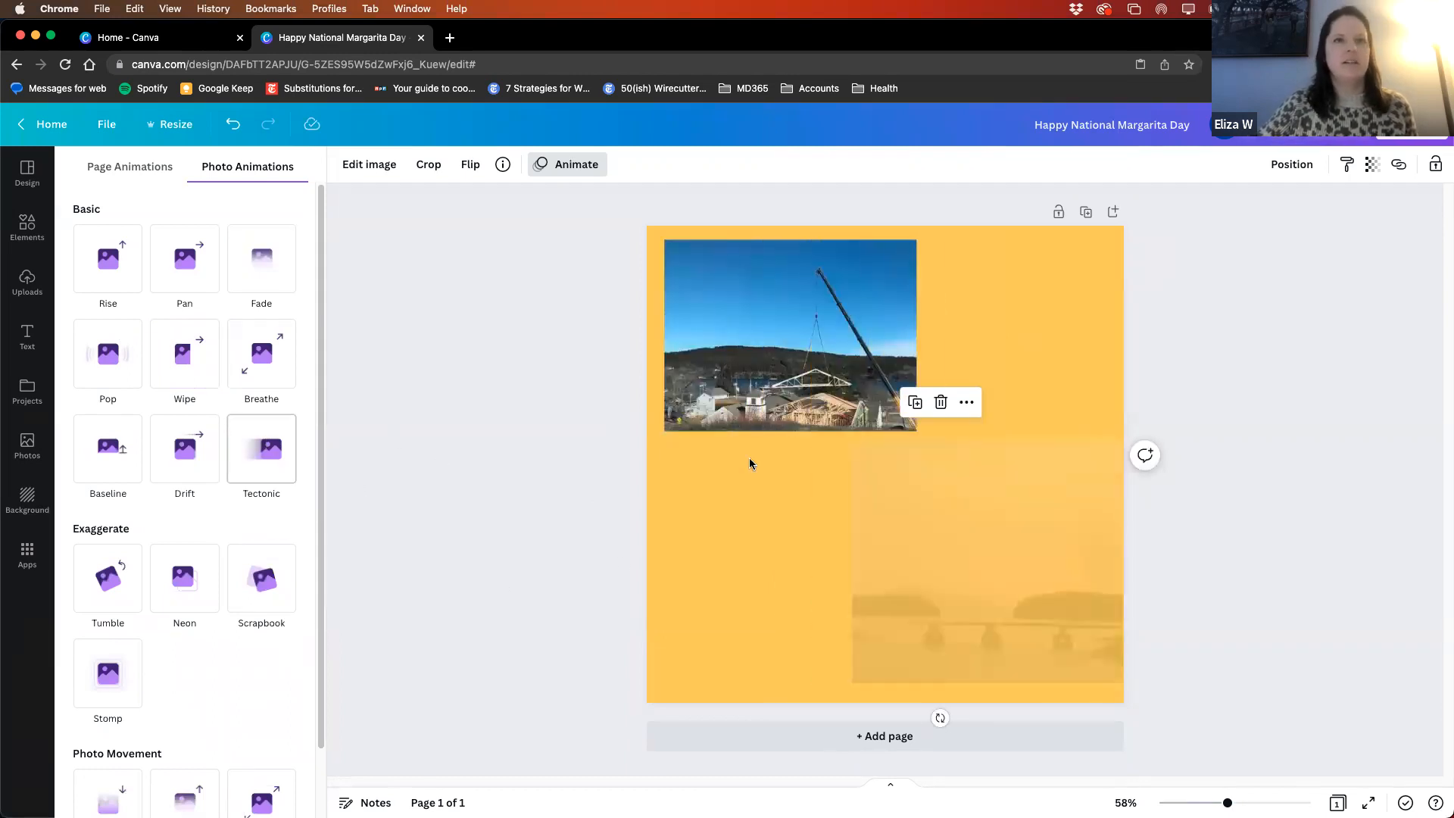
pyautogui.scroll(-2, 201, 409)
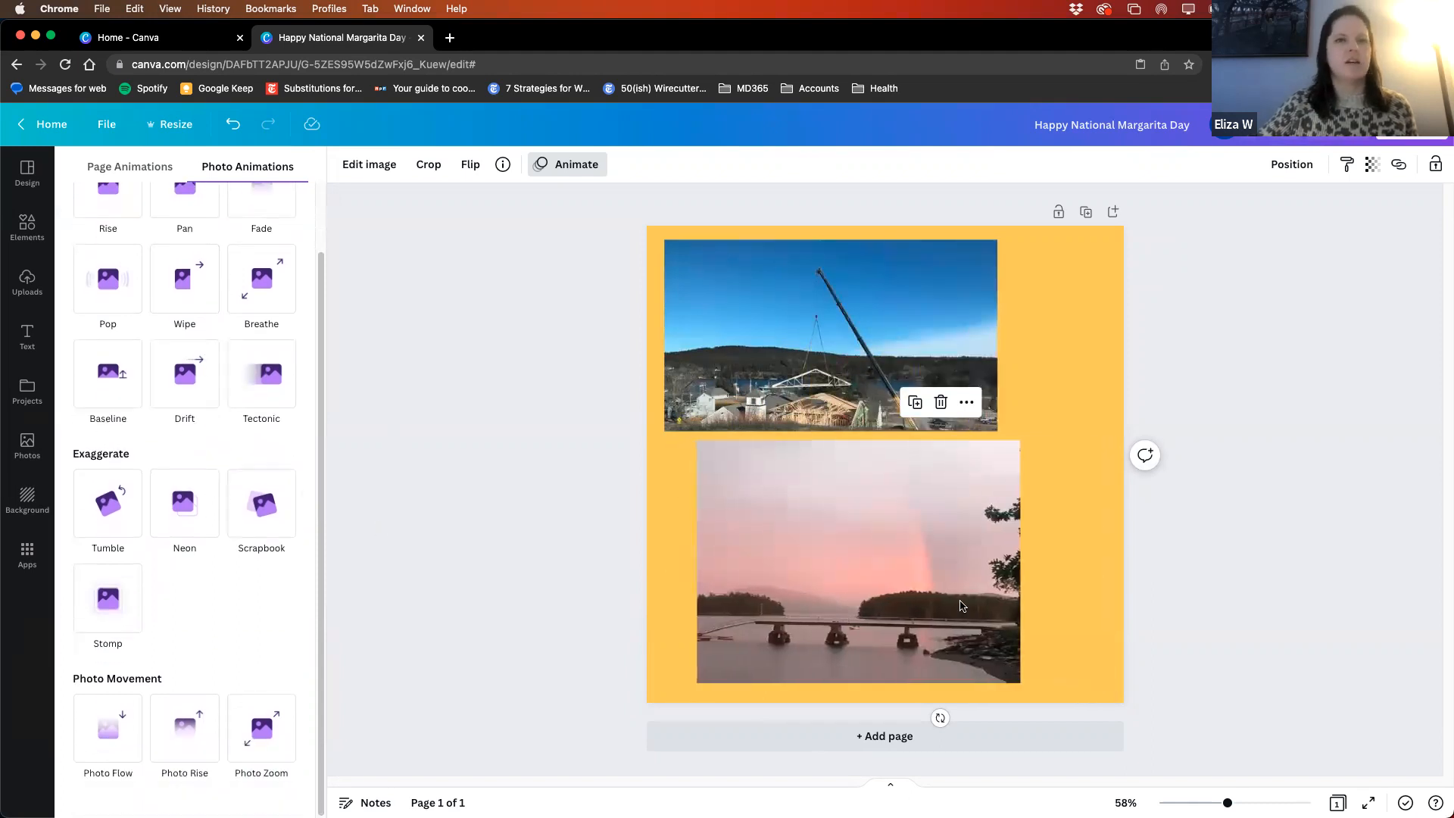
pyautogui.scroll(2, 288, 441)
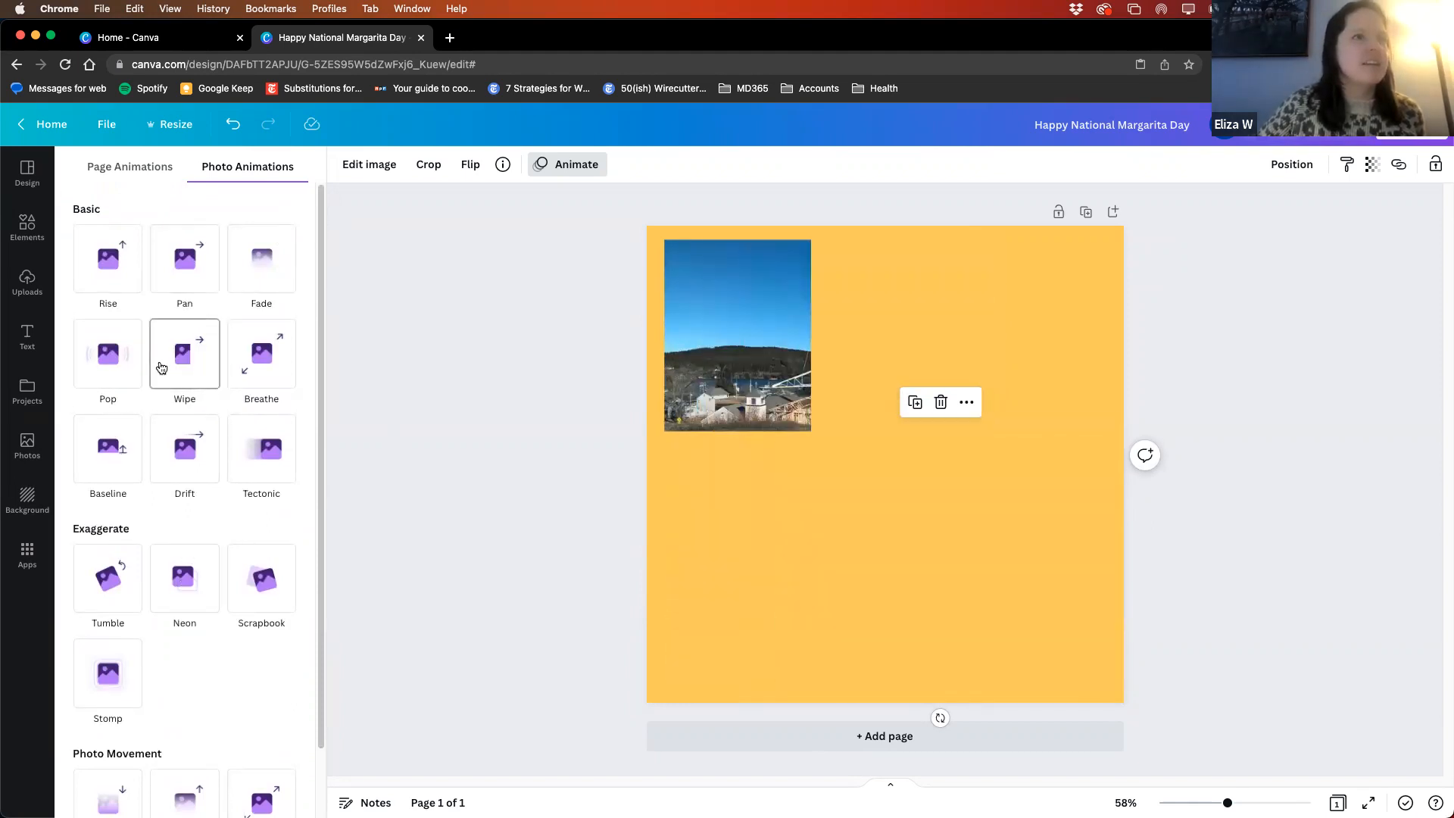
pyautogui.click(161, 368)
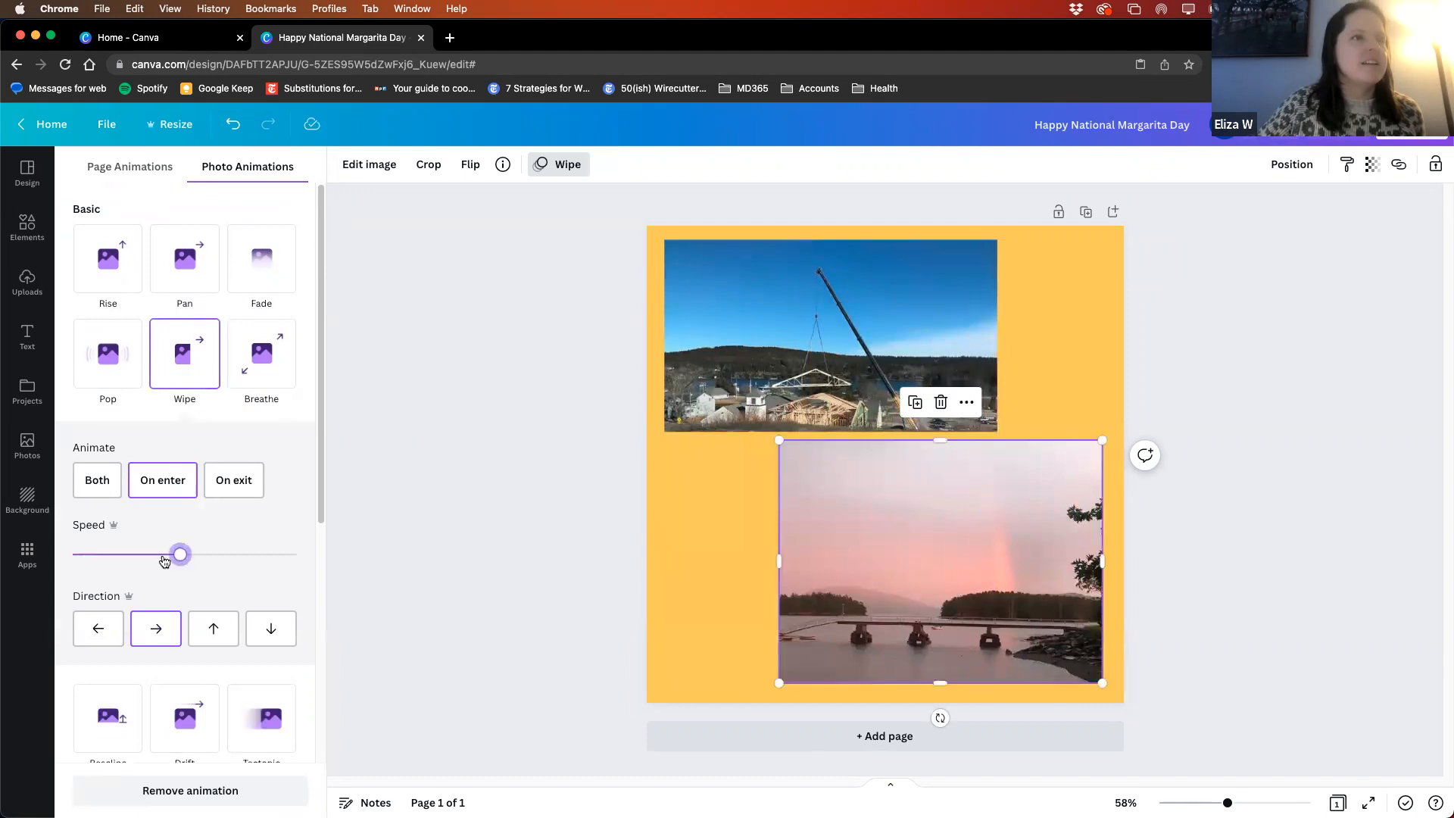
pyautogui.moveTo(179, 555); pyautogui.dragTo(129, 557)
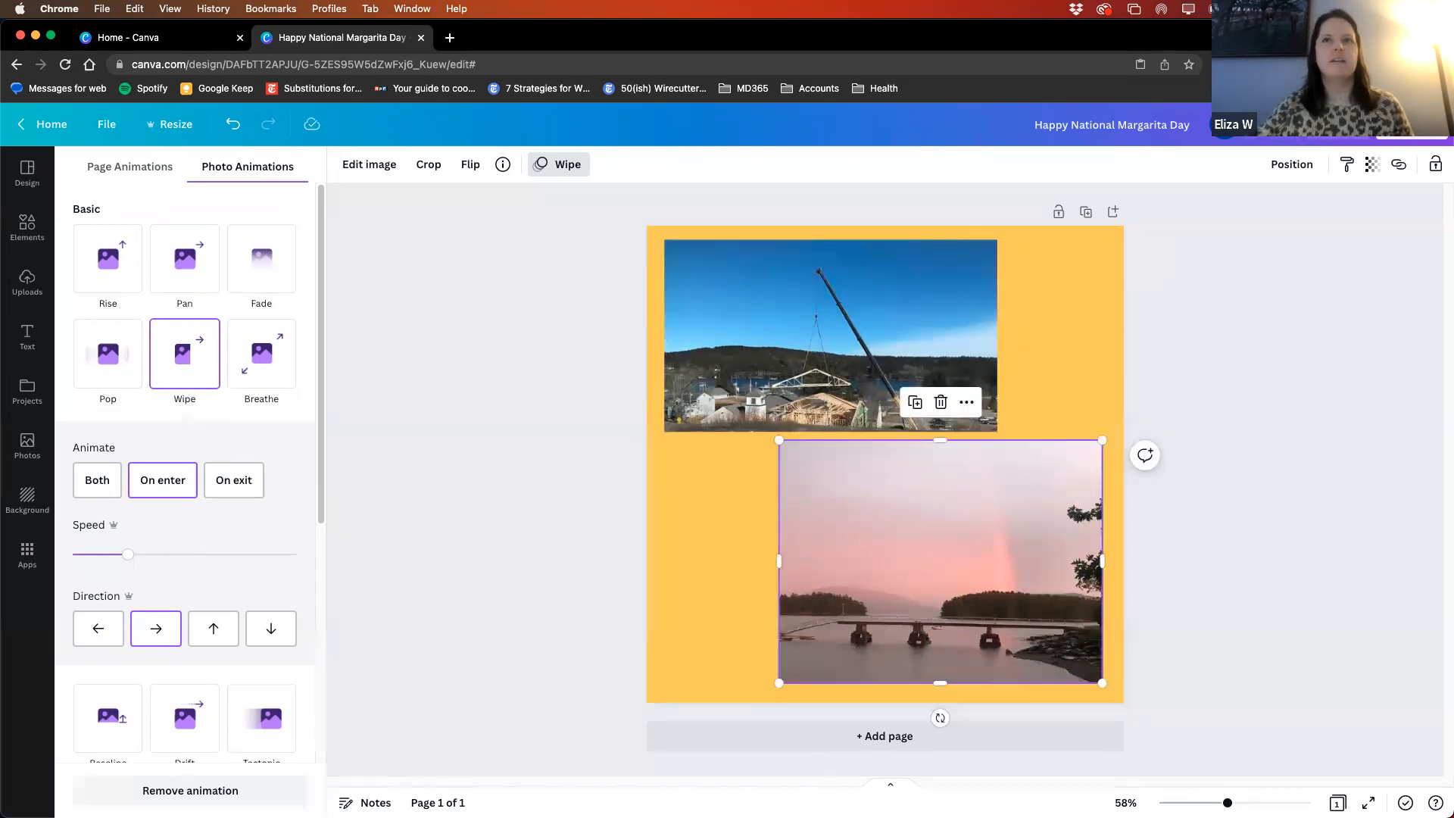
# - Preview the animated two-photo page and view its MP4 Video download settings
pyautogui.click(1335, 125)
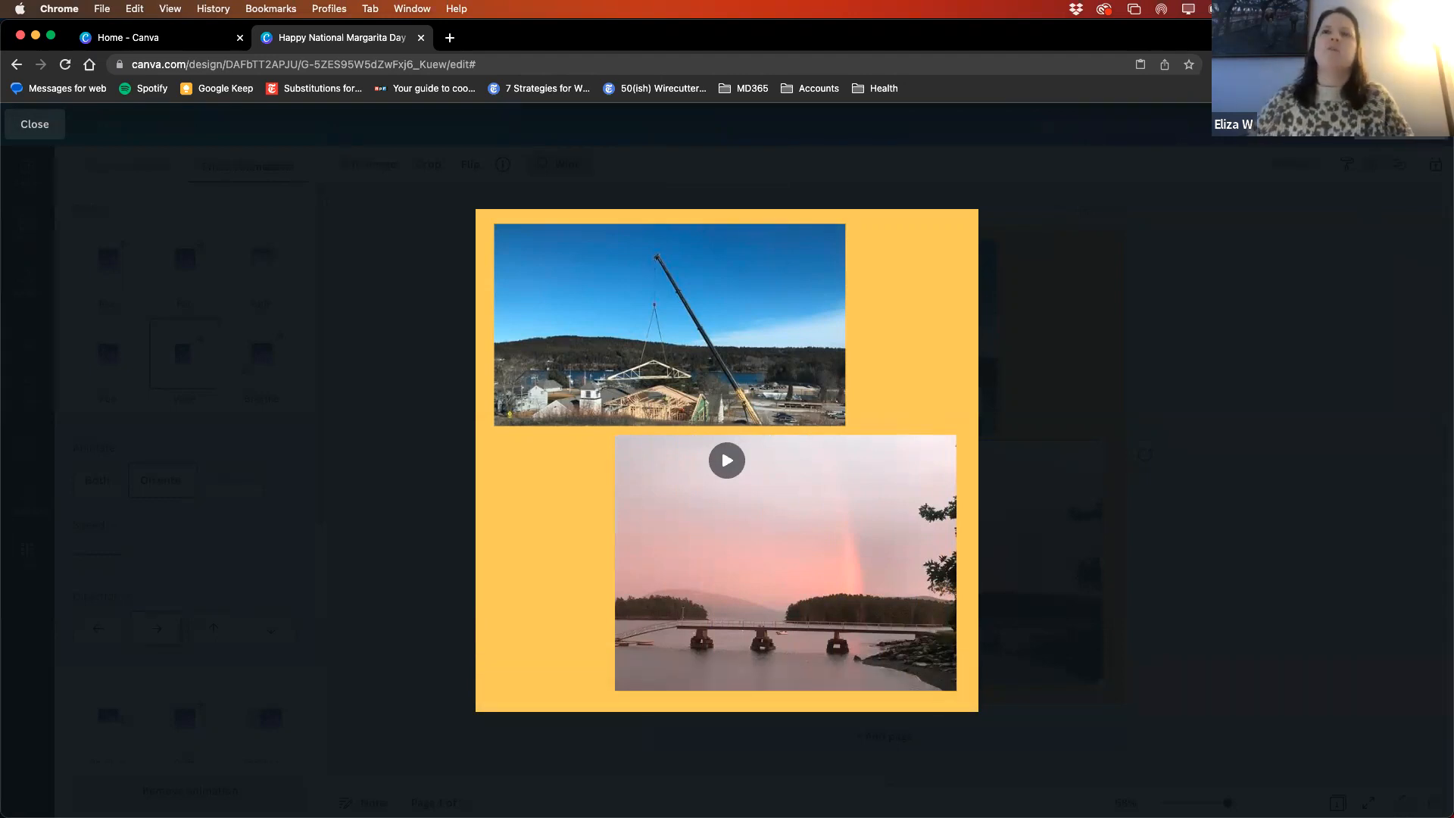
pyautogui.click(1401, 125)
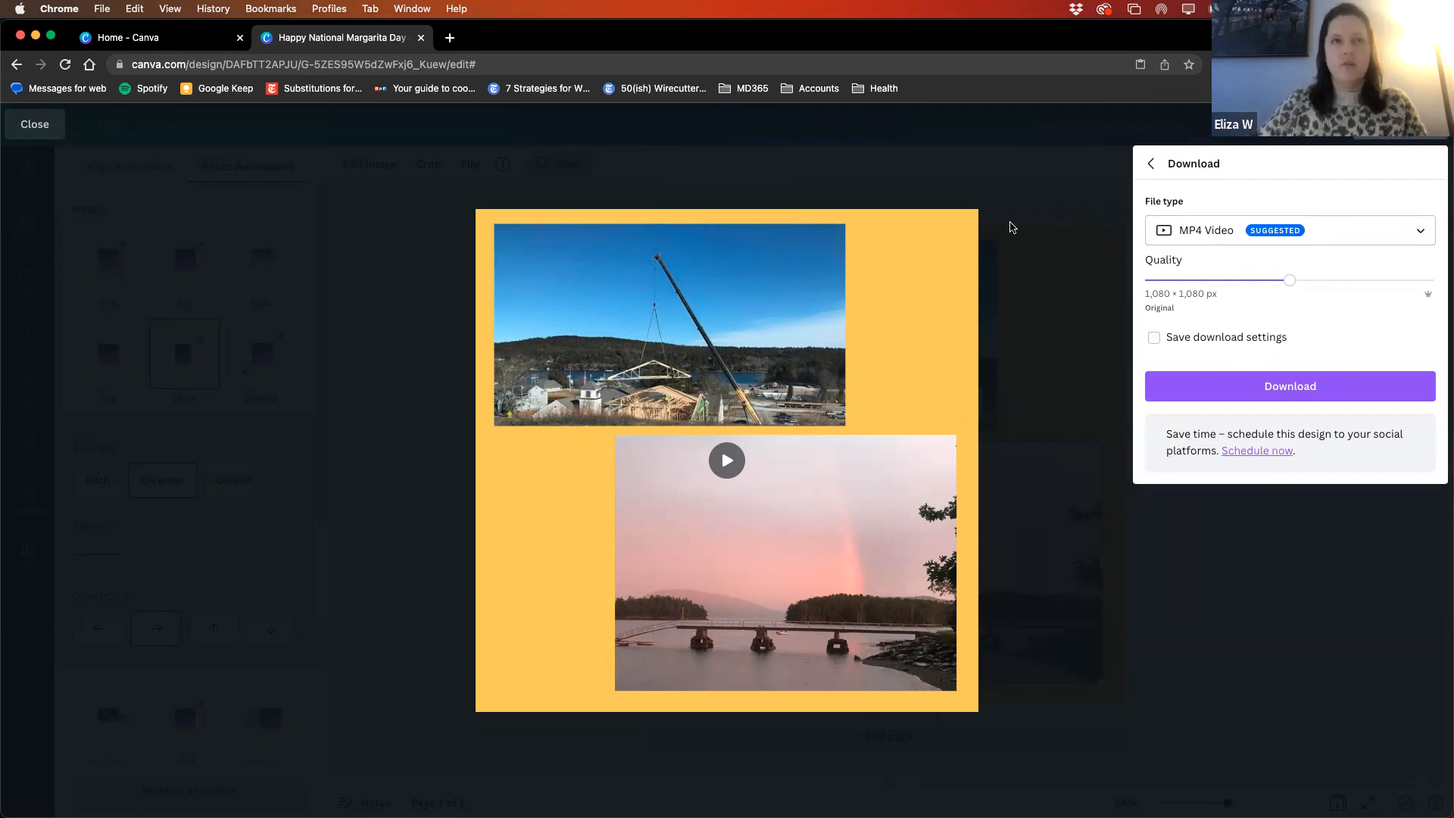
pyautogui.click(1073, 157)
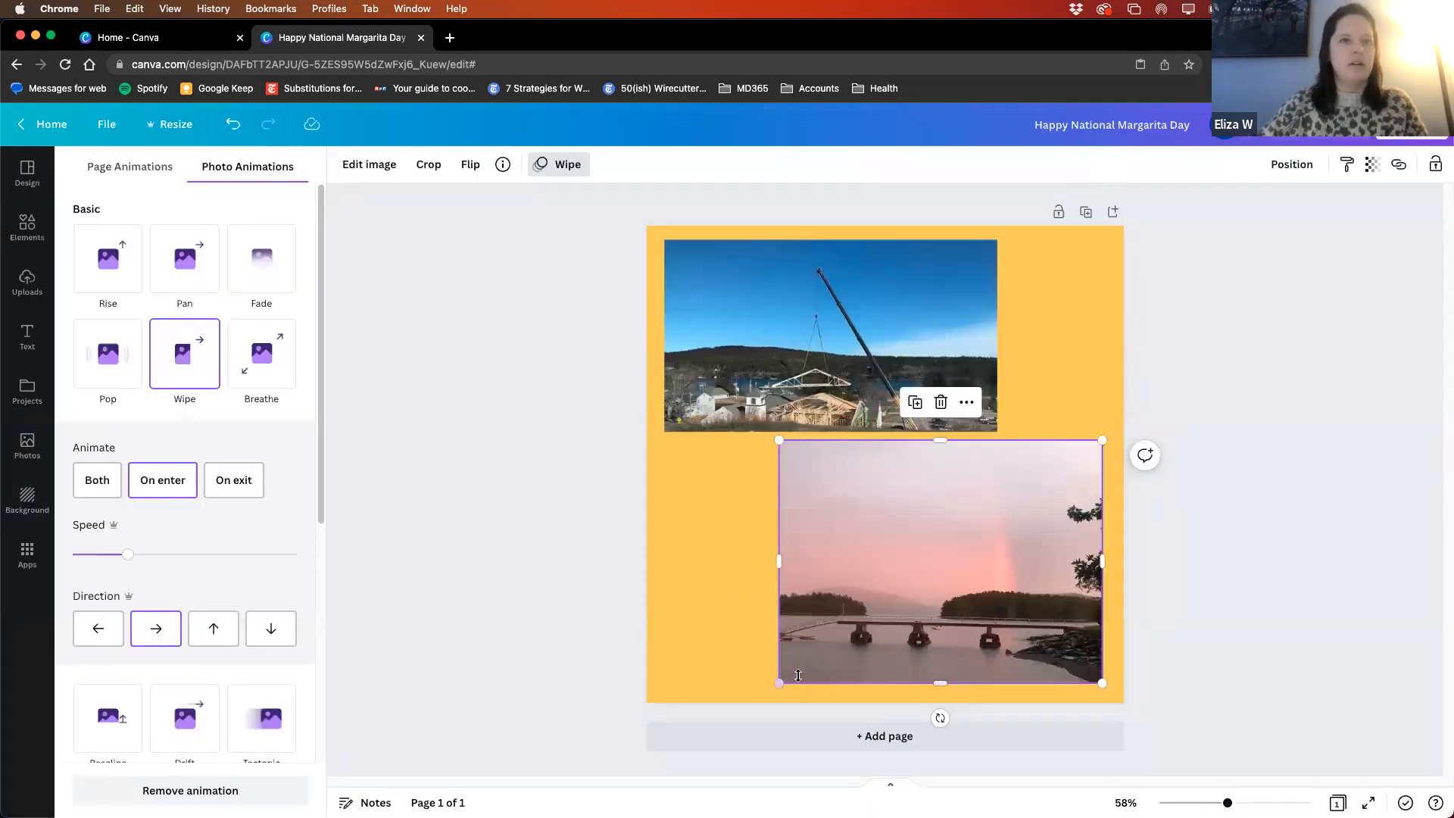
# - Compare the Wipe animation settings of the crane photo and the pink sunset photo by selecting each in turn
pyautogui.click(752, 365)
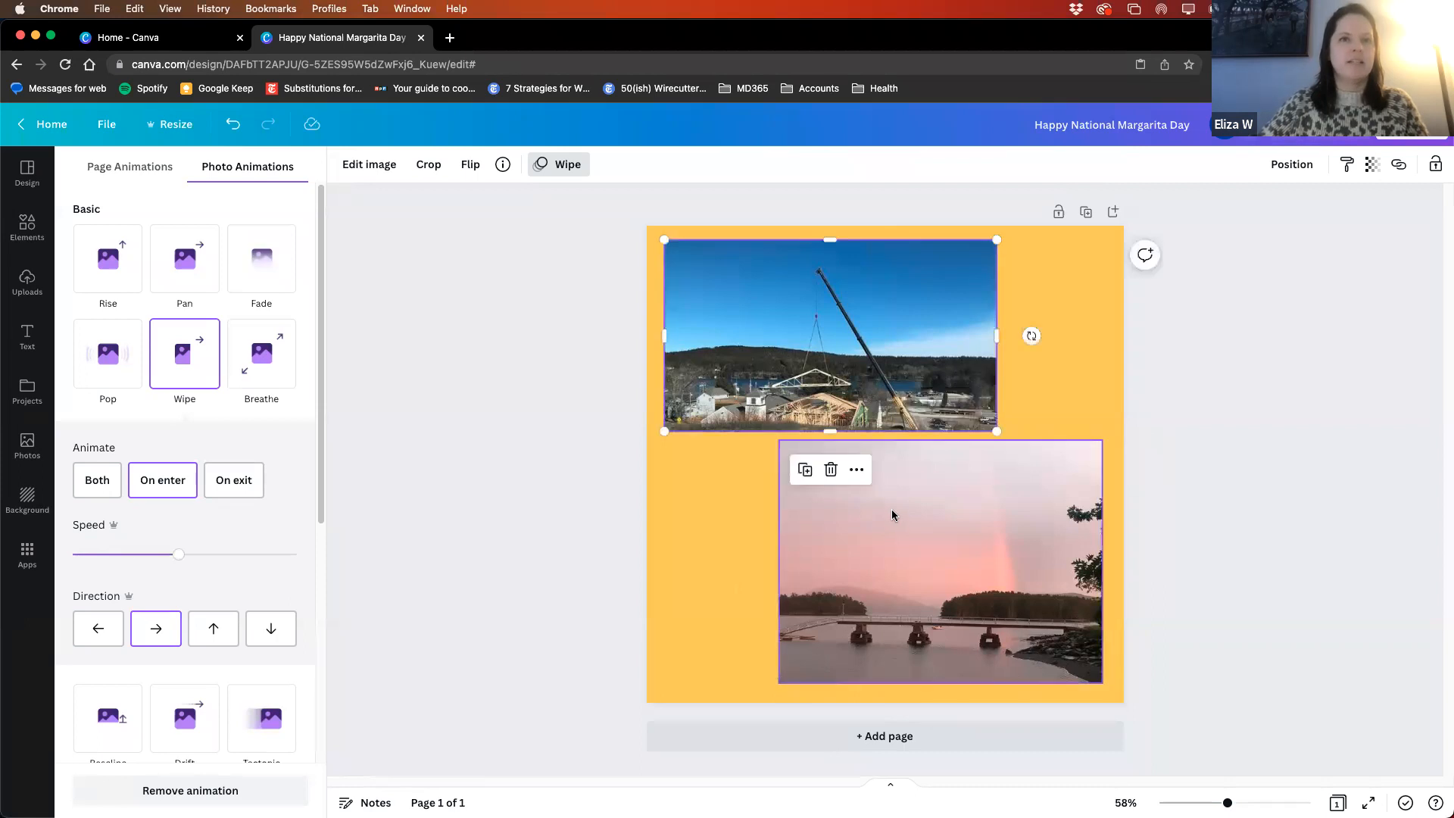
pyautogui.click(951, 514)
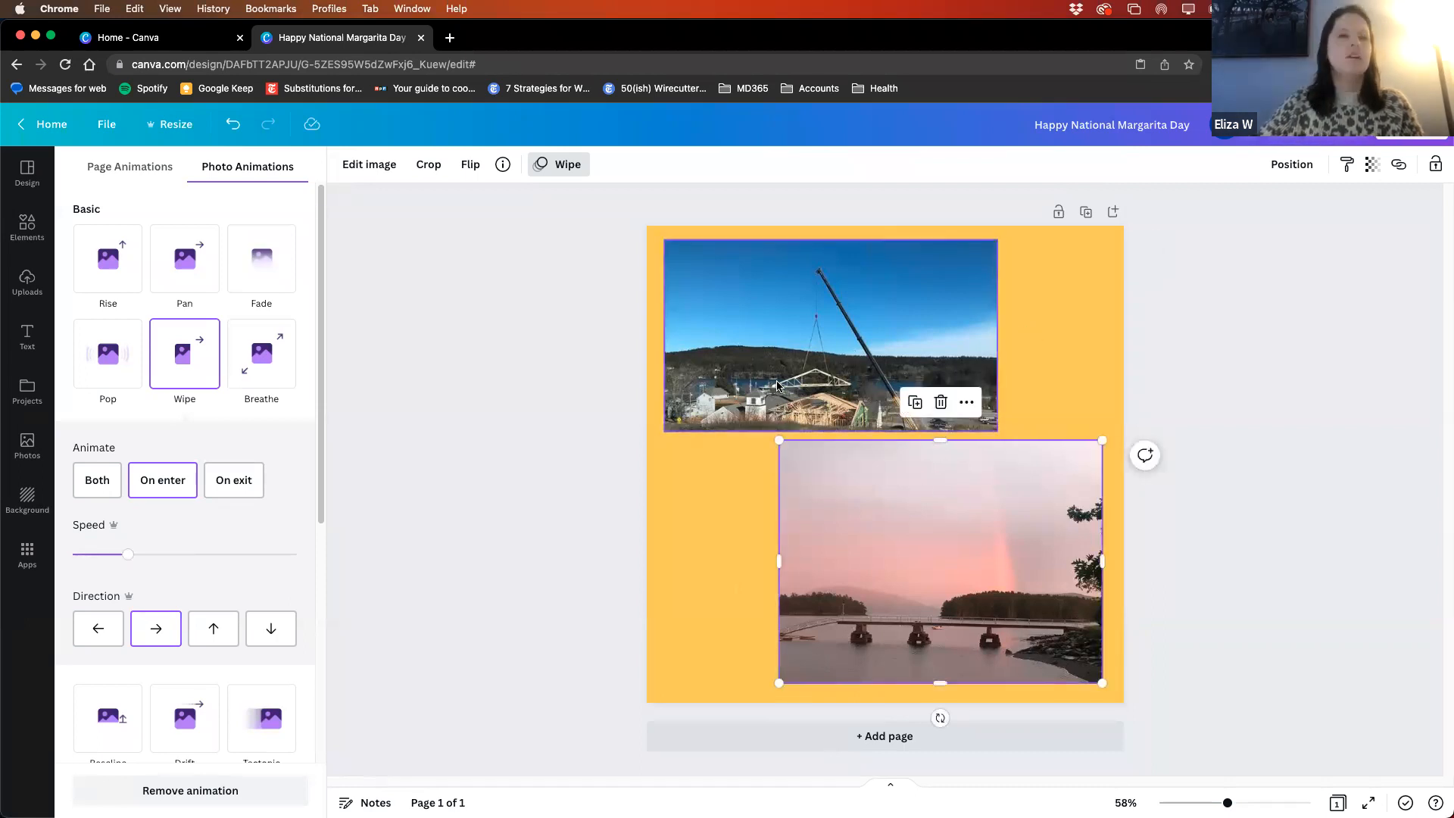
pyautogui.click(870, 329)
pyautogui.click(990, 509)
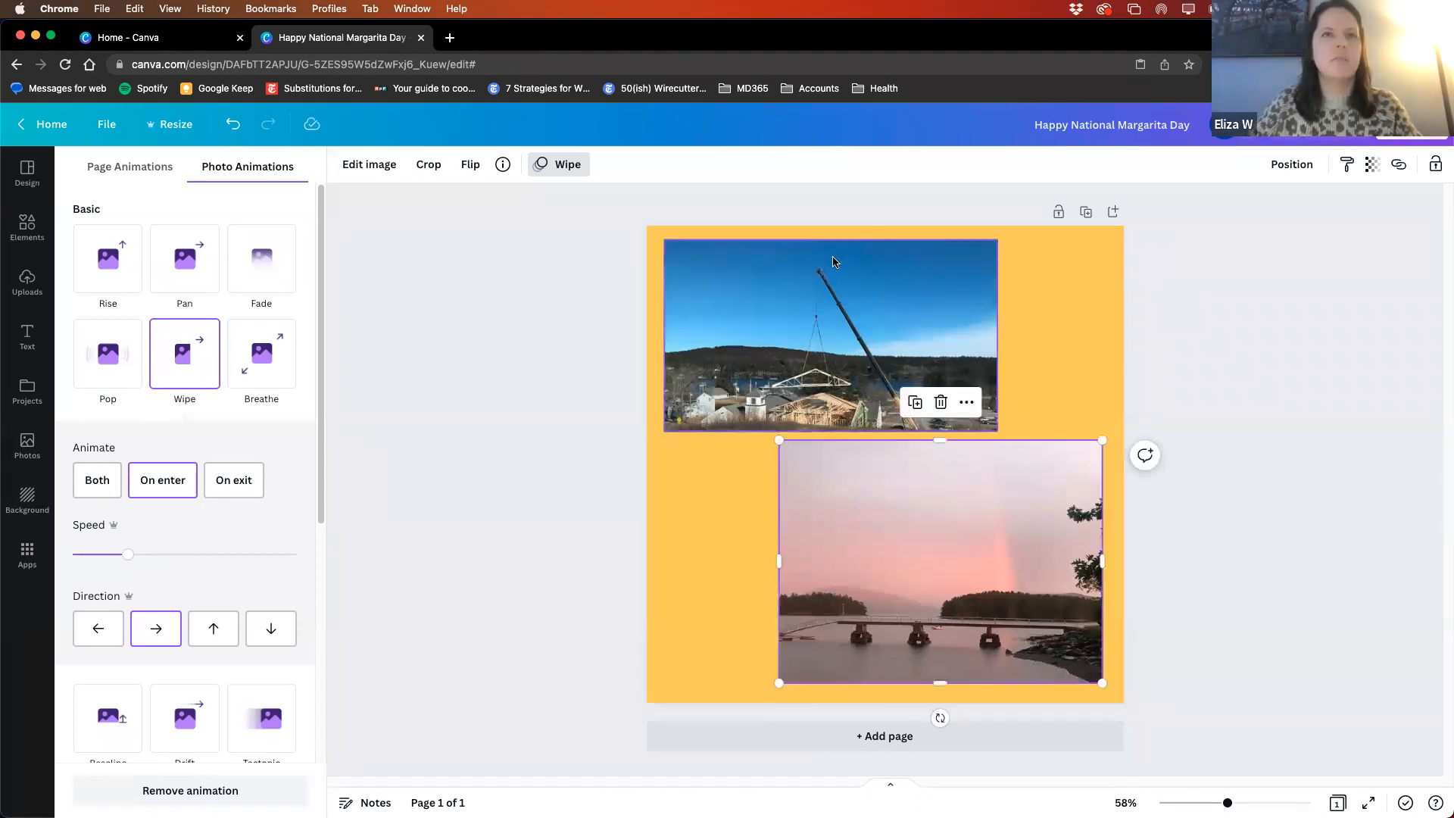
pyautogui.click(1183, 483)
pyautogui.click(833, 339)
pyautogui.click(882, 500)
pyautogui.click(740, 597)
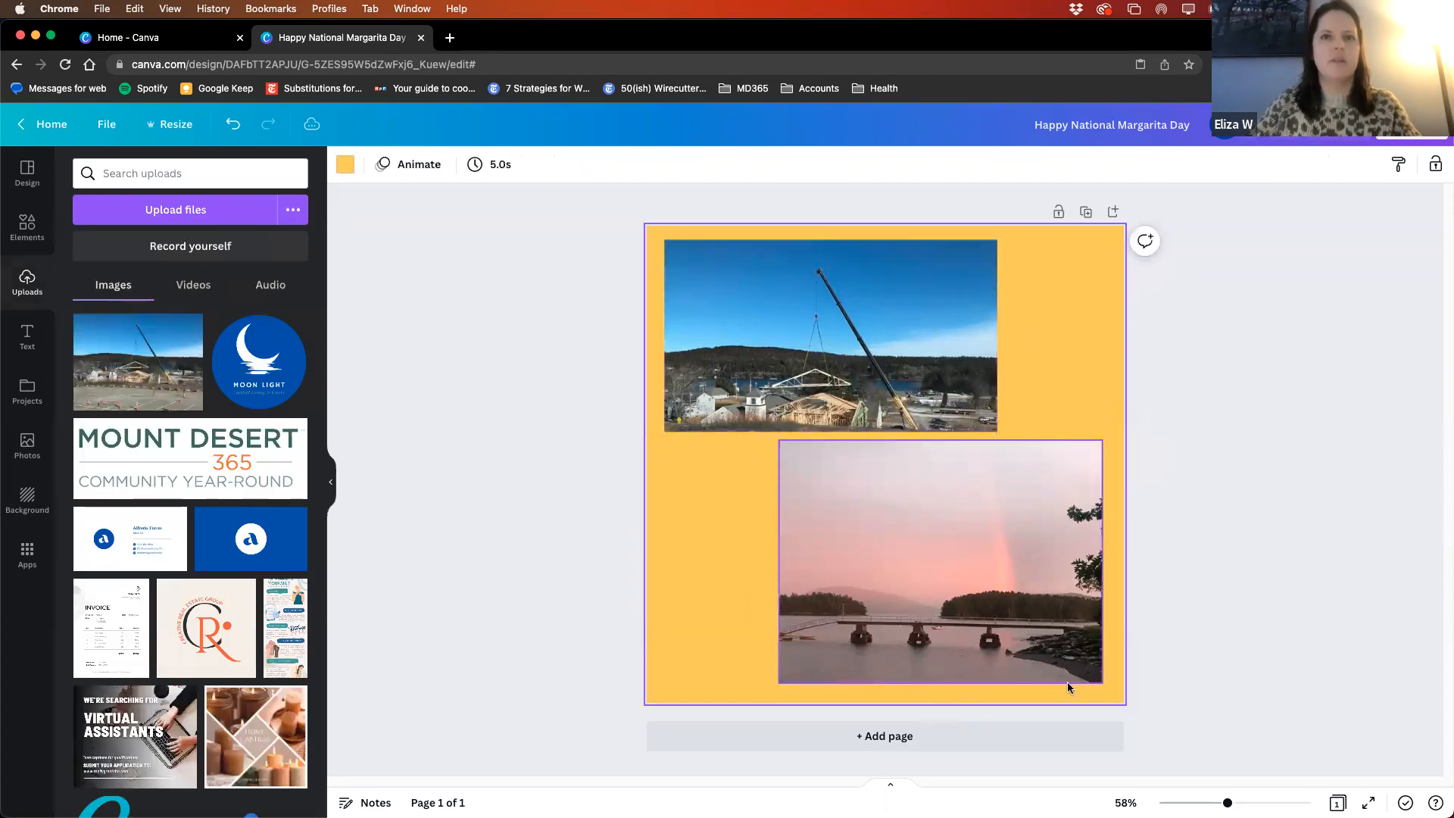
# - Select both photos together, try Pop, and apply the Wipe animation on enter to both with a higher speed
pyautogui.moveTo(1100, 678); pyautogui.dragTo(770, 316)
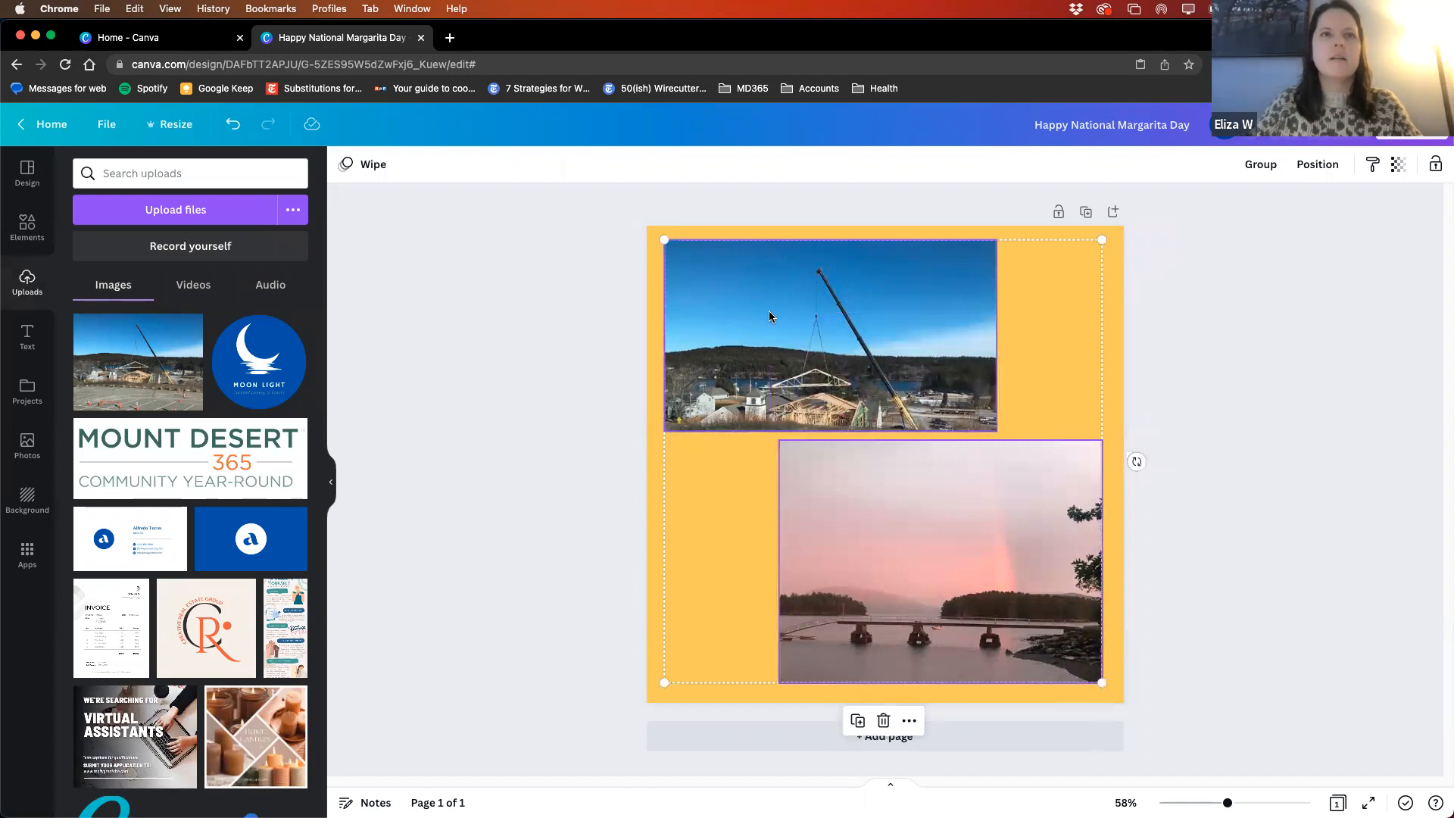
pyautogui.click(353, 164)
pyautogui.click(108, 354)
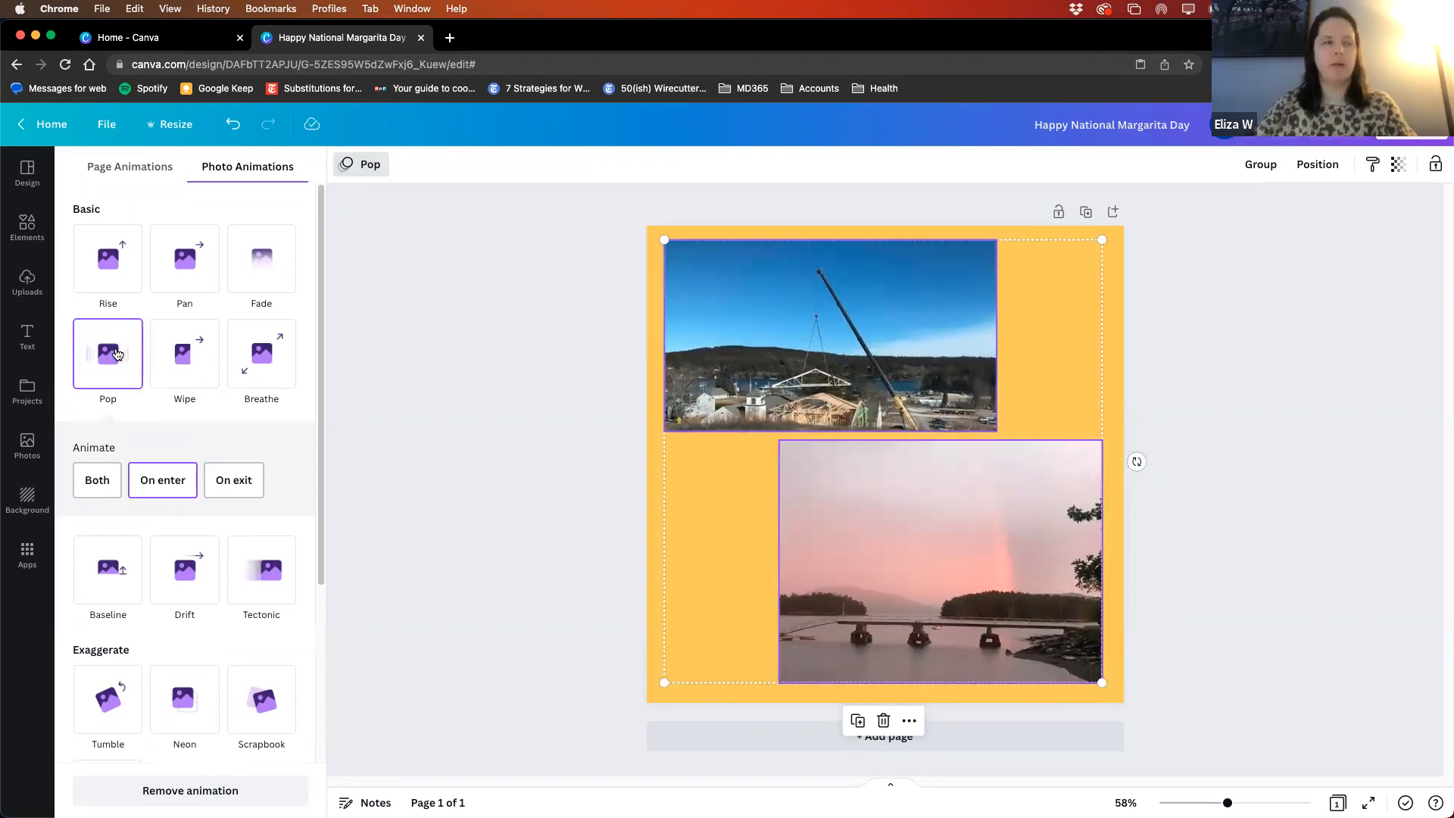
pyautogui.click(189, 364)
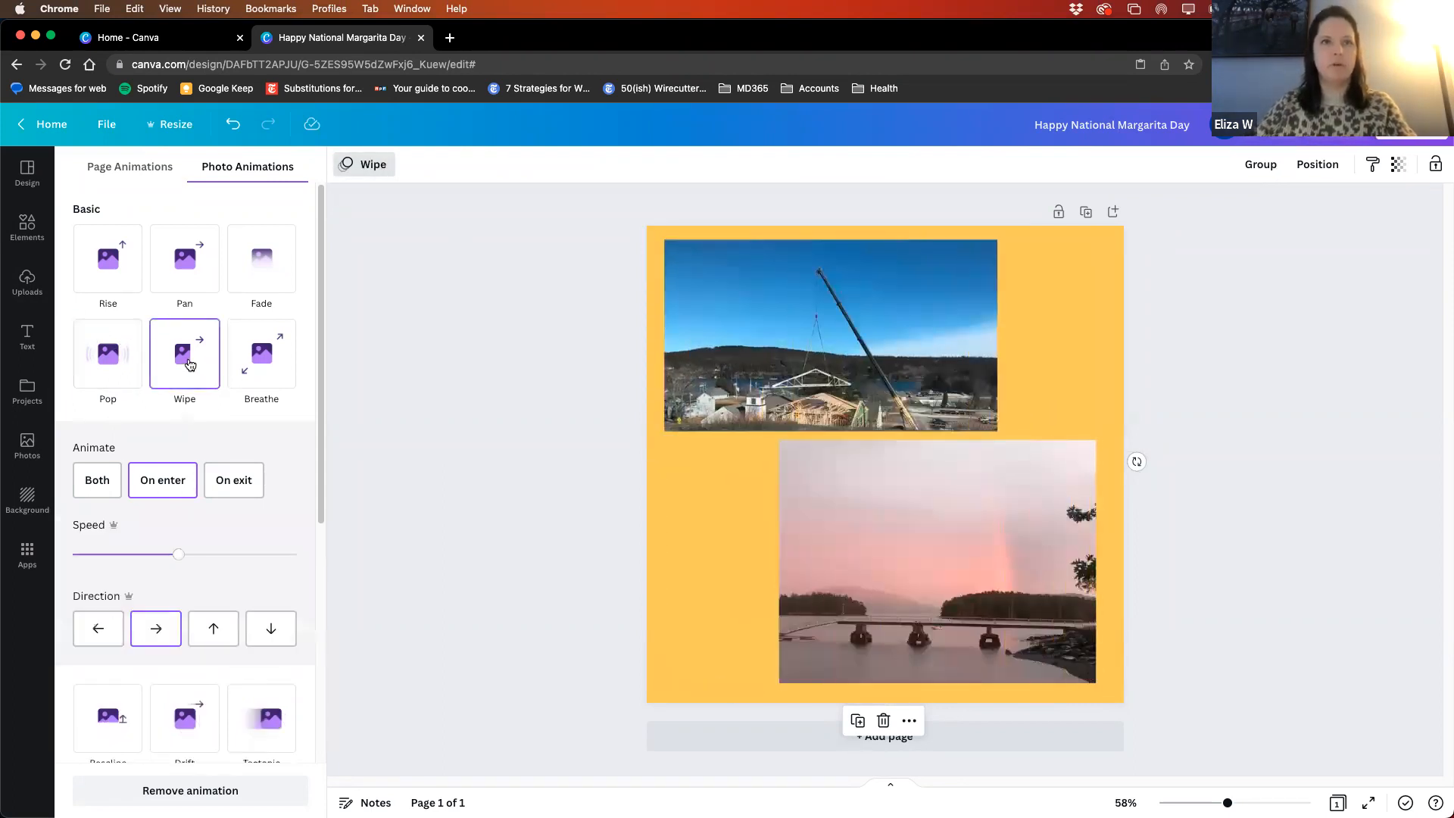
pyautogui.moveTo(178, 555); pyautogui.dragTo(237, 557)
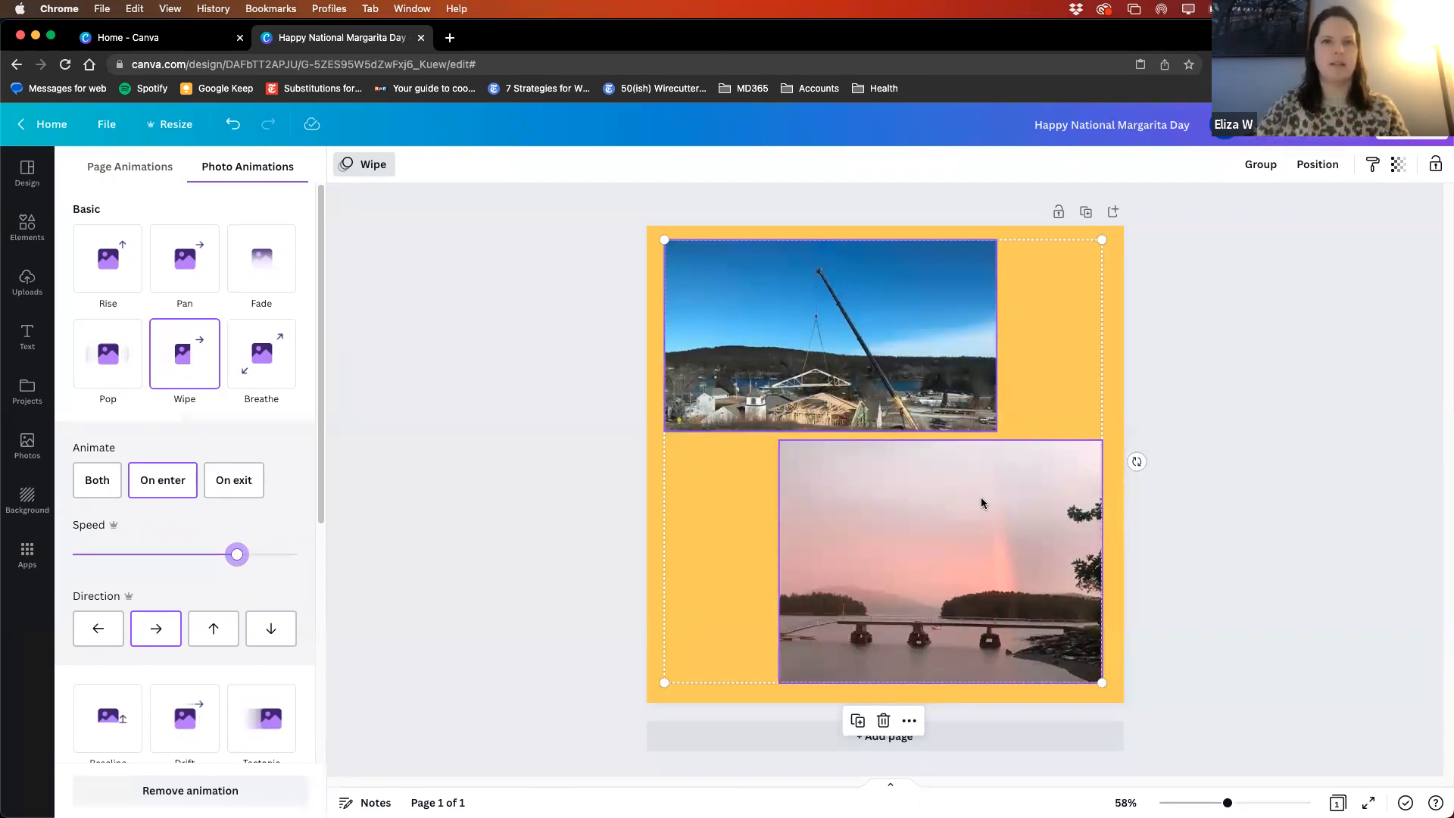
pyautogui.click(1296, 554)
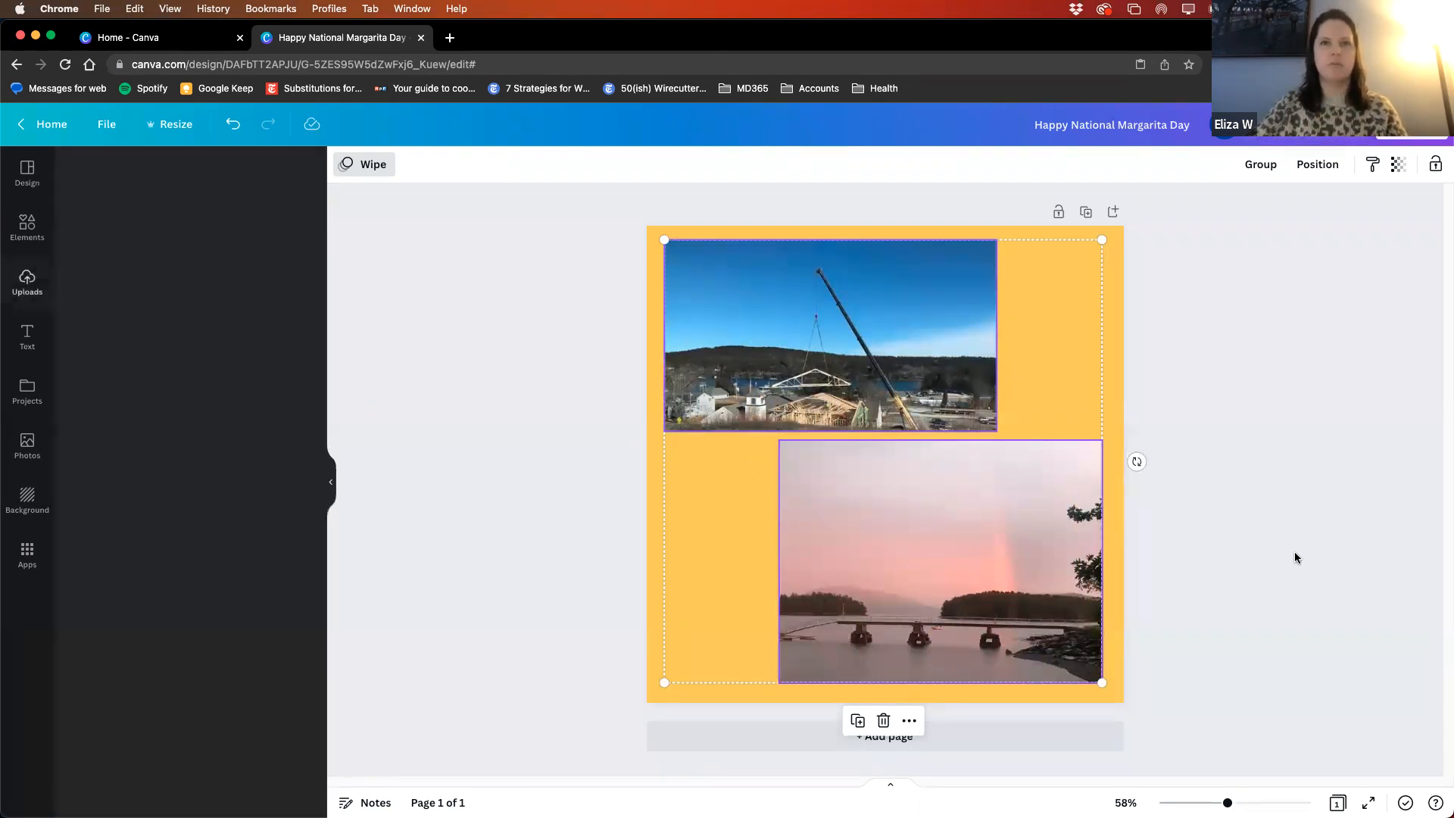
# - Try the pink sunset photo directly below the crane photo with left edges aligned, preview the page, and undo the move
pyautogui.moveTo(980, 480); pyautogui.dragTo(900, 483)
pyautogui.click(1271, 471)
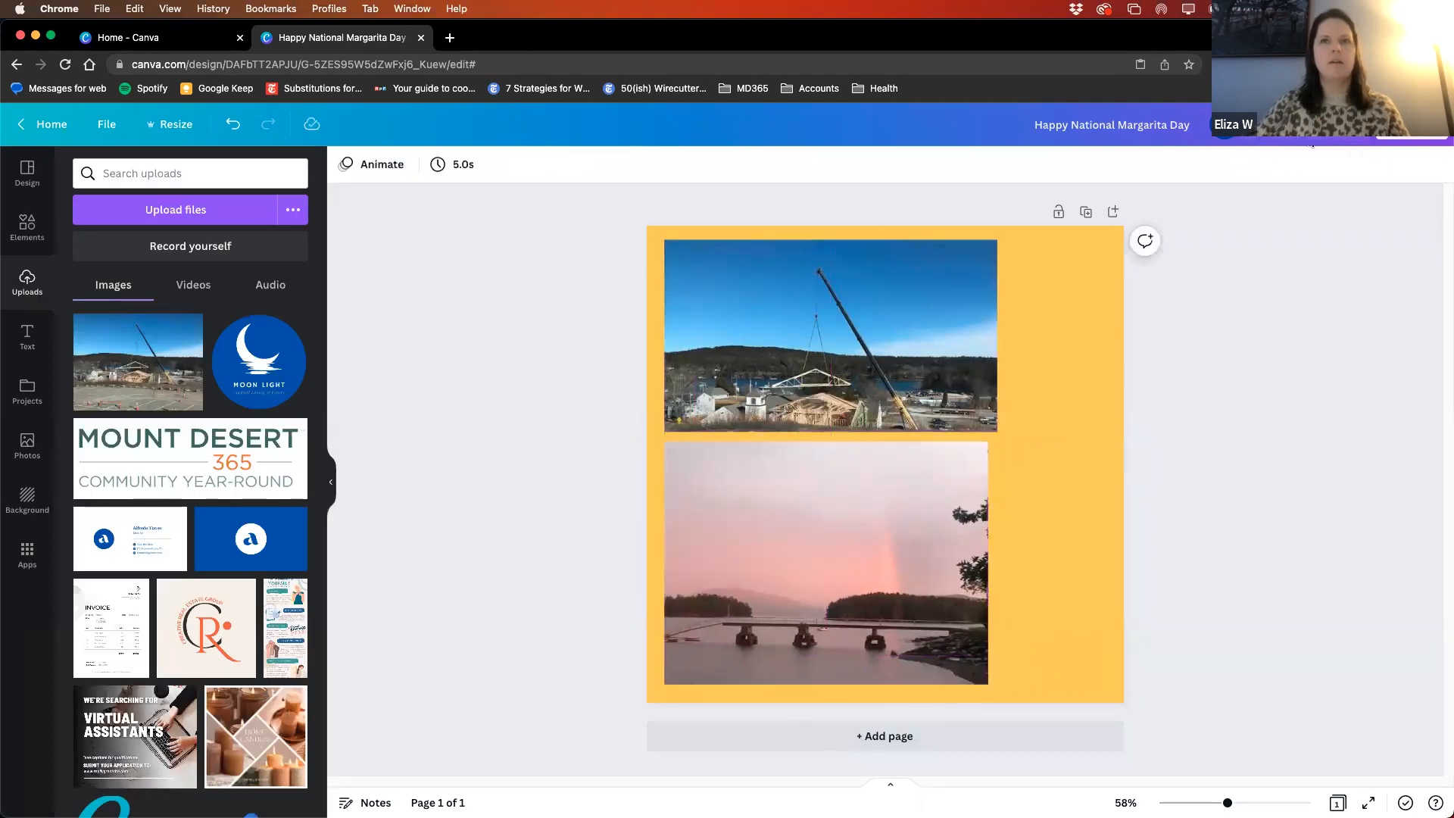
pyautogui.click(1341, 125)
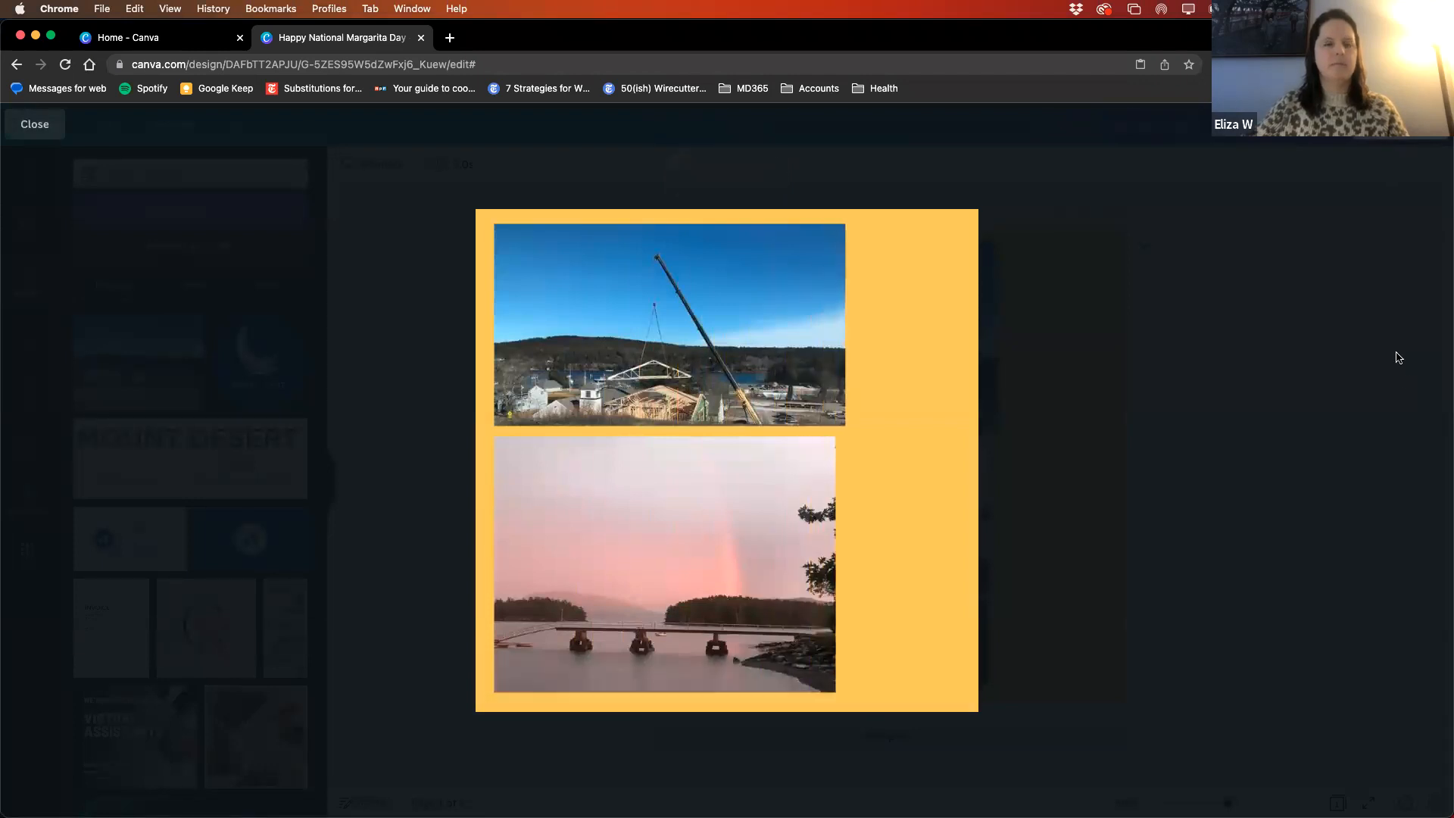
pyautogui.press('Escape')
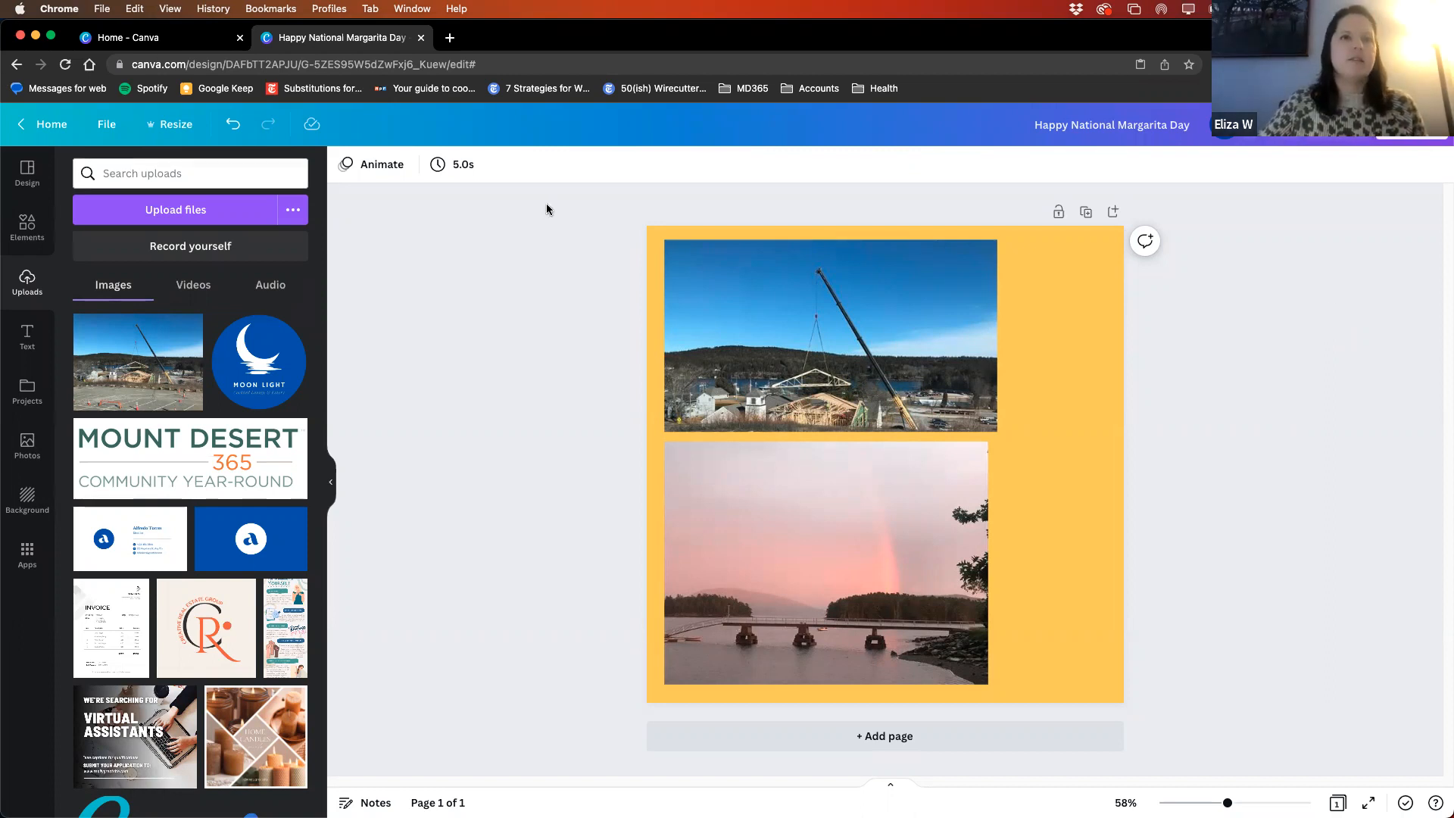
pyautogui.click(234, 126)
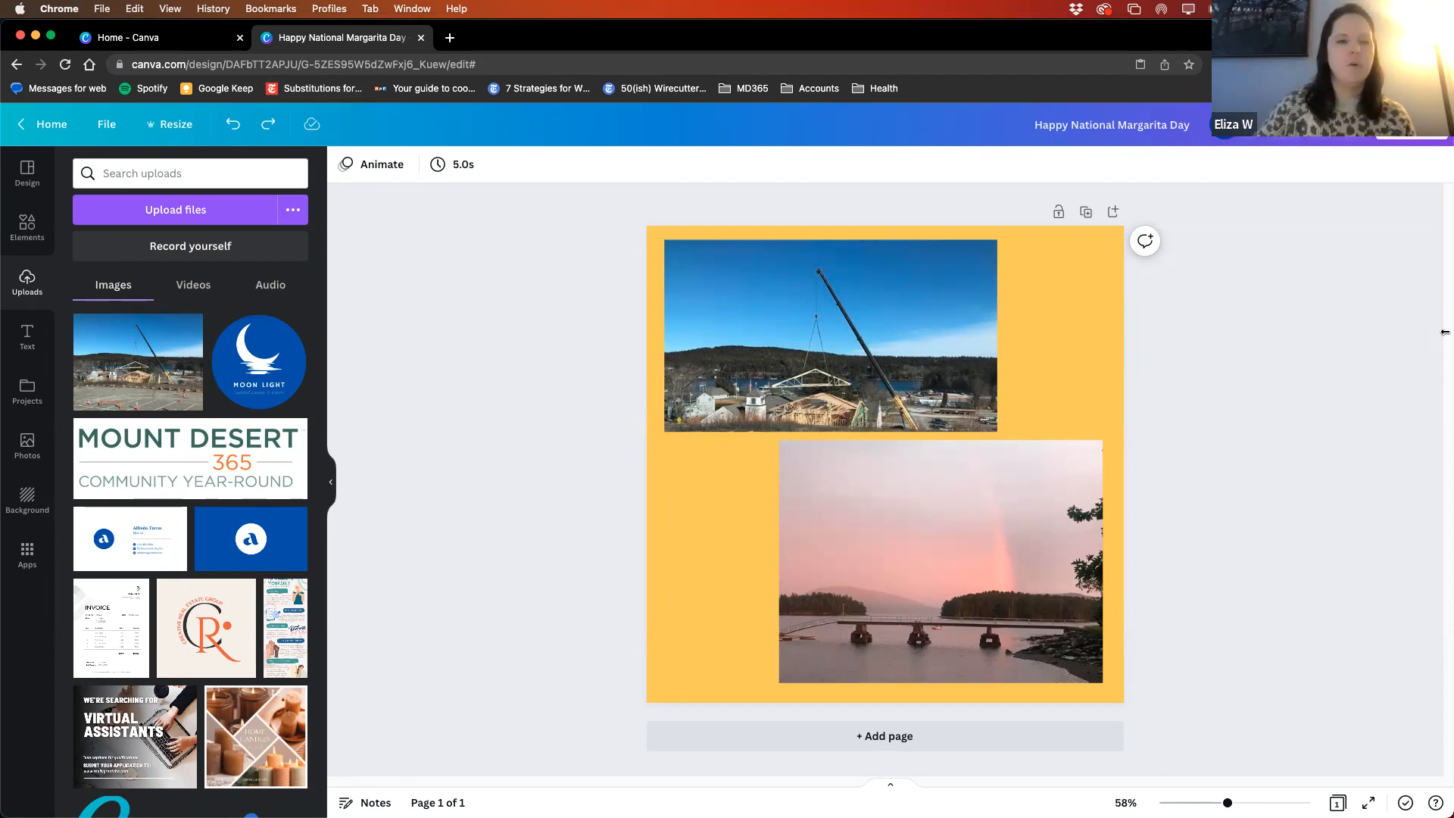
pyautogui.click(232, 130)
# - Shift the crane photo slightly to the right along the page's upper edge
pyautogui.moveTo(770, 325); pyautogui.dragTo(808, 356)
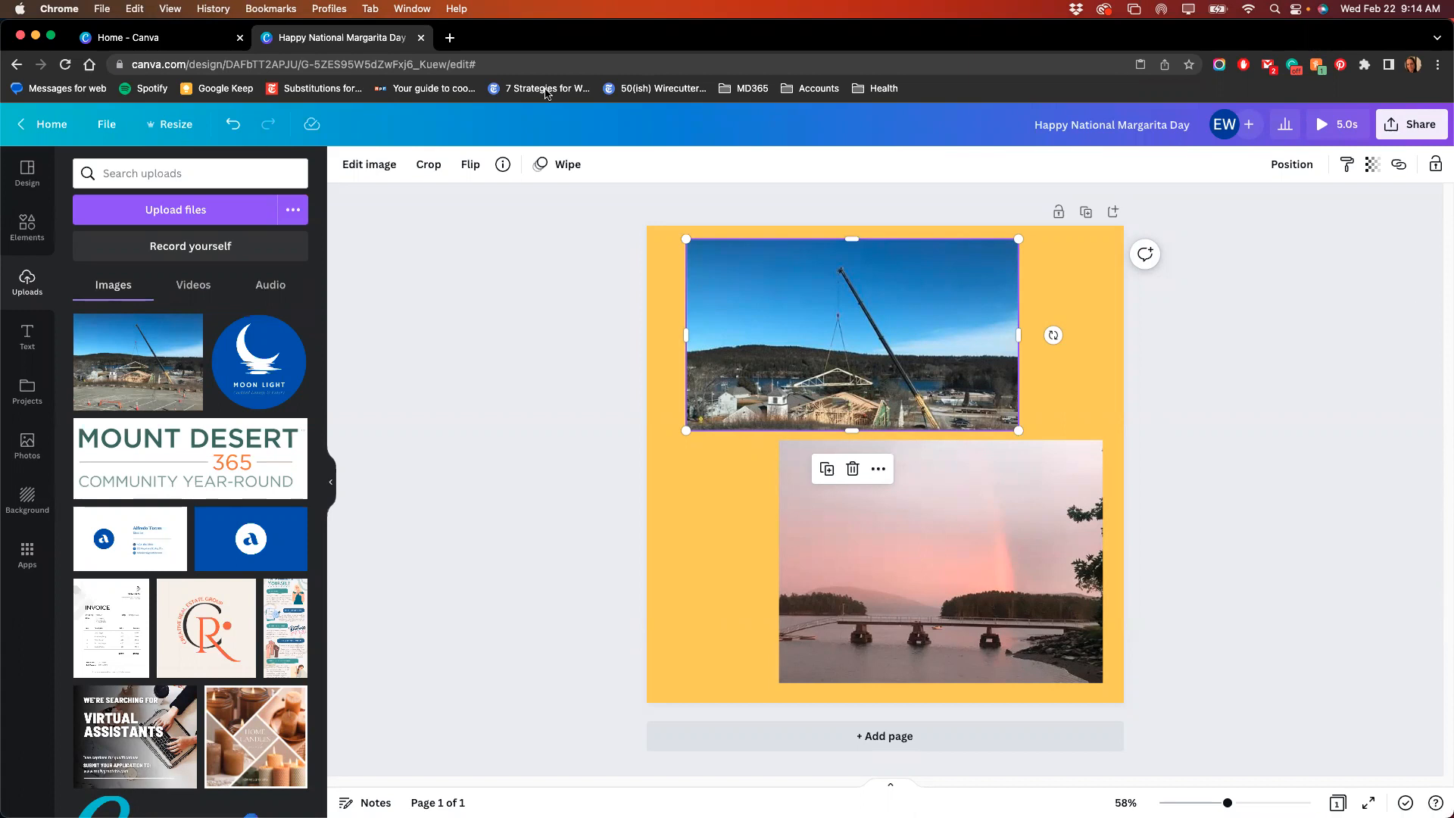
pyautogui.click(379, 237)
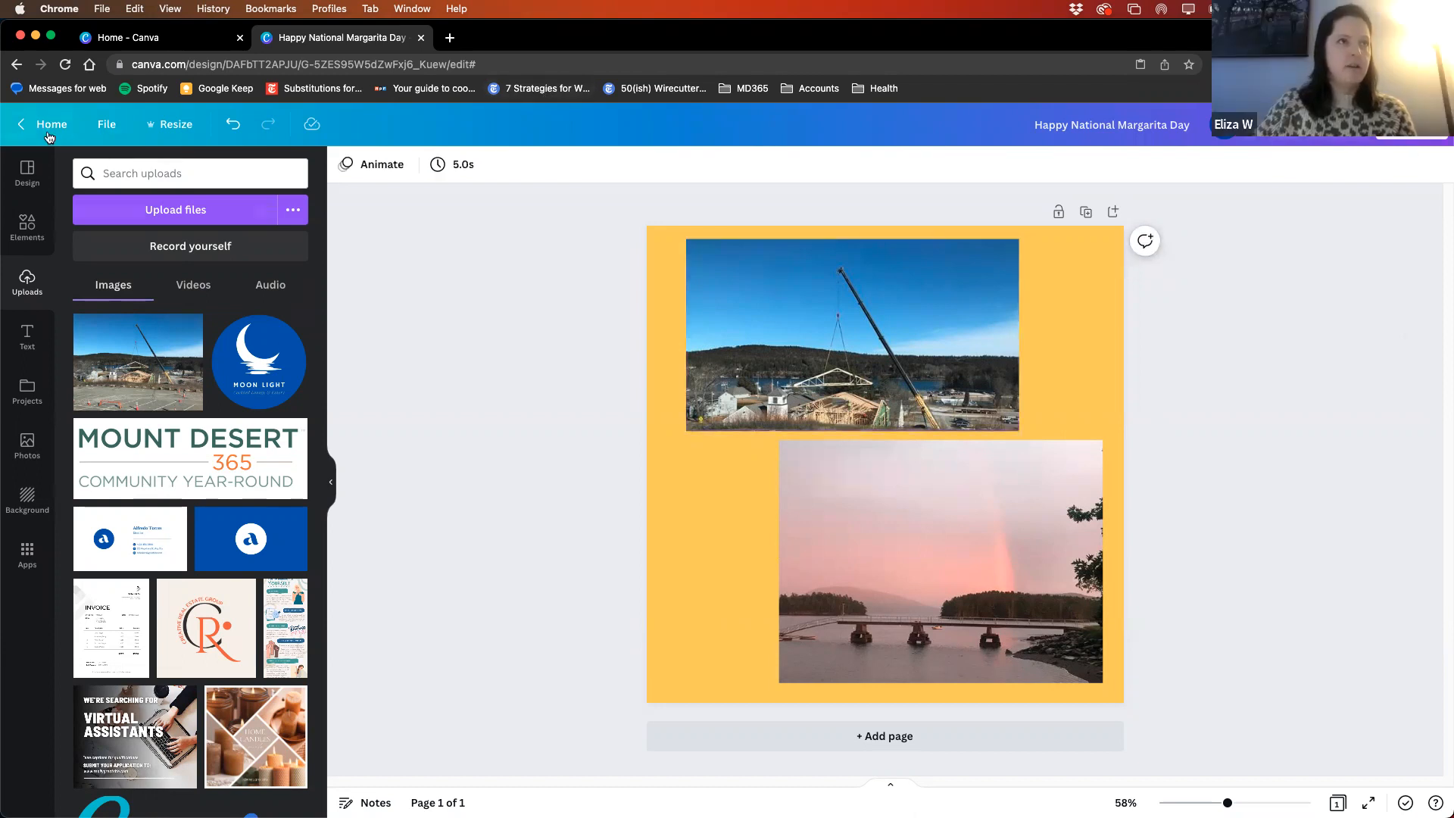
# - Visit the home page, return to the design, and examine its file commands and resize options
pyautogui.click(49, 123)
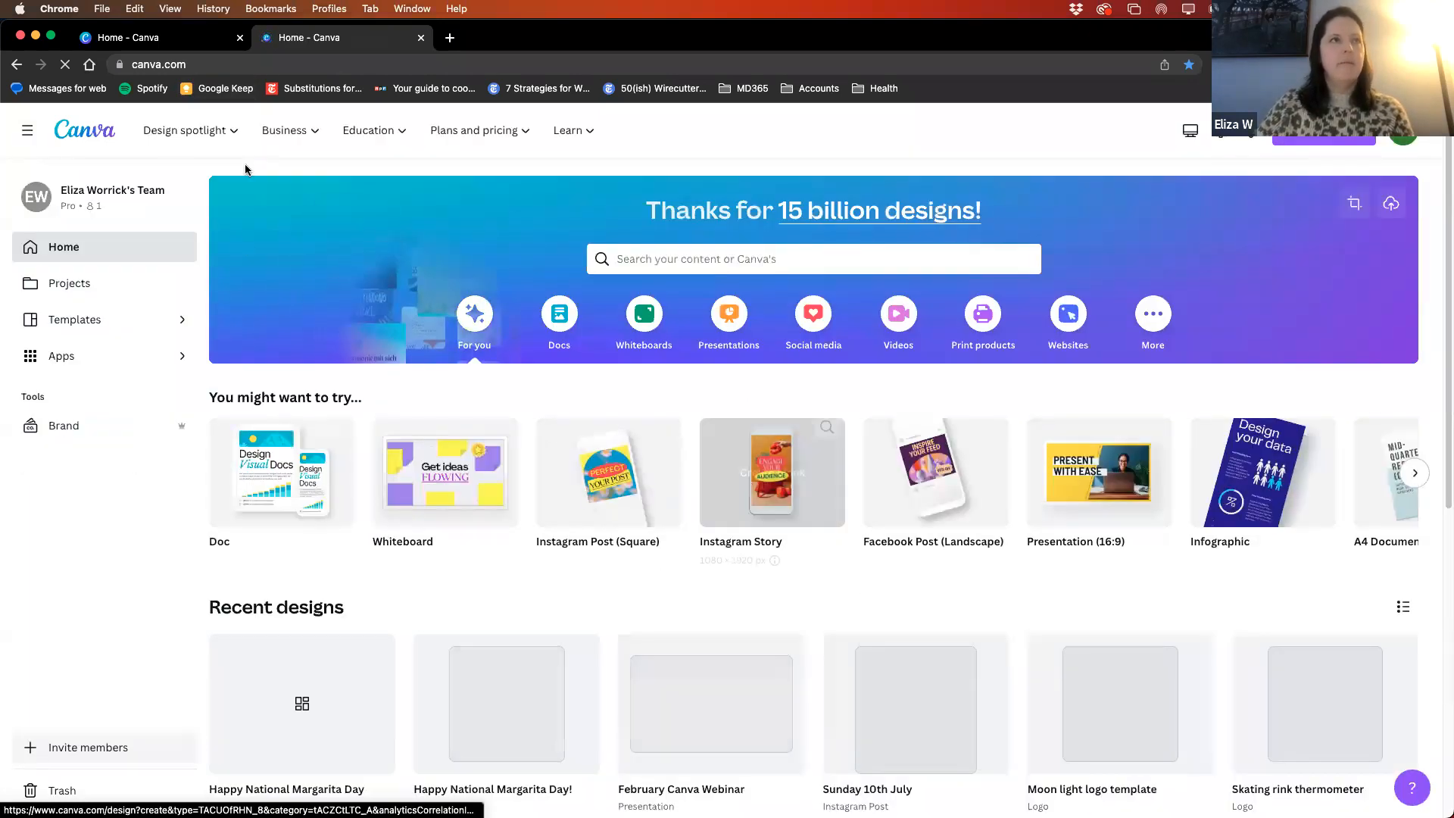
pyautogui.click(16, 65)
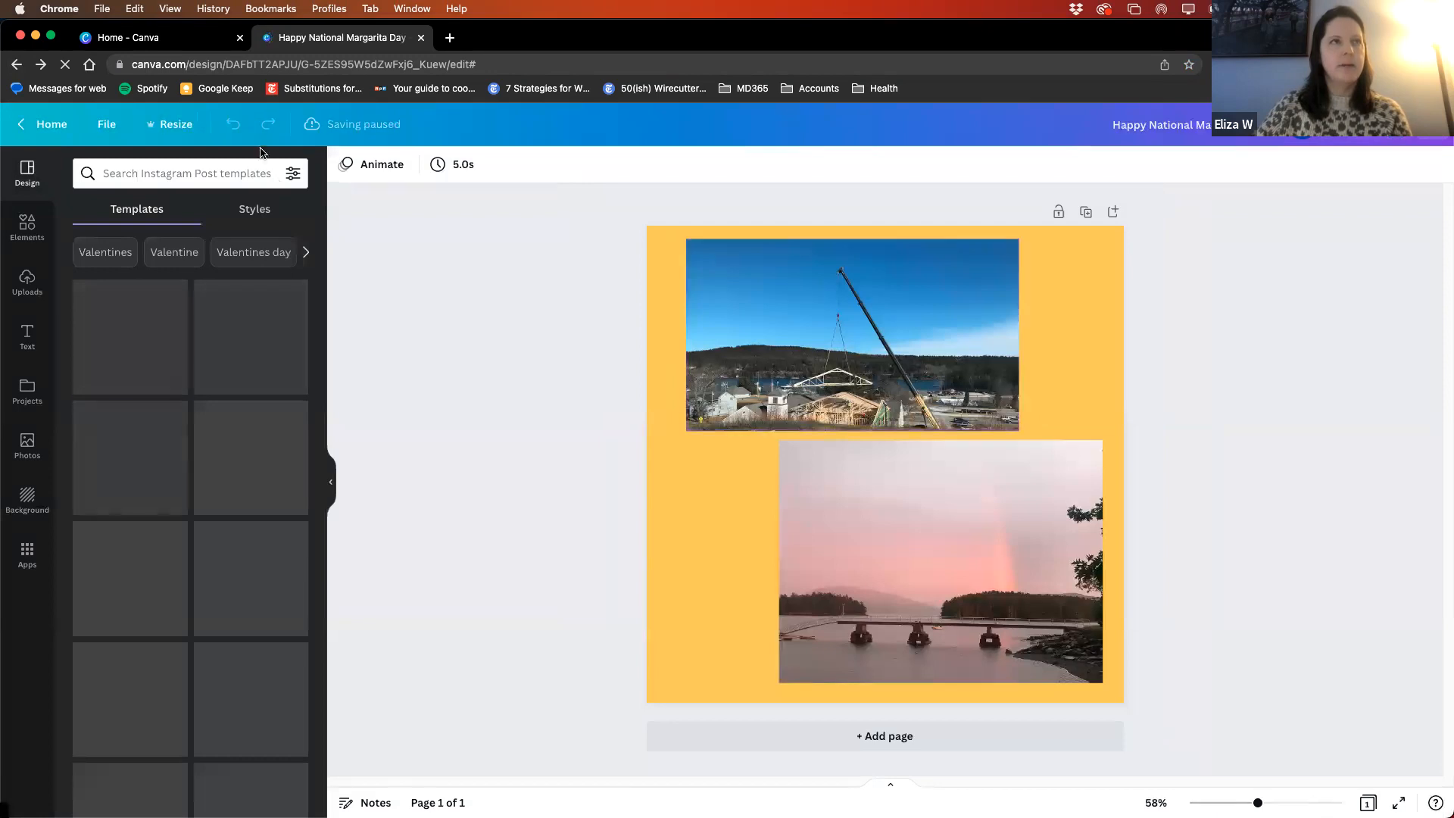
pyautogui.click(106, 133)
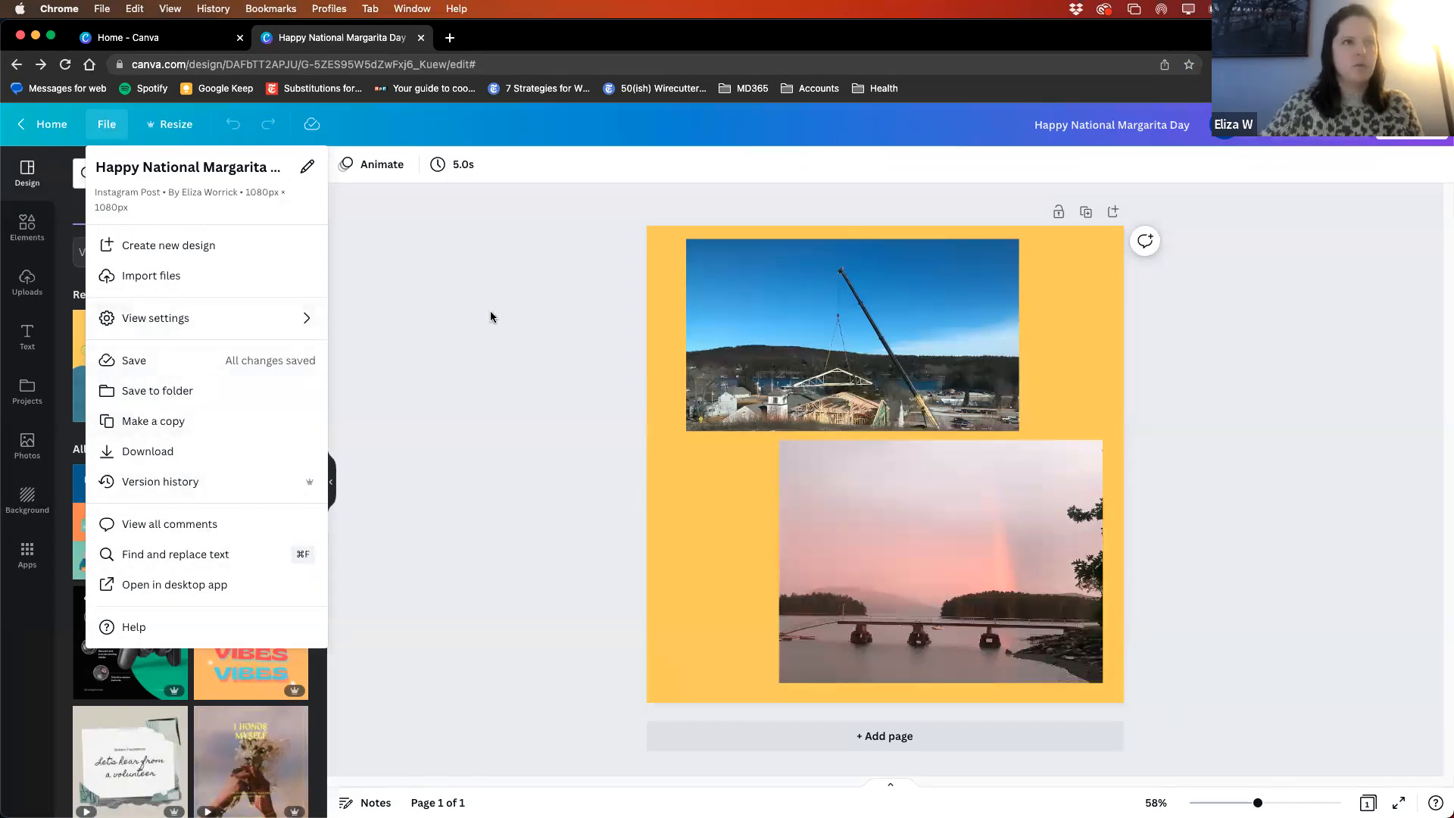
pyautogui.click(162, 121)
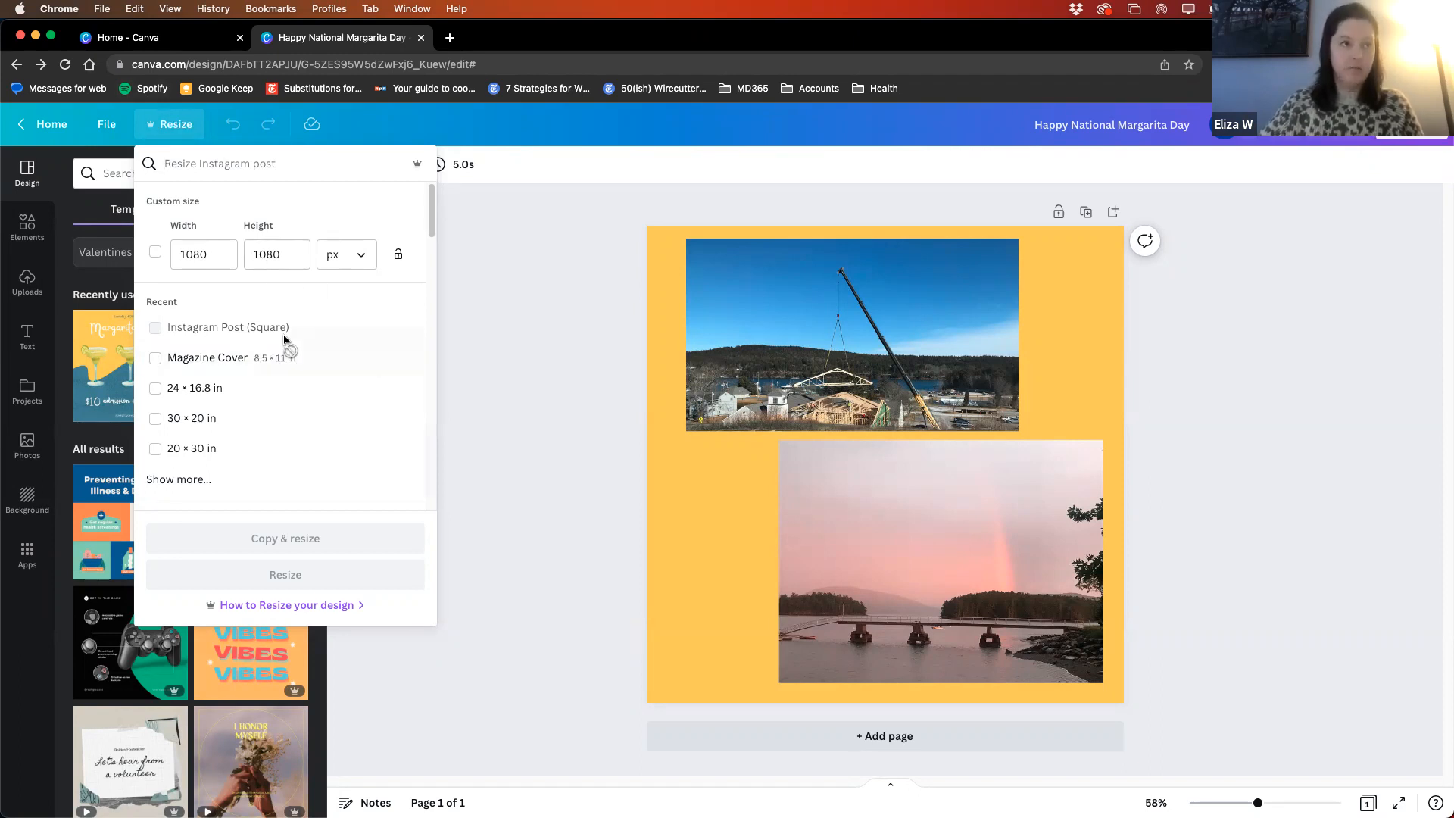
pyautogui.click(497, 299)
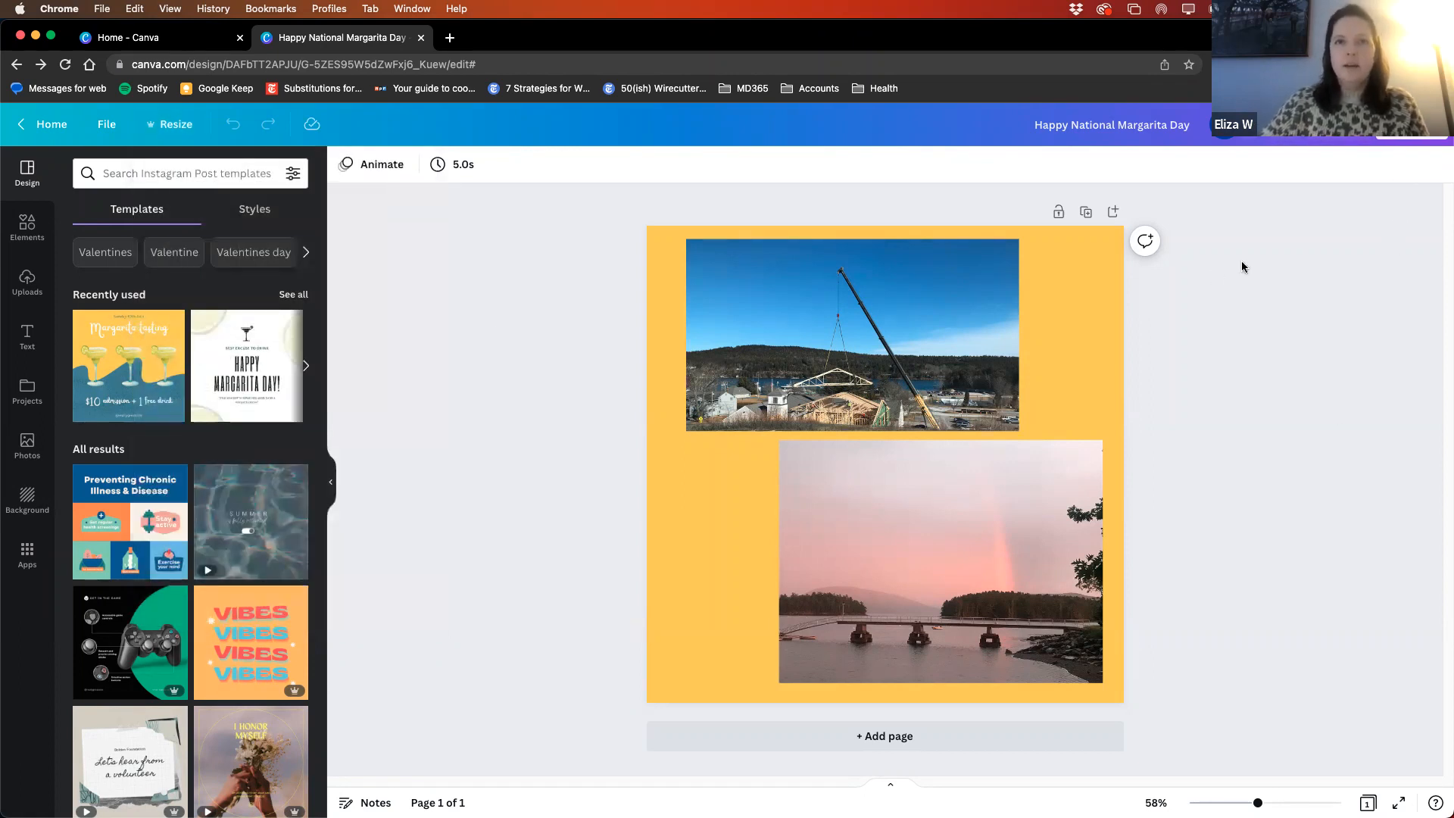
# - Examine the design's sharing options and its MP4 Video download settings
pyautogui.click(1424, 133)
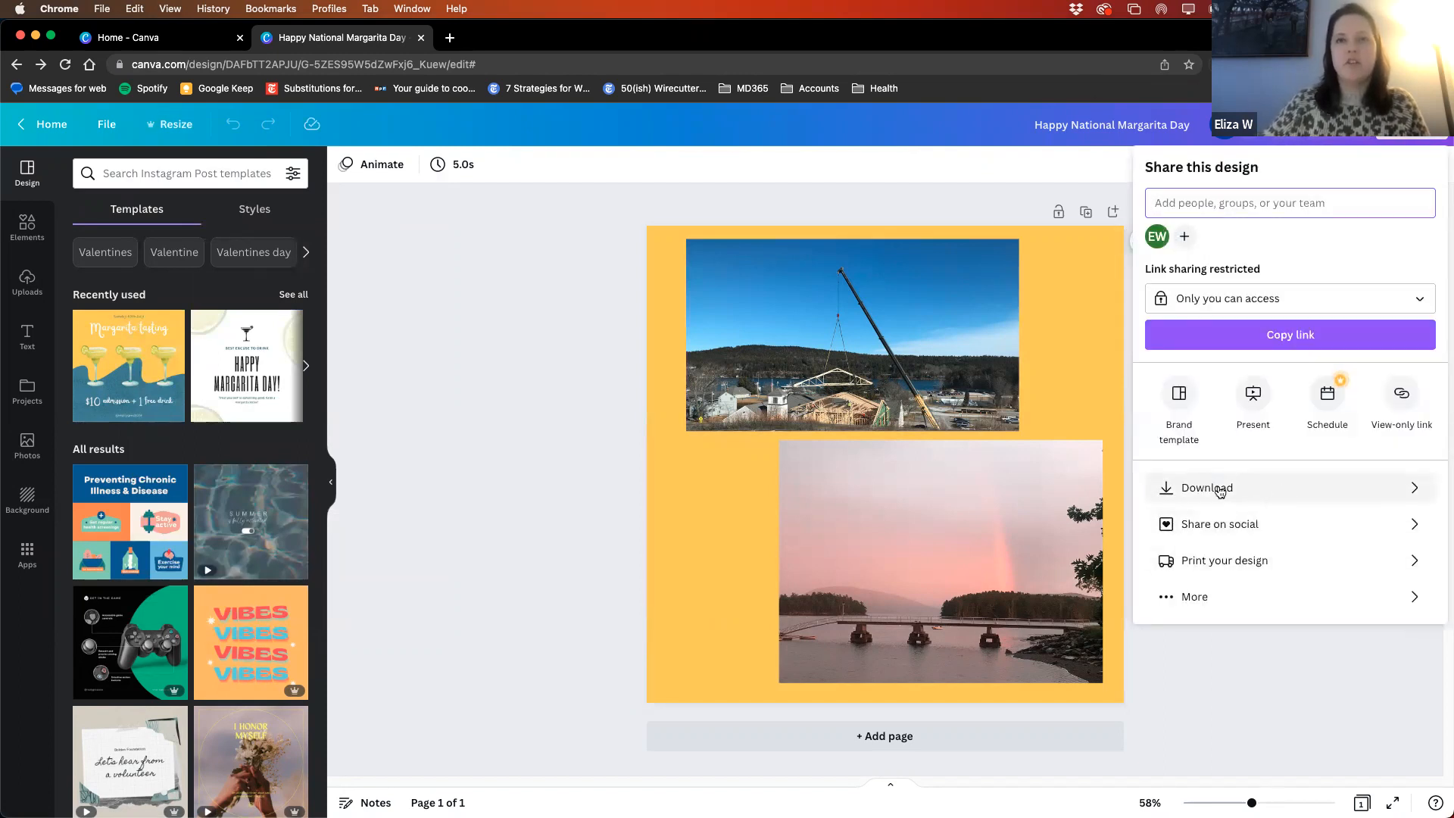
pyautogui.click(1221, 491)
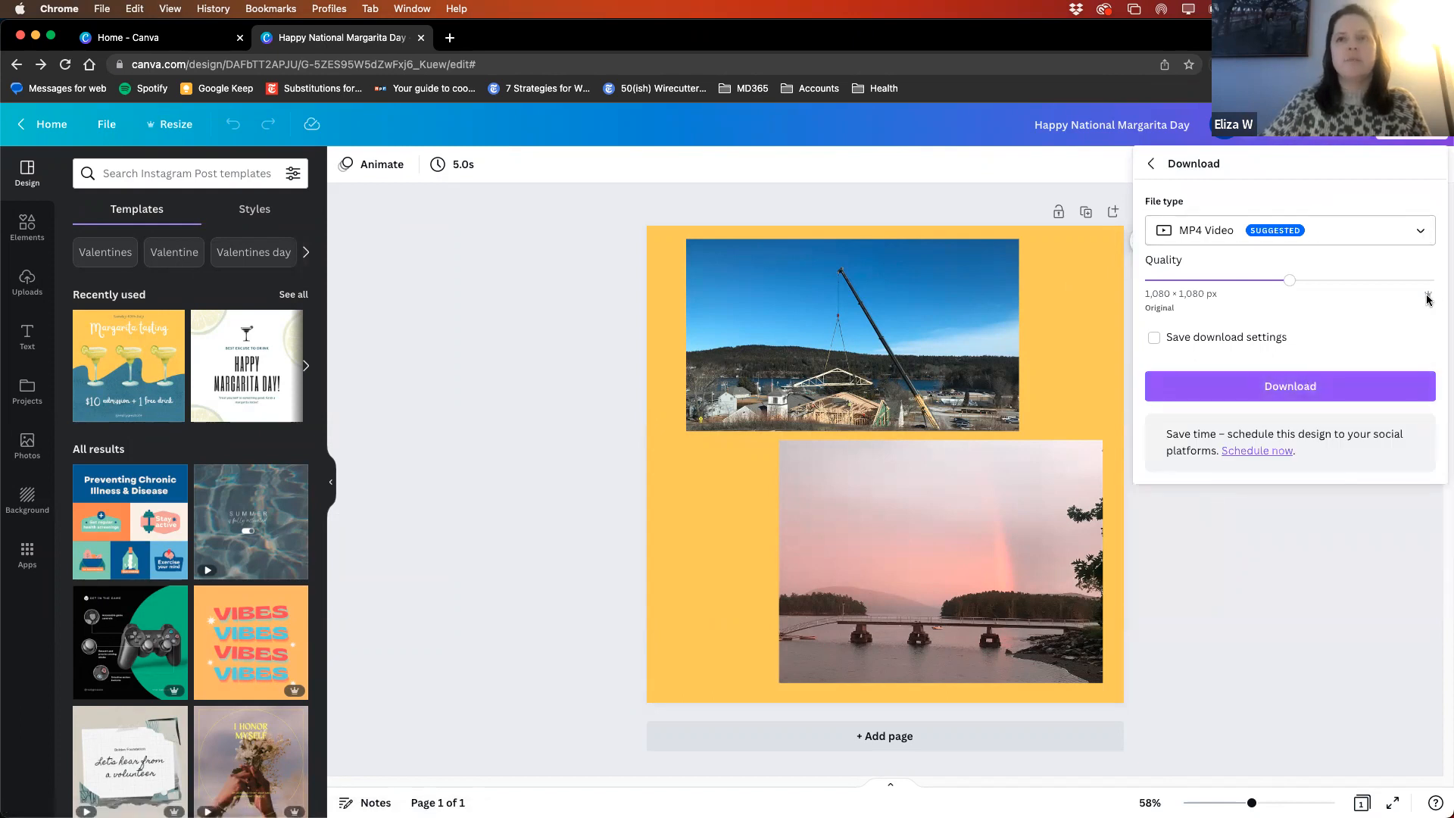
pyautogui.click(1332, 594)
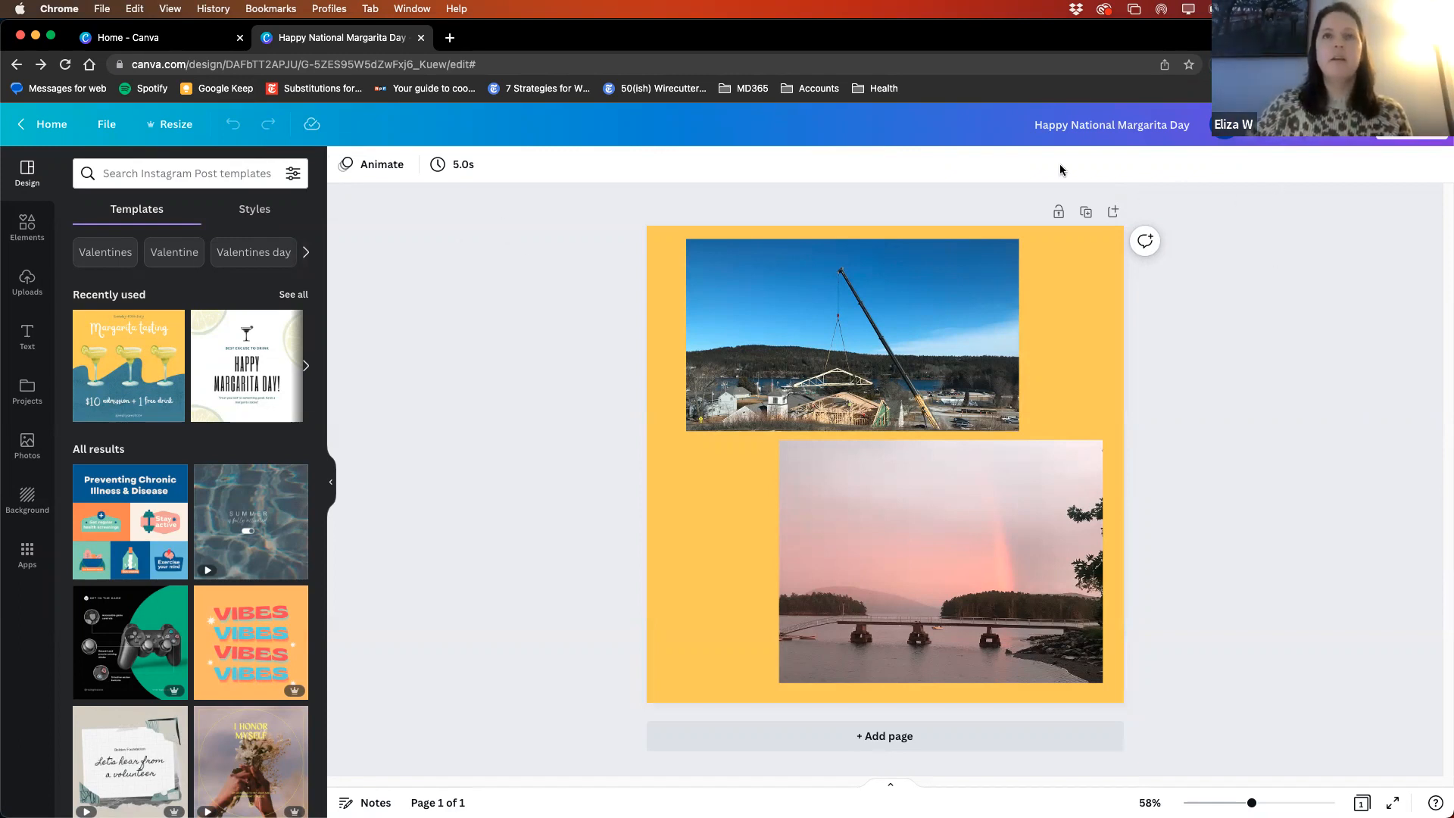
# - Rename the design as "Margarita Day Instagram Post"
pyautogui.click(1141, 126)
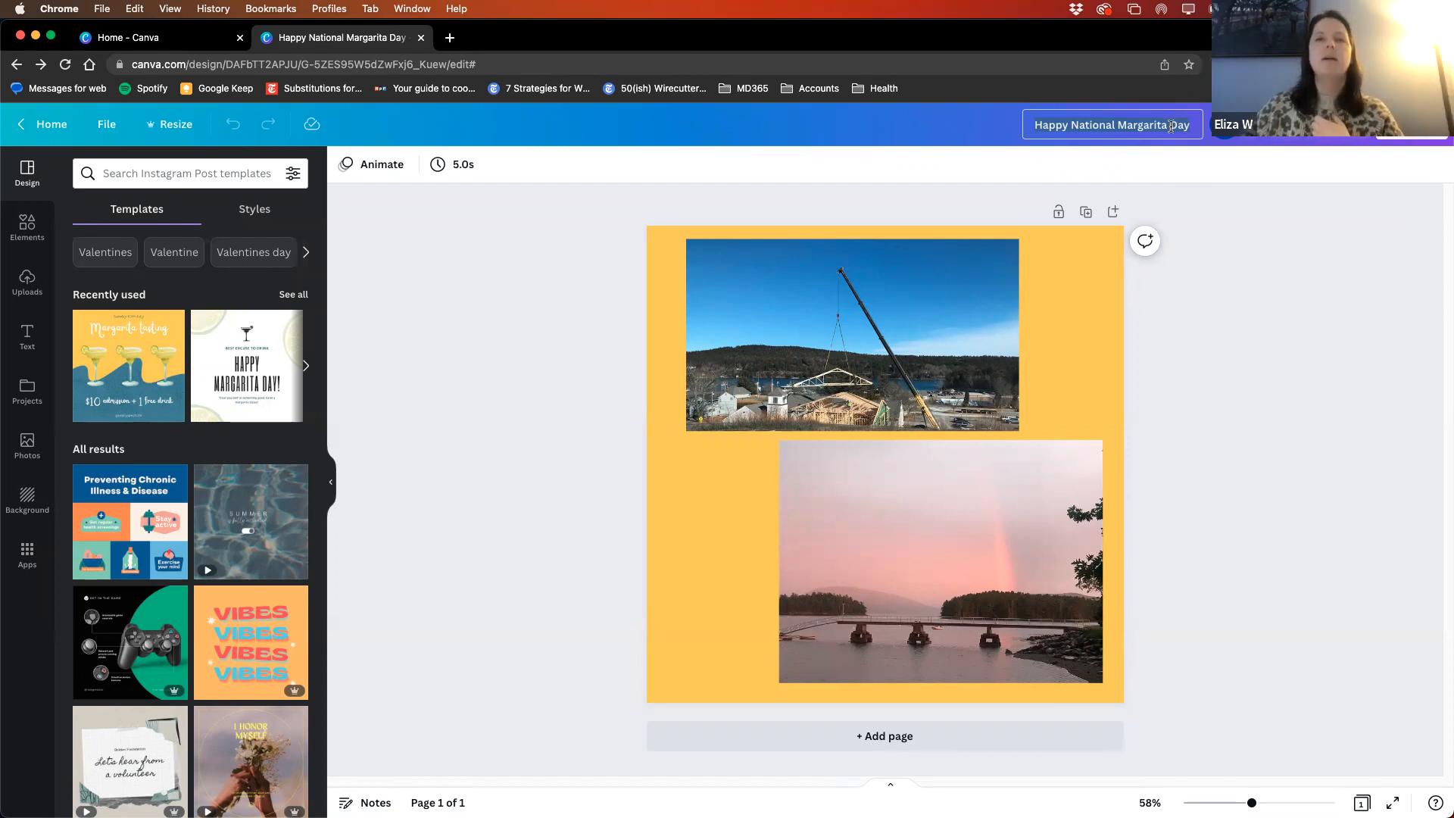
pyautogui.click(1169, 130)
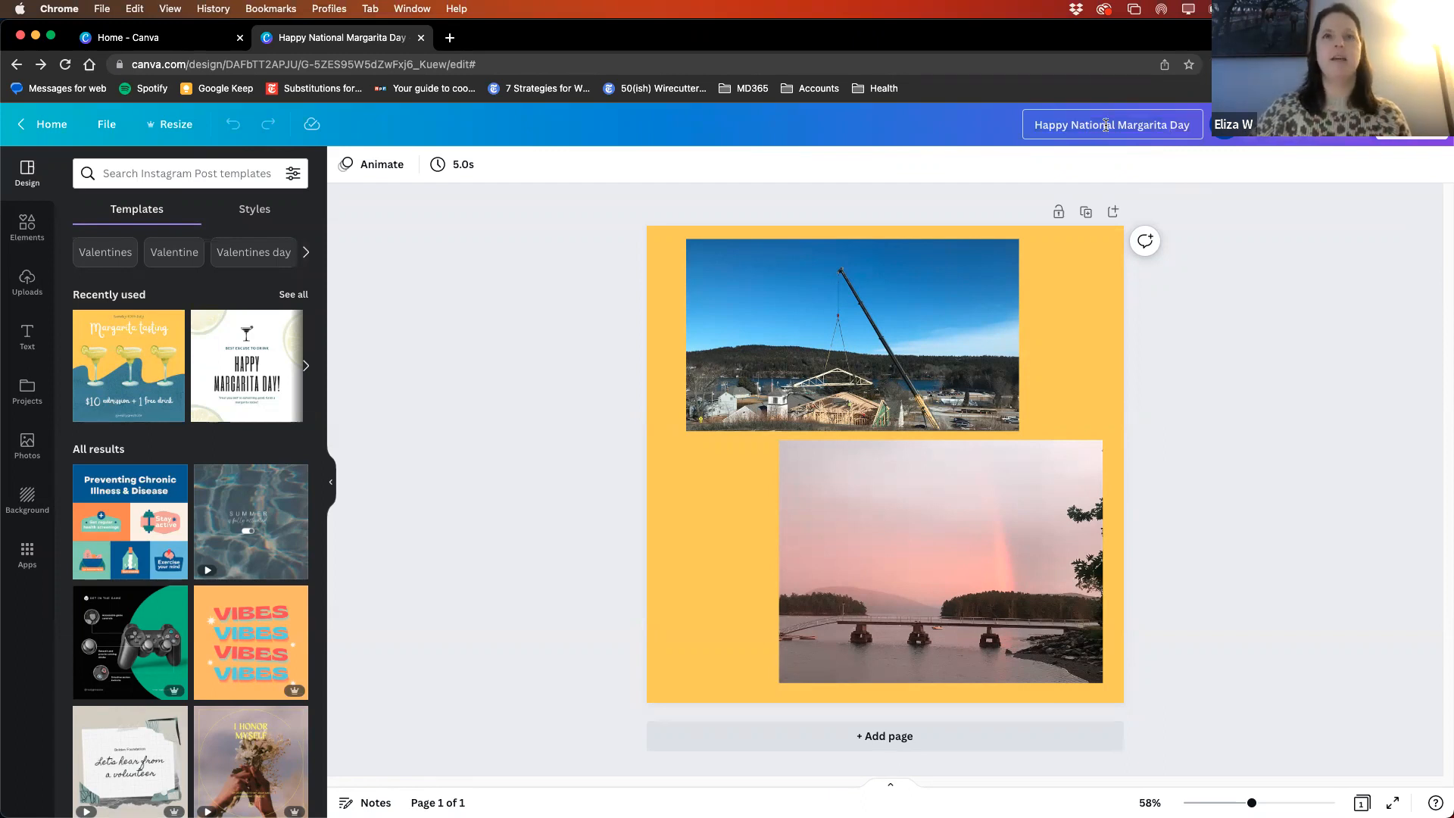
pyautogui.write('Margarita Day Instagram Post')
pyautogui.press('Return')
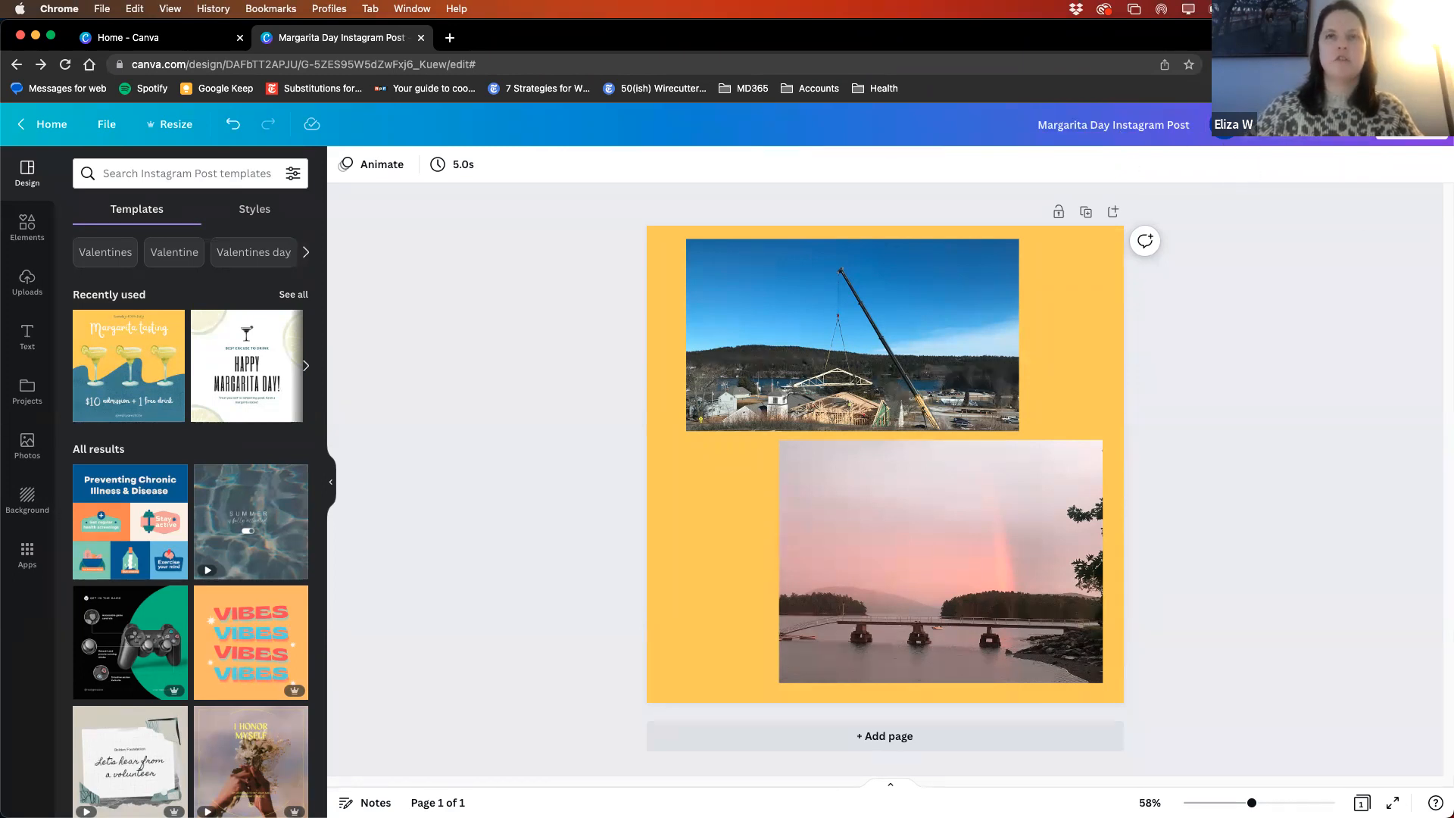
# - Set the design's link access to Anyone with the link with Can edit permission, and copy the sharing link
pyautogui.click(1412, 125)
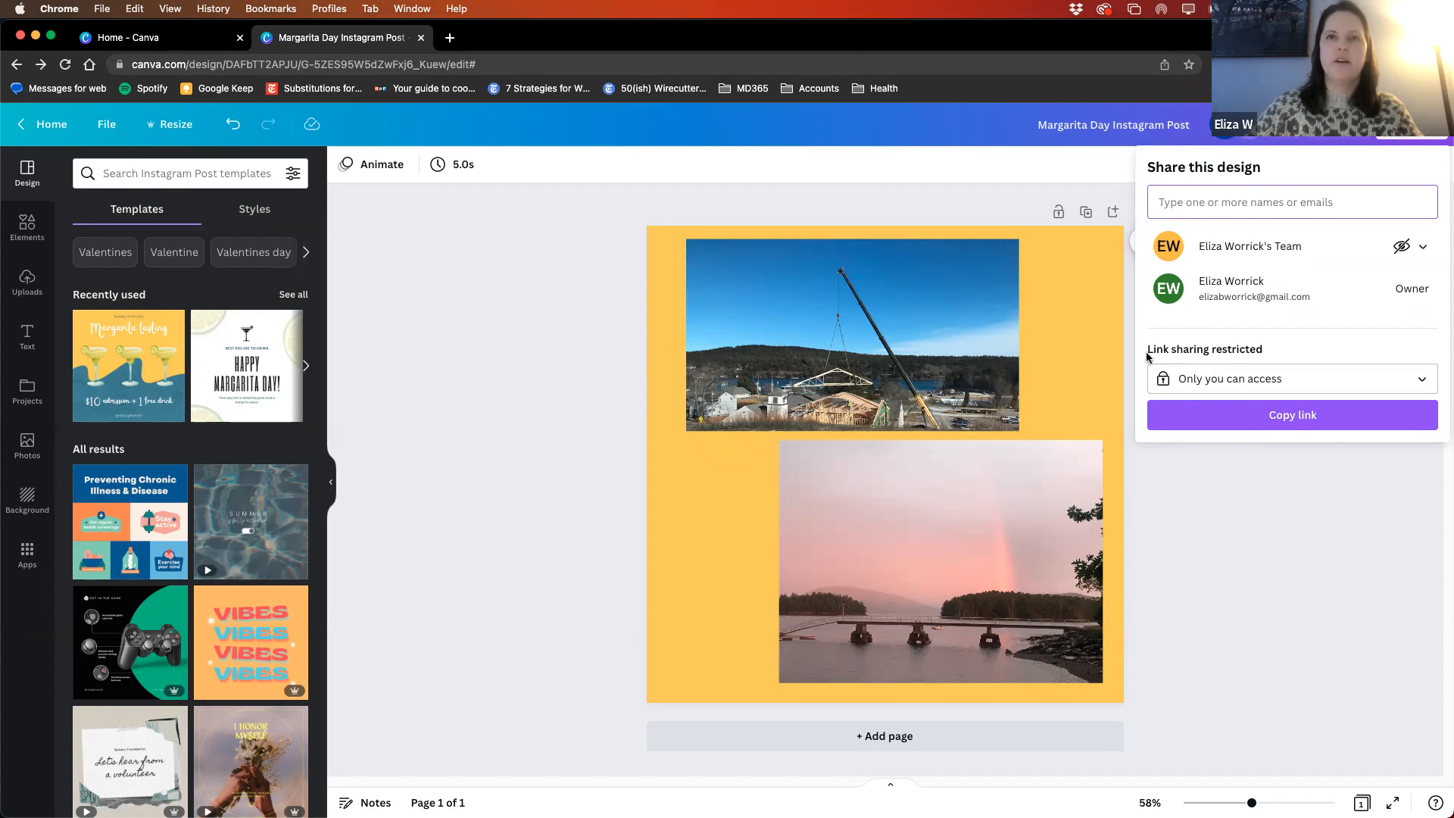
pyautogui.click(1240, 380)
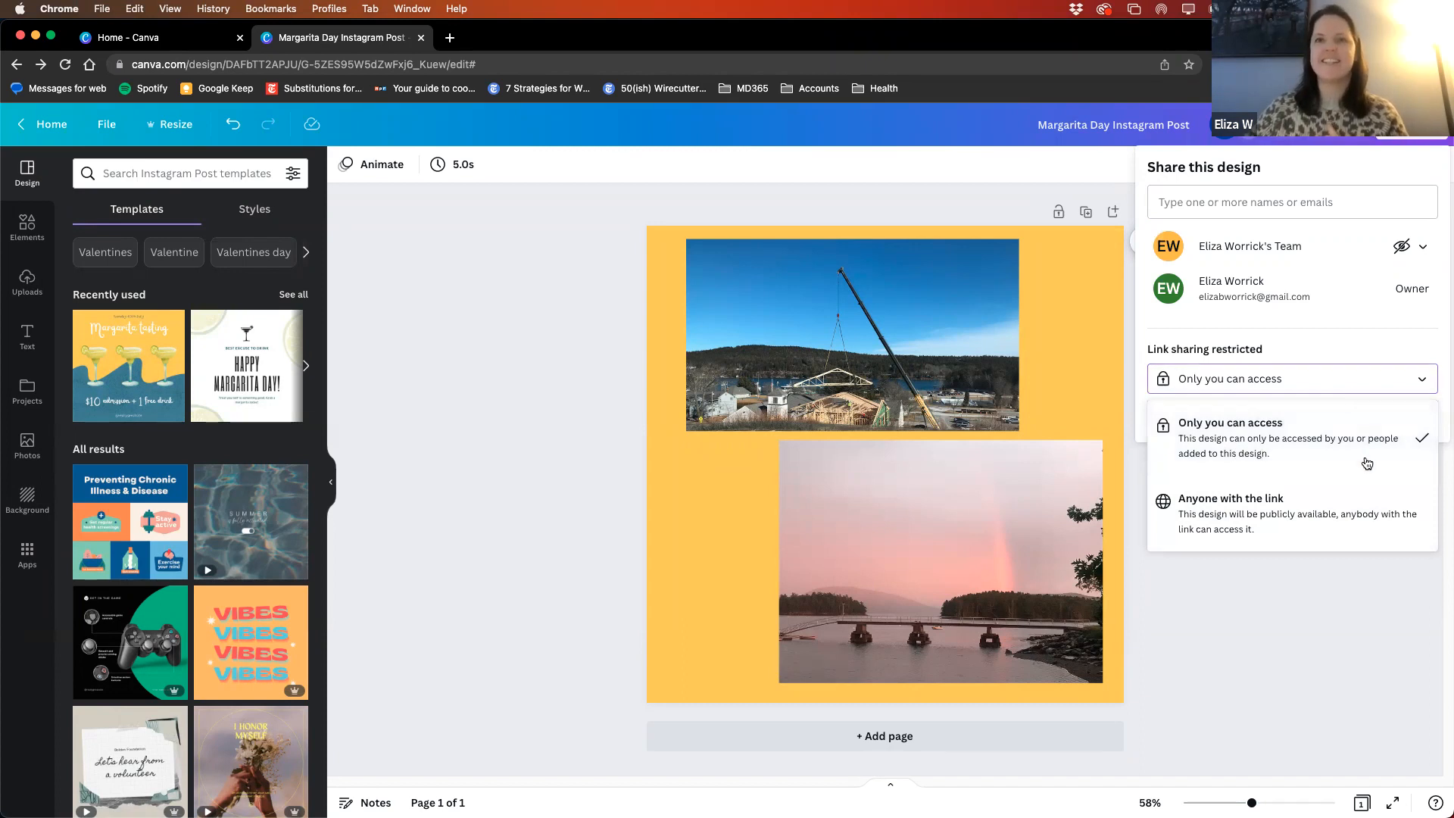
pyautogui.click(1221, 524)
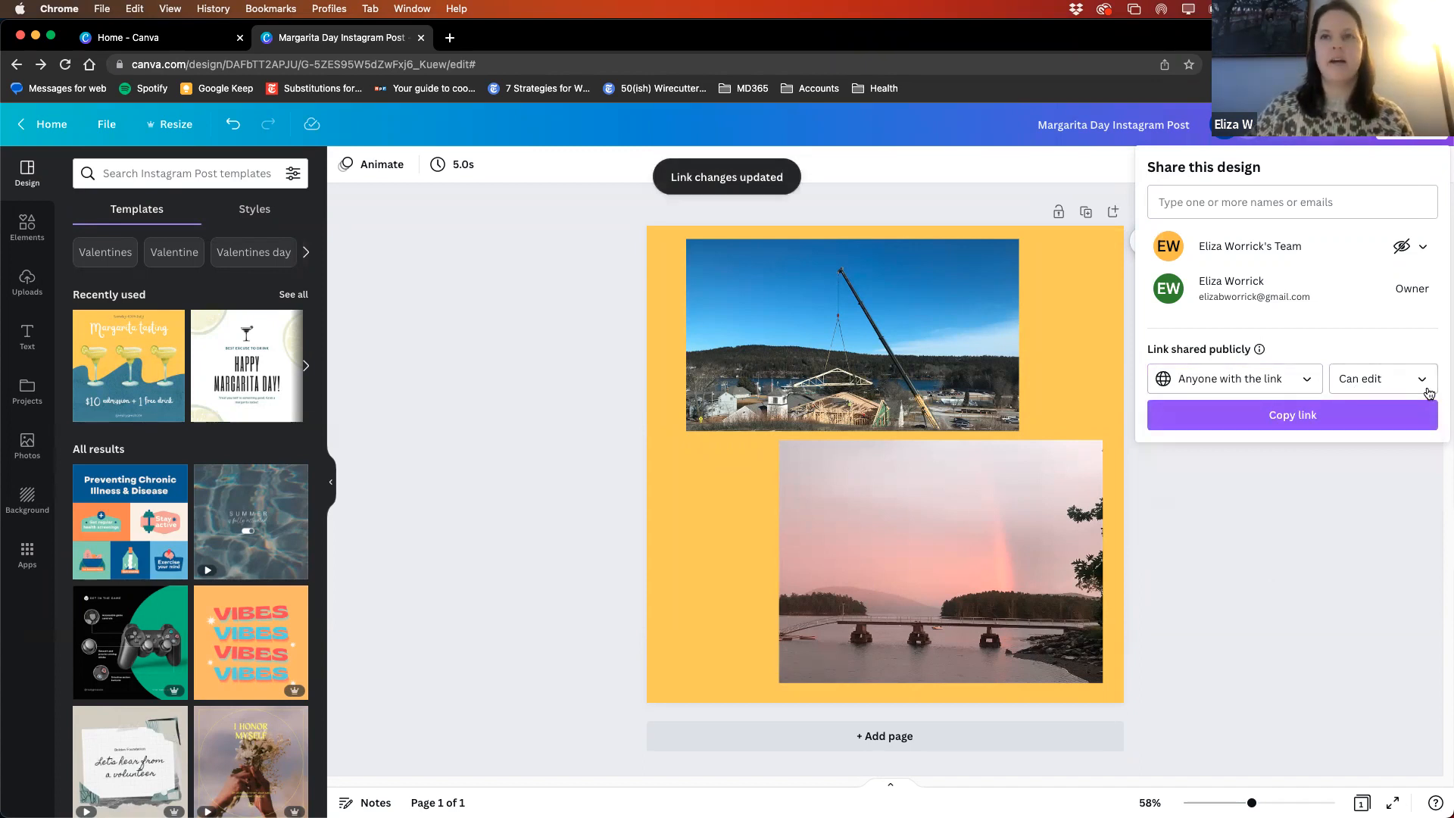
pyautogui.click(1391, 381)
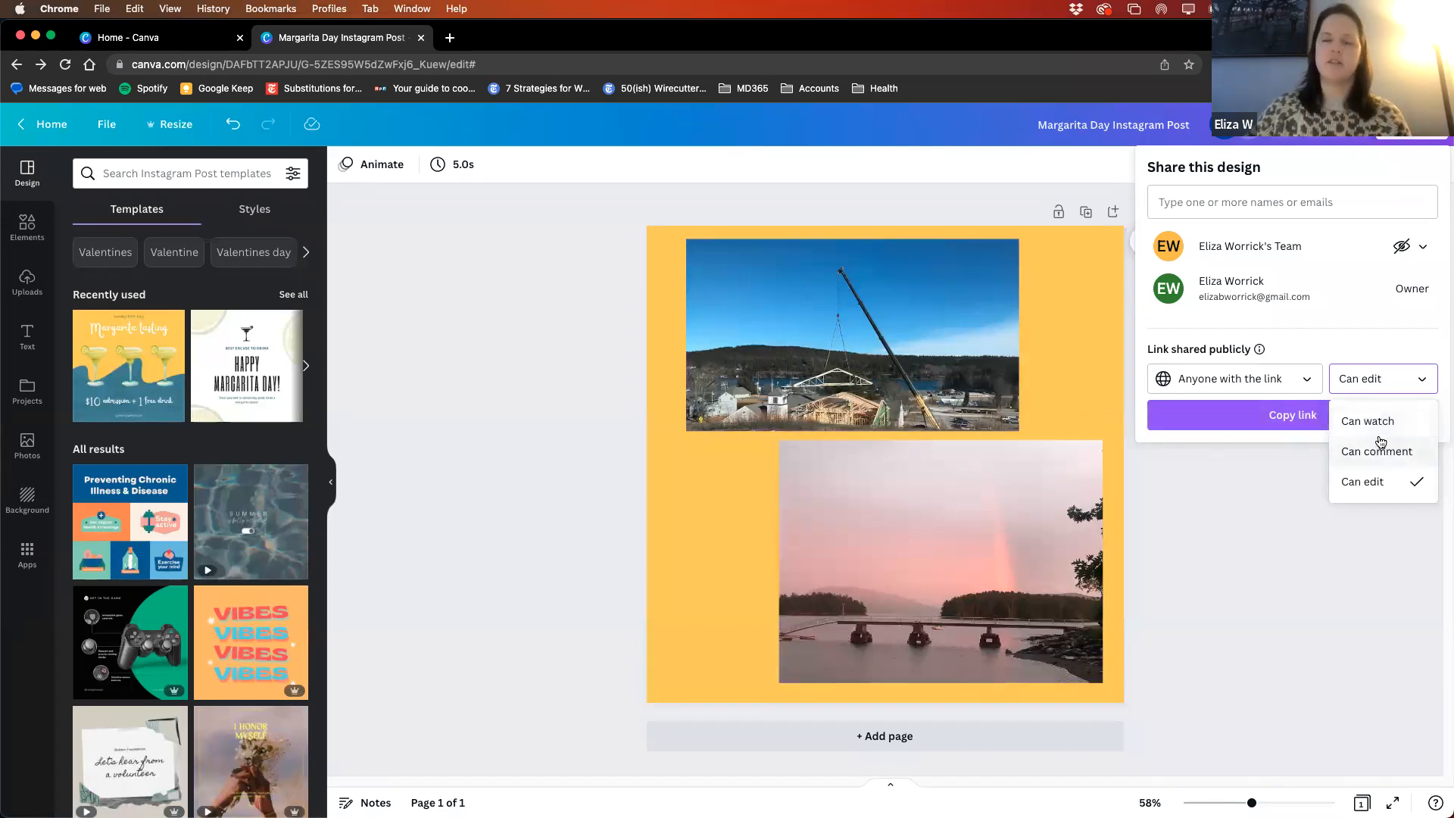
pyautogui.click(1379, 319)
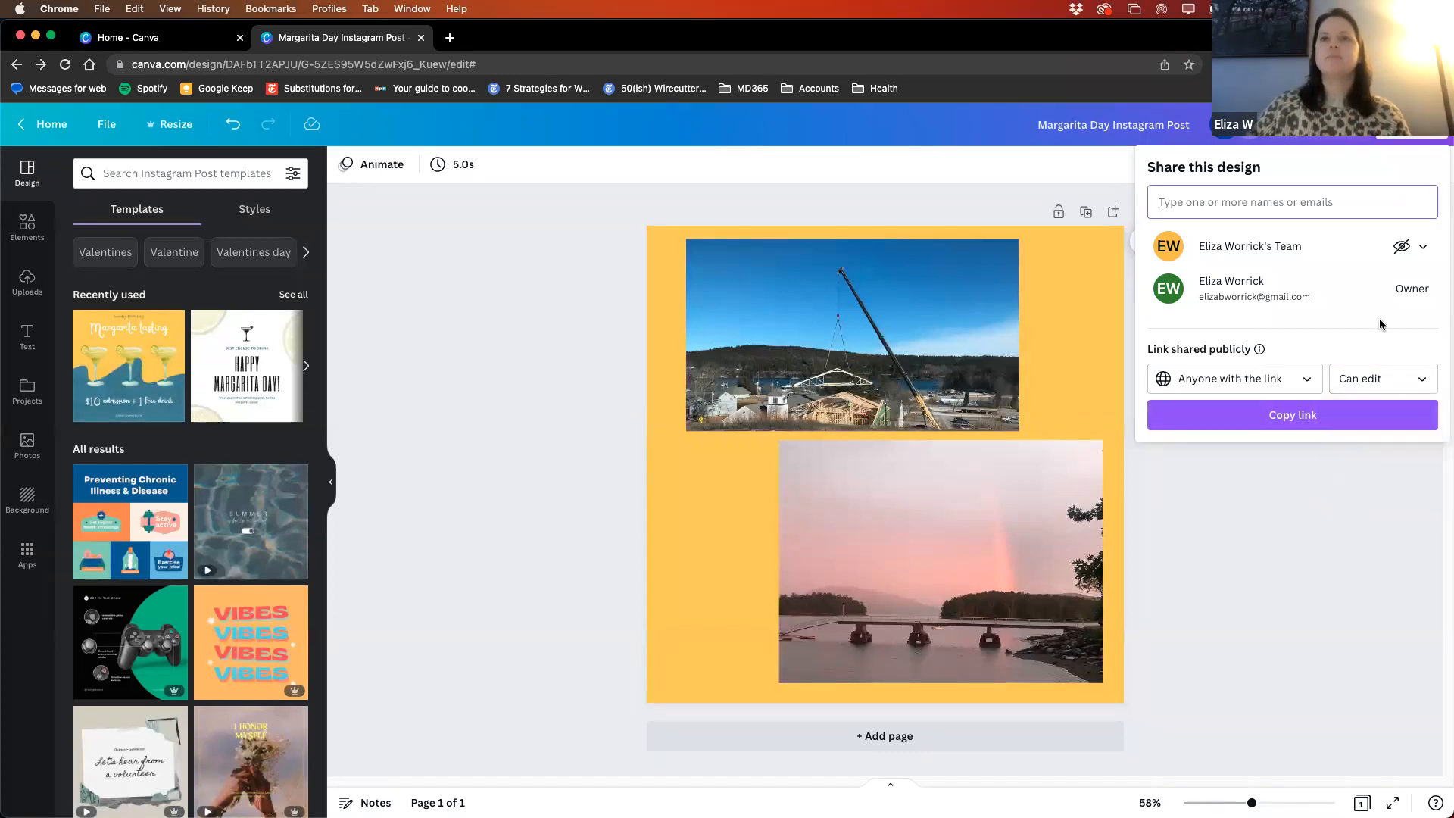
pyautogui.click(1280, 417)
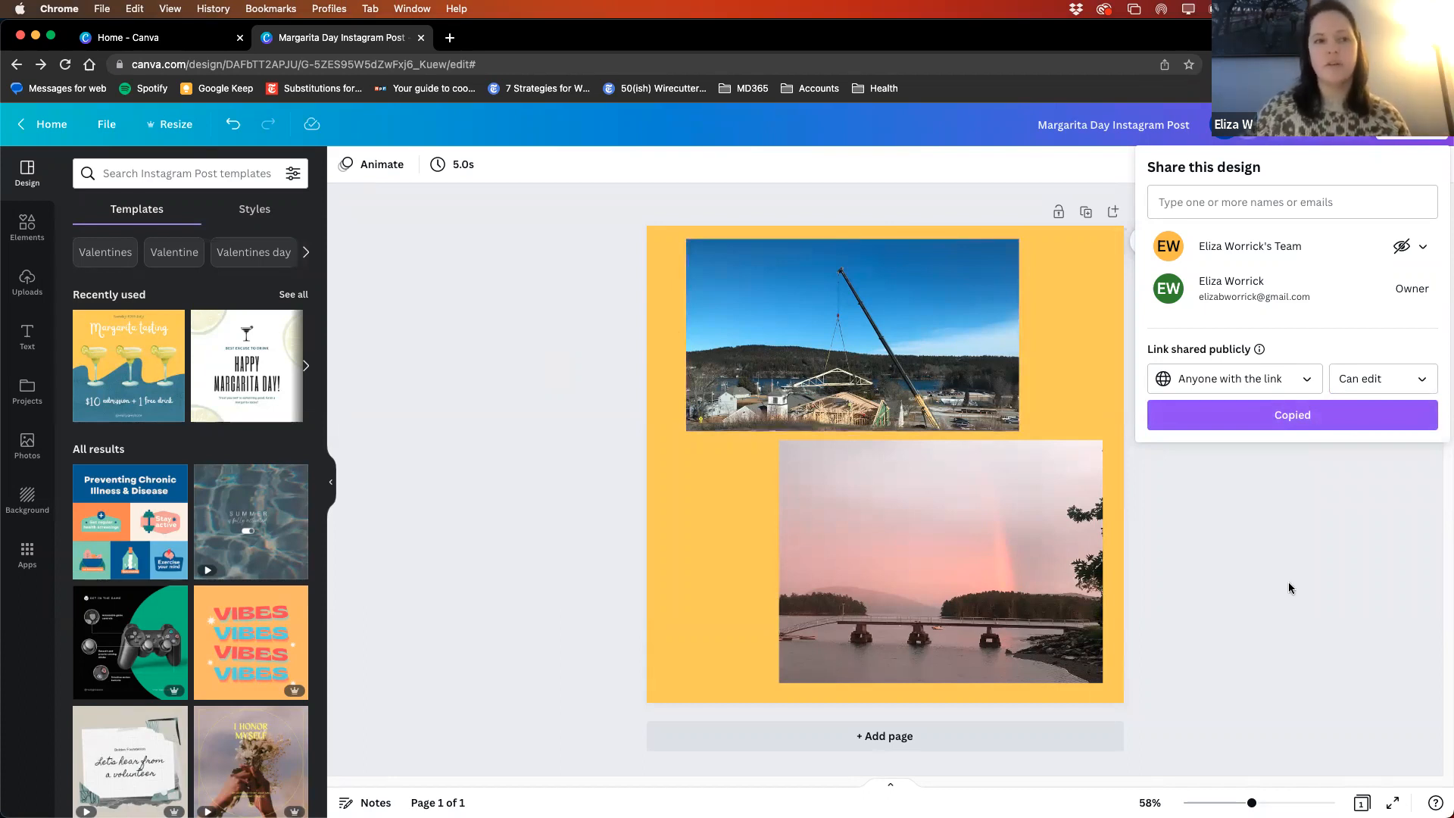
# - Examine the design's view insights and play its five-second page preview twice
pyautogui.click(1308, 572)
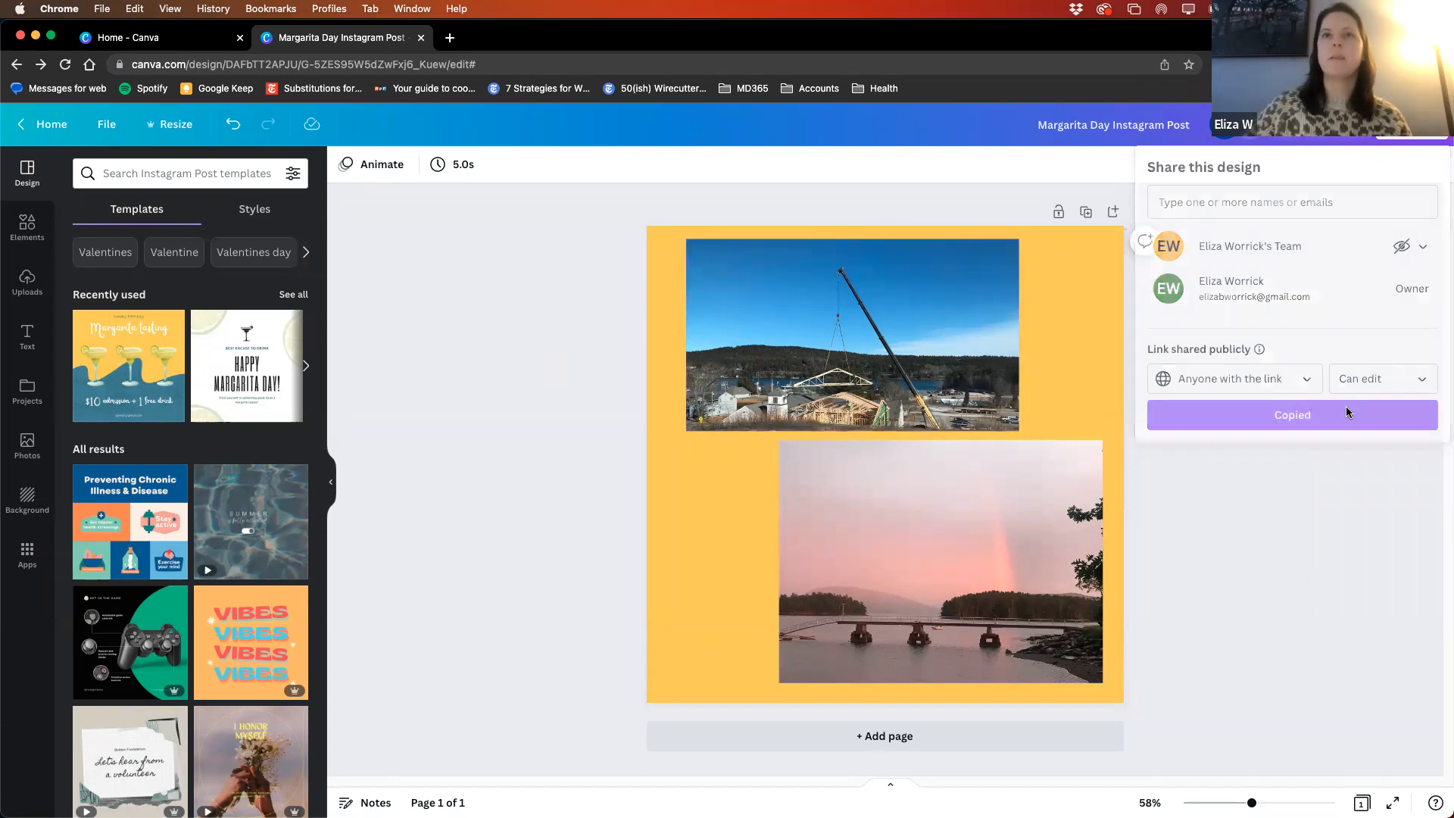
pyautogui.click(1281, 135)
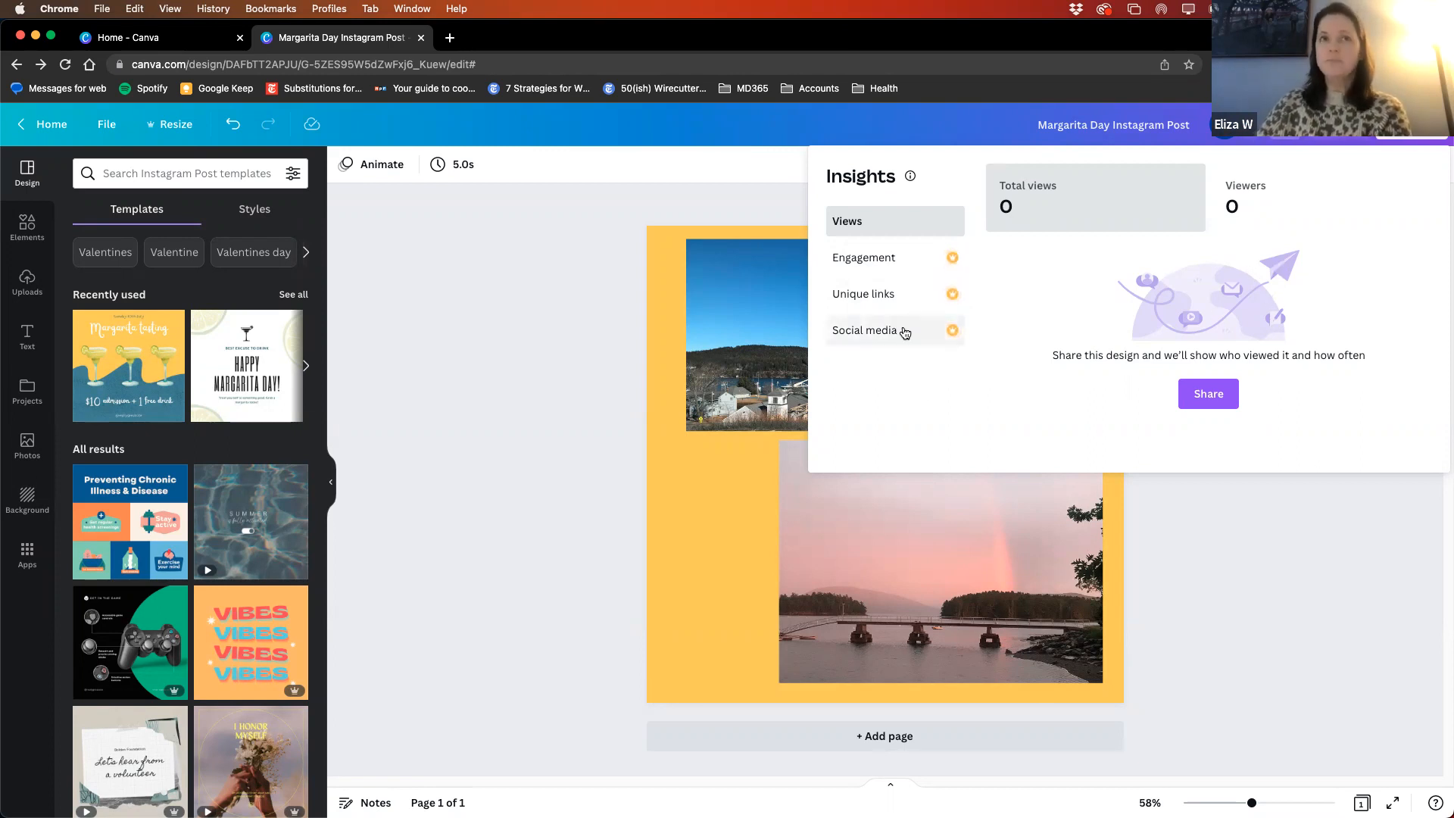
pyautogui.click(1330, 125)
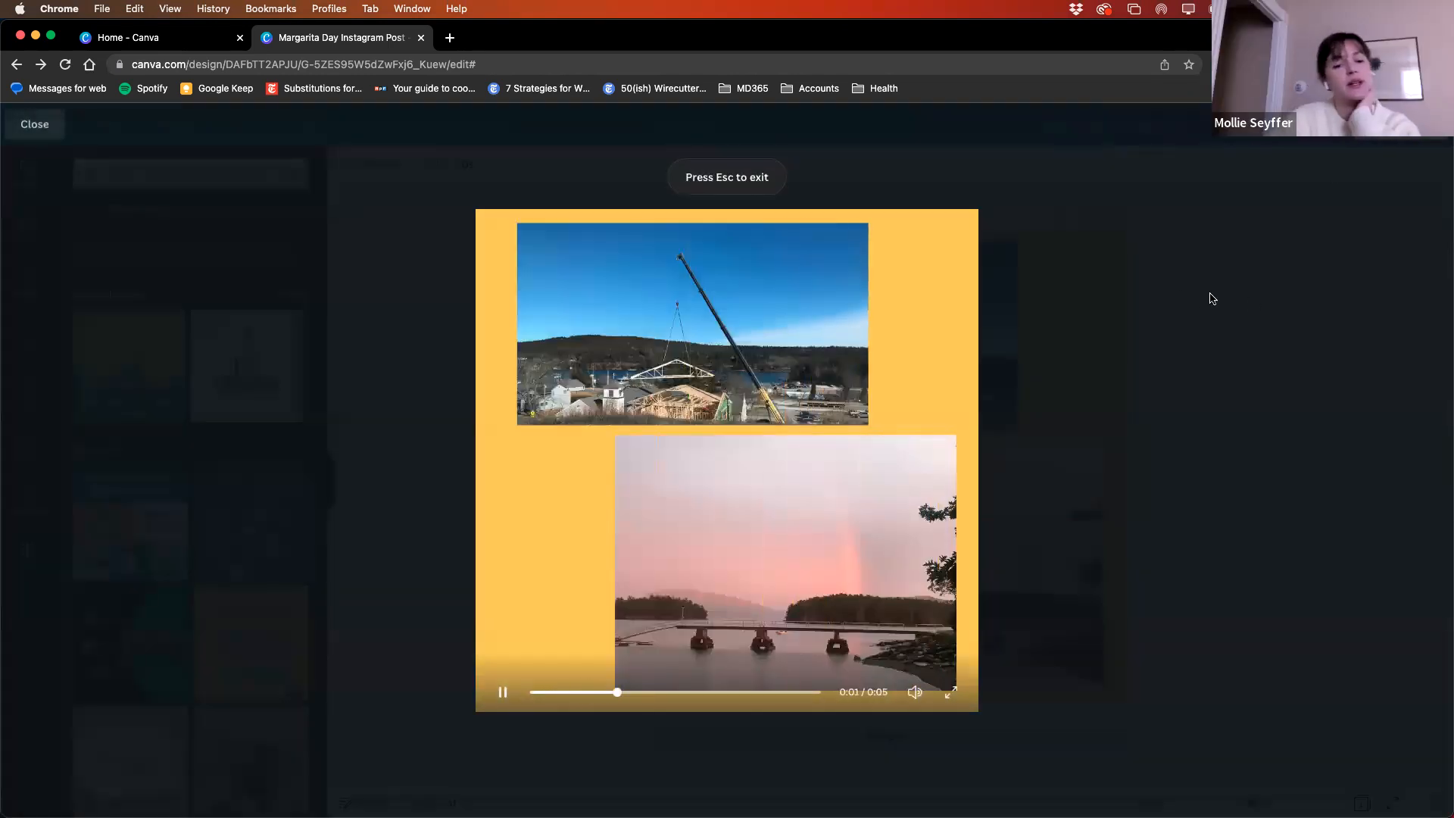
pyautogui.press('Escape')
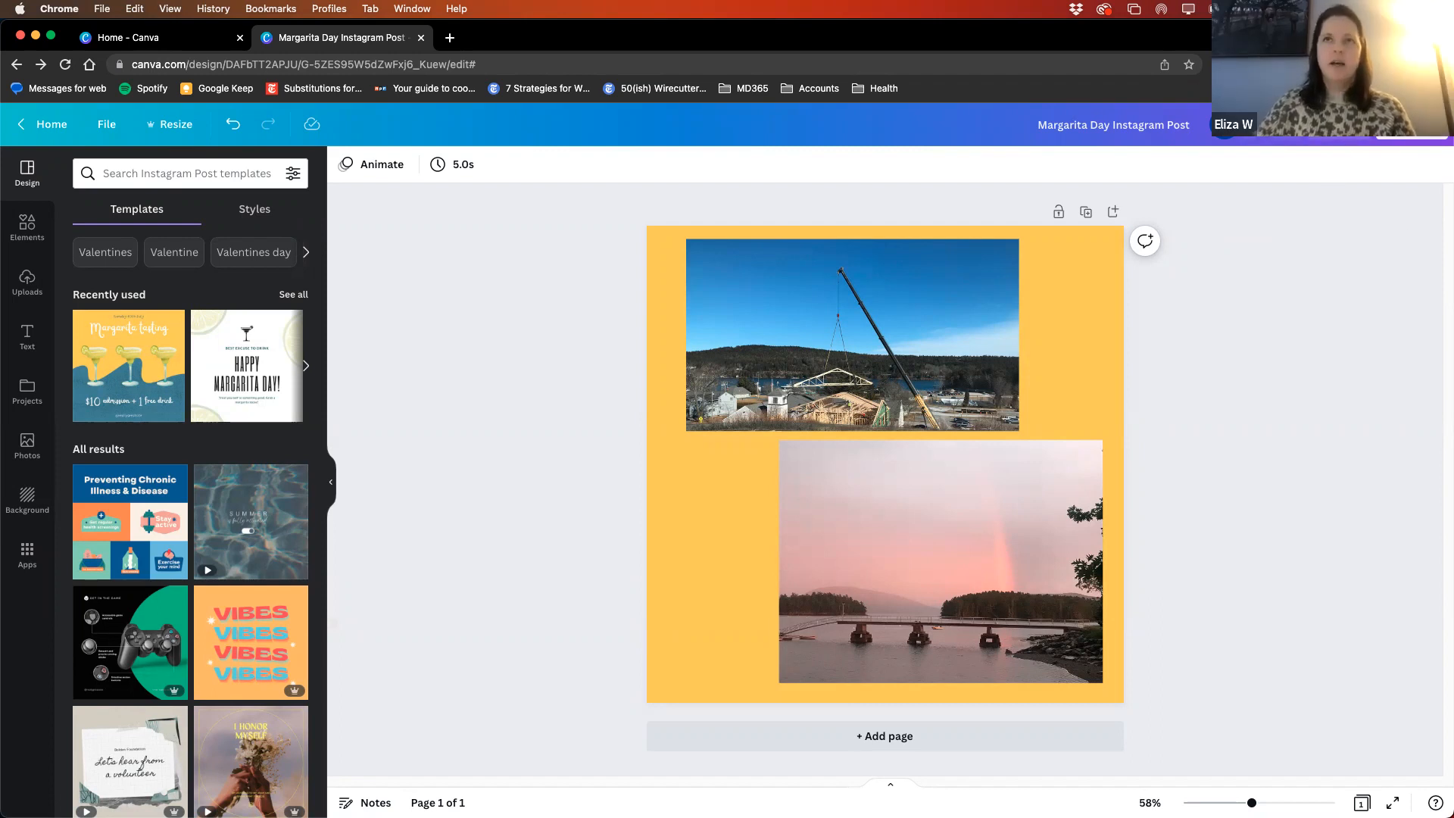
pyautogui.click(1339, 125)
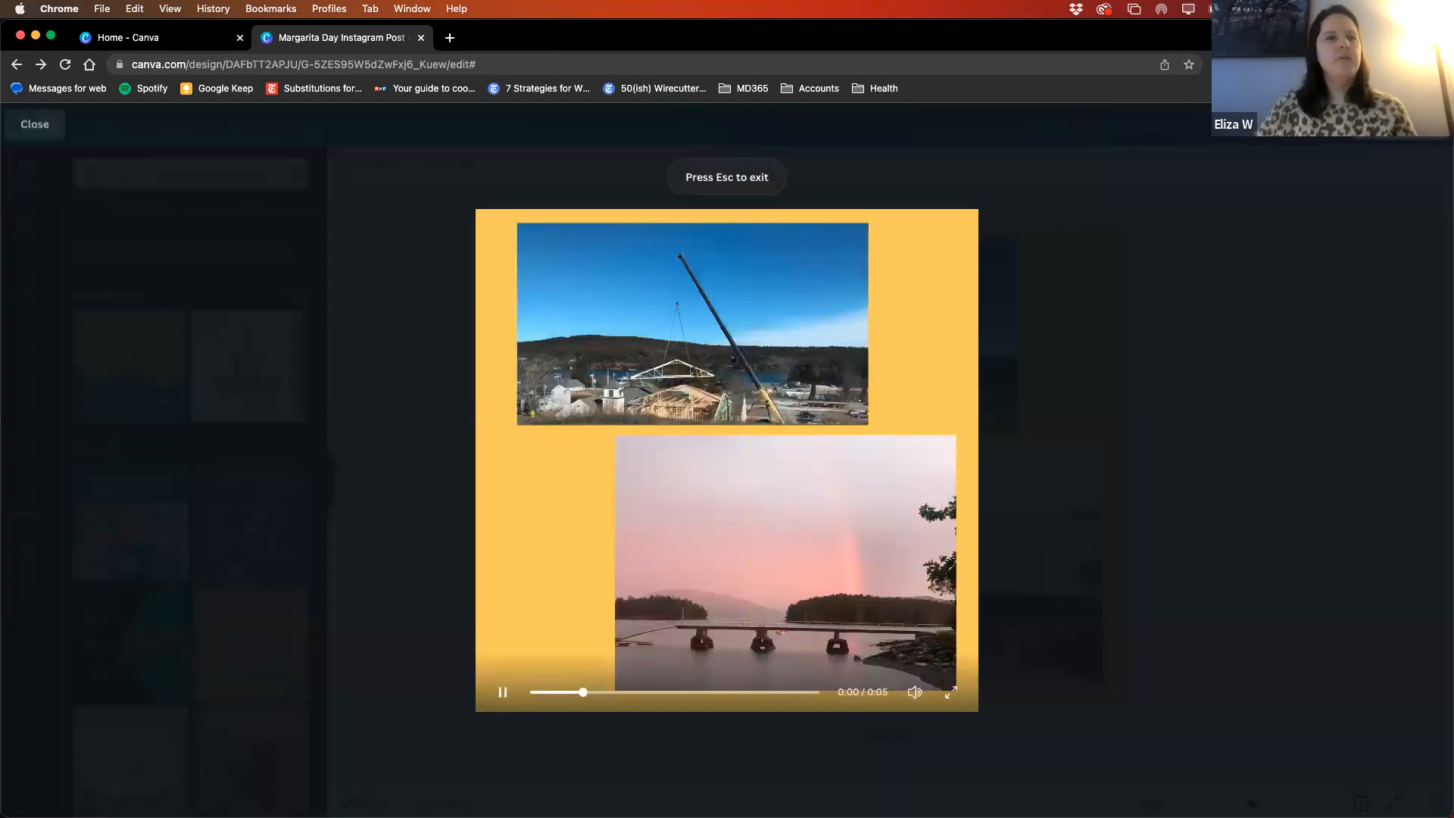
pyautogui.click(1249, 311)
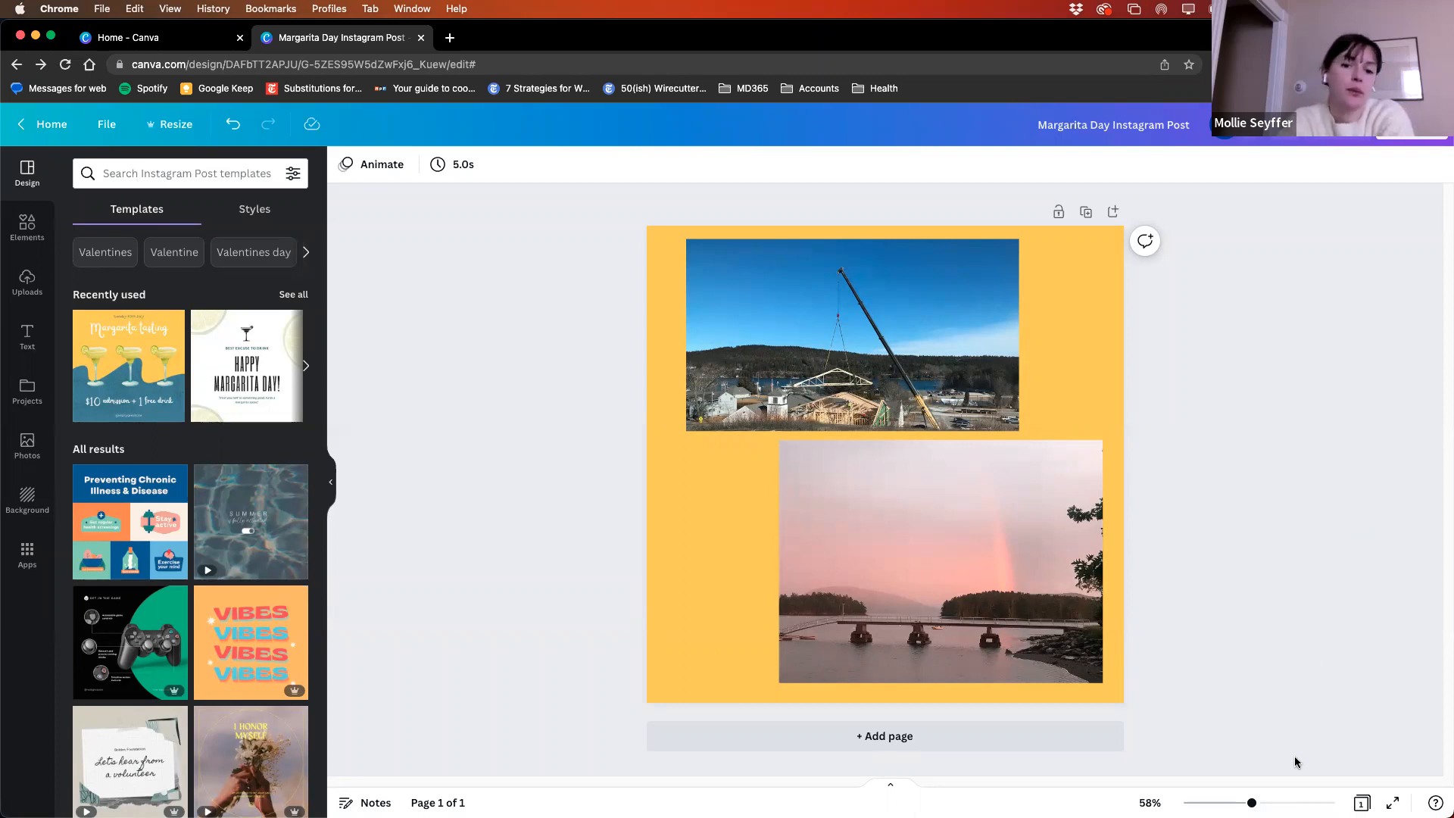
# - Demonstrate canvas zoom at 46% and 60%, and examine the page's presenter notes area
pyautogui.moveTo(1252, 803)
pyautogui.mouseDown()
pyautogui.moveTo(1280, 802)
pyautogui.moveTo(1227, 803)
pyautogui.moveTo(1243, 803)
pyautogui.mouseUp()
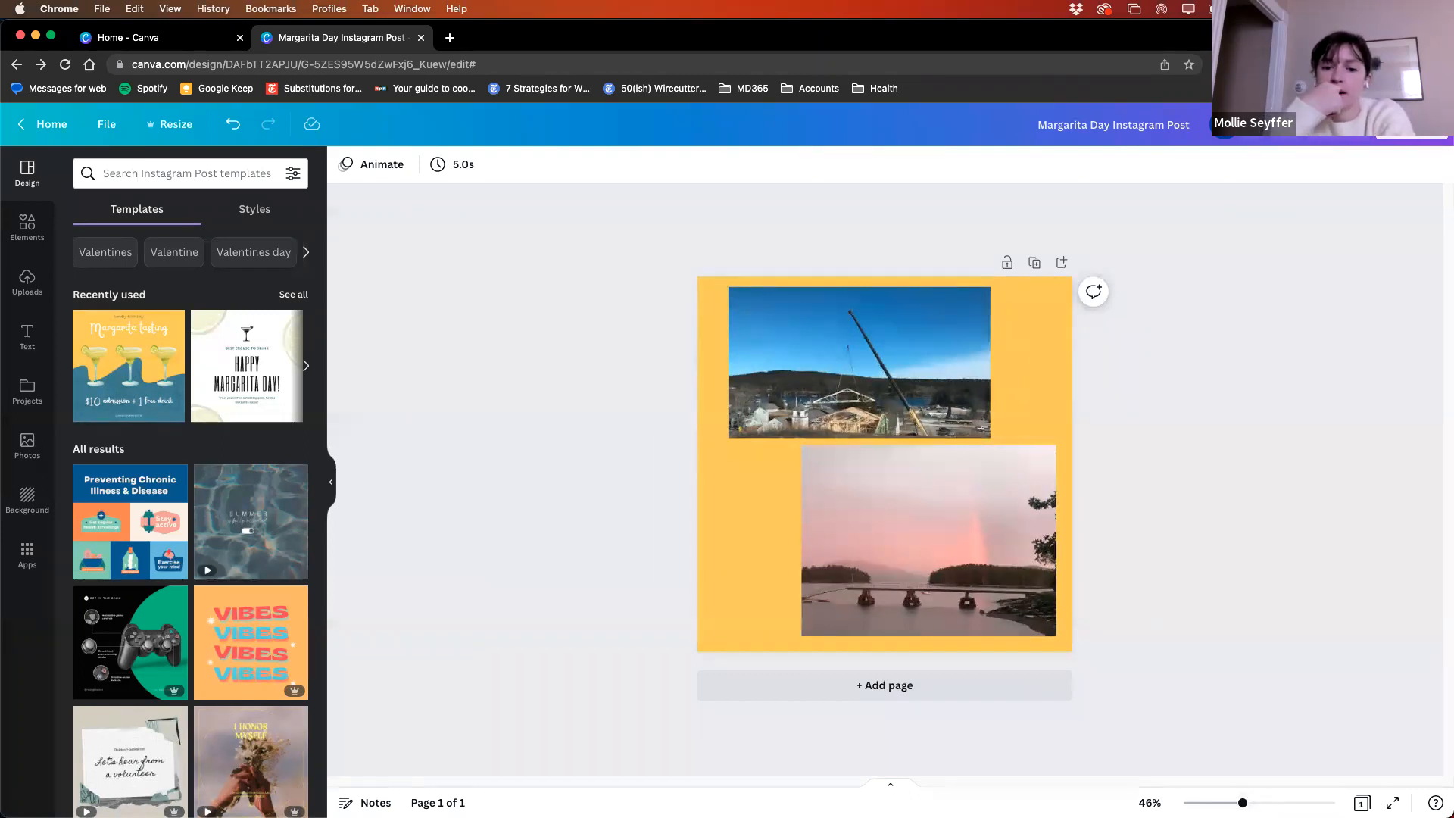
pyautogui.moveTo(1243, 803); pyautogui.dragTo(1254, 803)
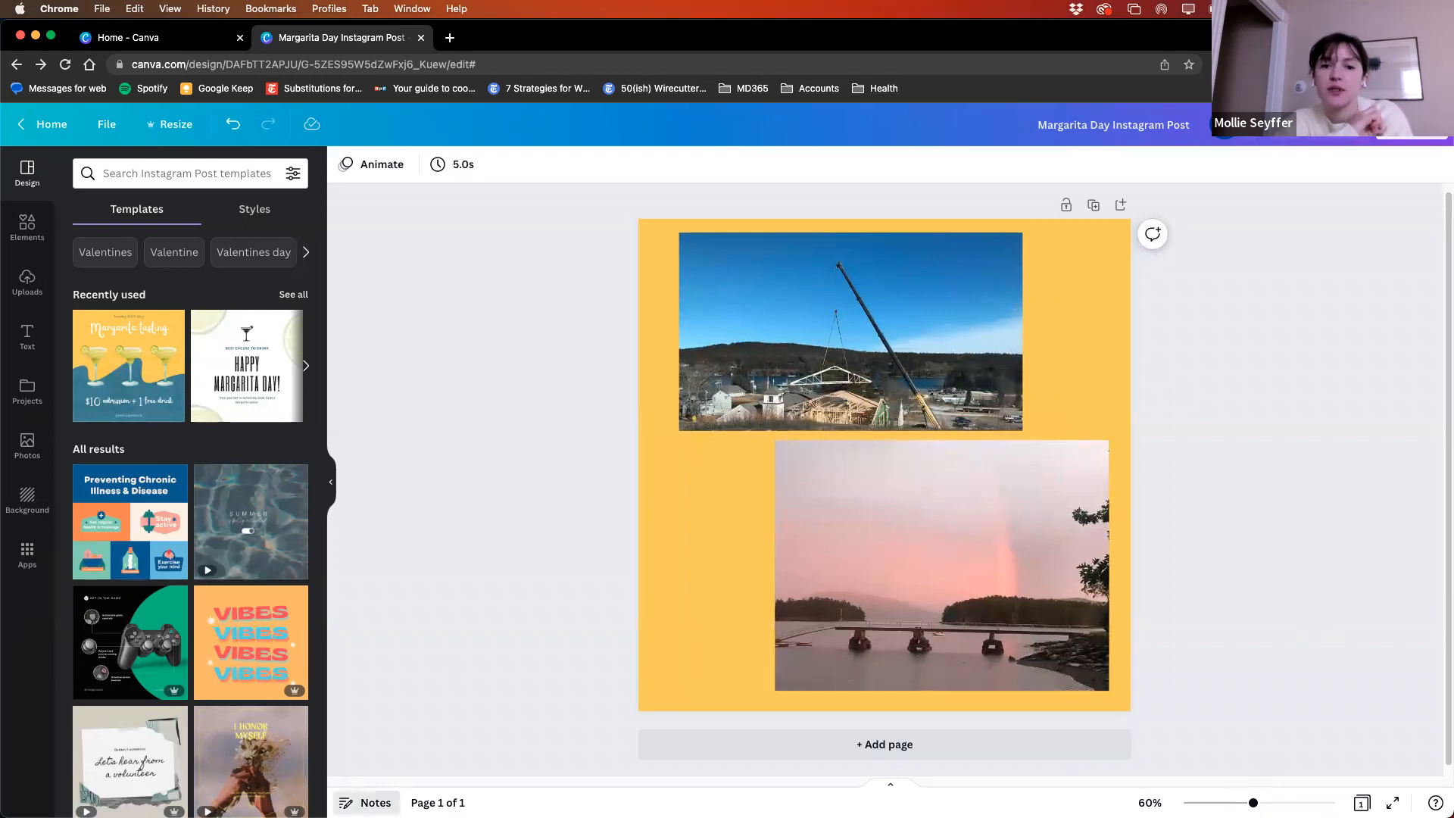
pyautogui.click(370, 802)
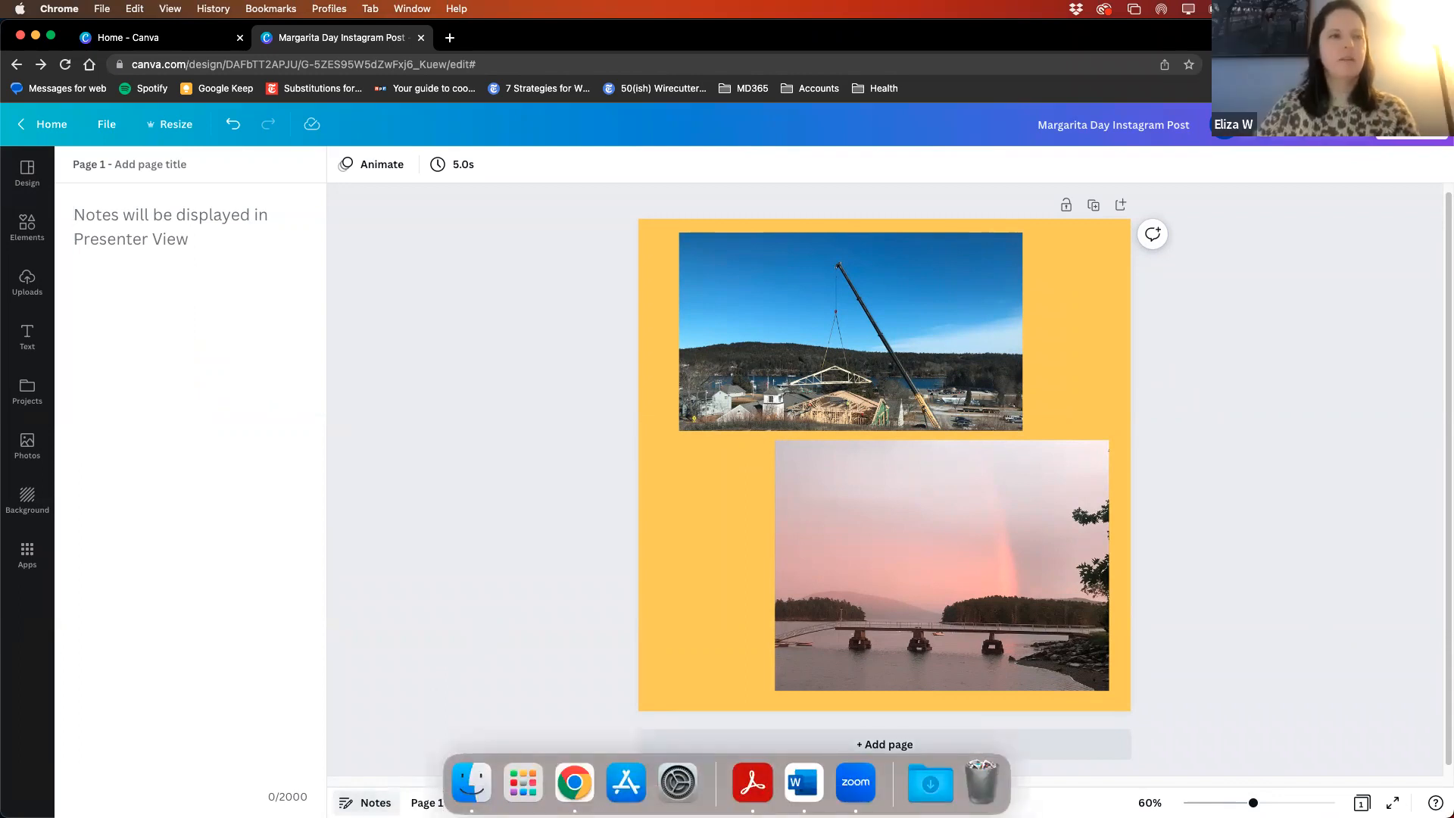
pyautogui.click(367, 805)
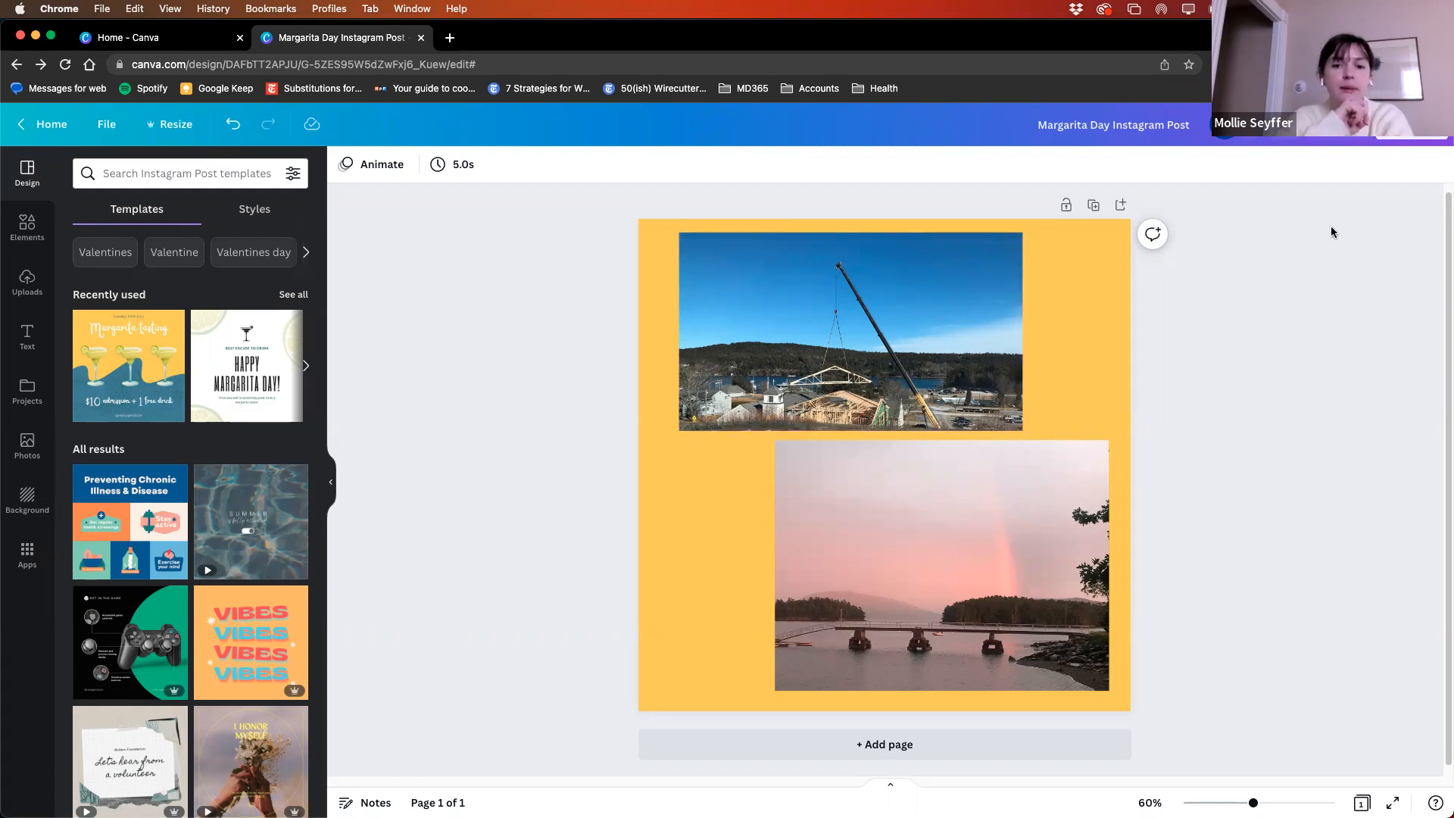
# - Draft a comment on the page reading "How does this look?" with the raised praying hands sticker
pyautogui.click(1152, 234)
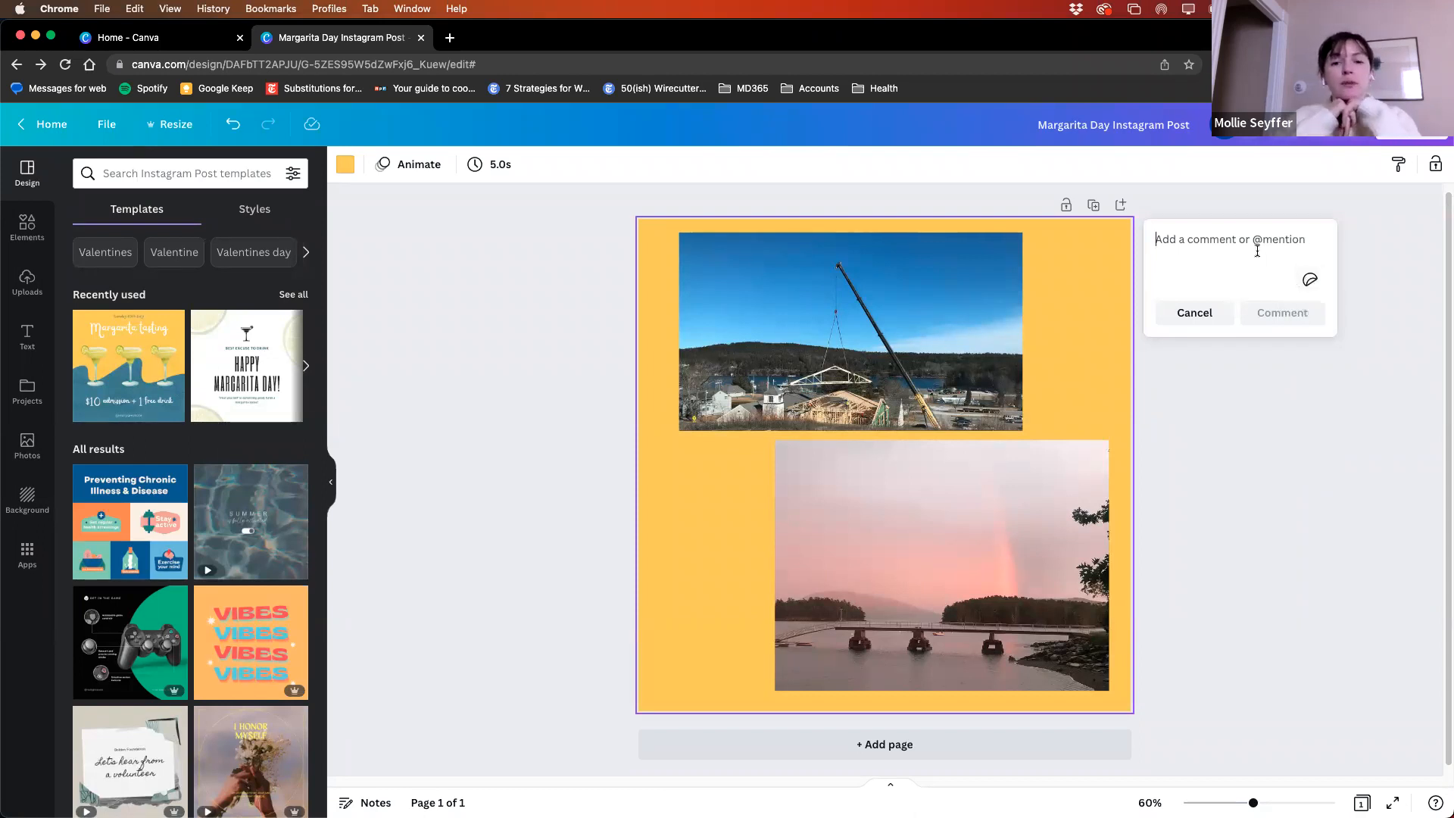
pyautogui.write('How does this look?')
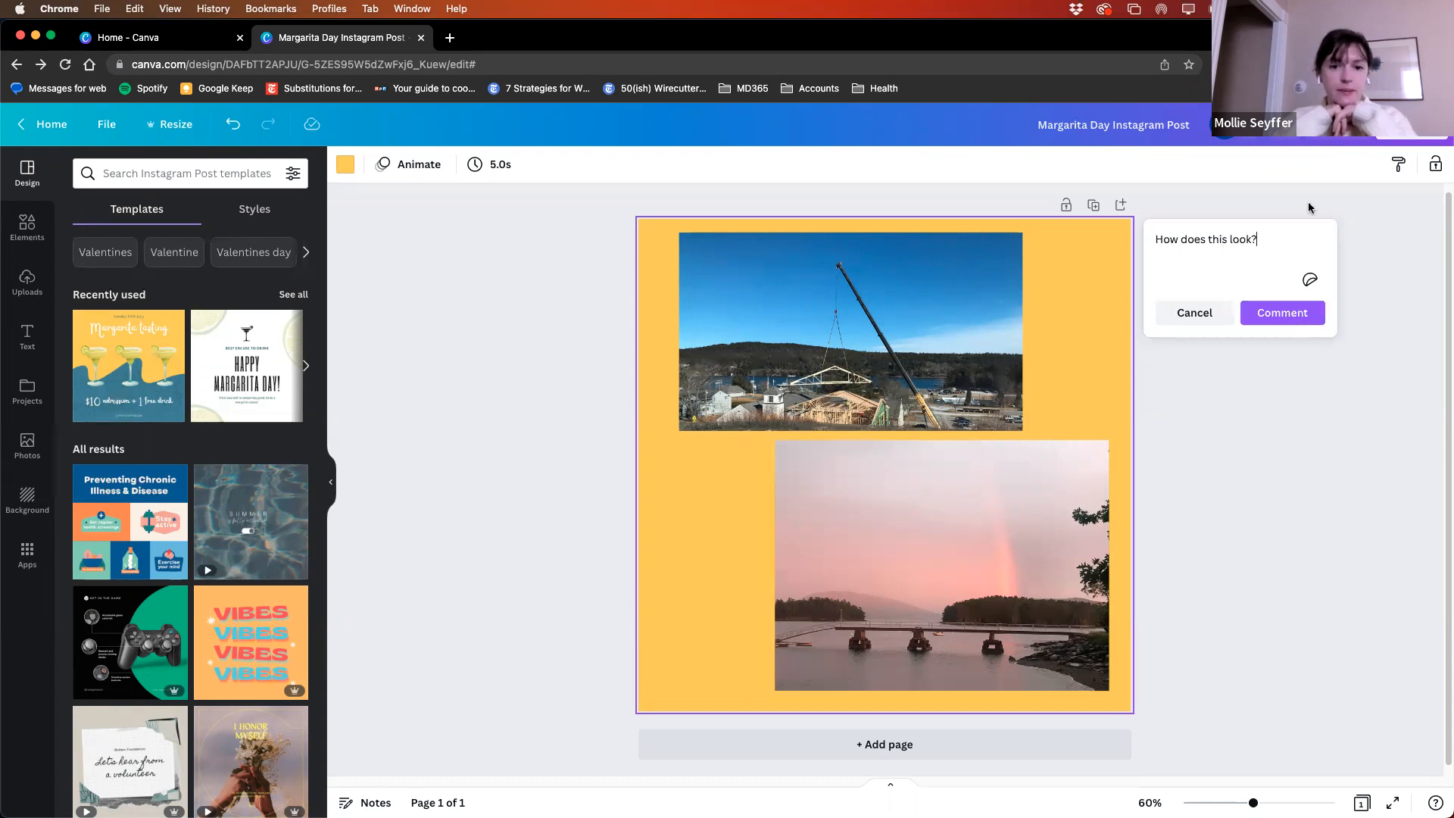
pyautogui.click(1310, 279)
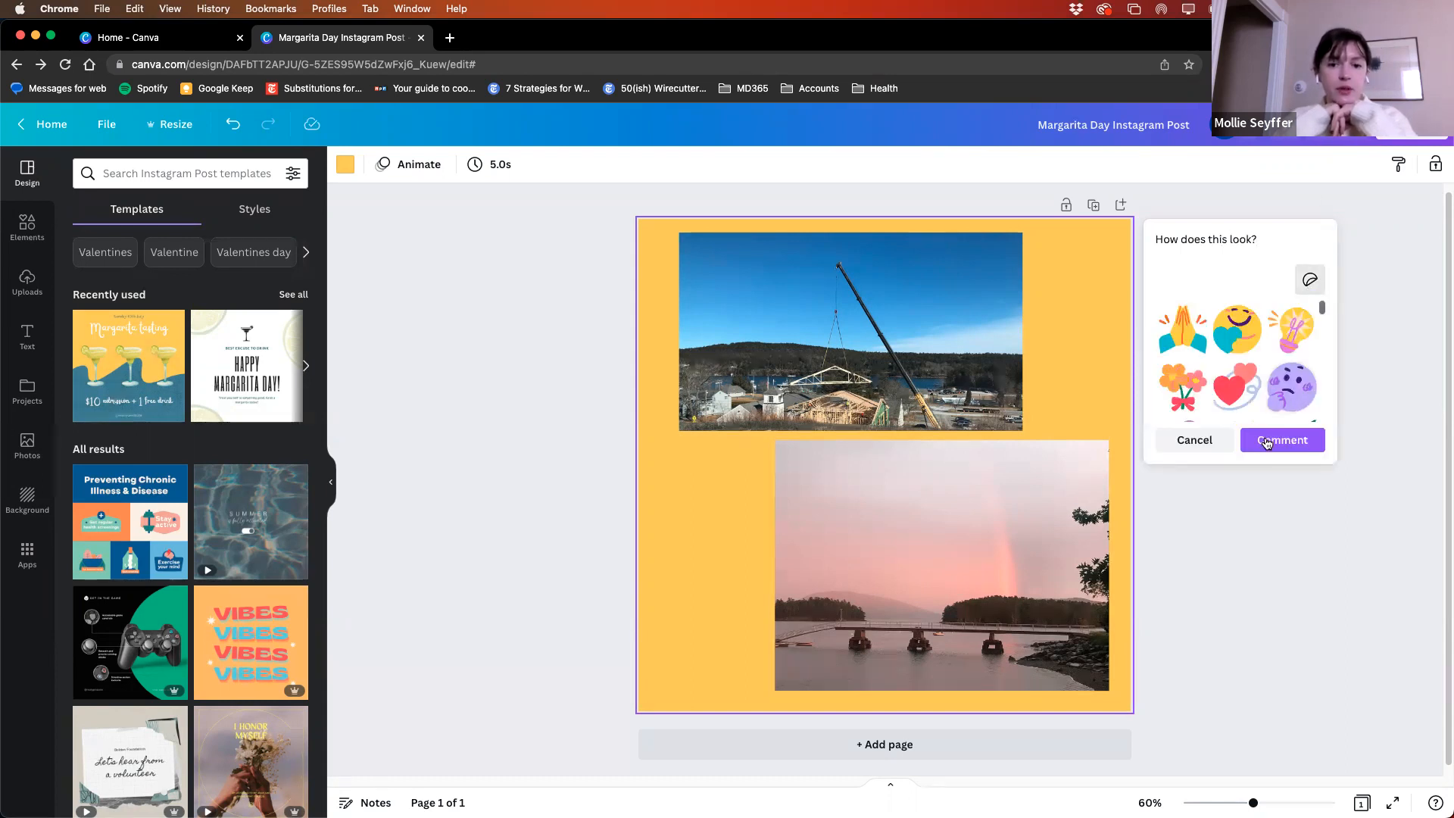
pyautogui.click(1178, 336)
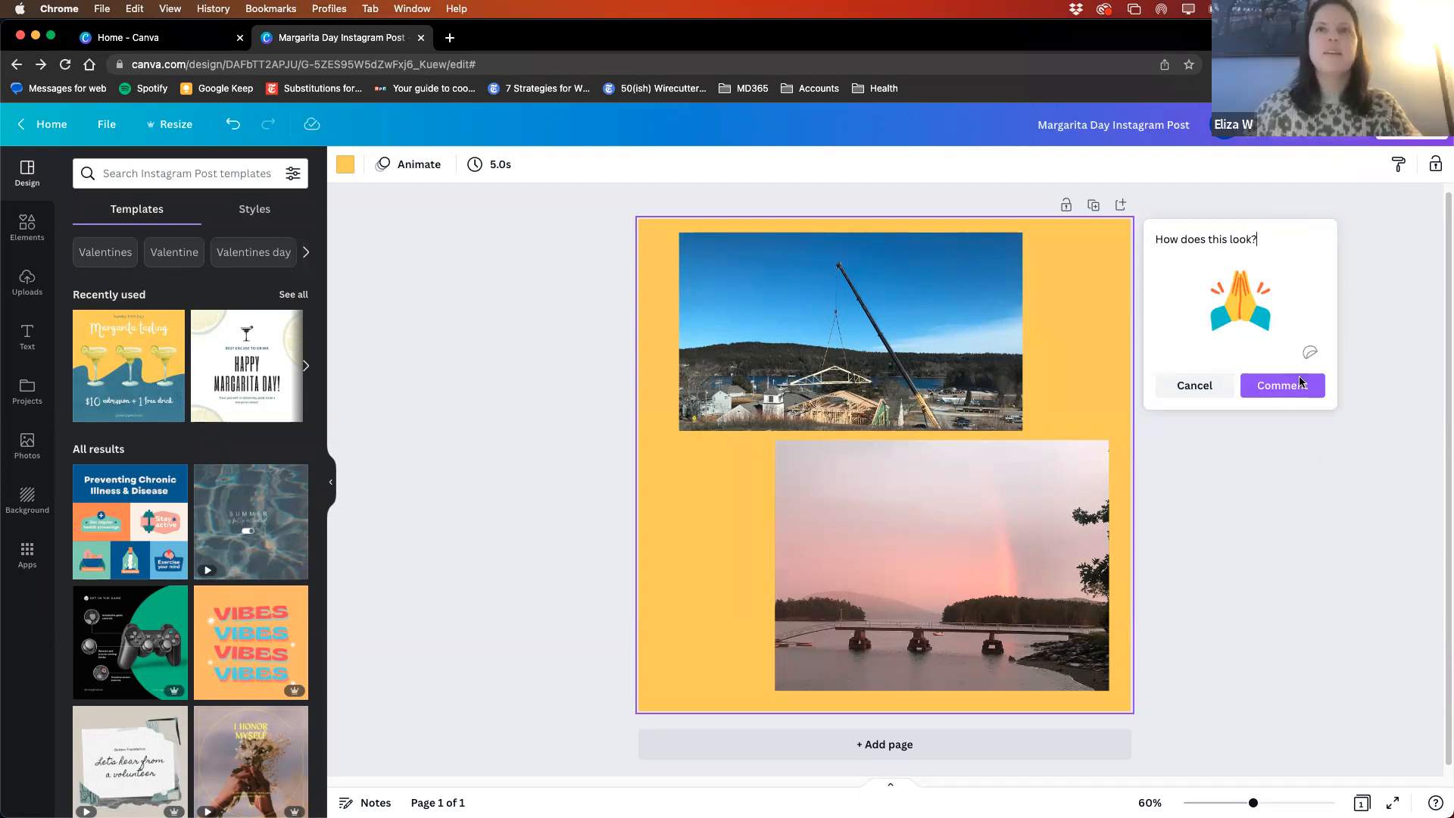
pyautogui.click(1270, 449)
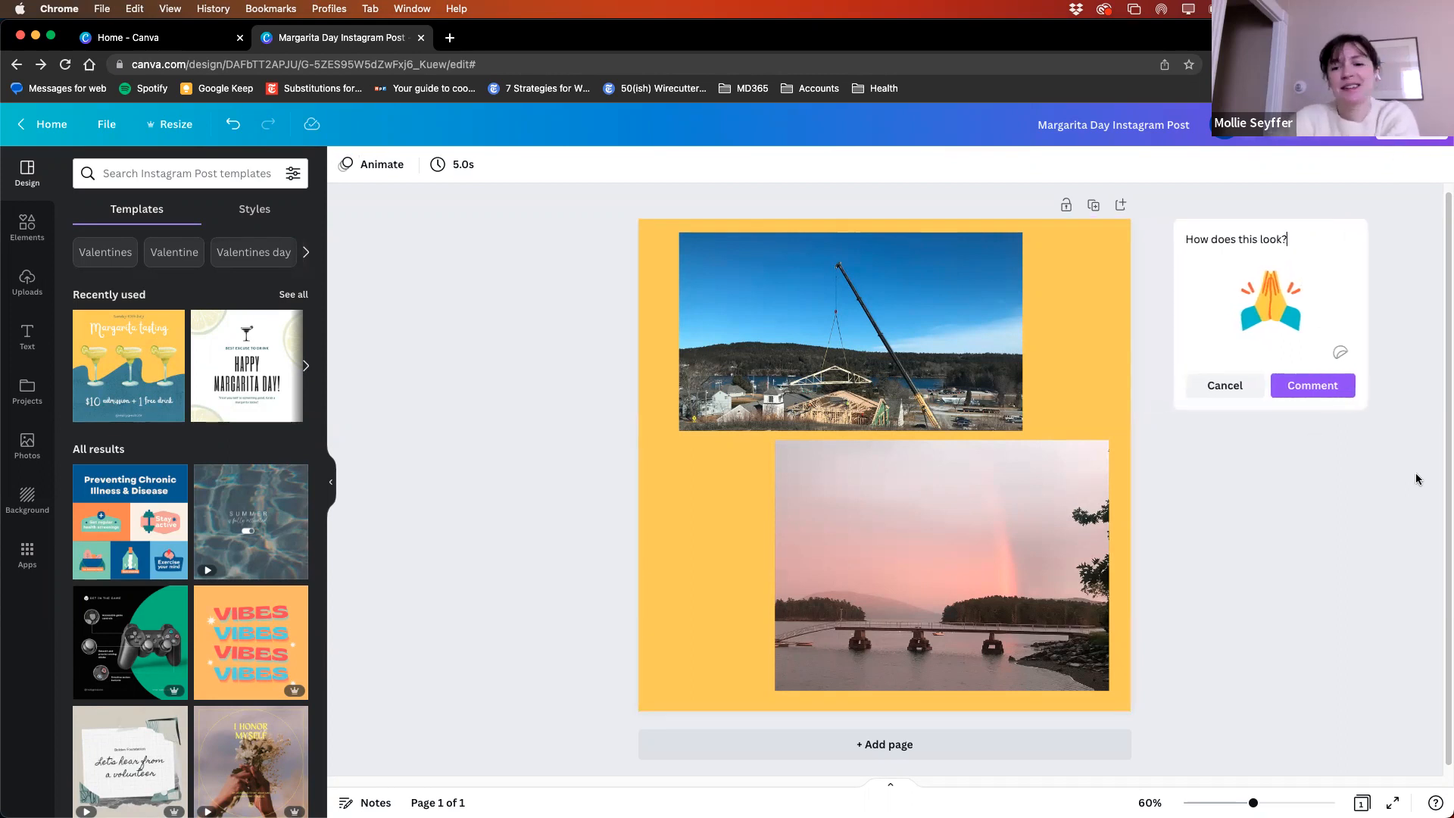